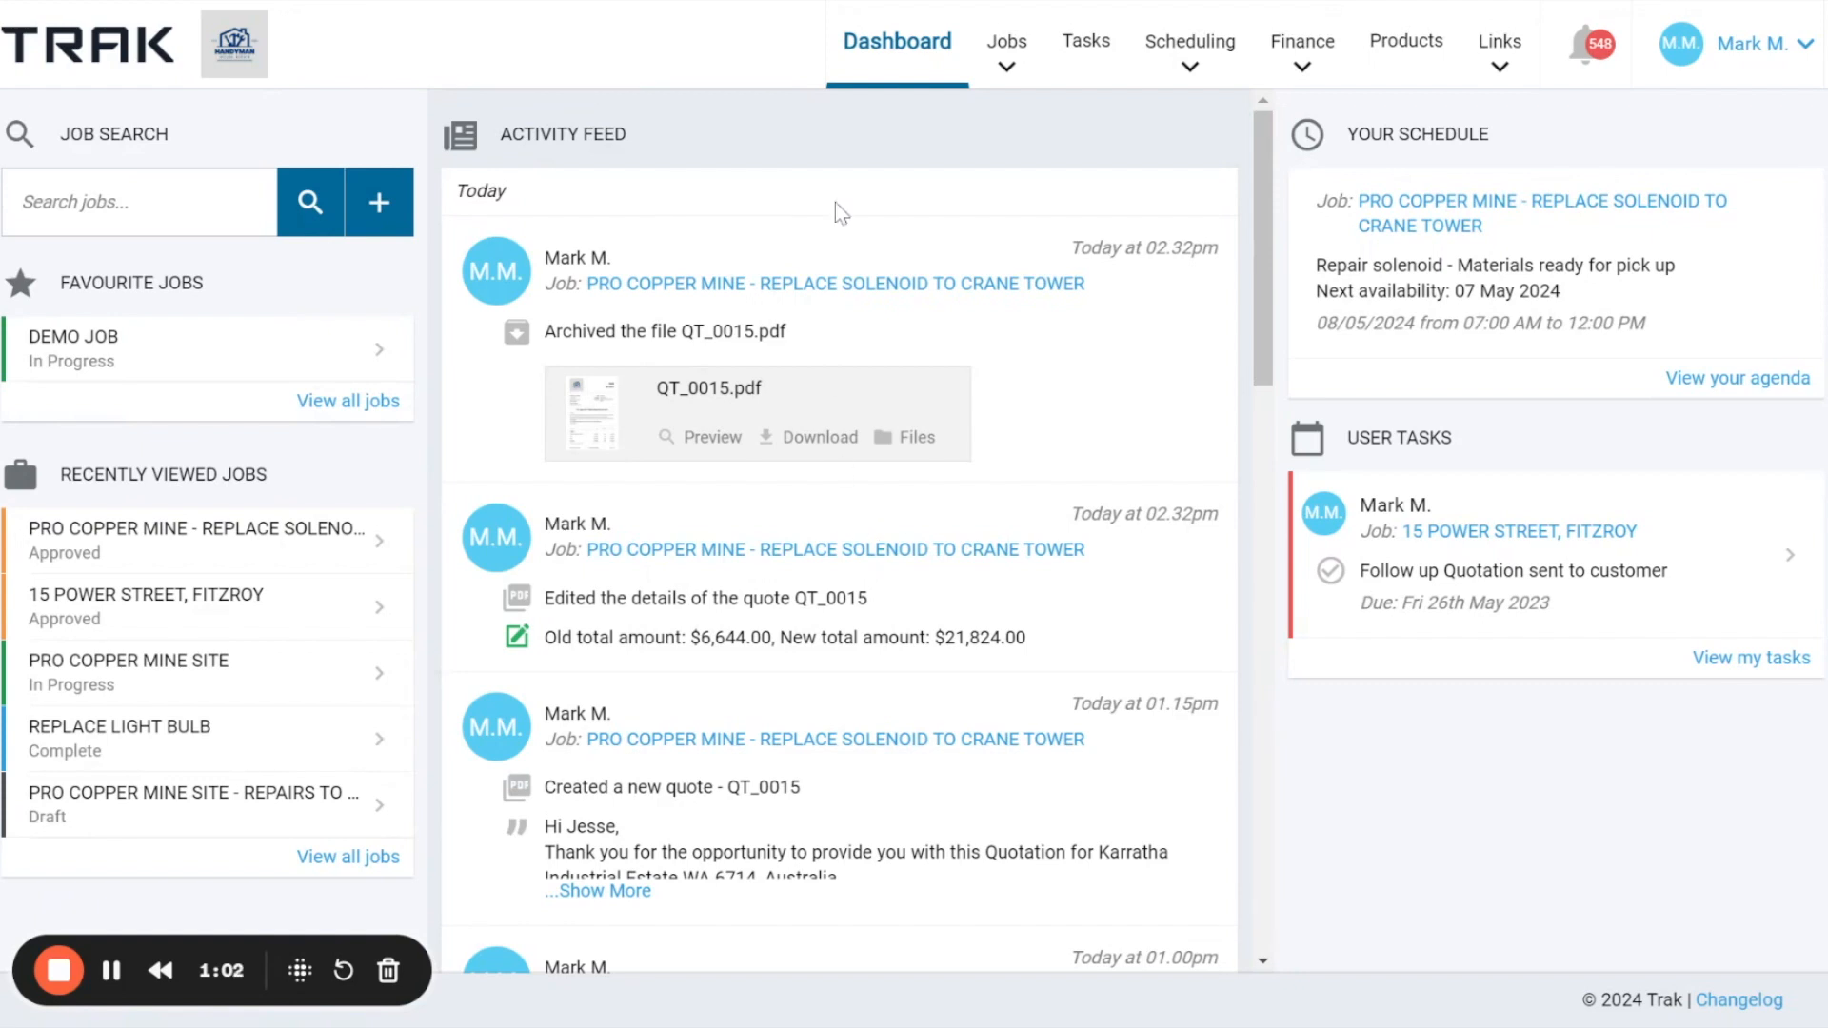
Open the Pro copper mine - Replace Solenoid to crane tower job and show its list of quotes.
left_click(766, 291)
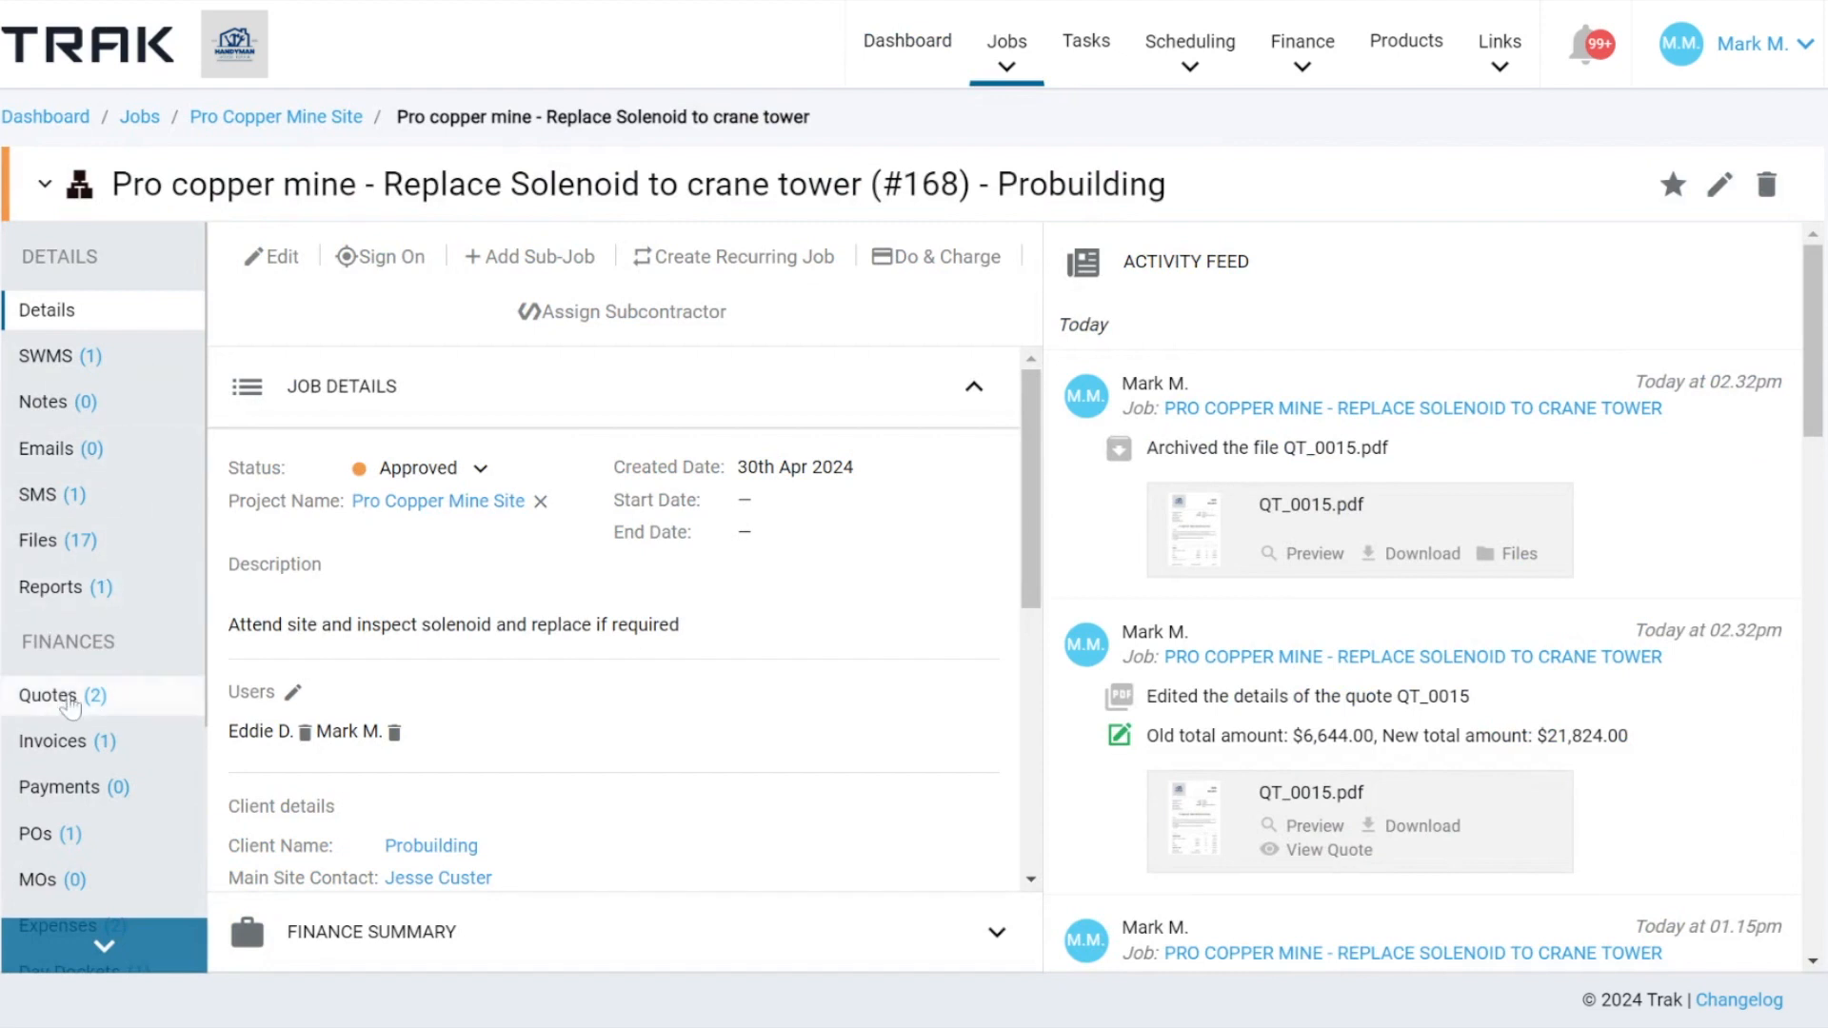
left_click(72, 707)
scroll(775, 632, "down", 1)
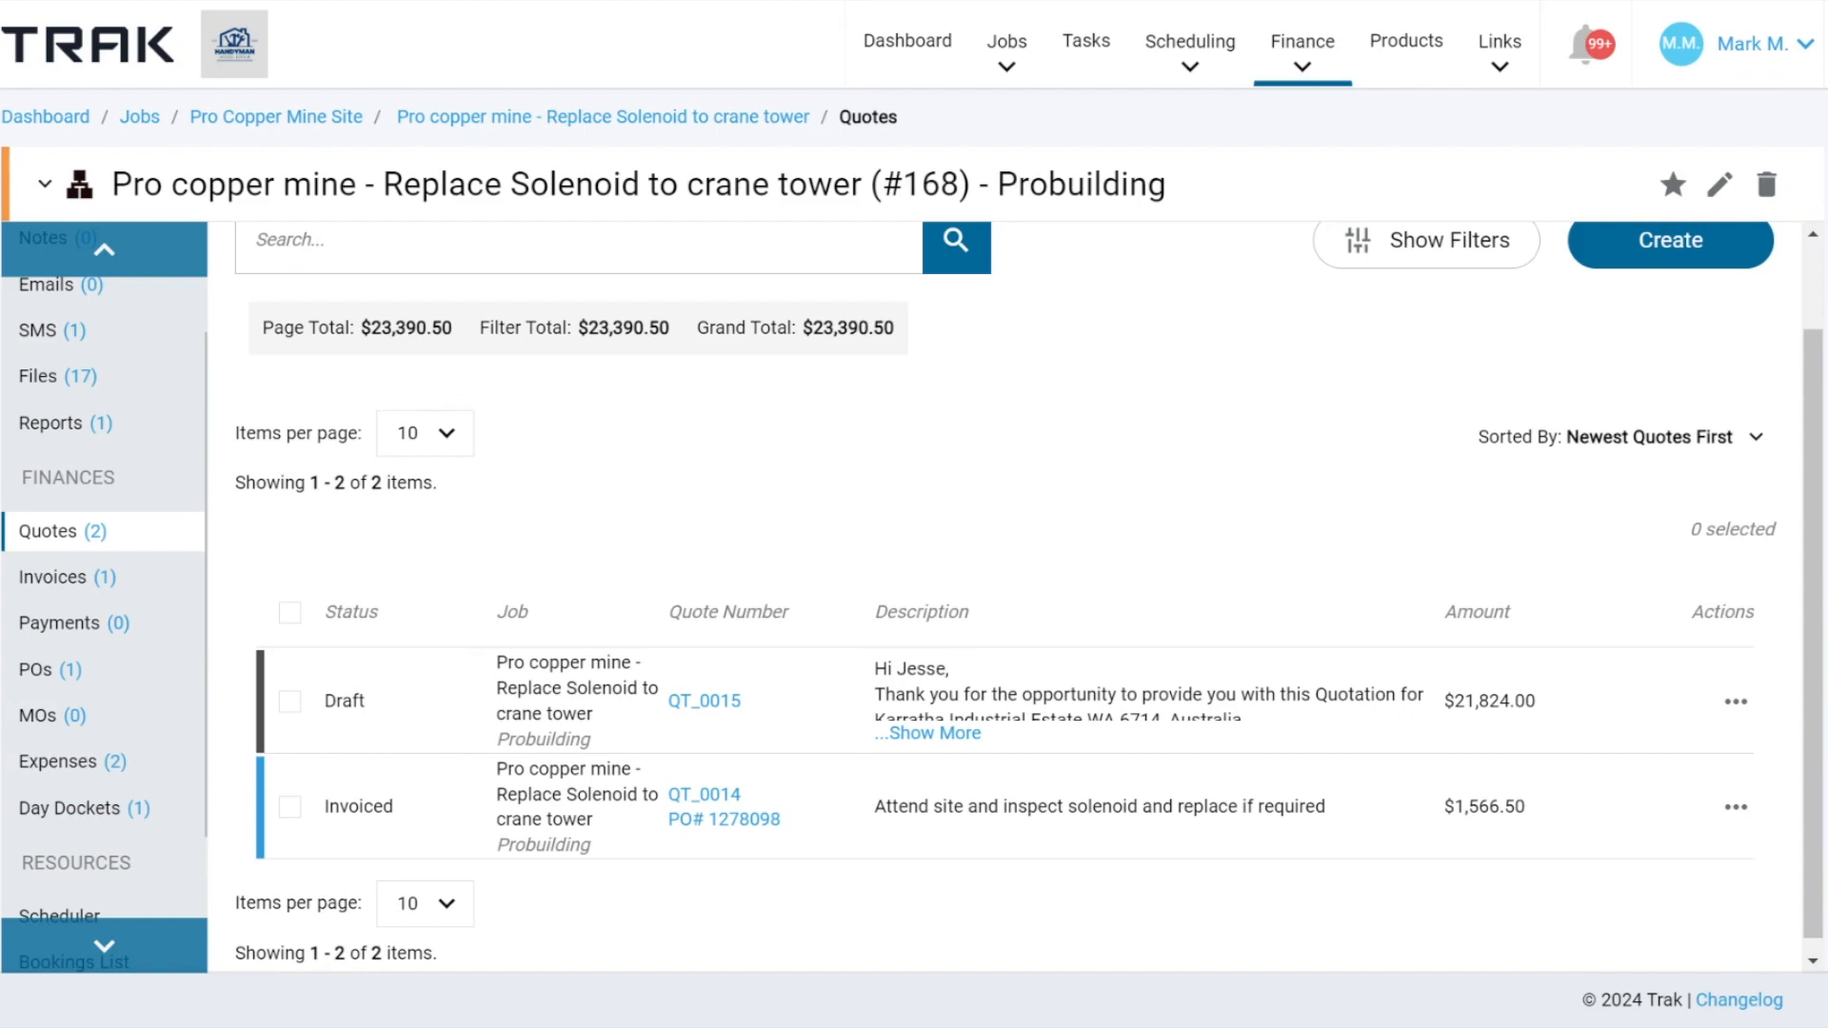
scroll(877, 686, "up", 1)
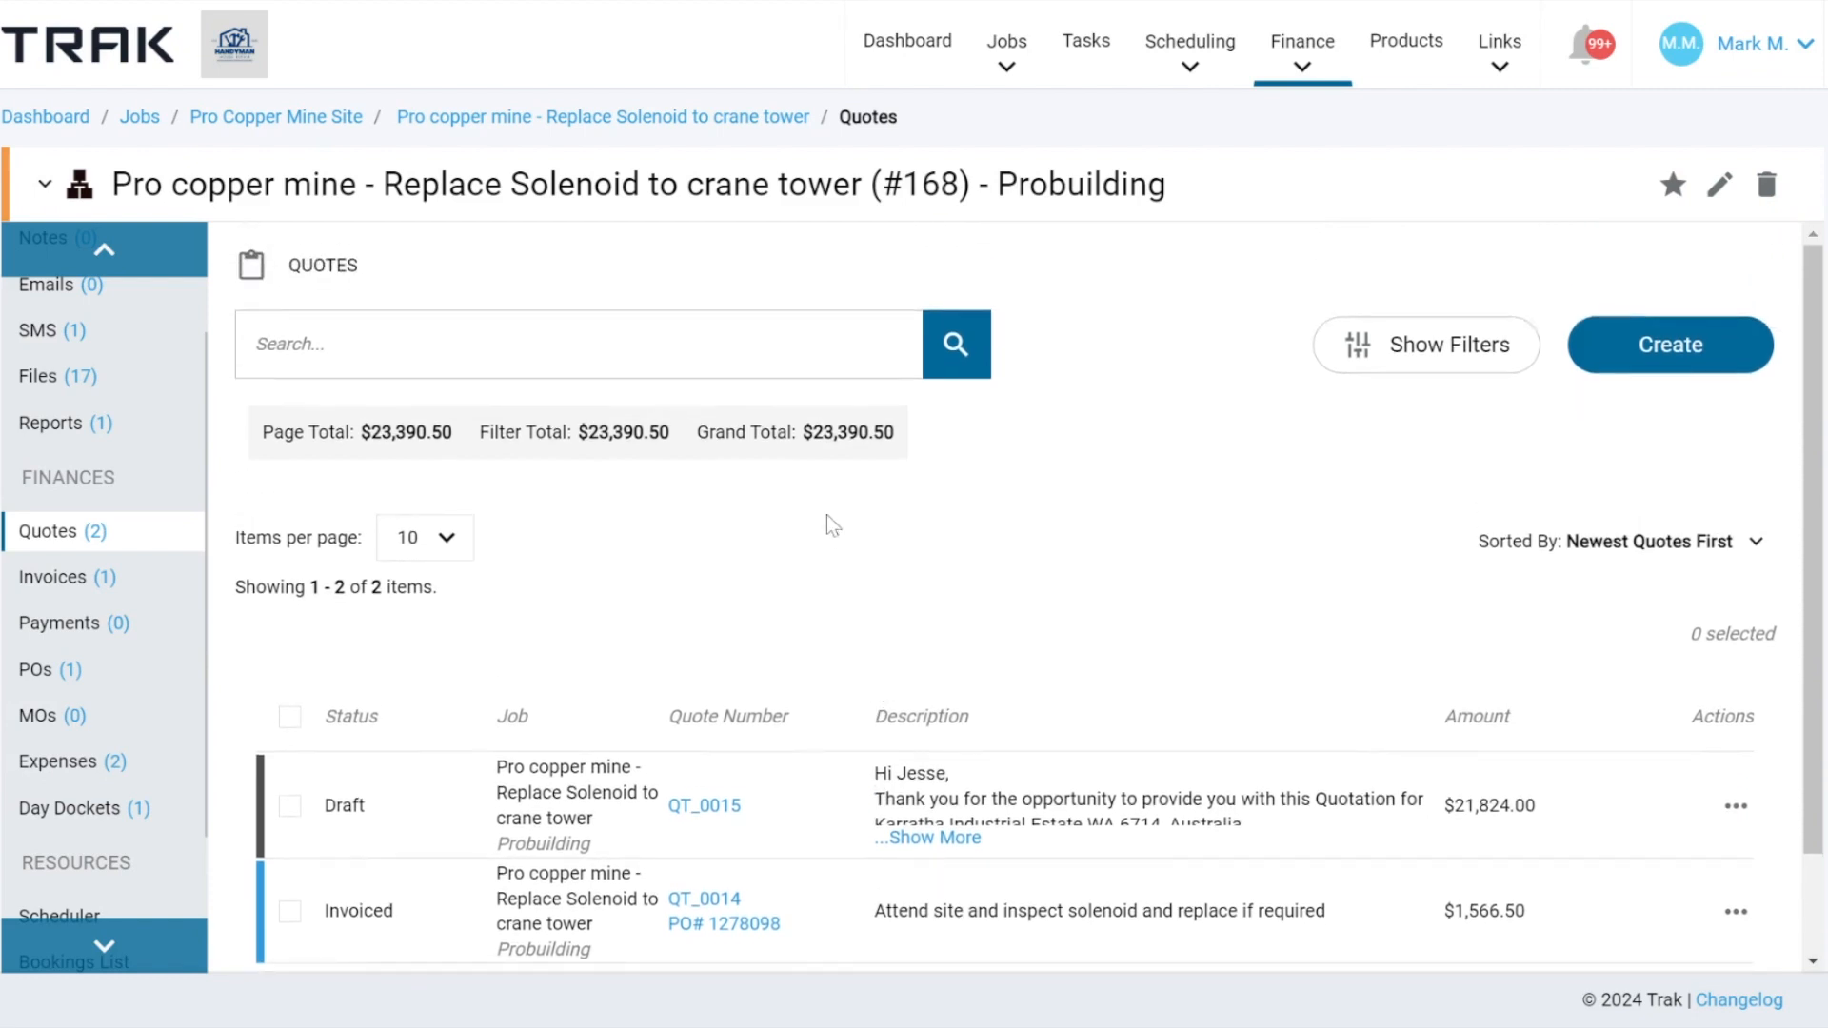
left_click(1668, 360)
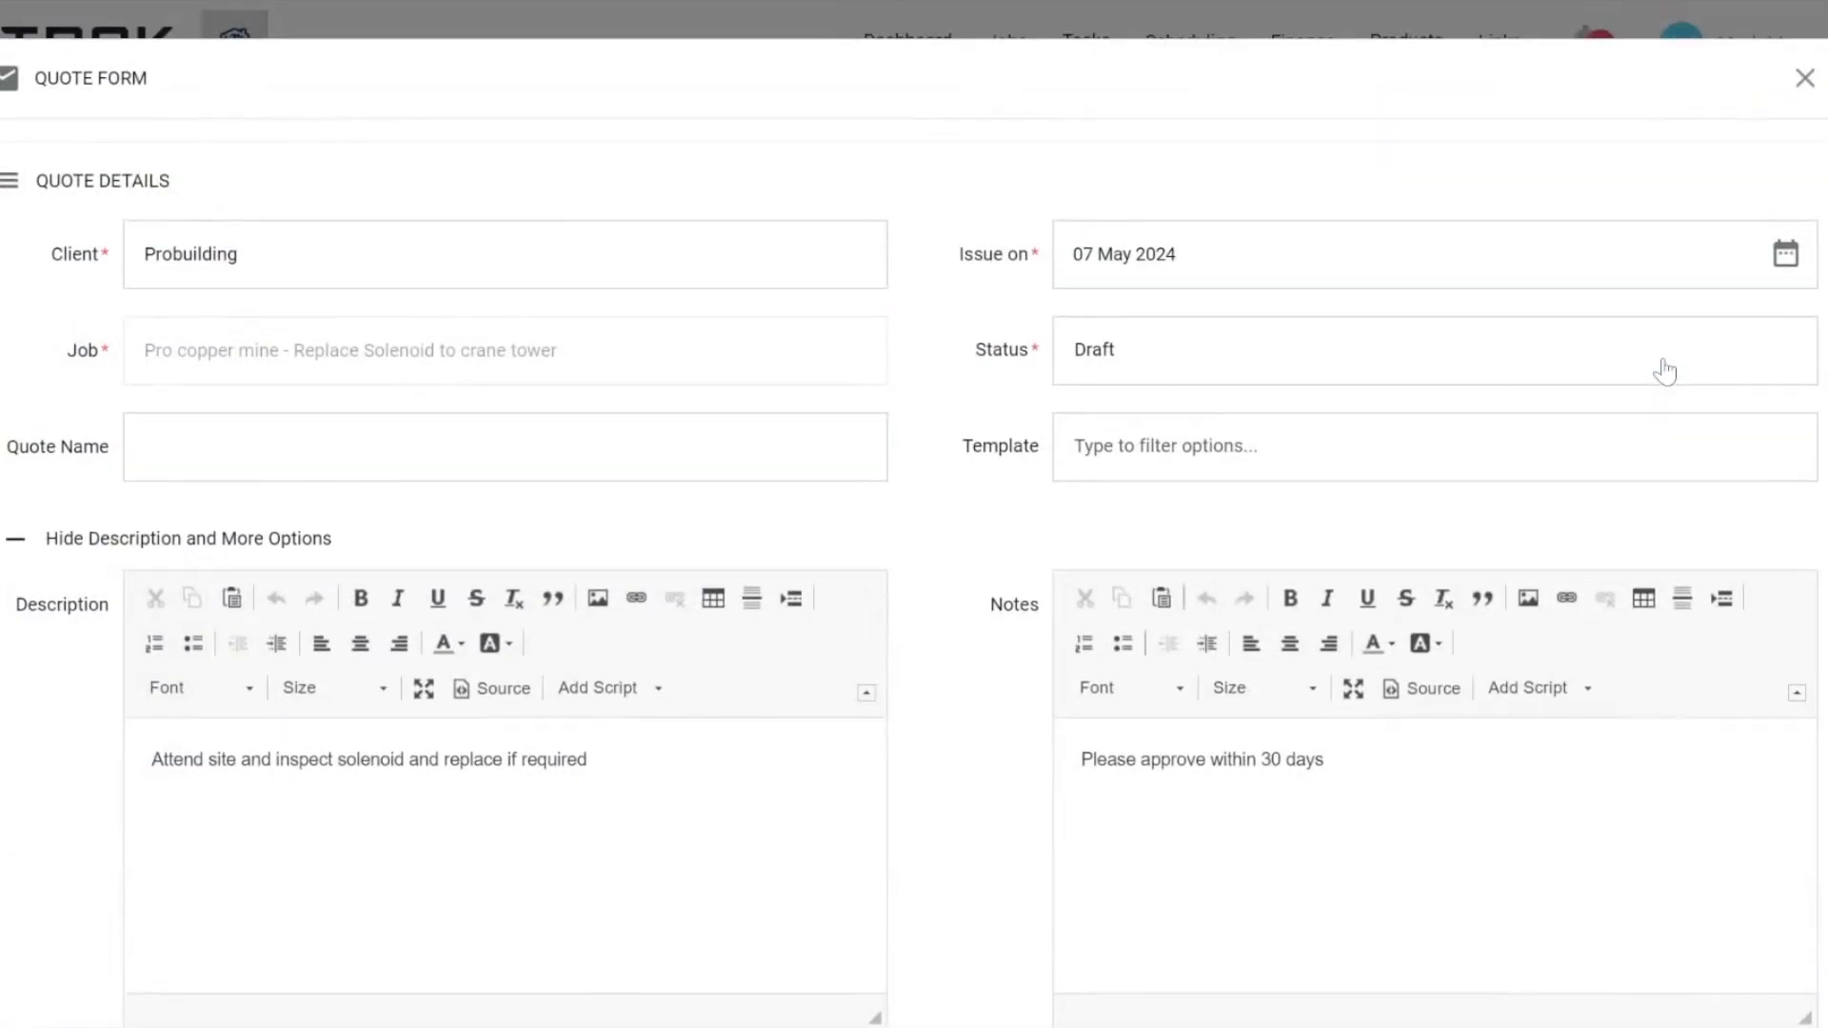
scroll(835, 557, "down", 10)
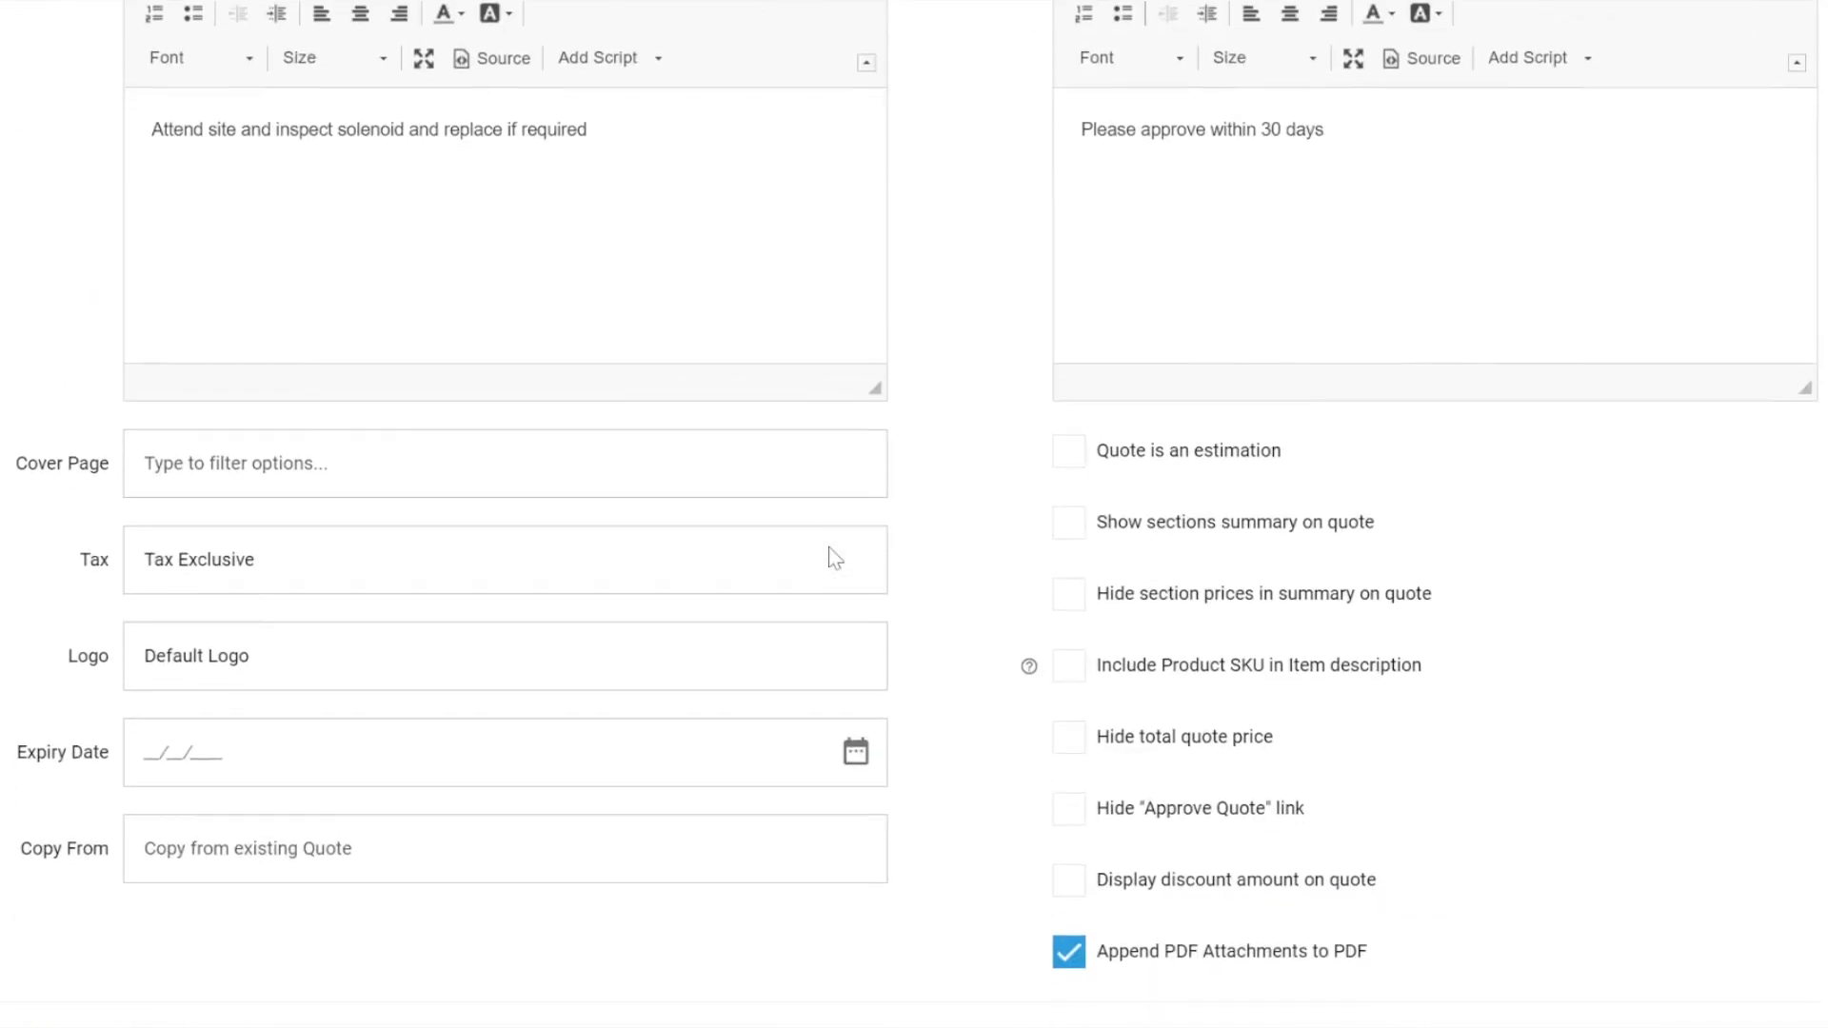
scroll(949, 489, "up", 5)
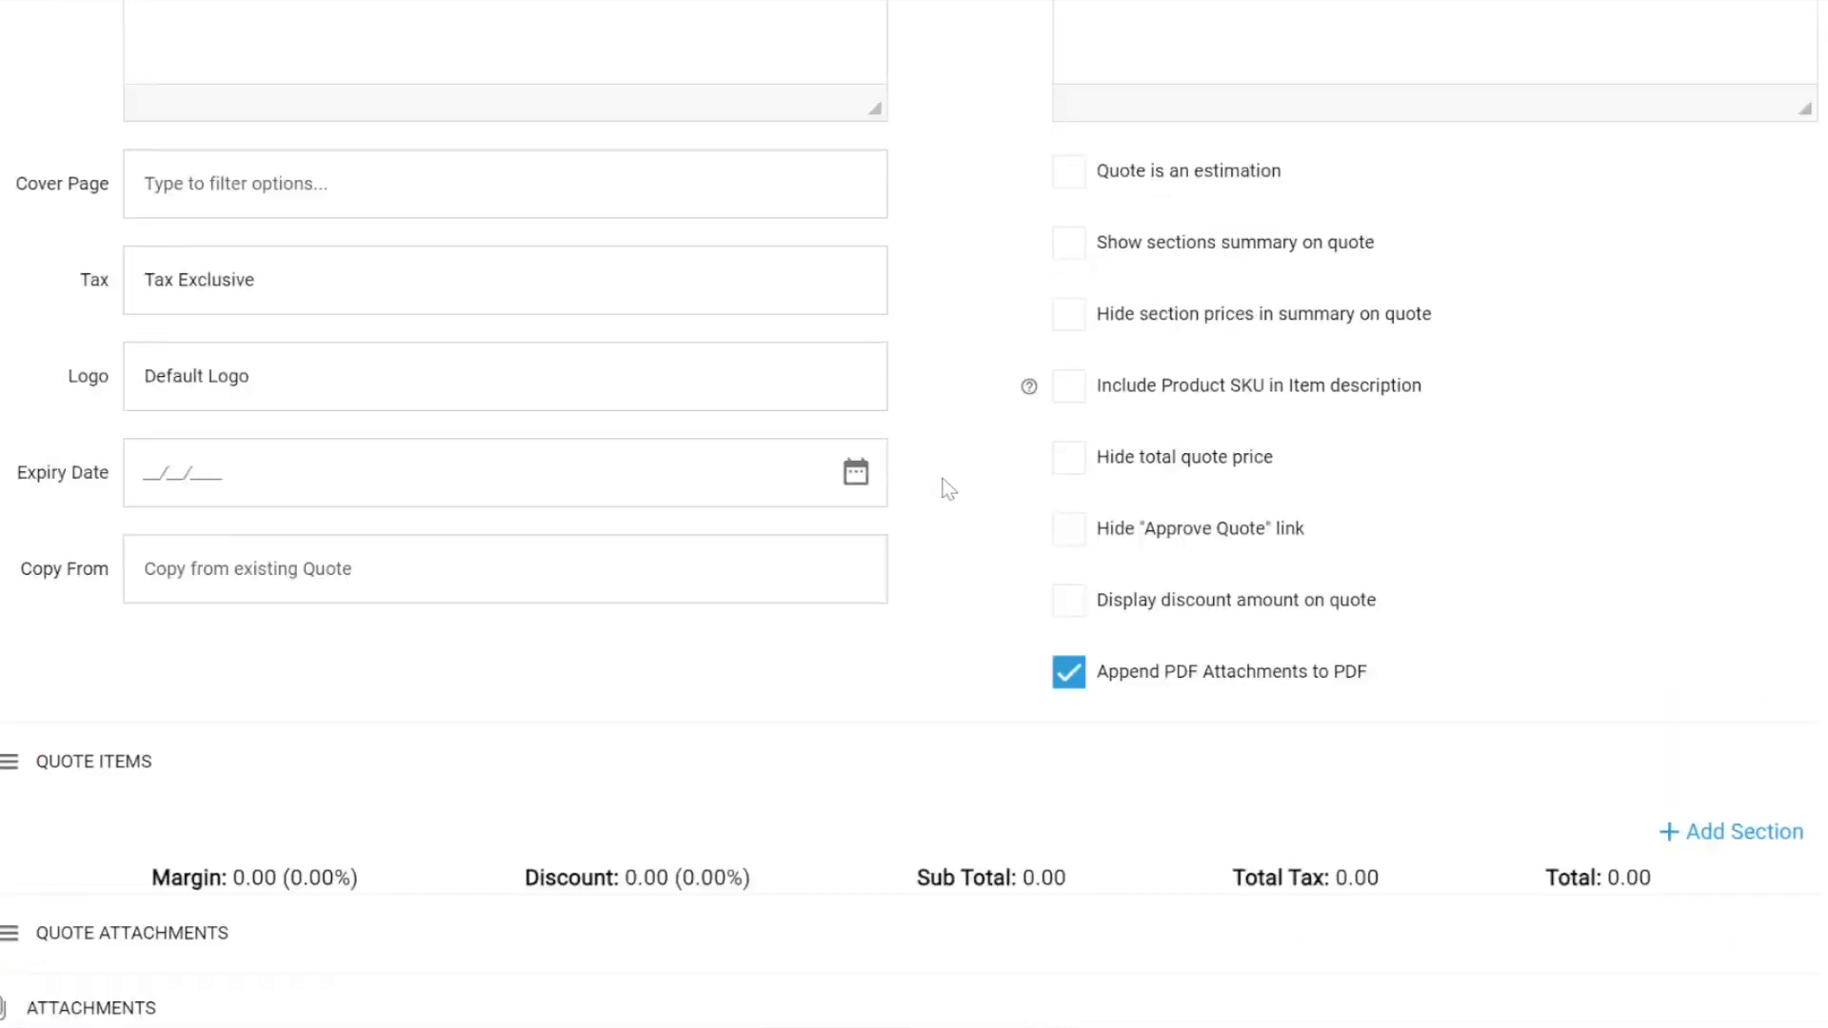
scroll(943, 486, "down", 3)
scroll(914, 514, "down", 2)
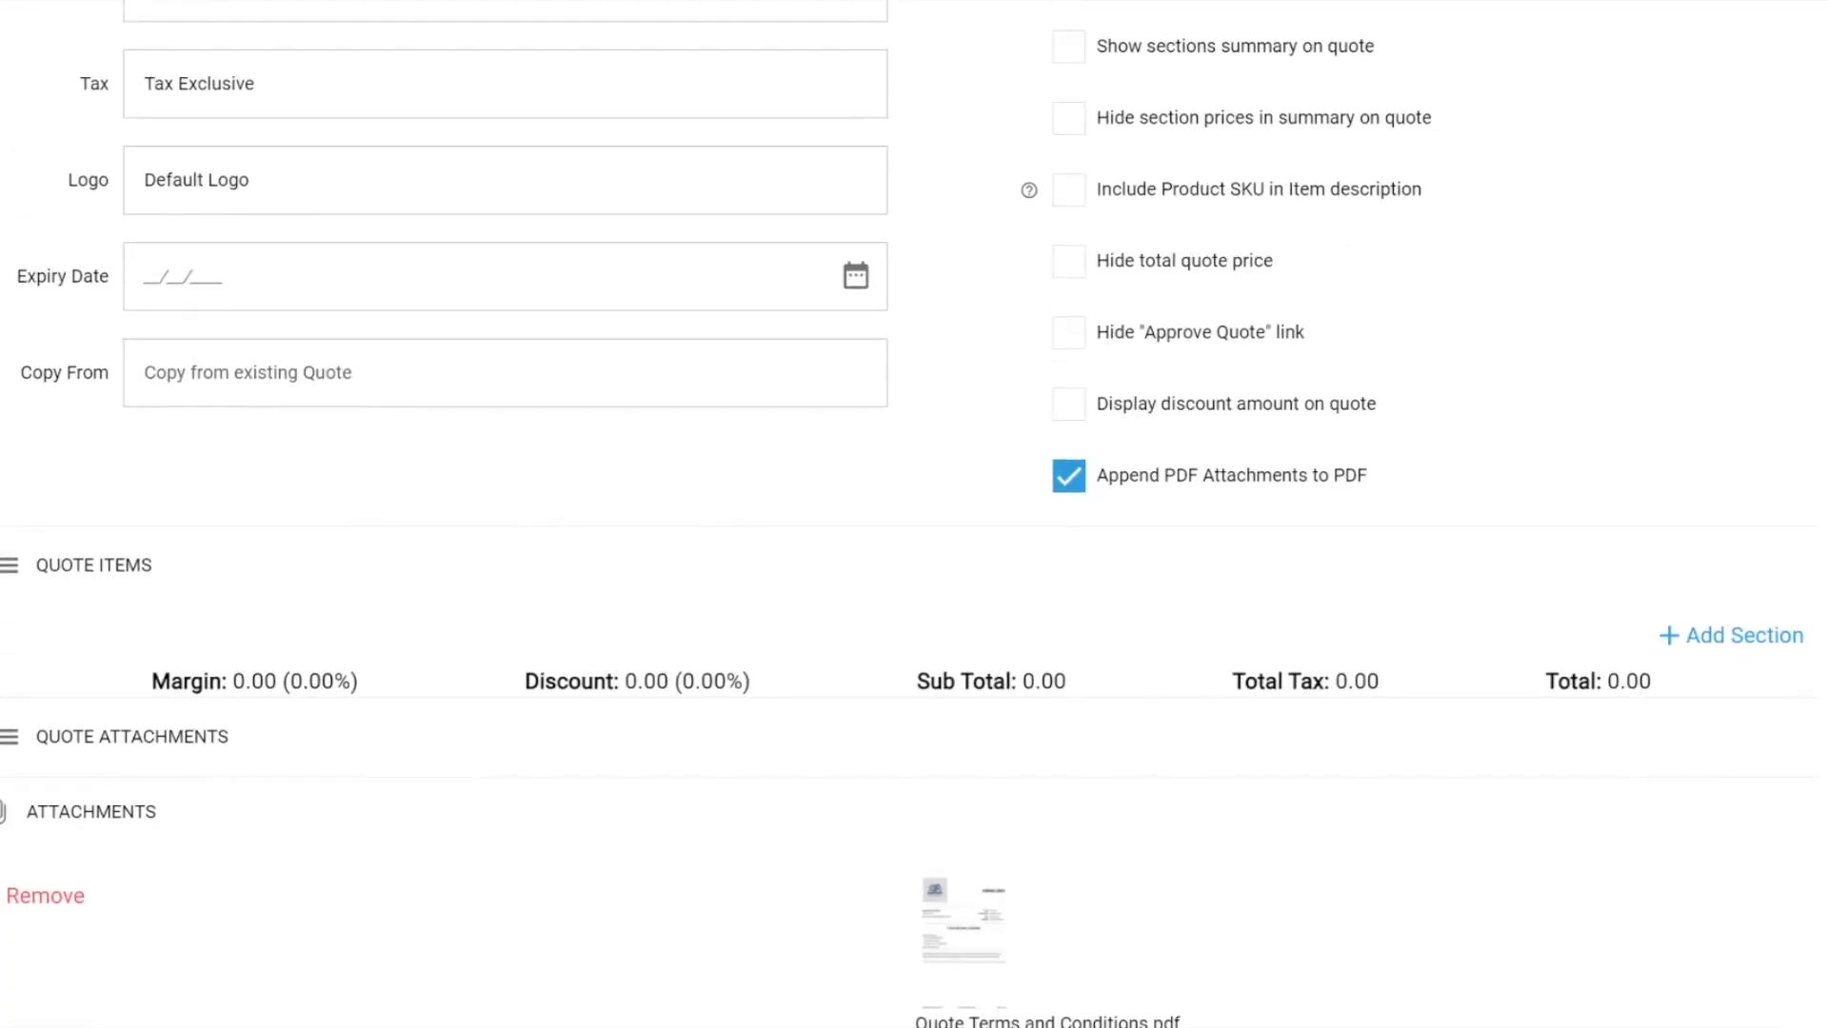
left_click(1702, 631)
scroll(657, 704, "down", 6)
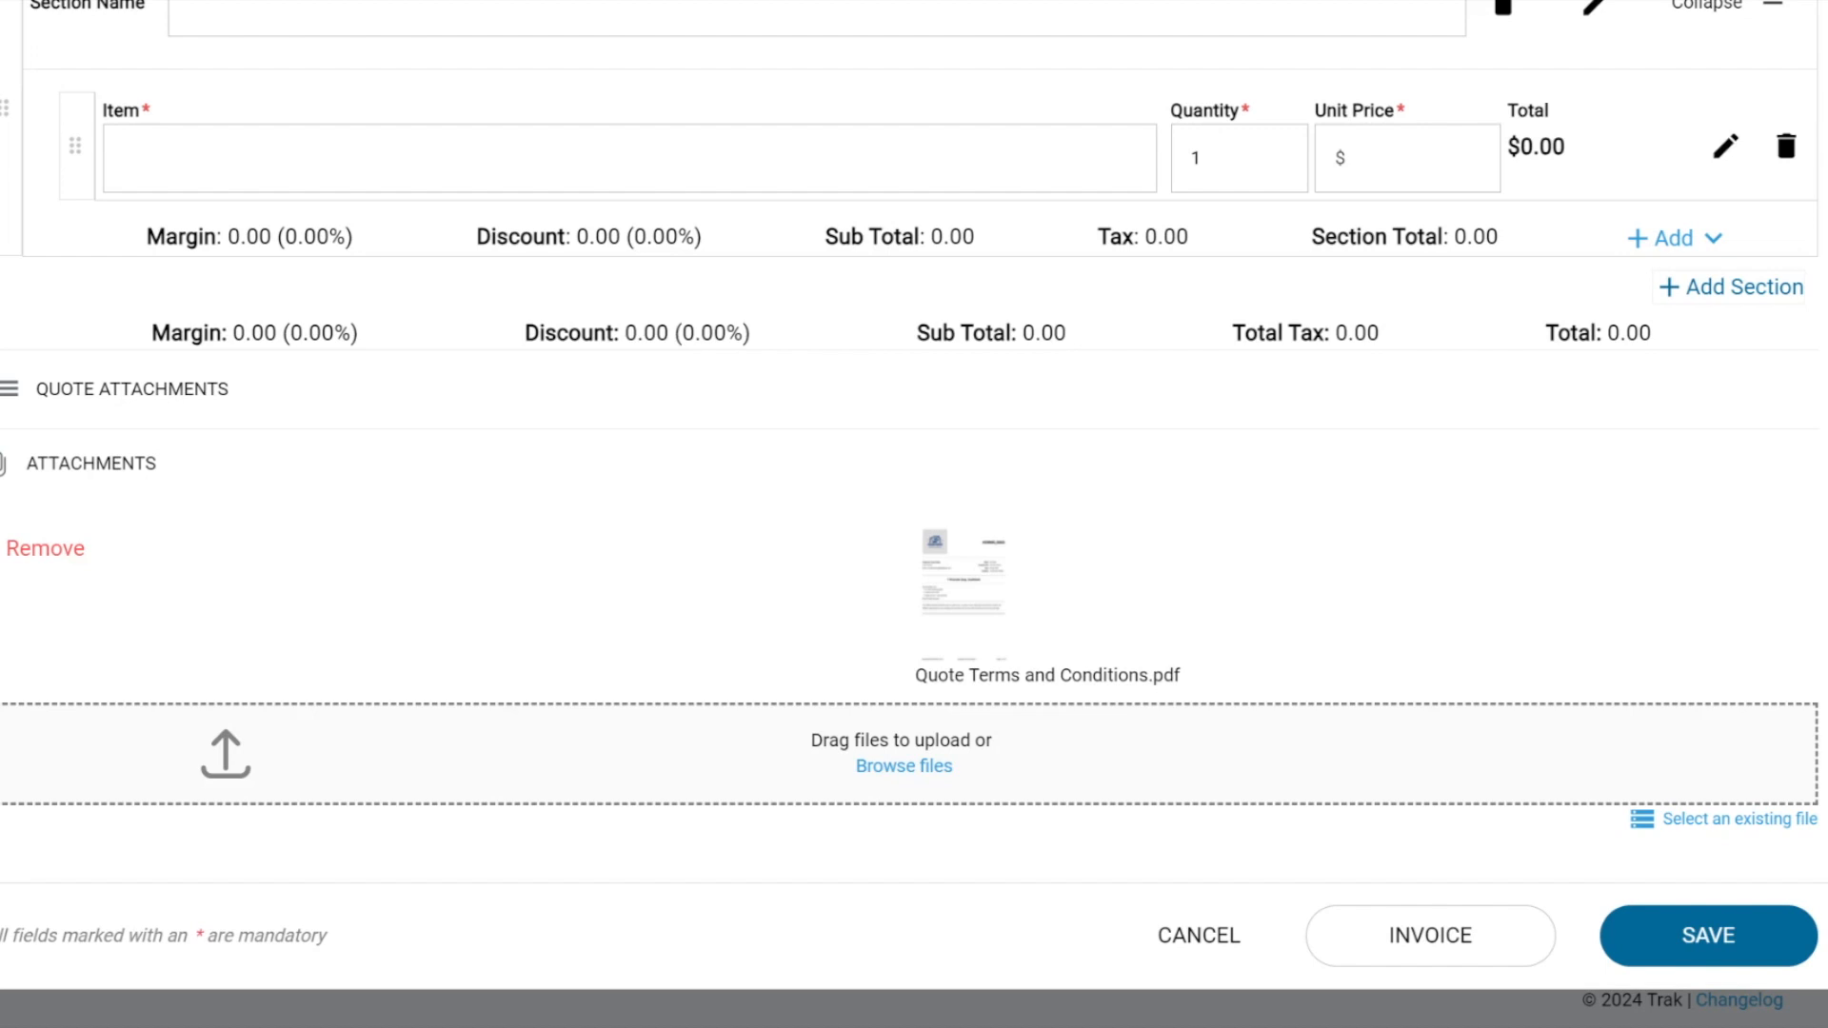
scroll(914, 514, "up", 15)
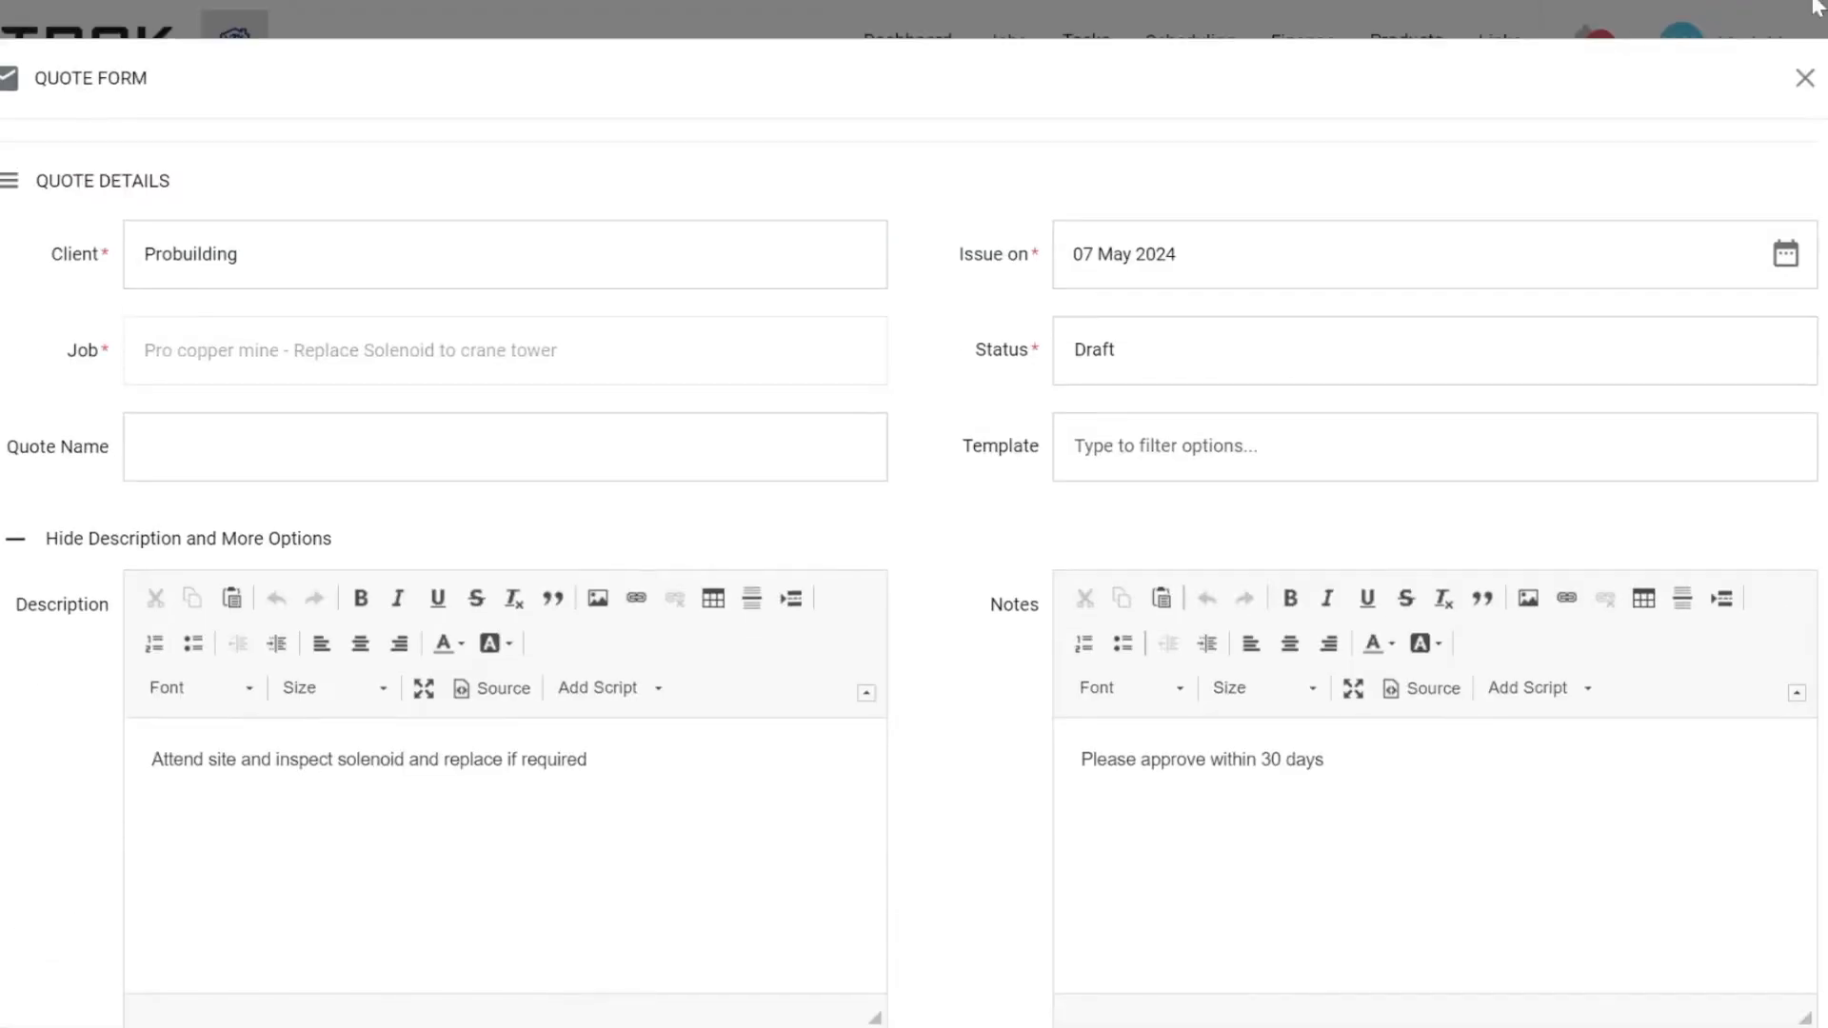
left_click(1804, 79)
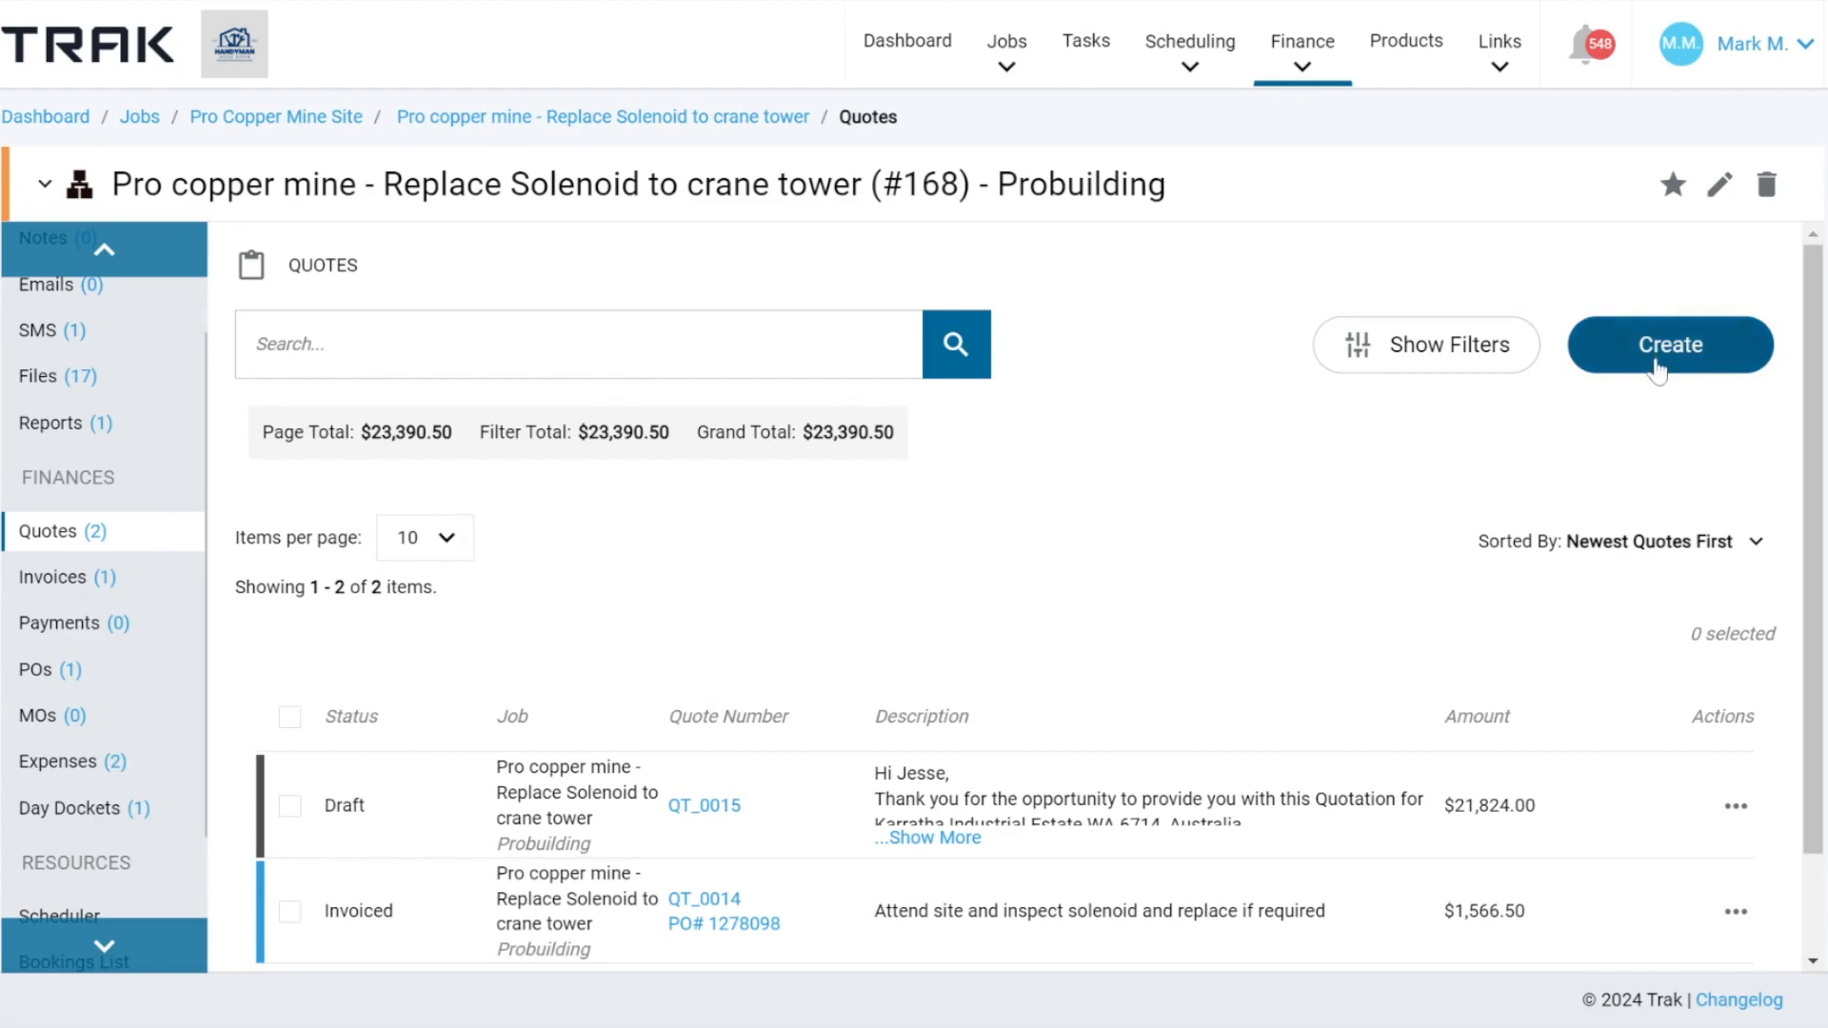
Create a new quote for the job with one item naming the purchase order number and a unit price of $3000.
left_click(1658, 371)
scroll(886, 678, "down", 8)
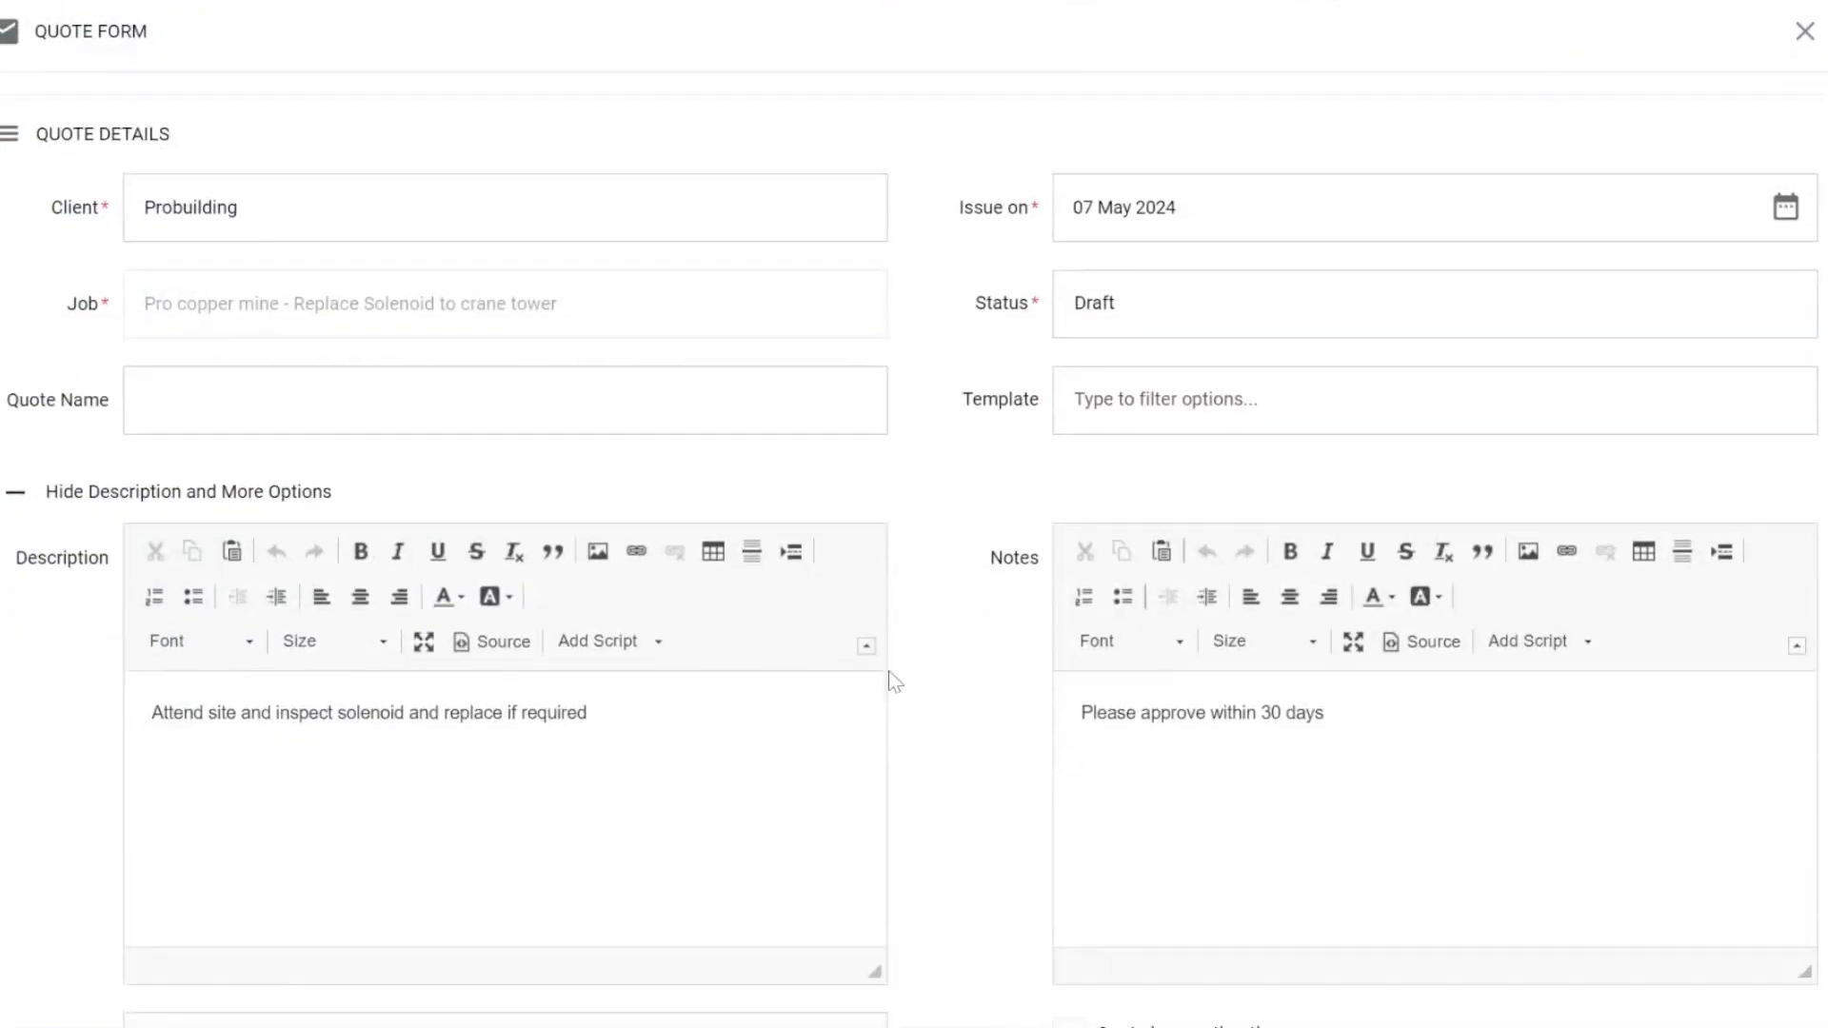
scroll(893, 680, "down", 4)
left_click(143, 621)
type("PO")
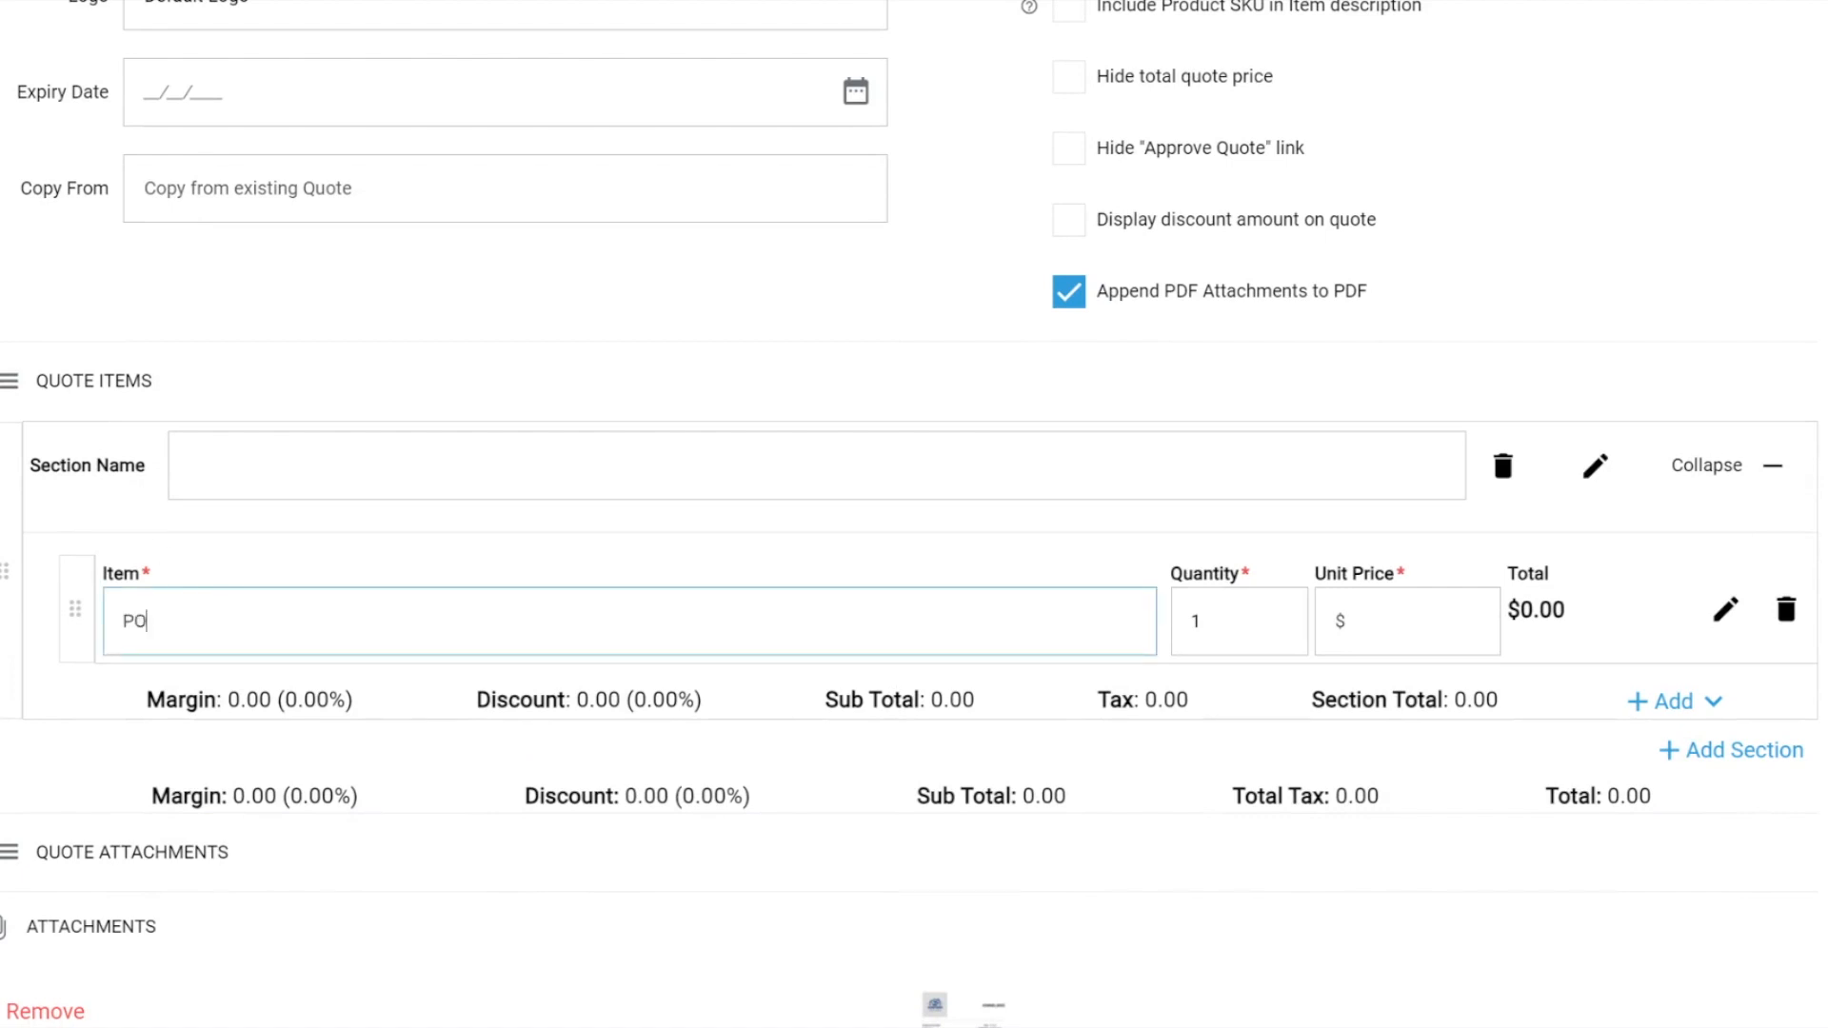
type(" 484895965")
left_click(1428, 624)
type("3000")
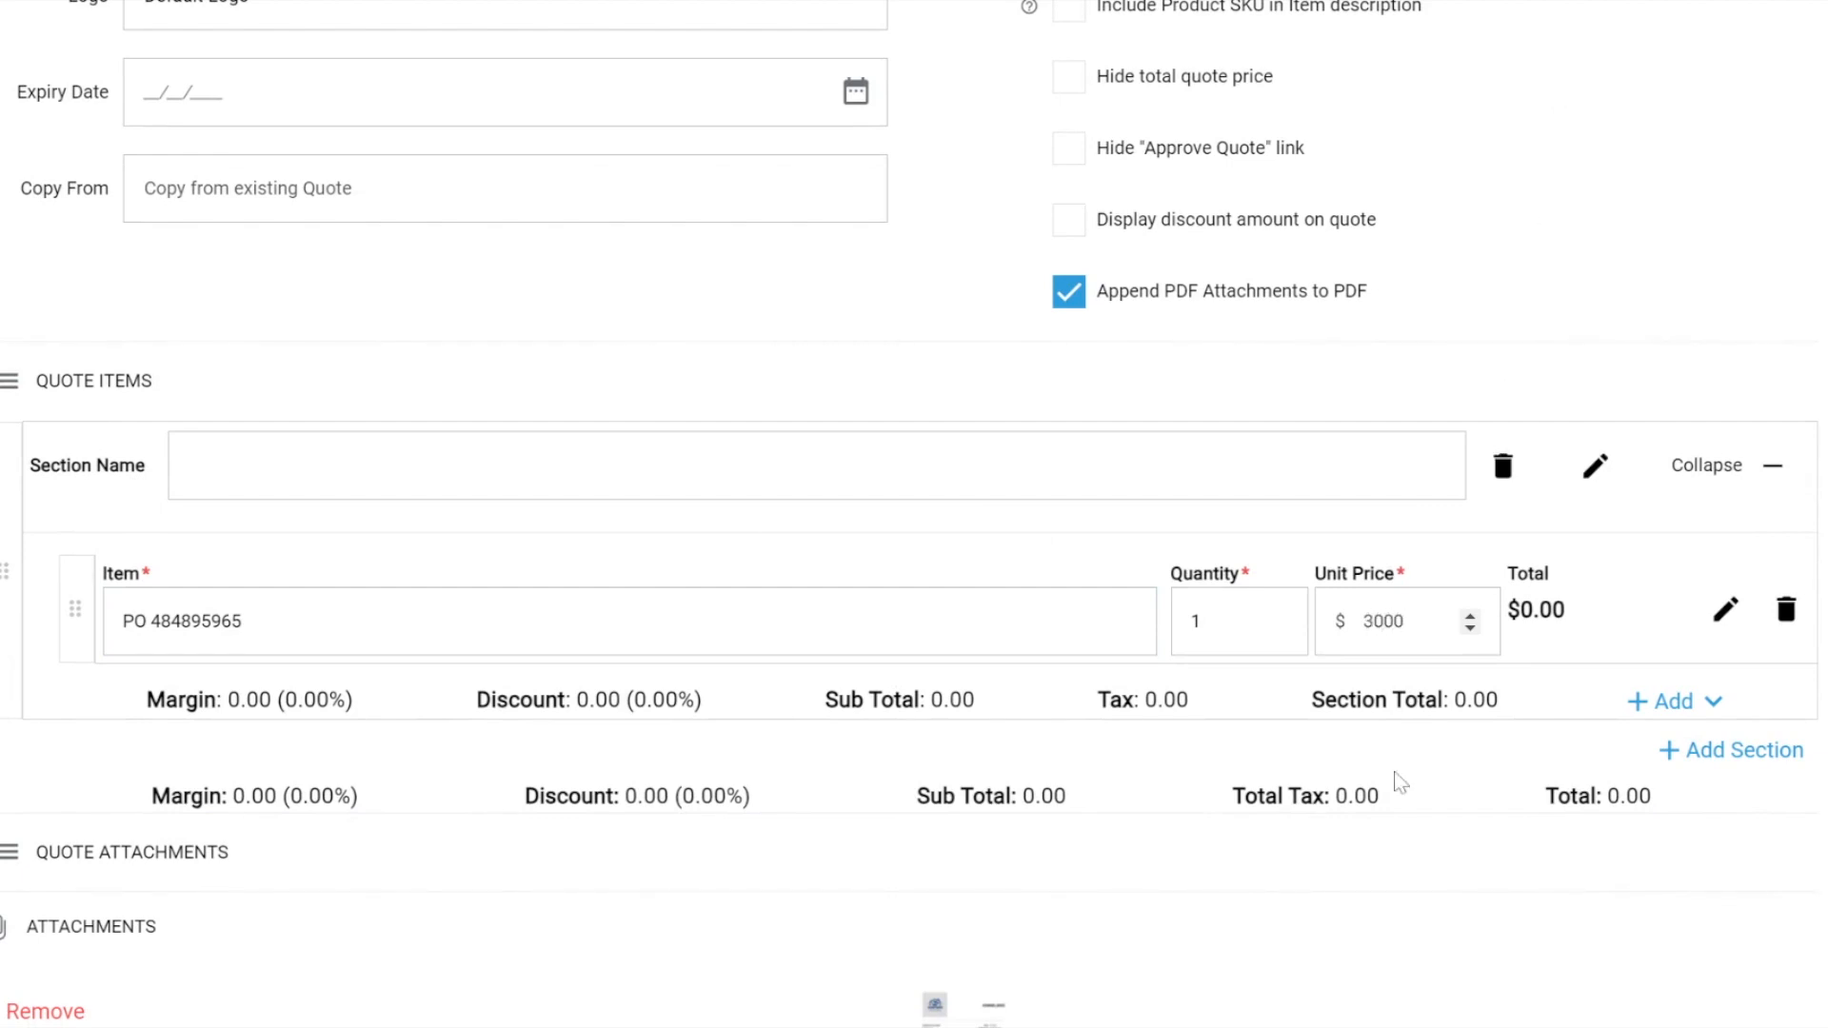
Set the new quote's status to Approved and save the quote.
scroll(1395, 776, "down", 5)
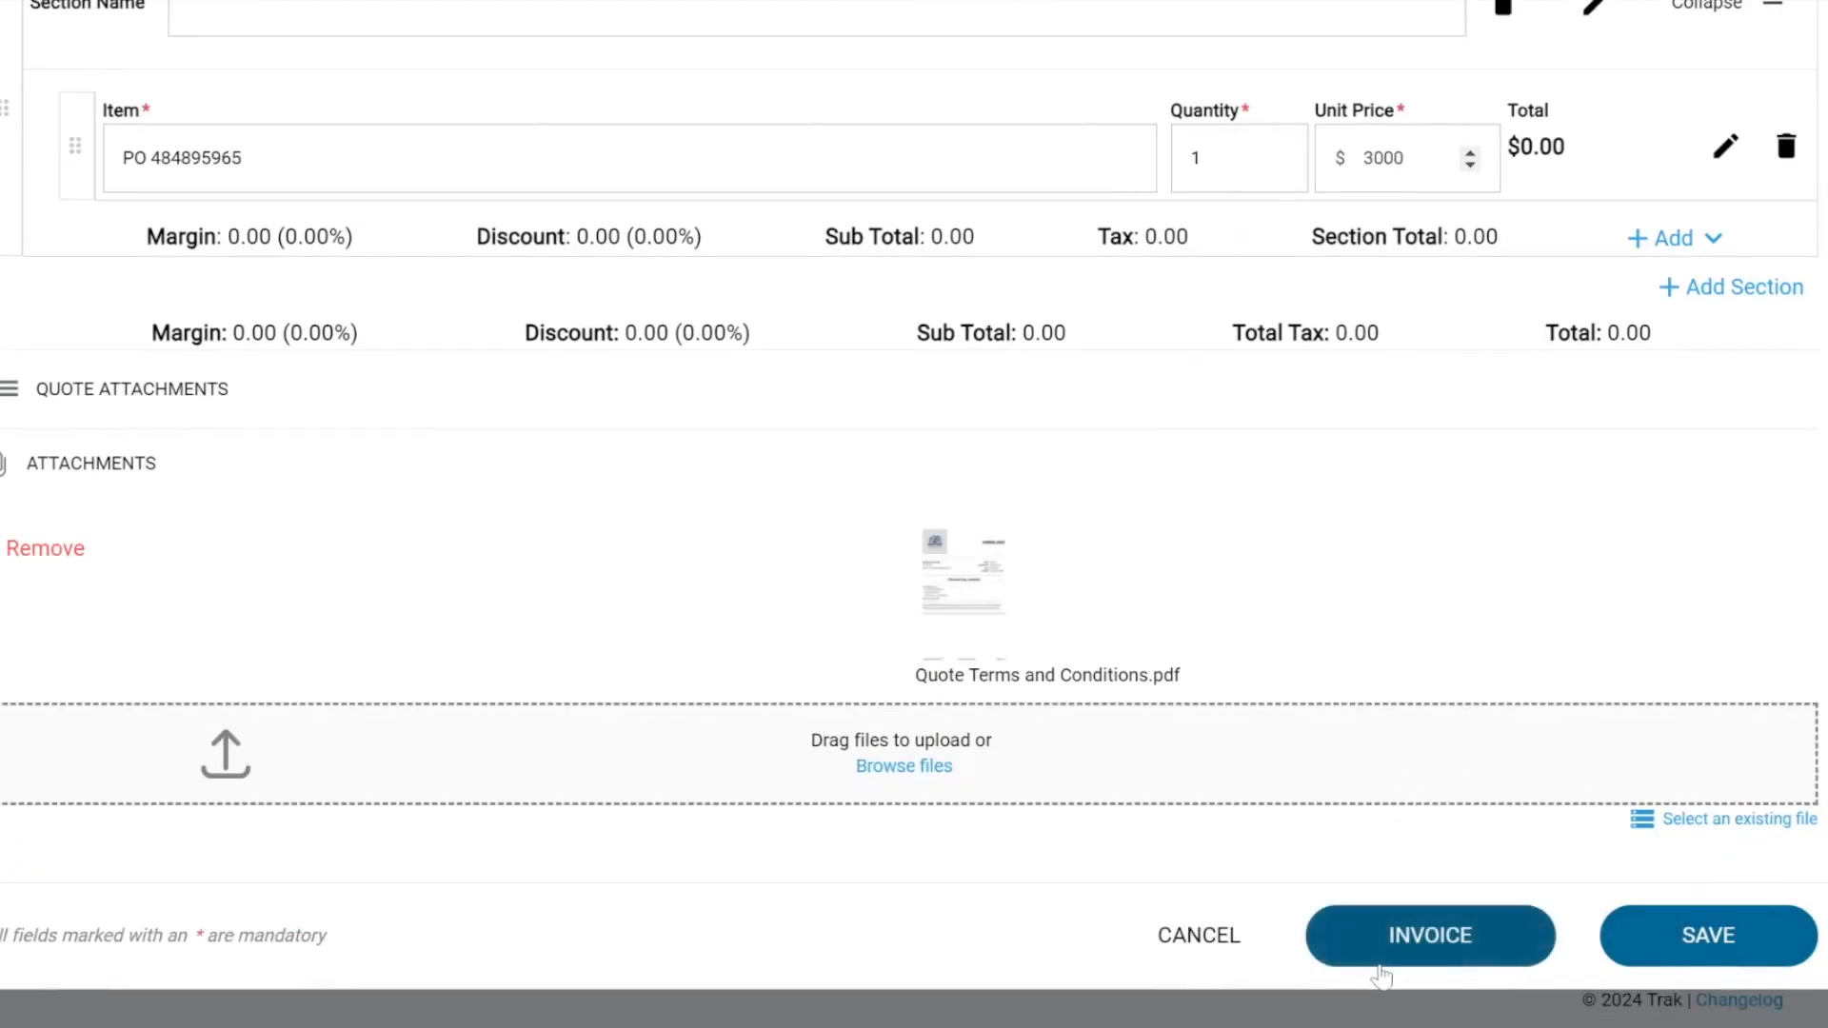
scroll(1552, 160, "up", 10)
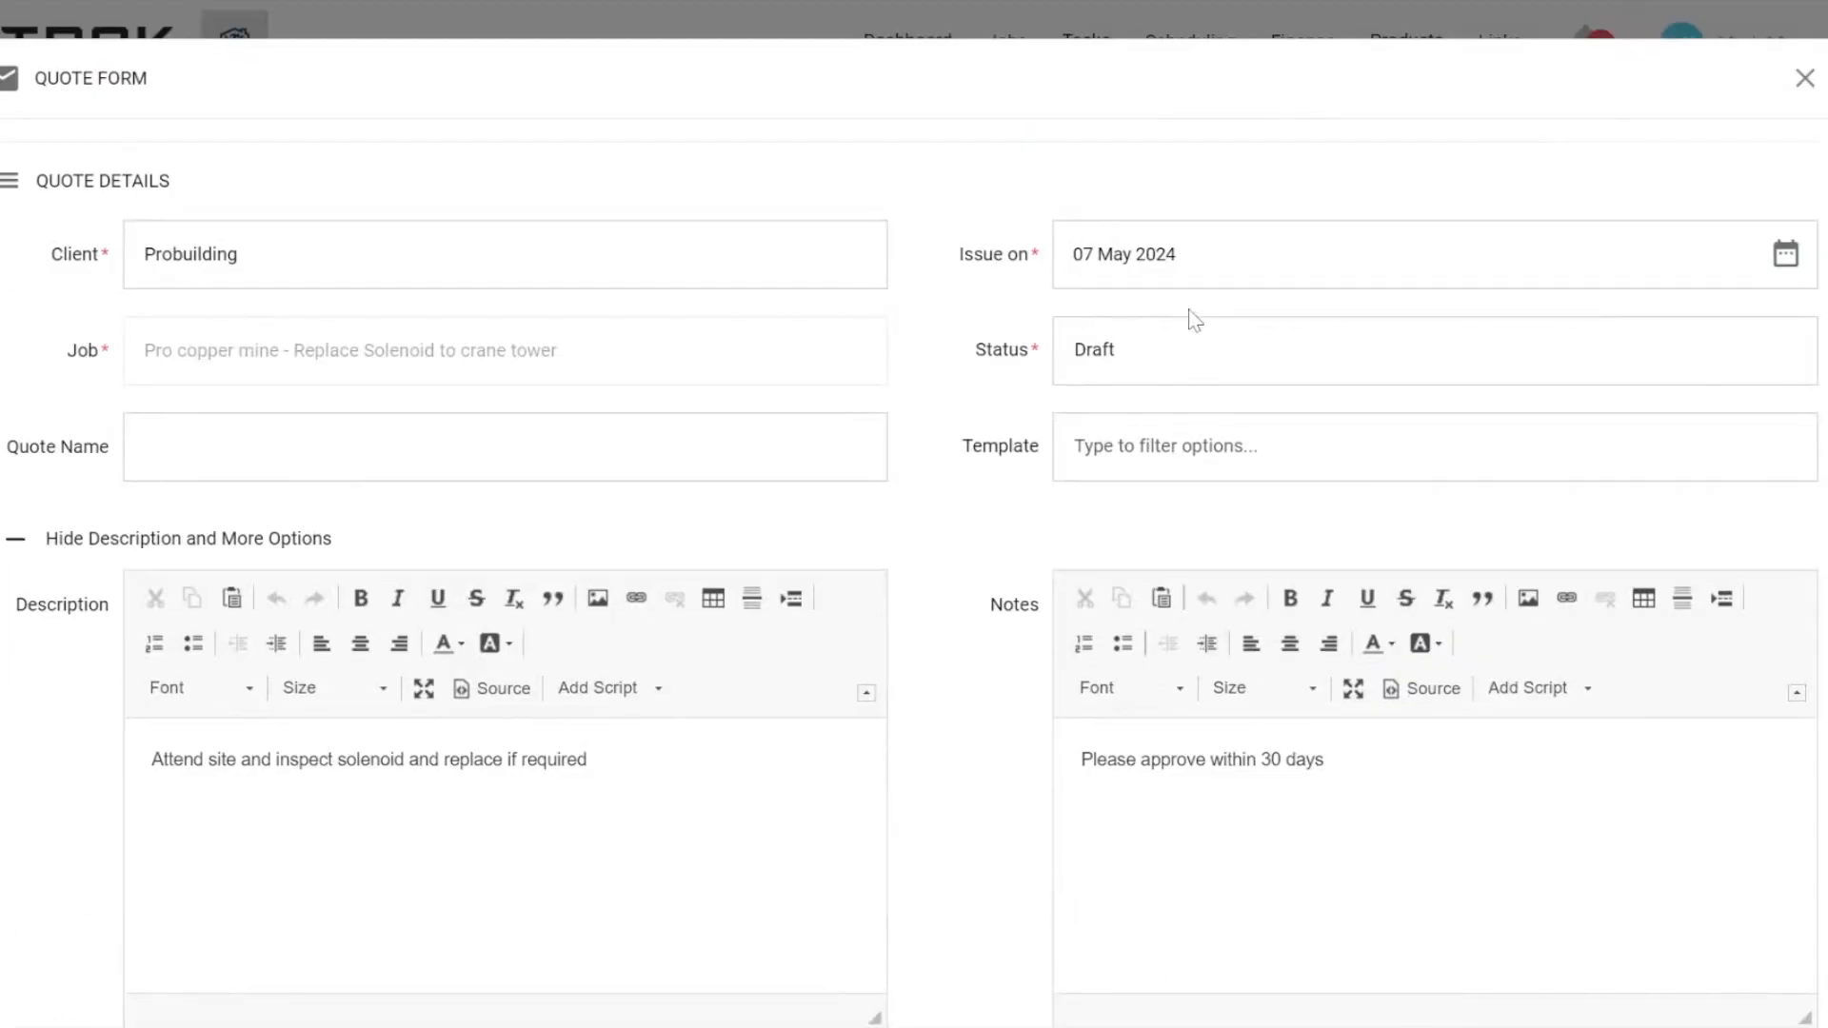
left_click(1188, 359)
left_click(1074, 445)
scroll(998, 499, "down", 15)
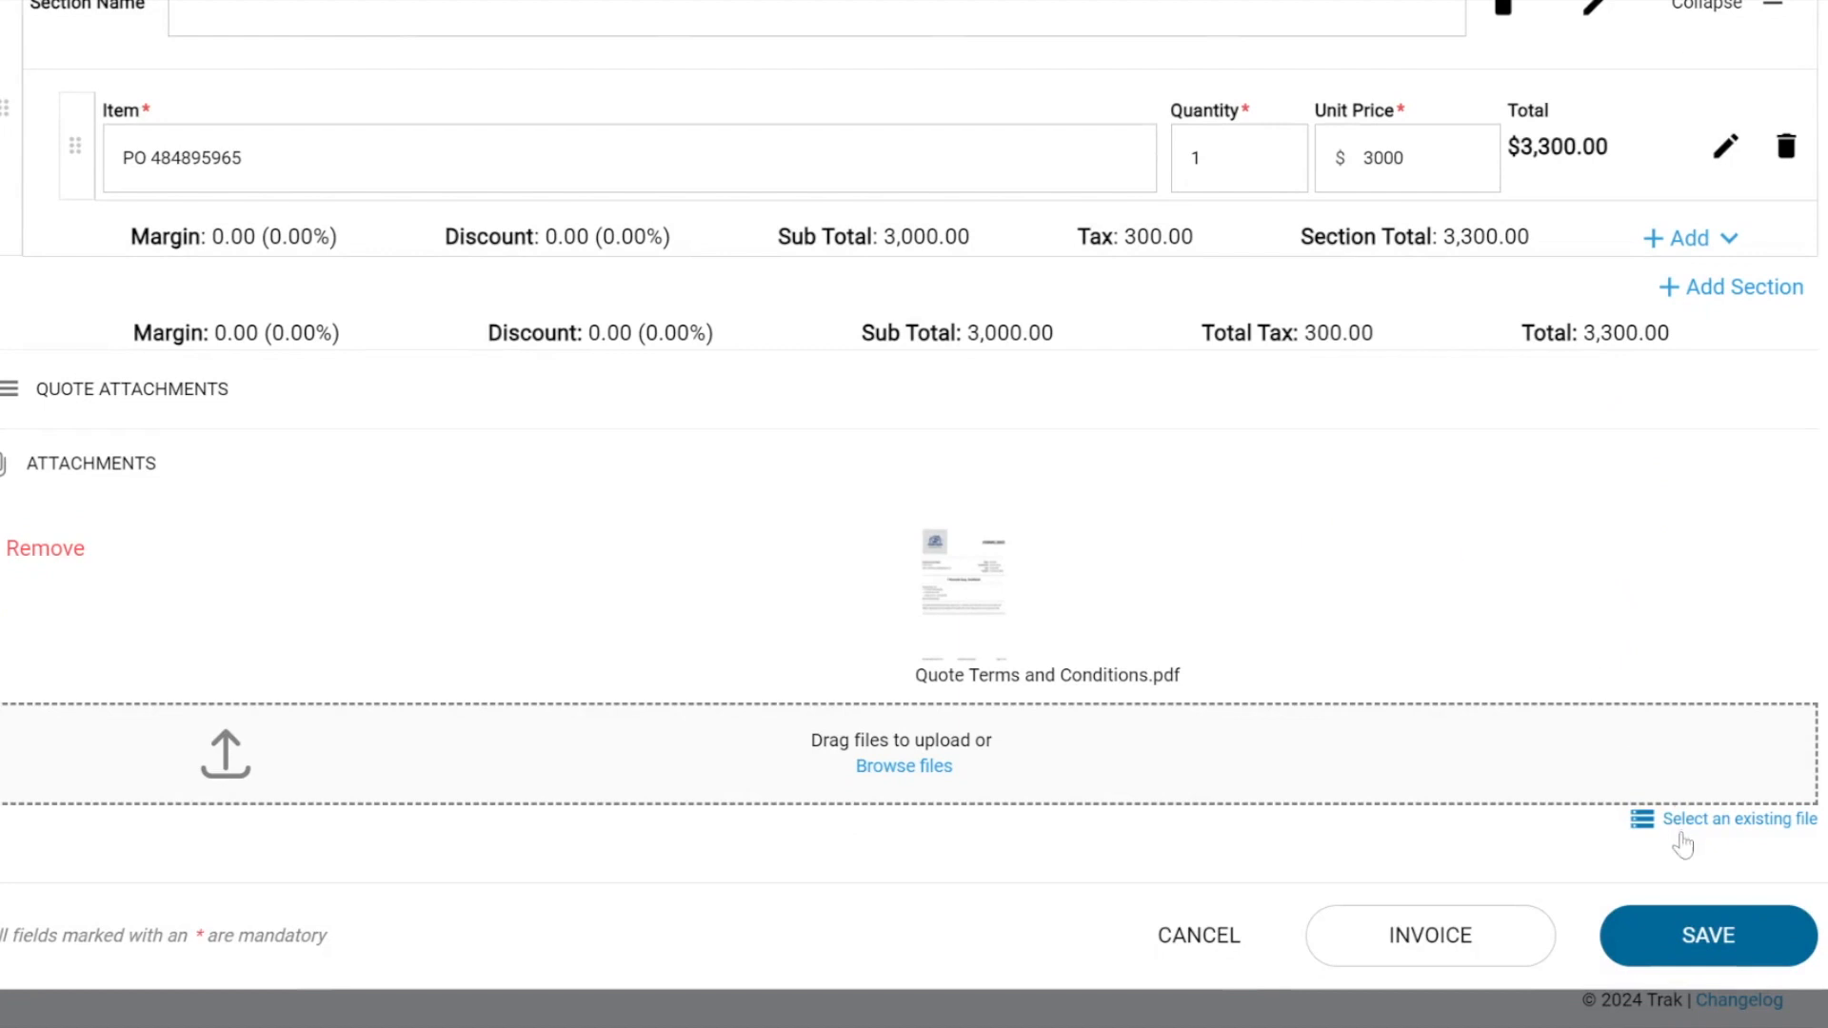
left_click(1676, 948)
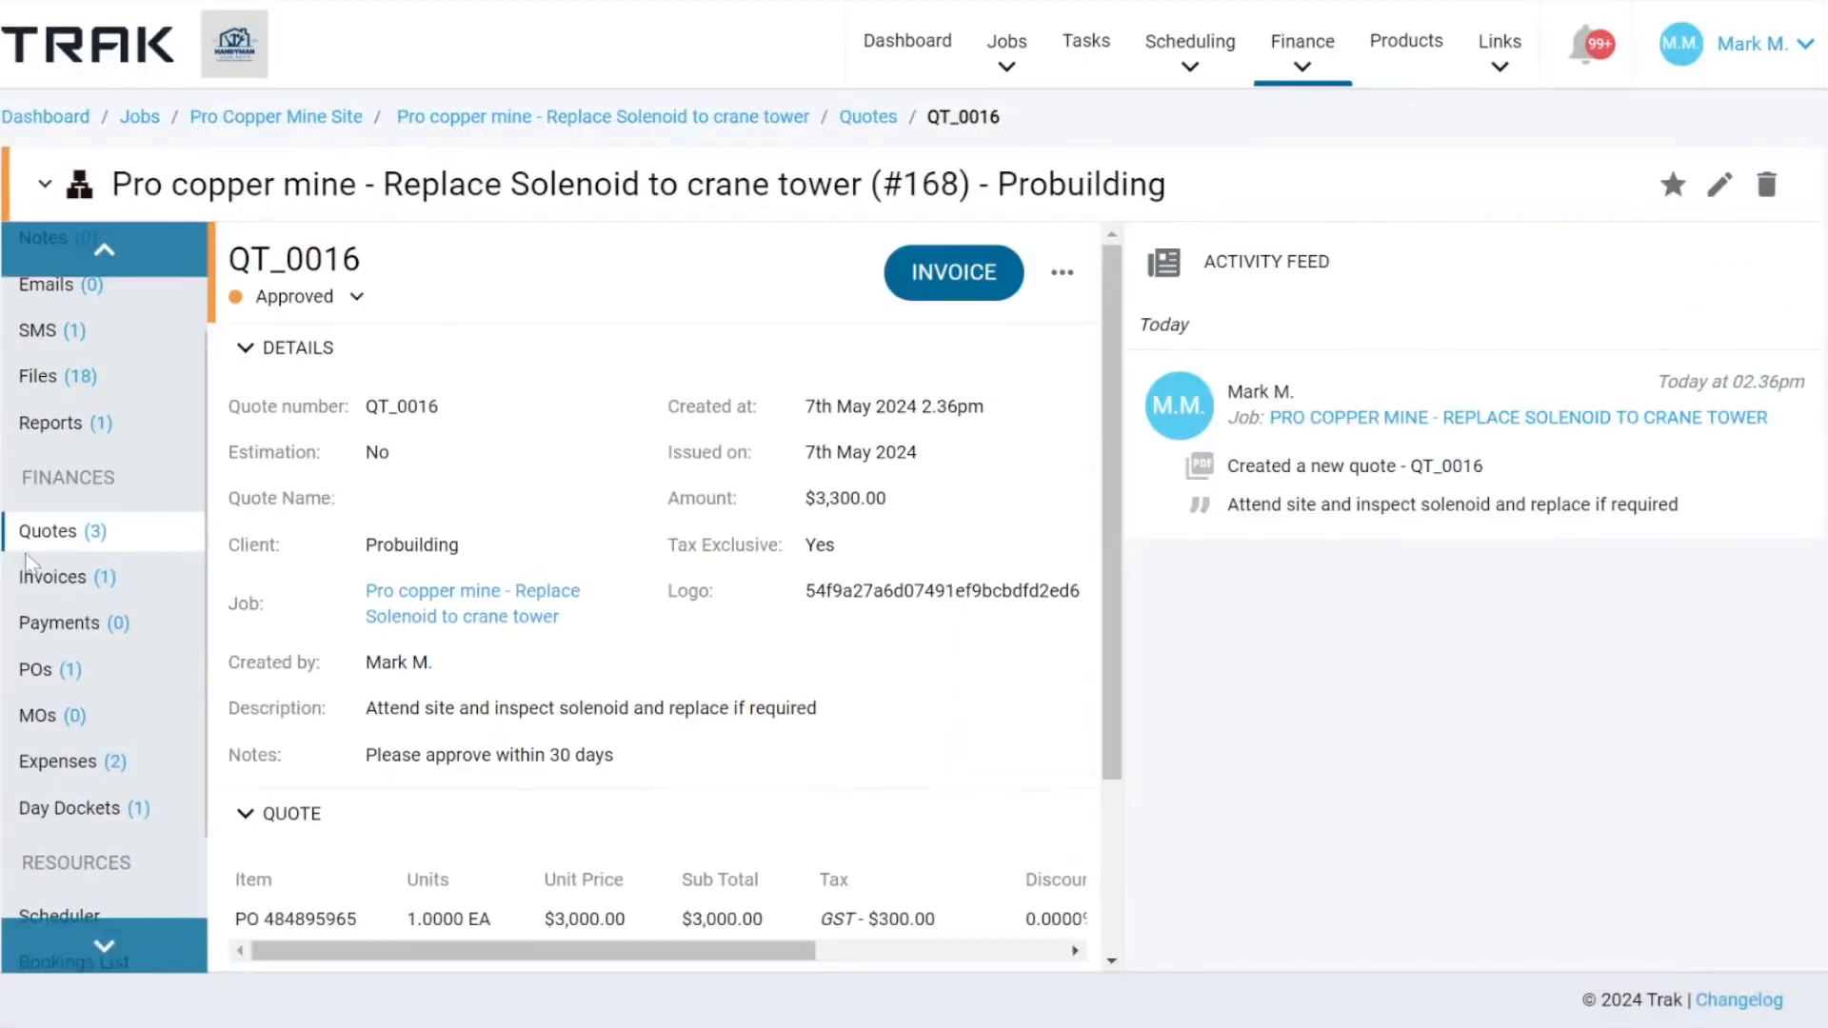
Return to the job's quotes list and view the actions available for the newly created approved quote.
left_click(107, 539)
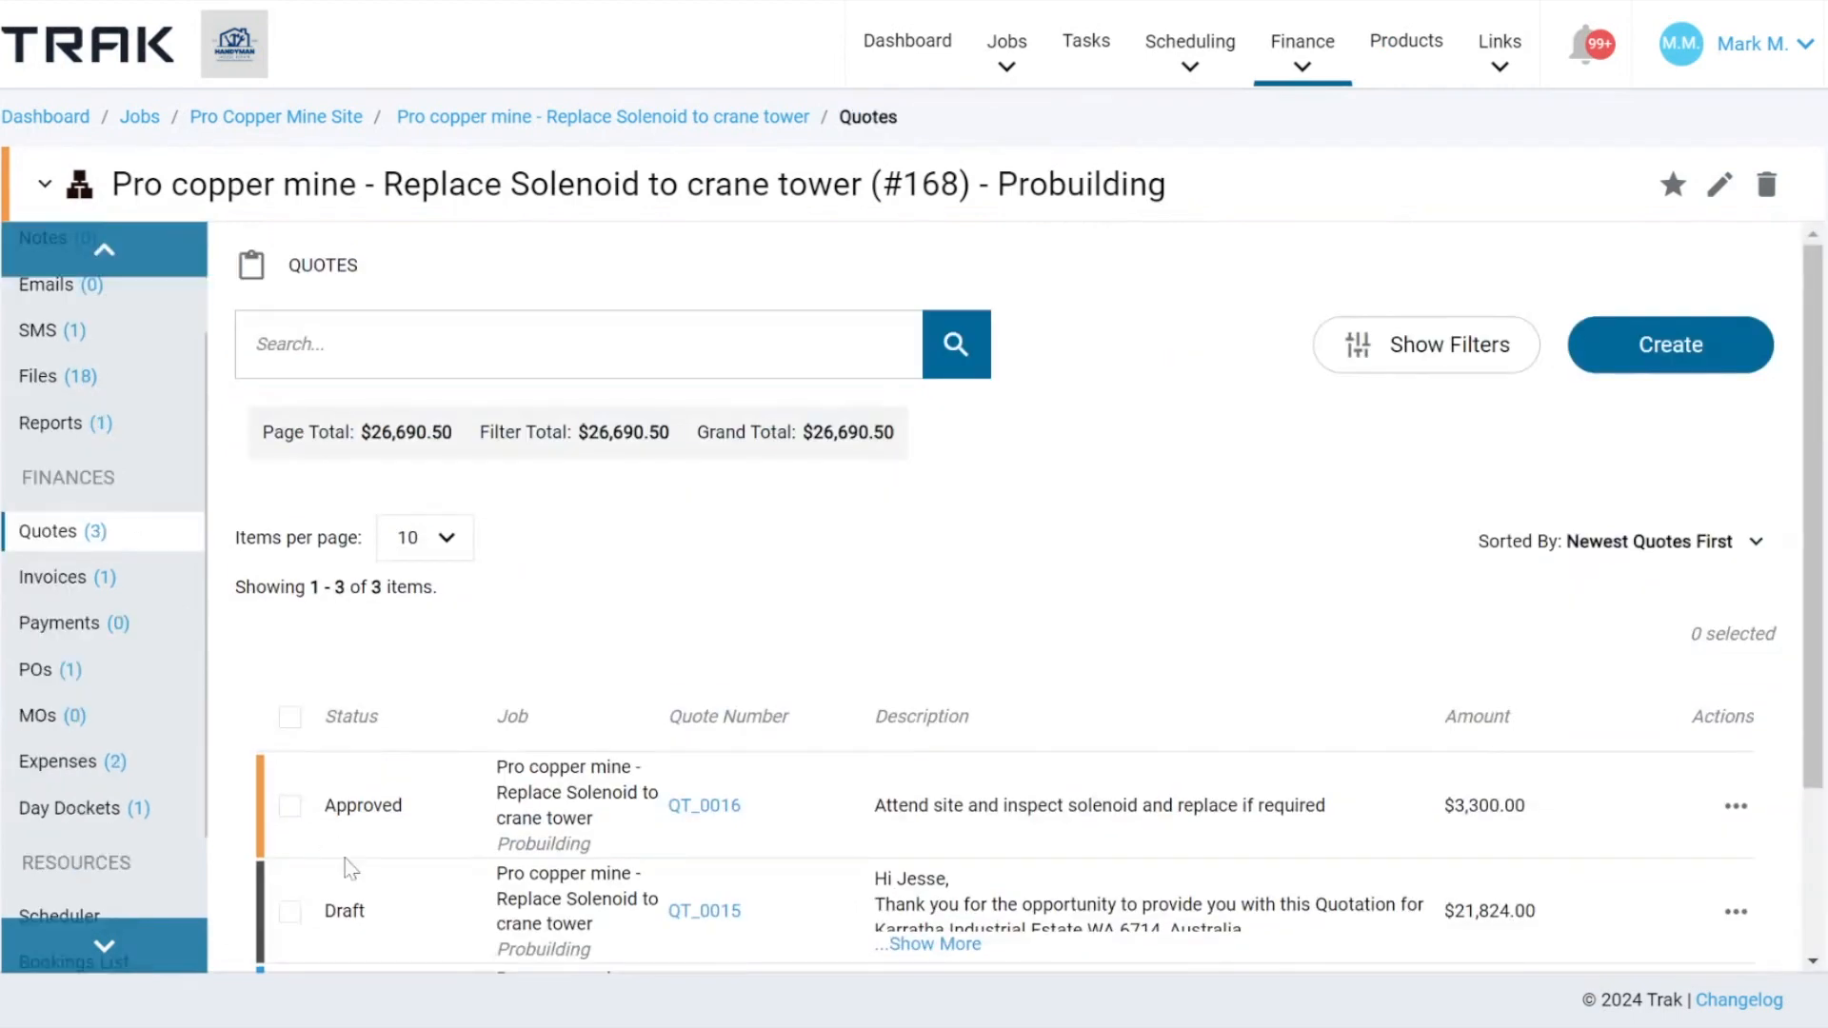
left_click_drag(335, 805, 1599, 826)
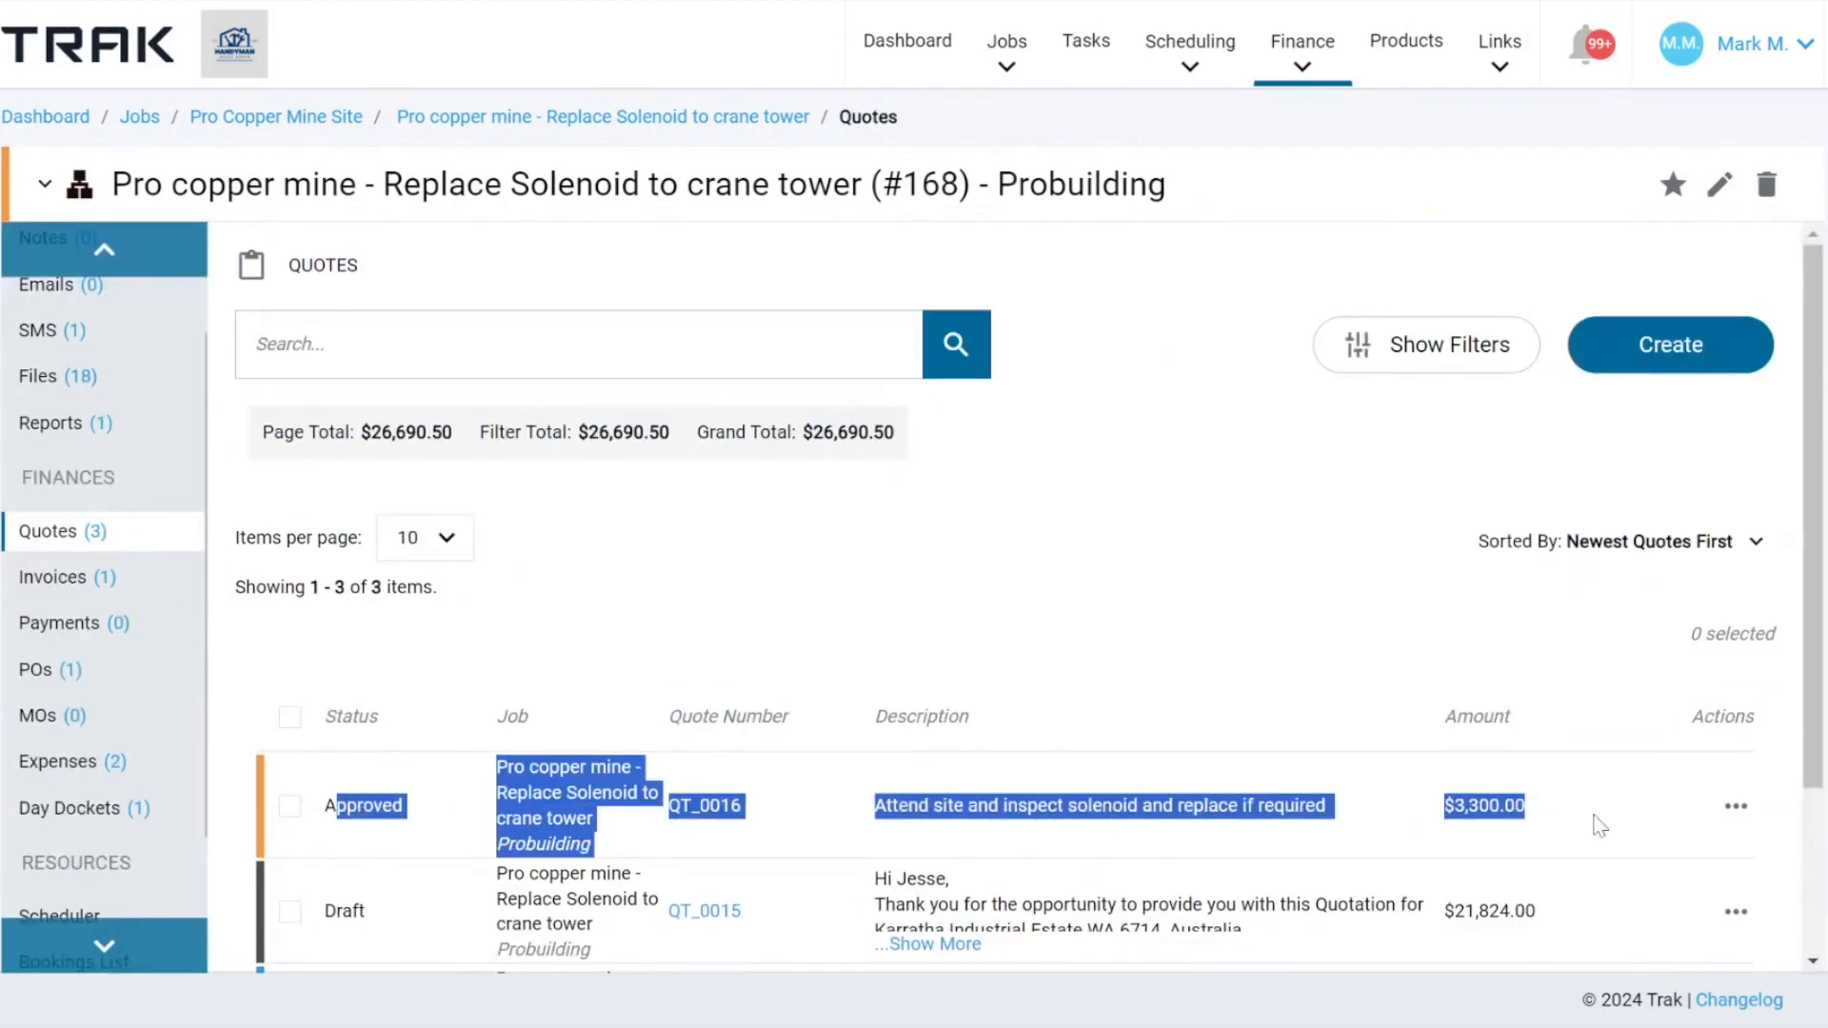
left_click(1225, 680)
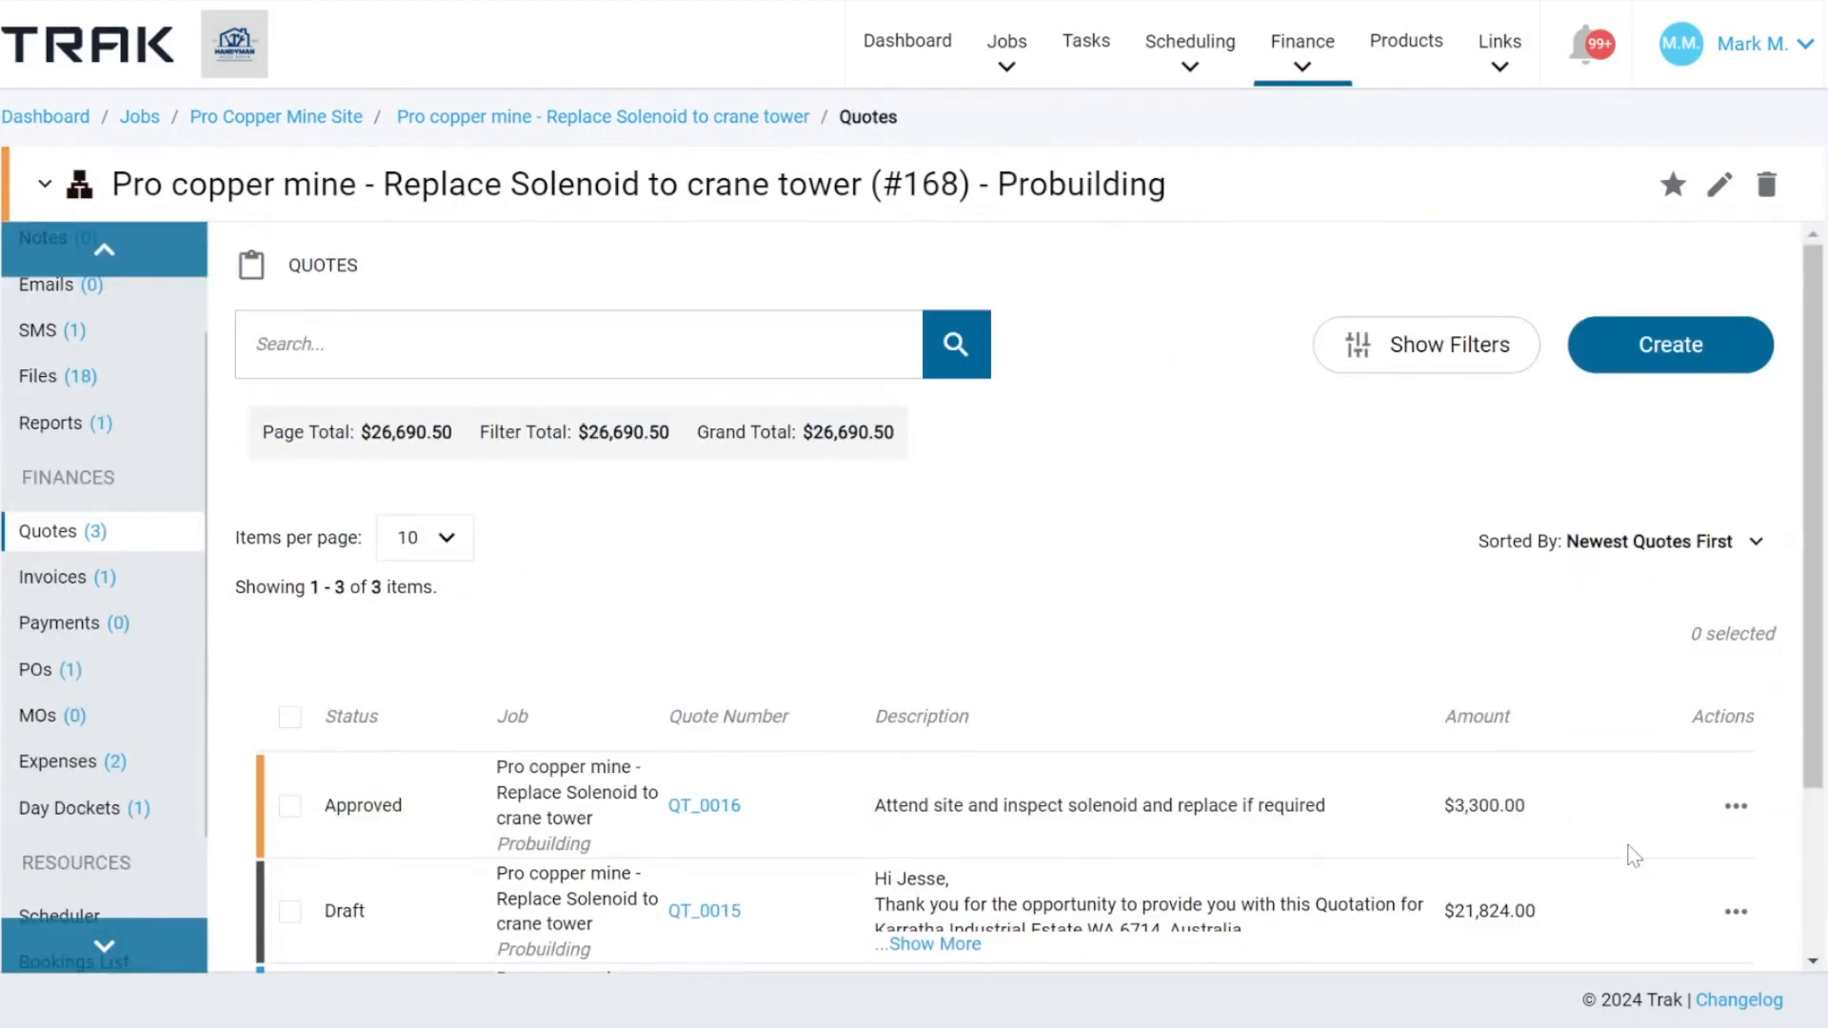
left_click(1735, 810)
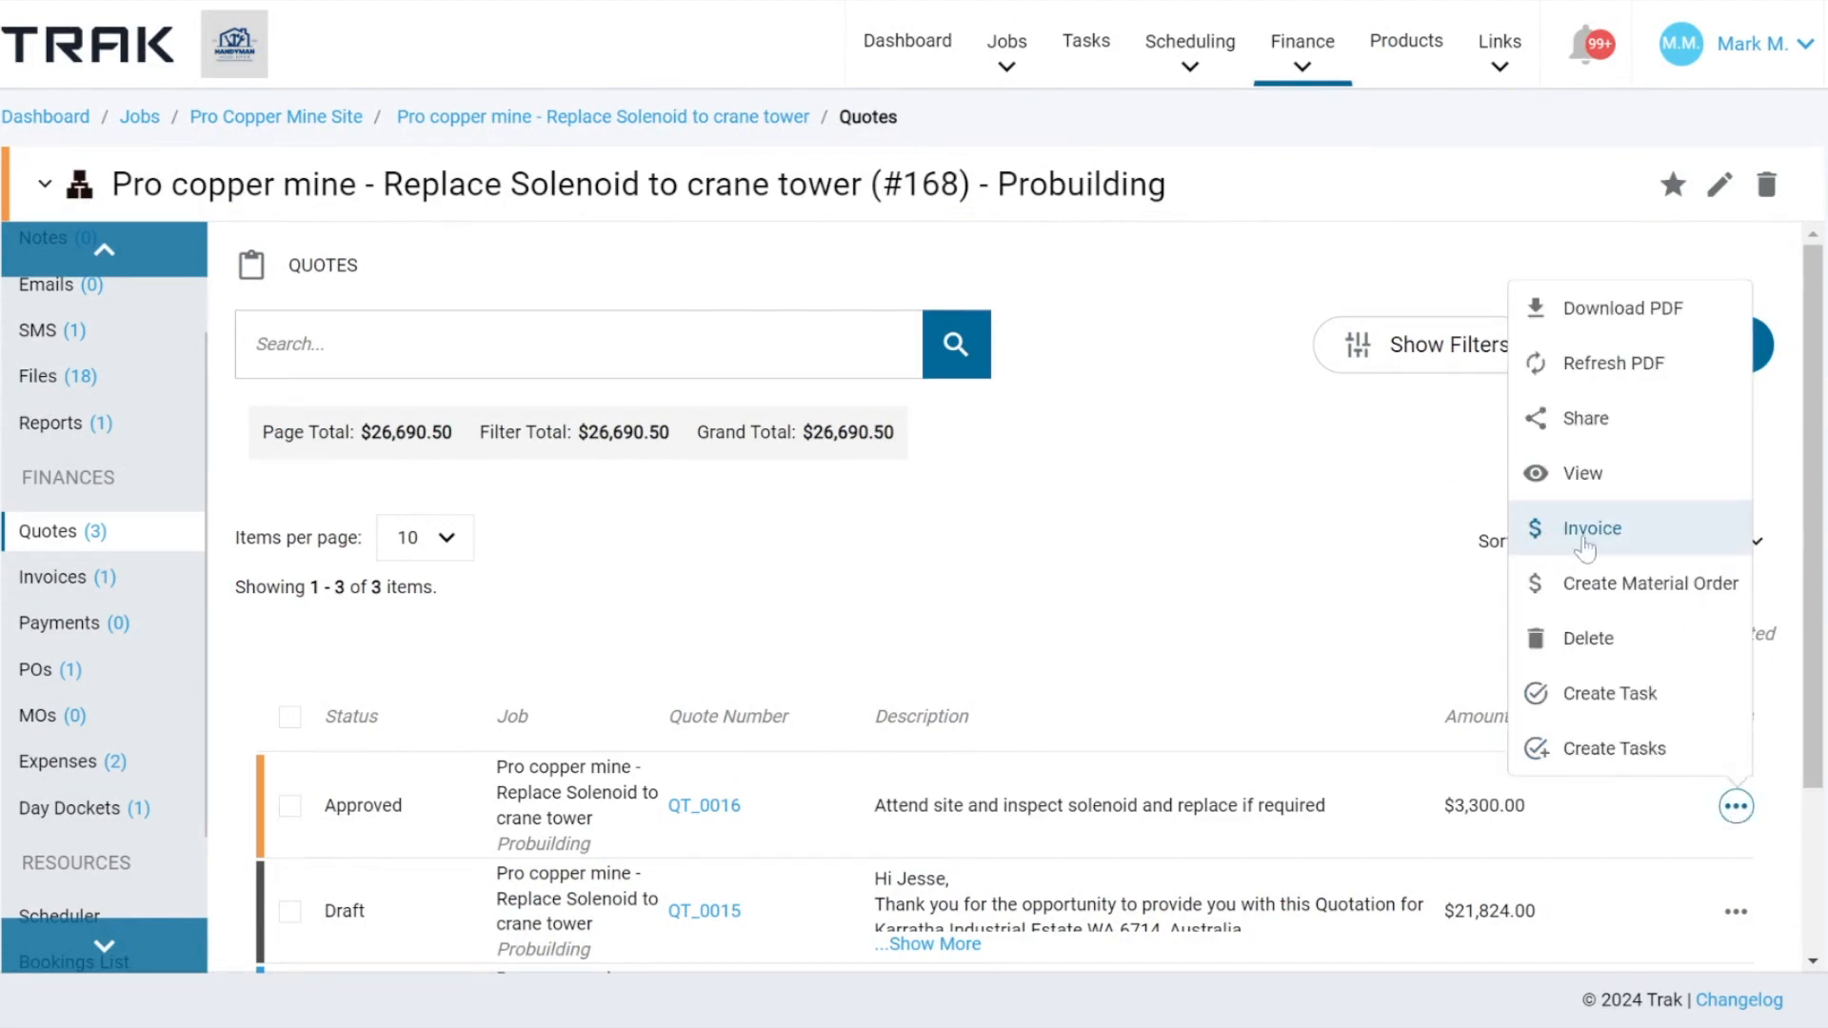
left_click(1293, 552)
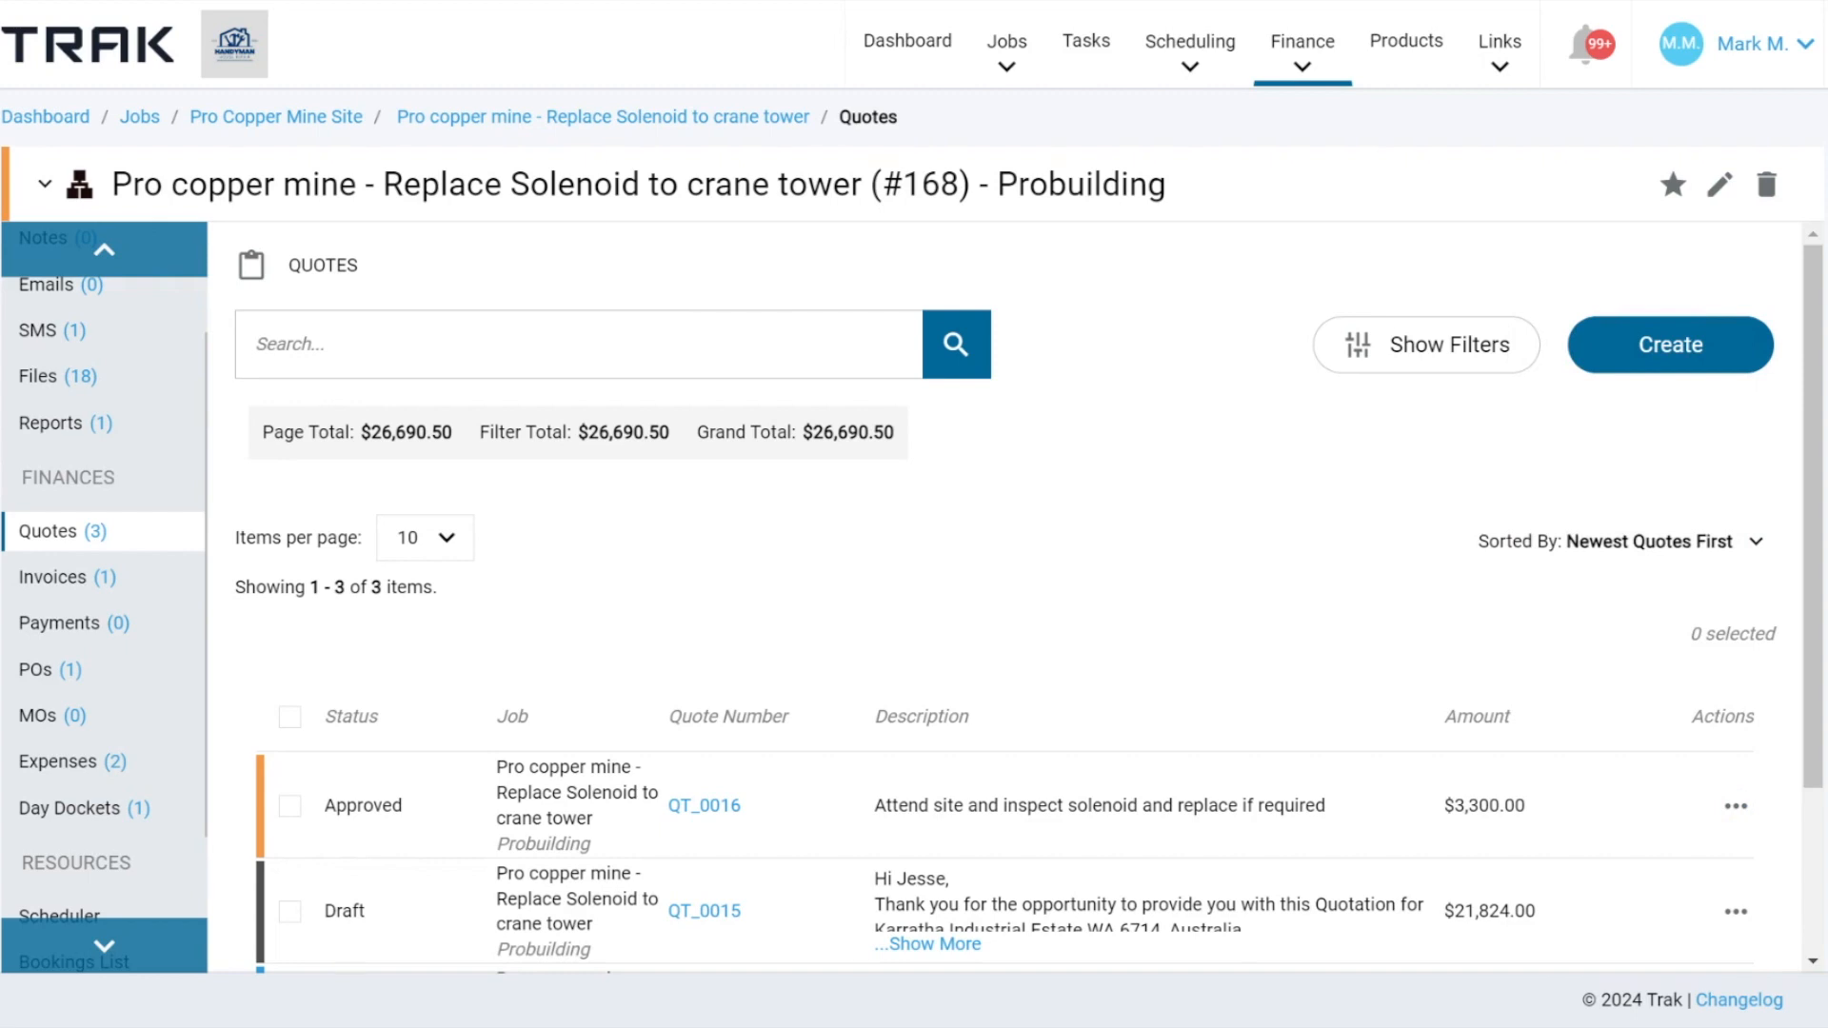
Examine the draft quote in the list and view the actions available for it.
scroll(1293, 552, "down", 2)
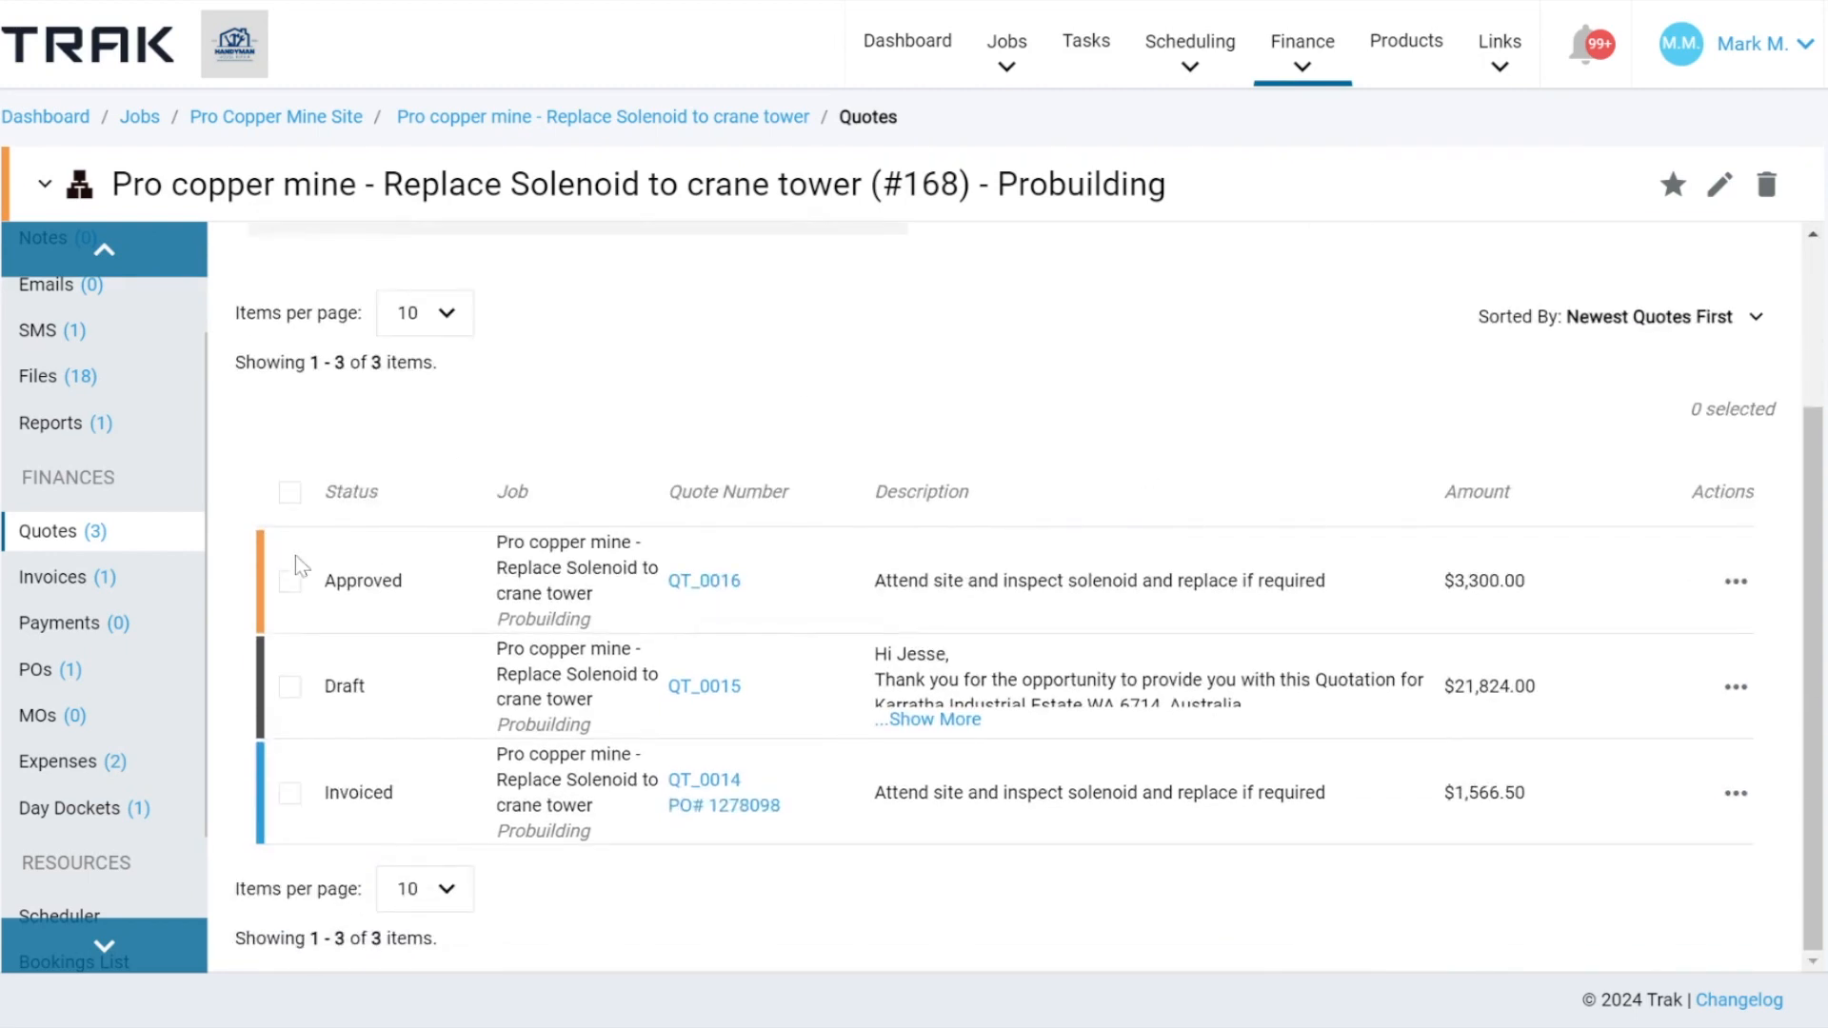
left_click_drag(322, 686, 1634, 728)
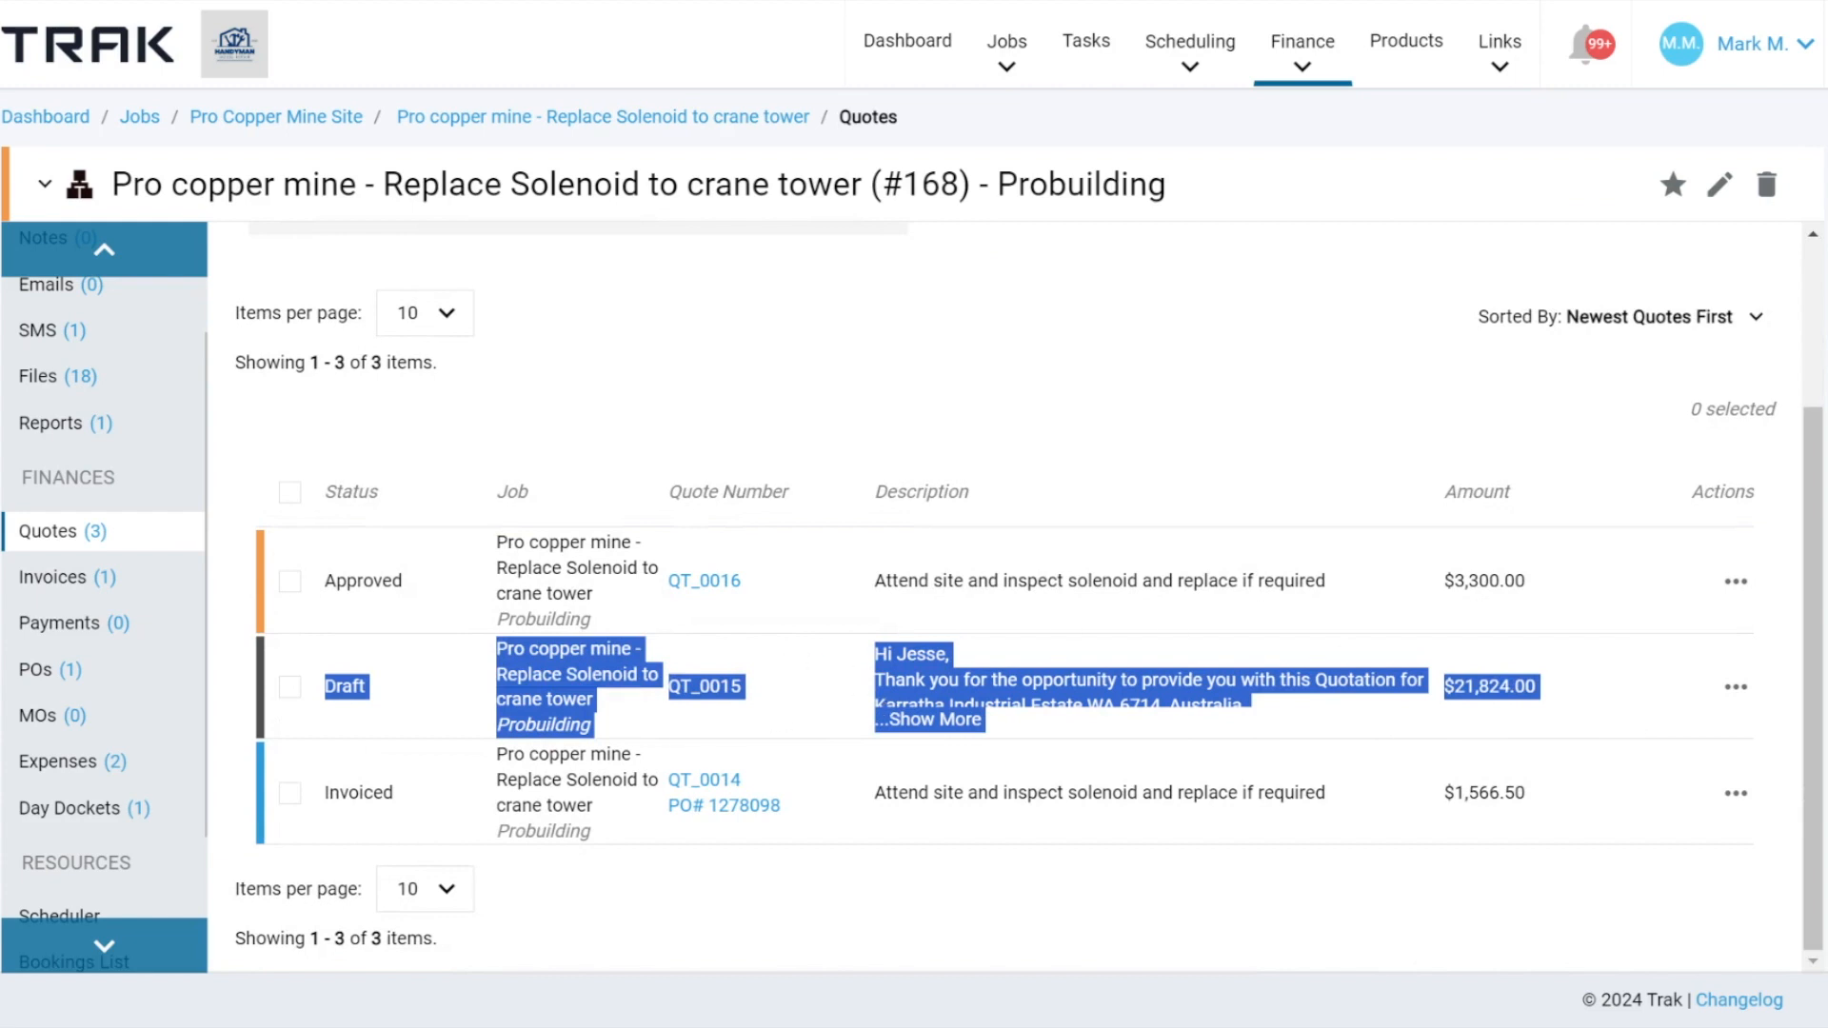
left_click(1725, 696)
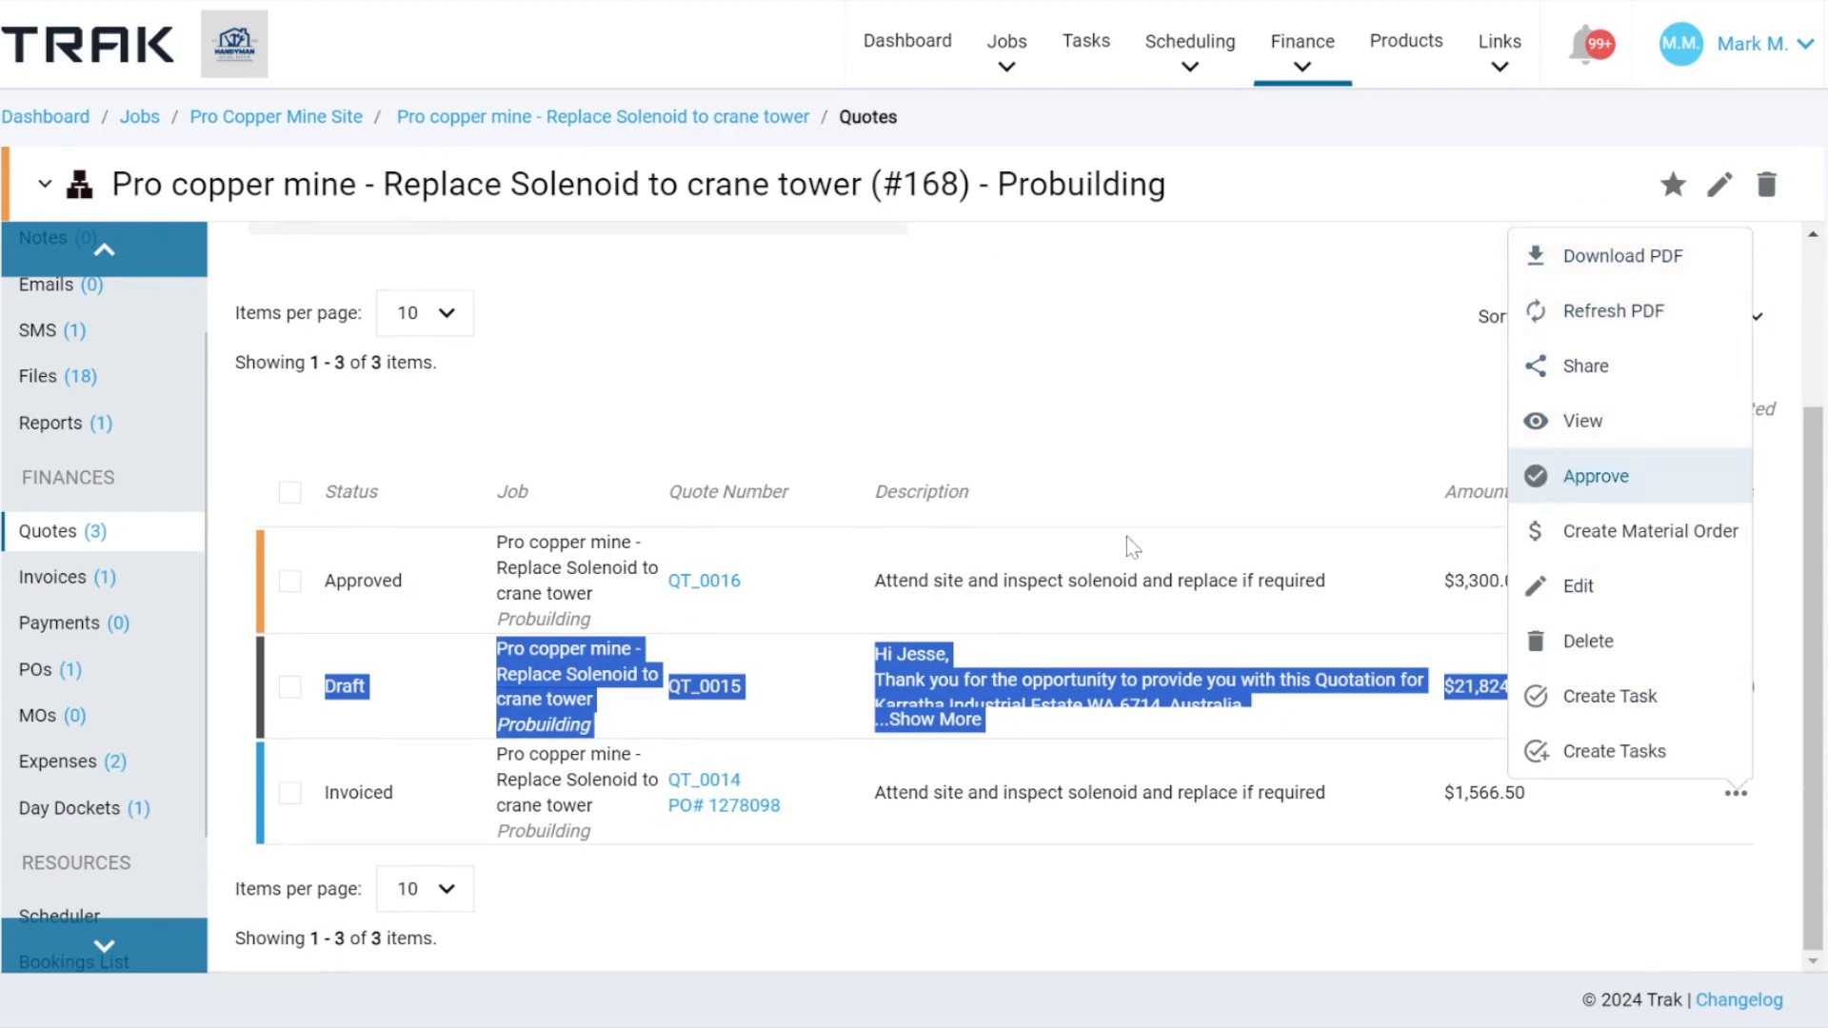
left_click(419, 721)
left_click_drag(321, 696, 410, 700)
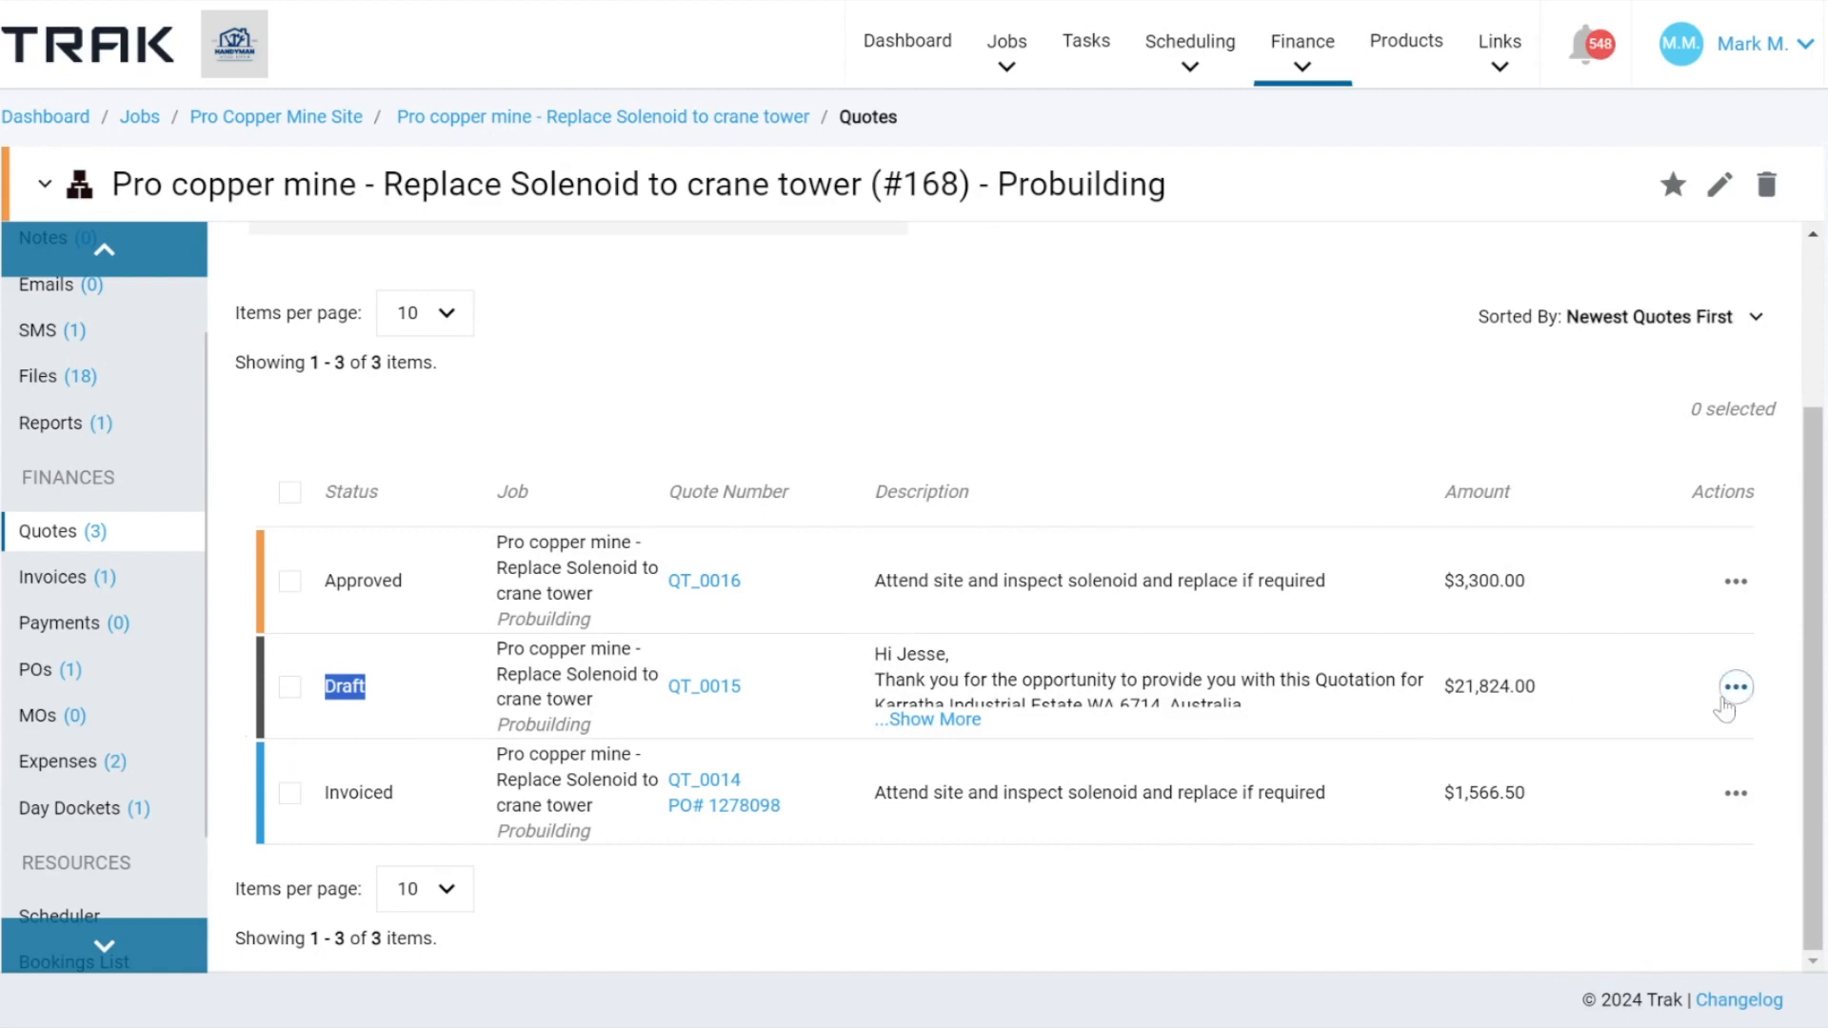
left_click(1735, 686)
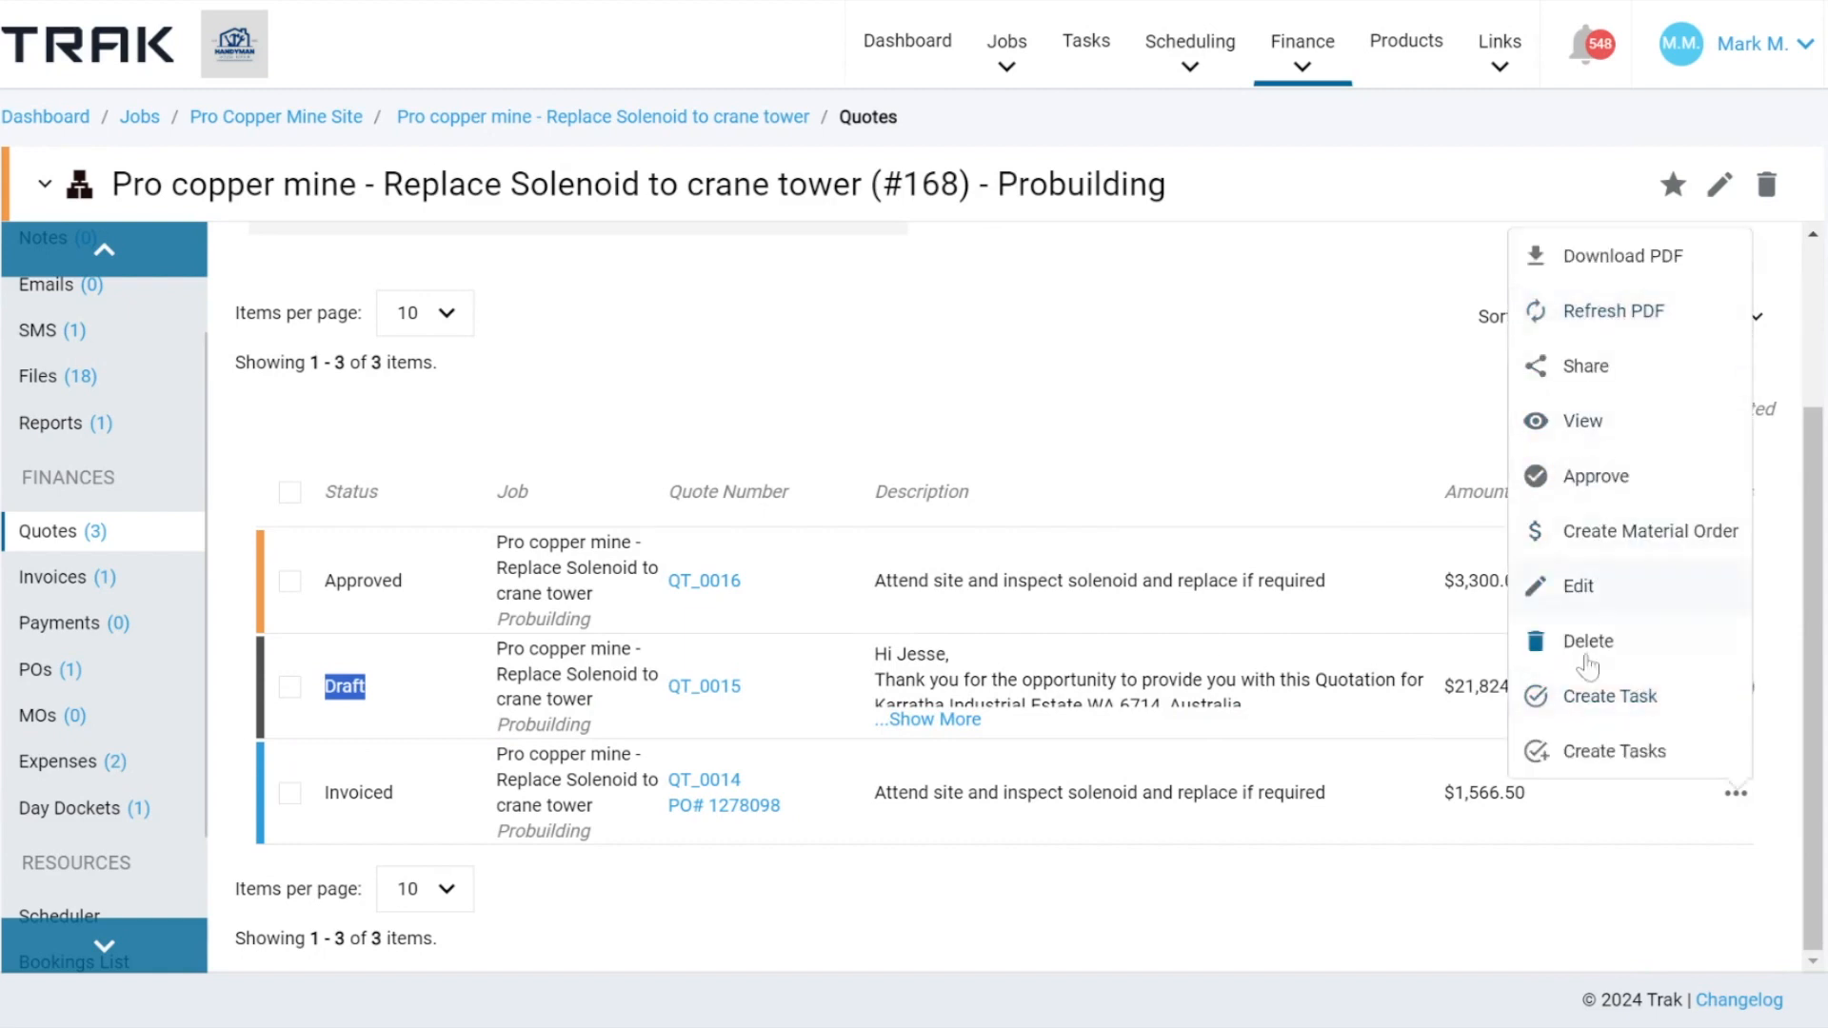
left_click(1393, 659)
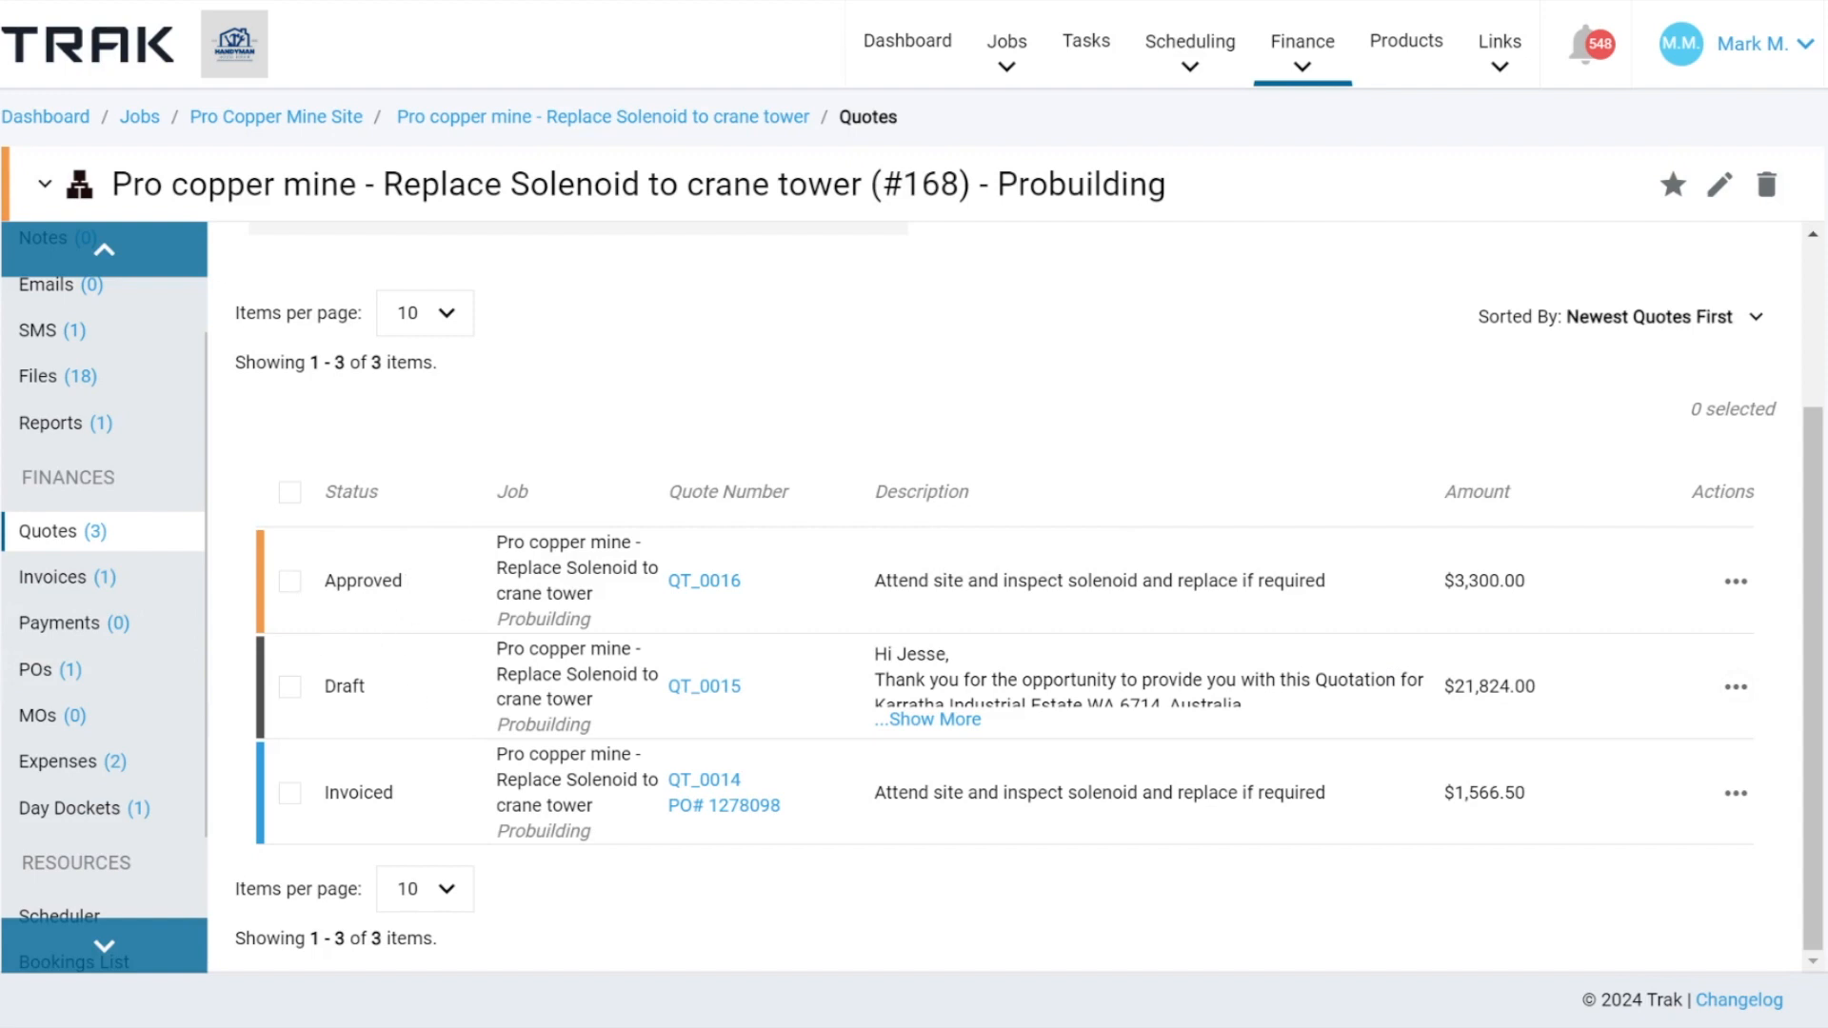
Start approving the draft quote and review its Kitchen Install and Bathroom Install sections in the approval form.
left_click_drag(320, 694, 398, 702)
left_click(1736, 687)
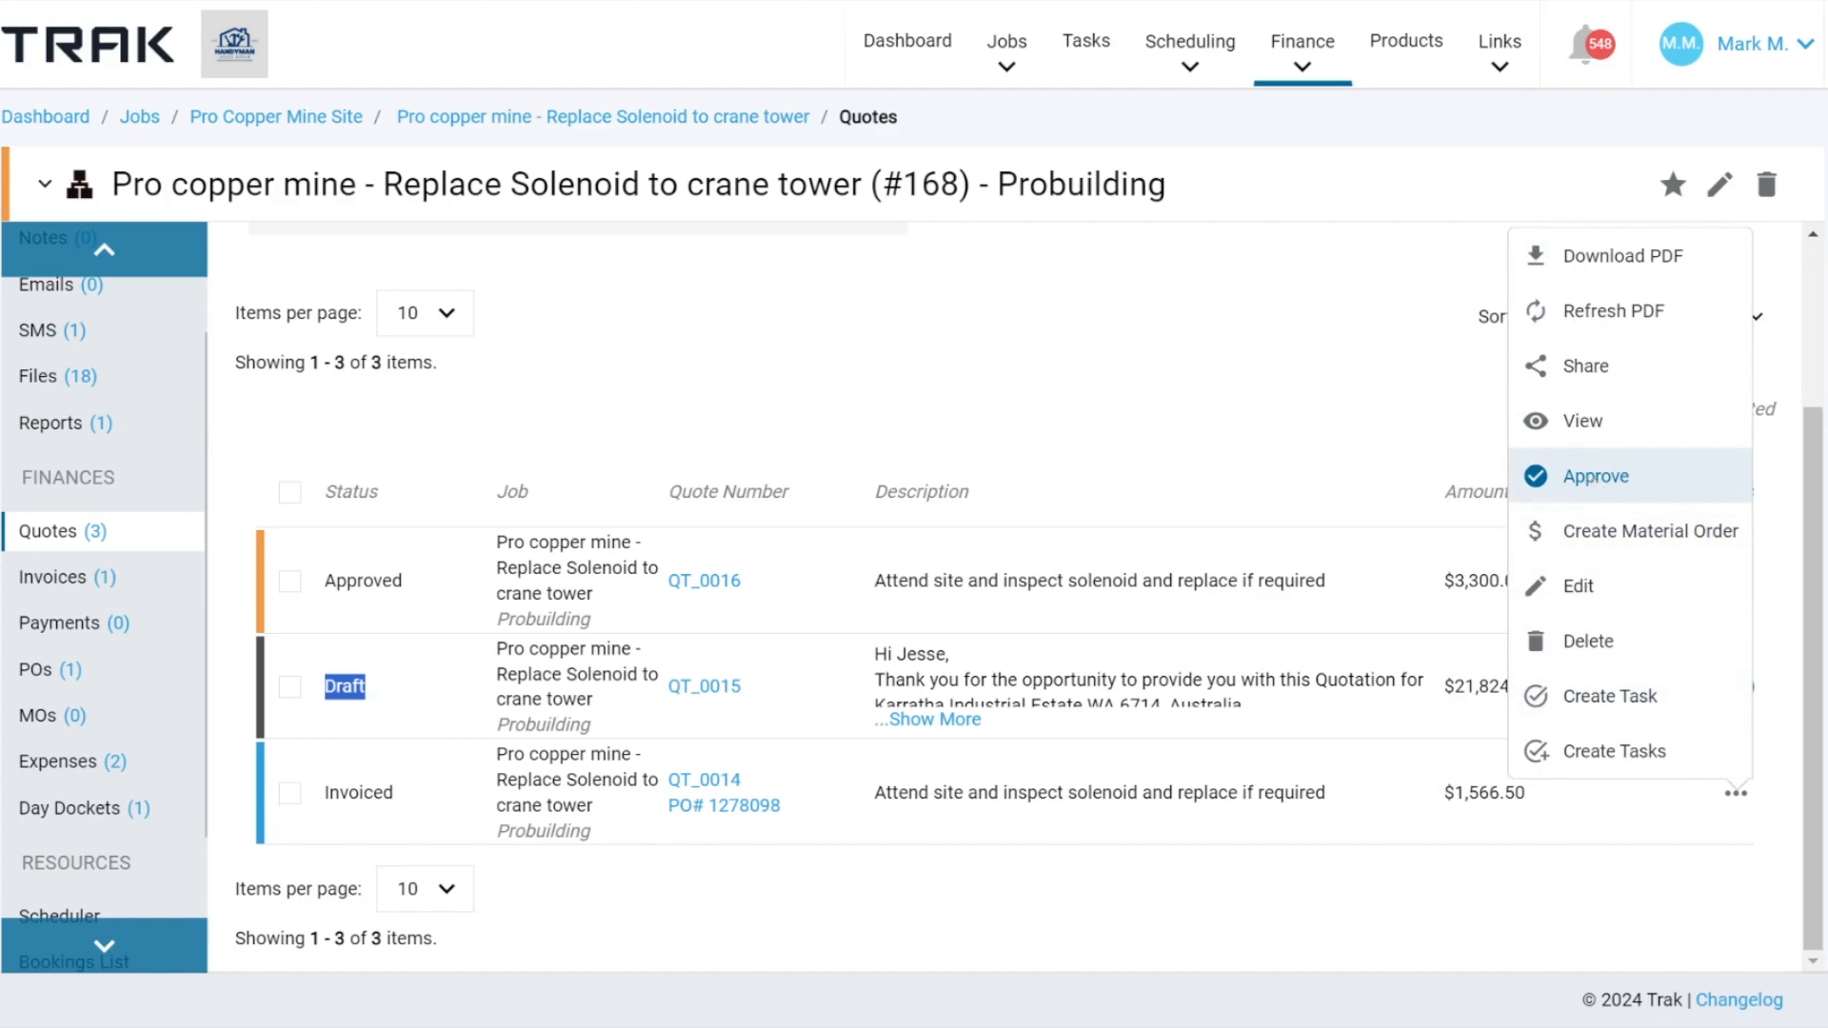
left_click(1596, 476)
scroll(817, 615, "down", 3)
scroll(817, 614, "up", 1)
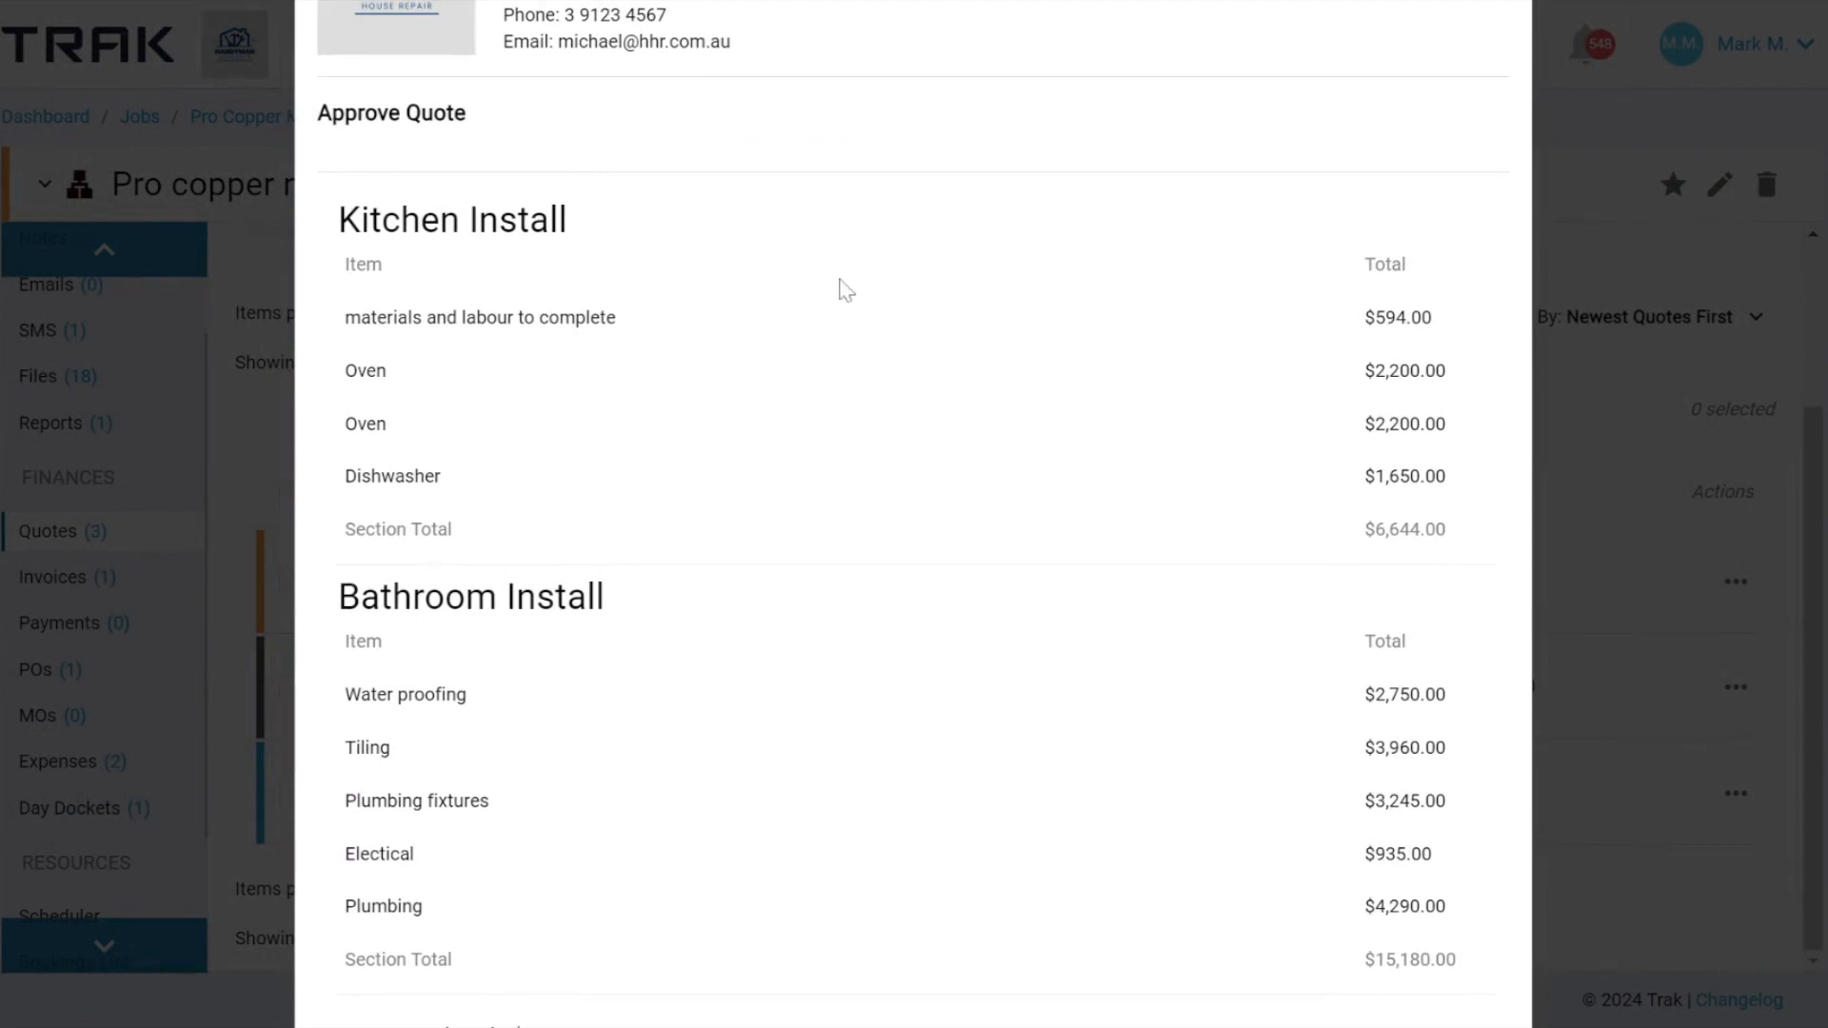
left_click_drag(383, 220, 643, 240)
left_click_drag(361, 597, 665, 619)
scroll(692, 478, "down", 2)
scroll(691, 478, "up", 1)
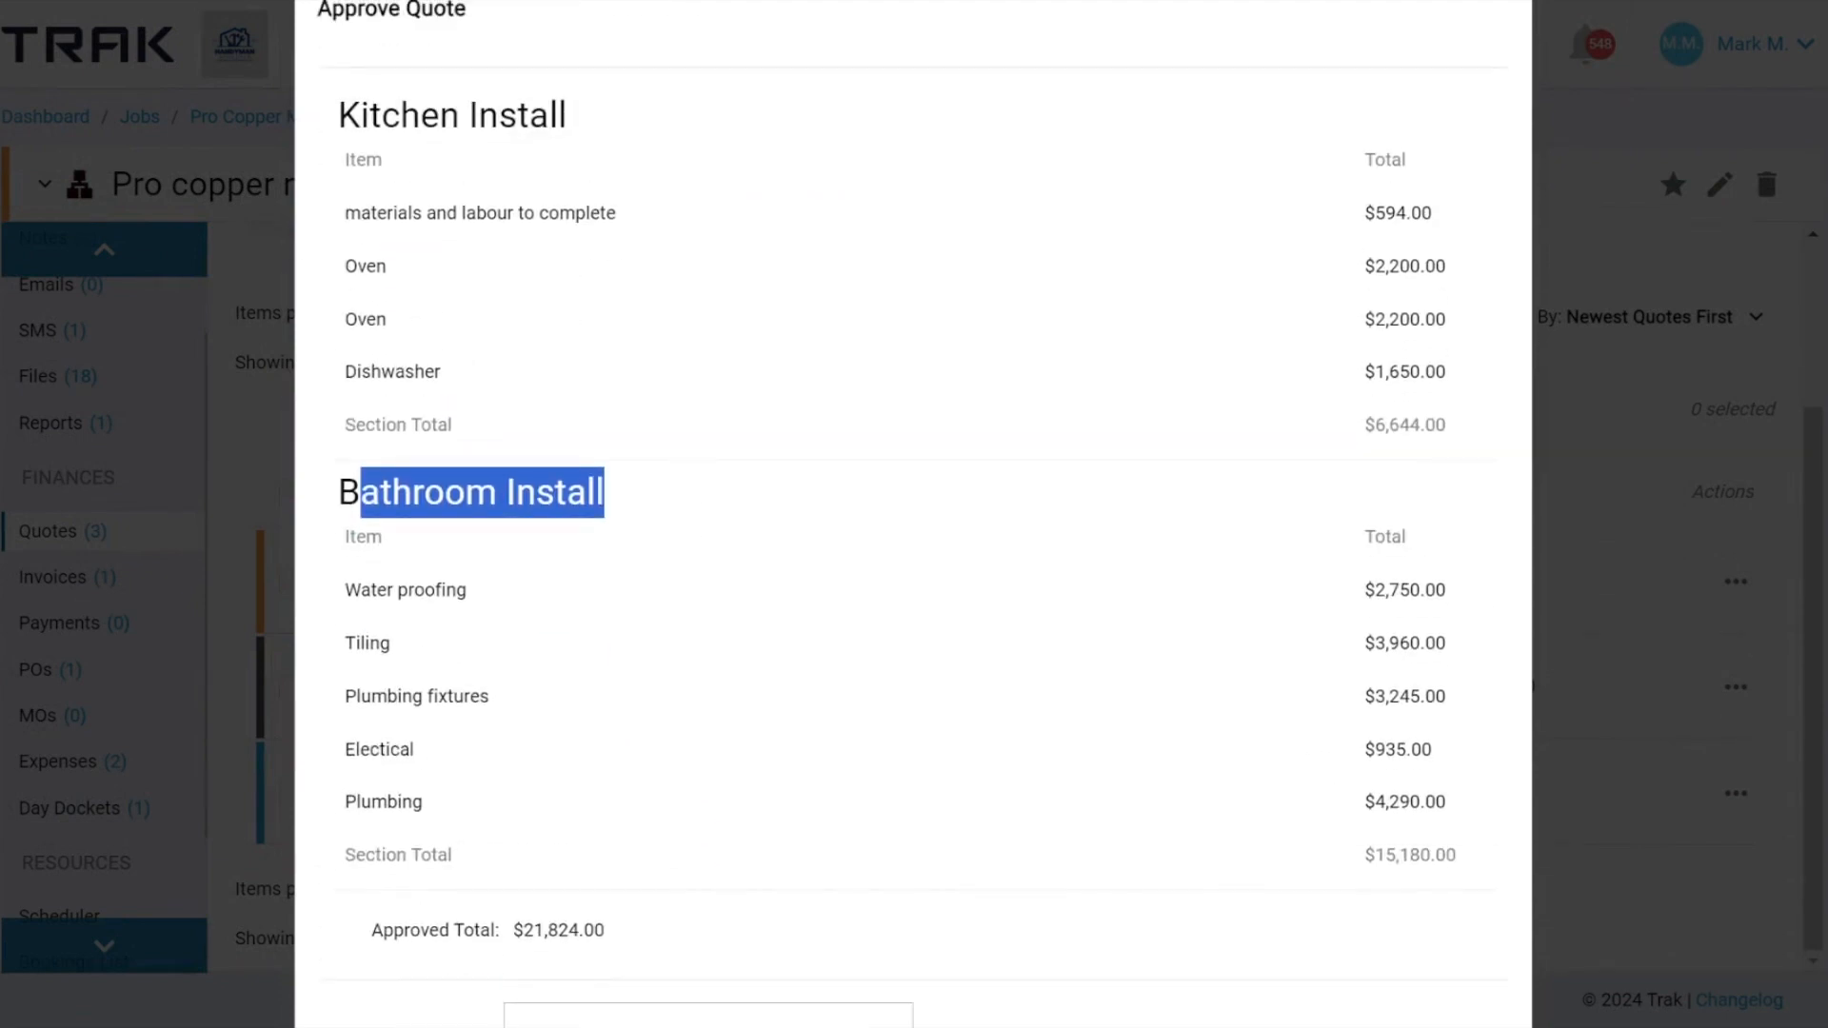
scroll(885, 701, "down", 3)
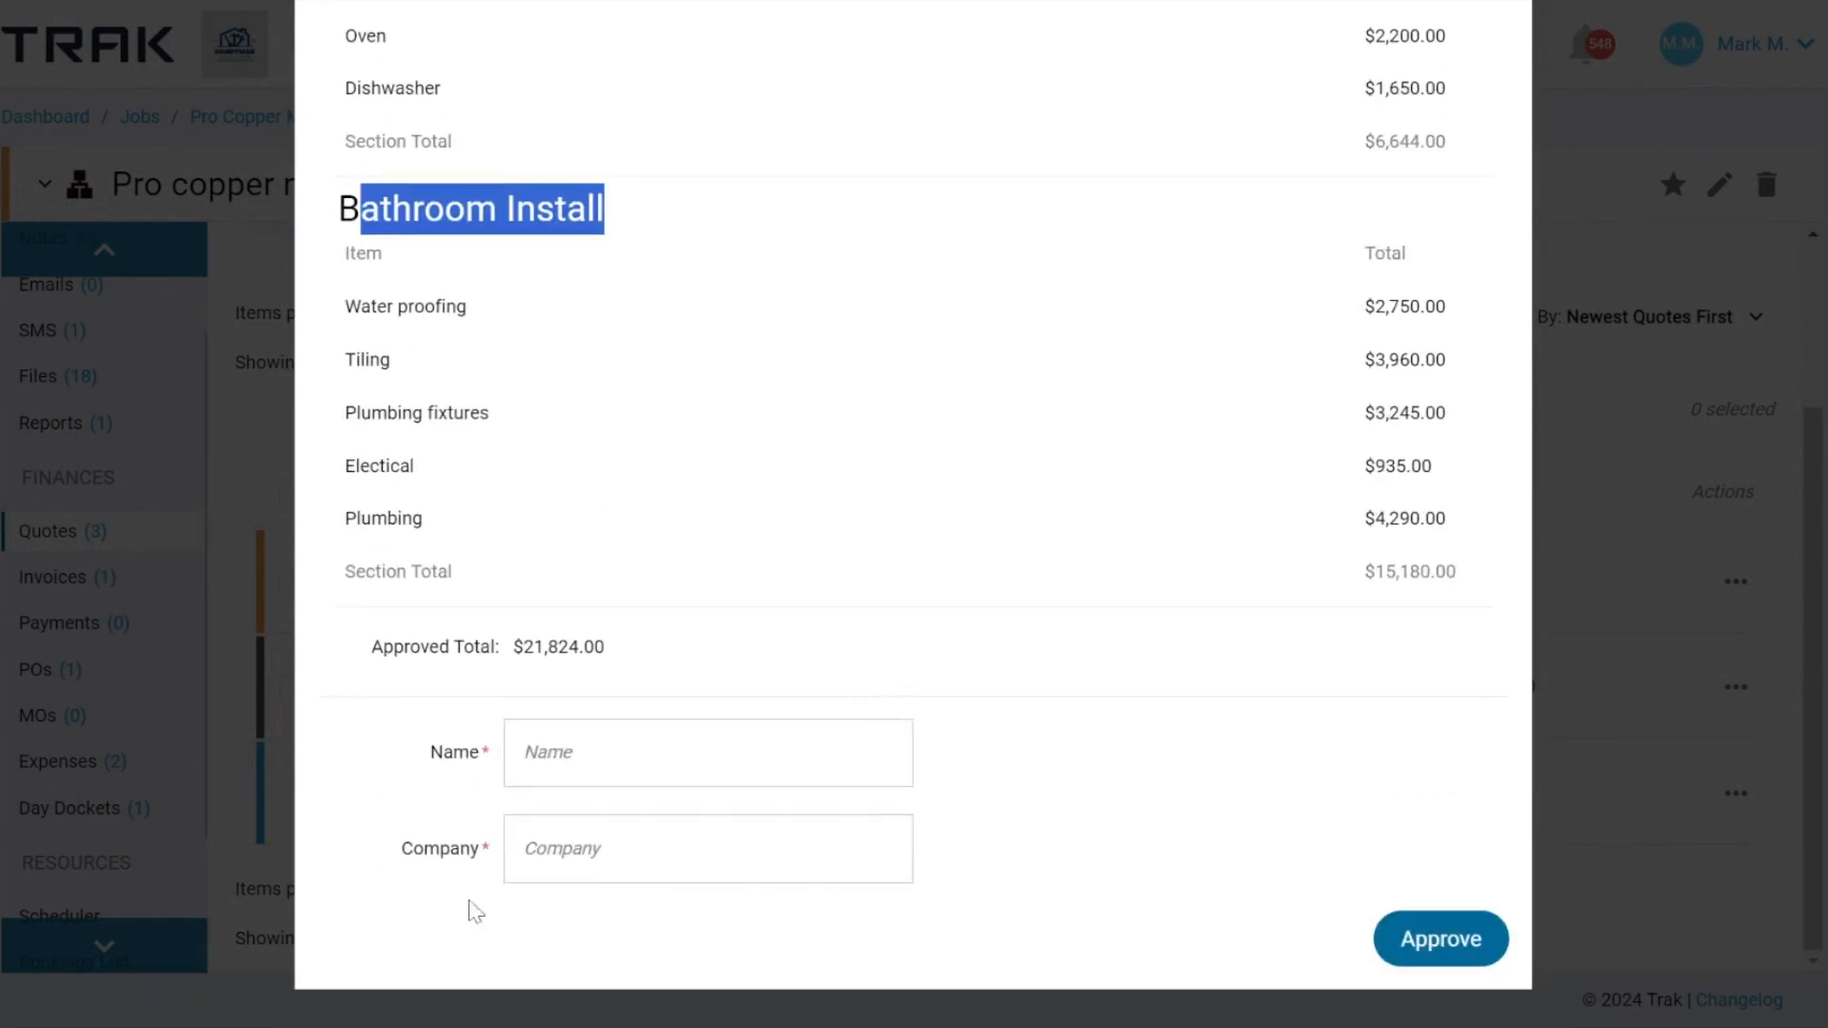
Fill in the approval form with "test" as both name and company, and approve the quote.
left_click(571, 753)
type("test")
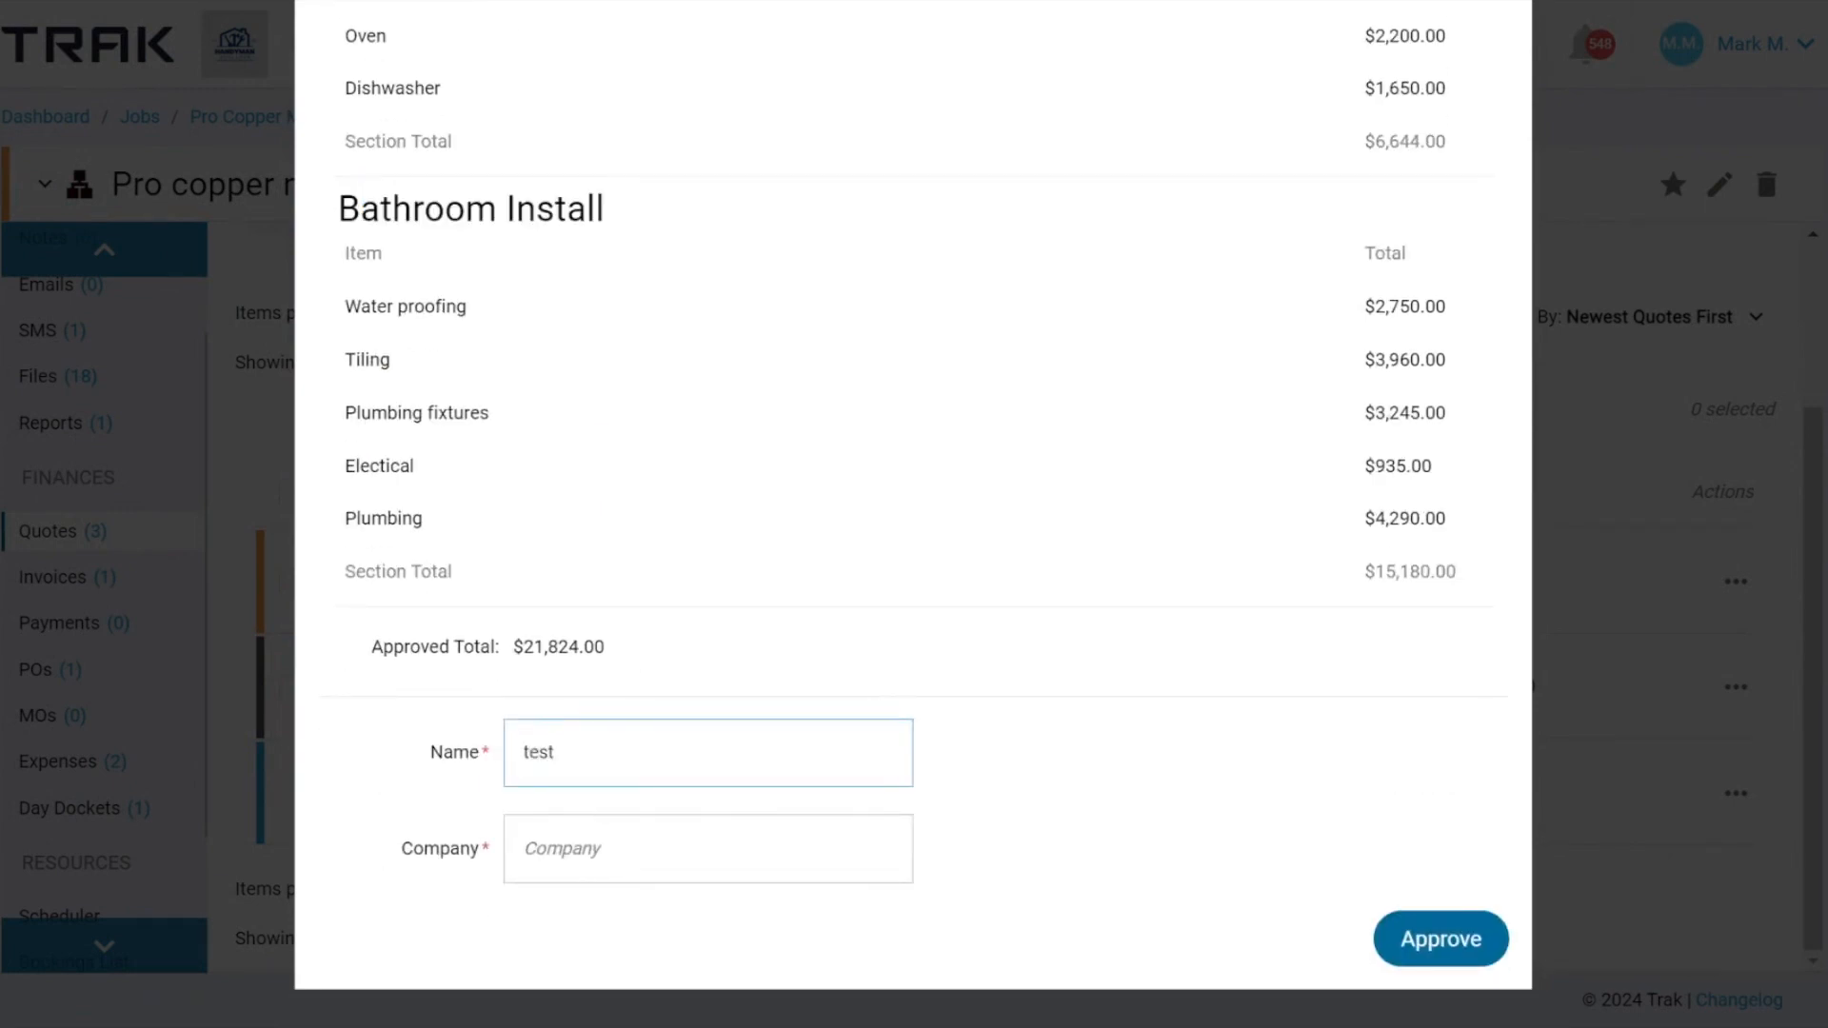
key("Tab")
type("test")
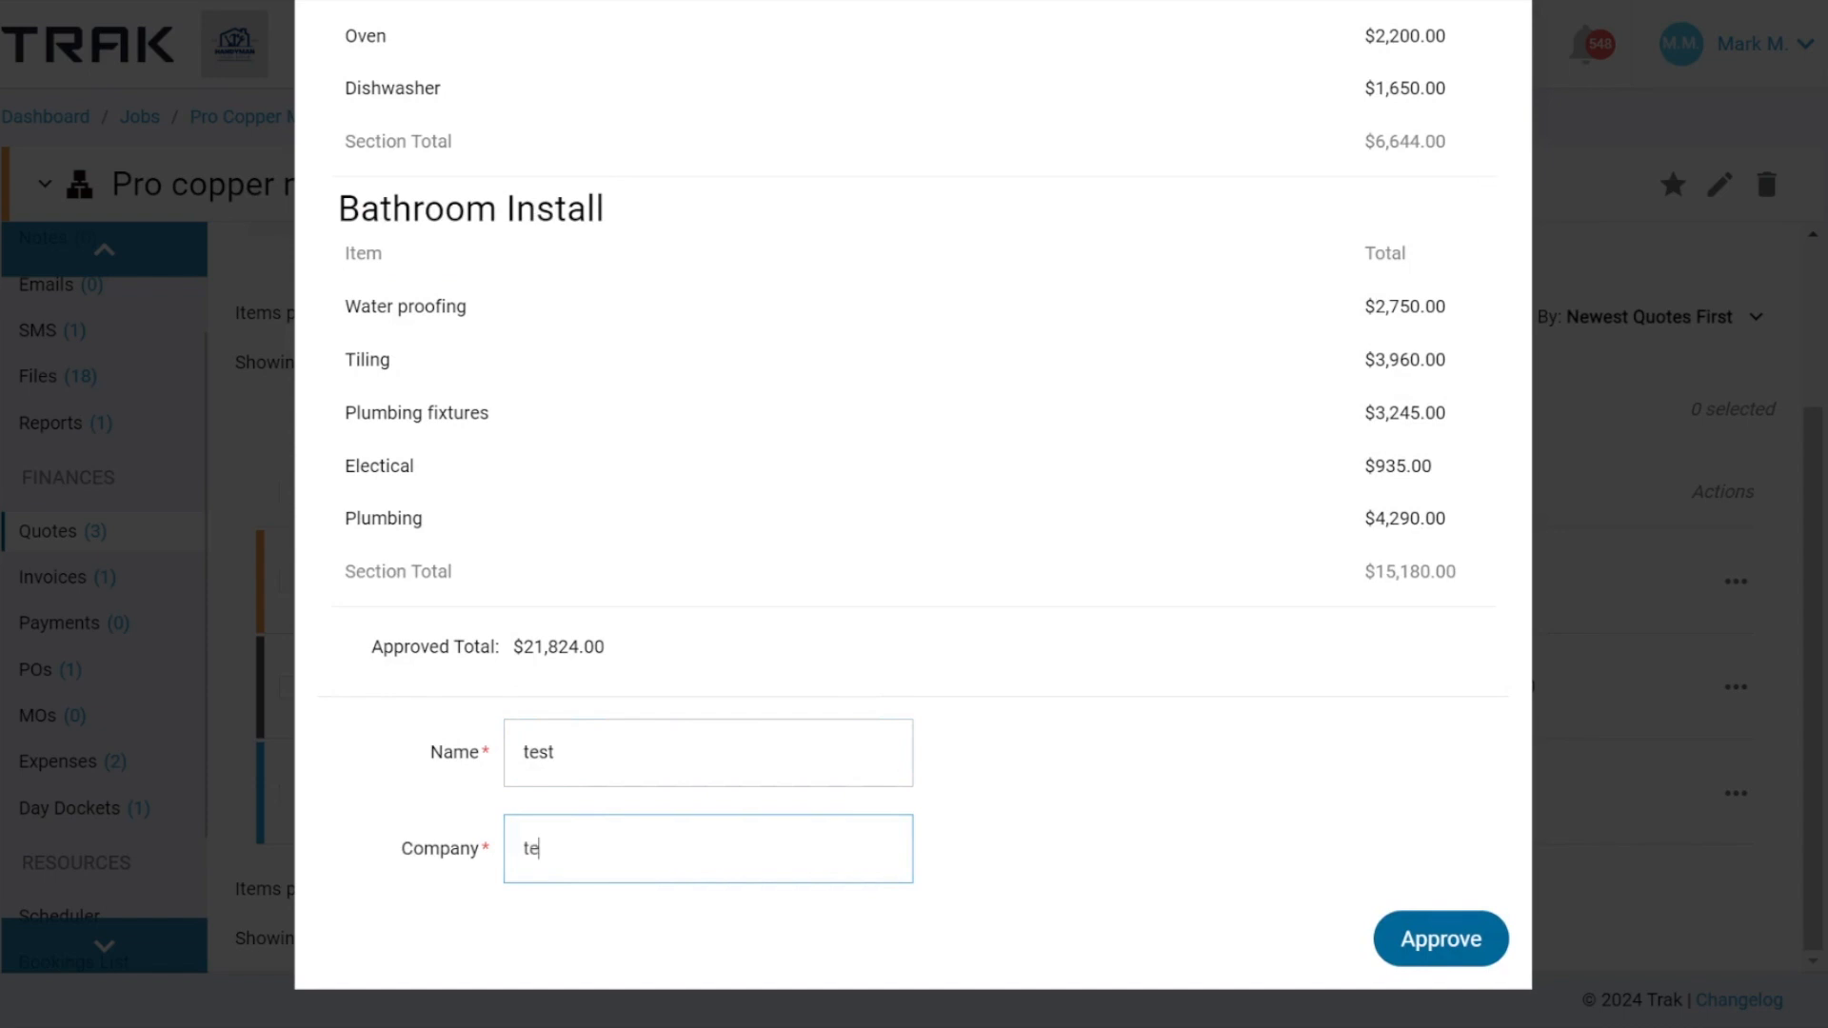
left_click(1443, 962)
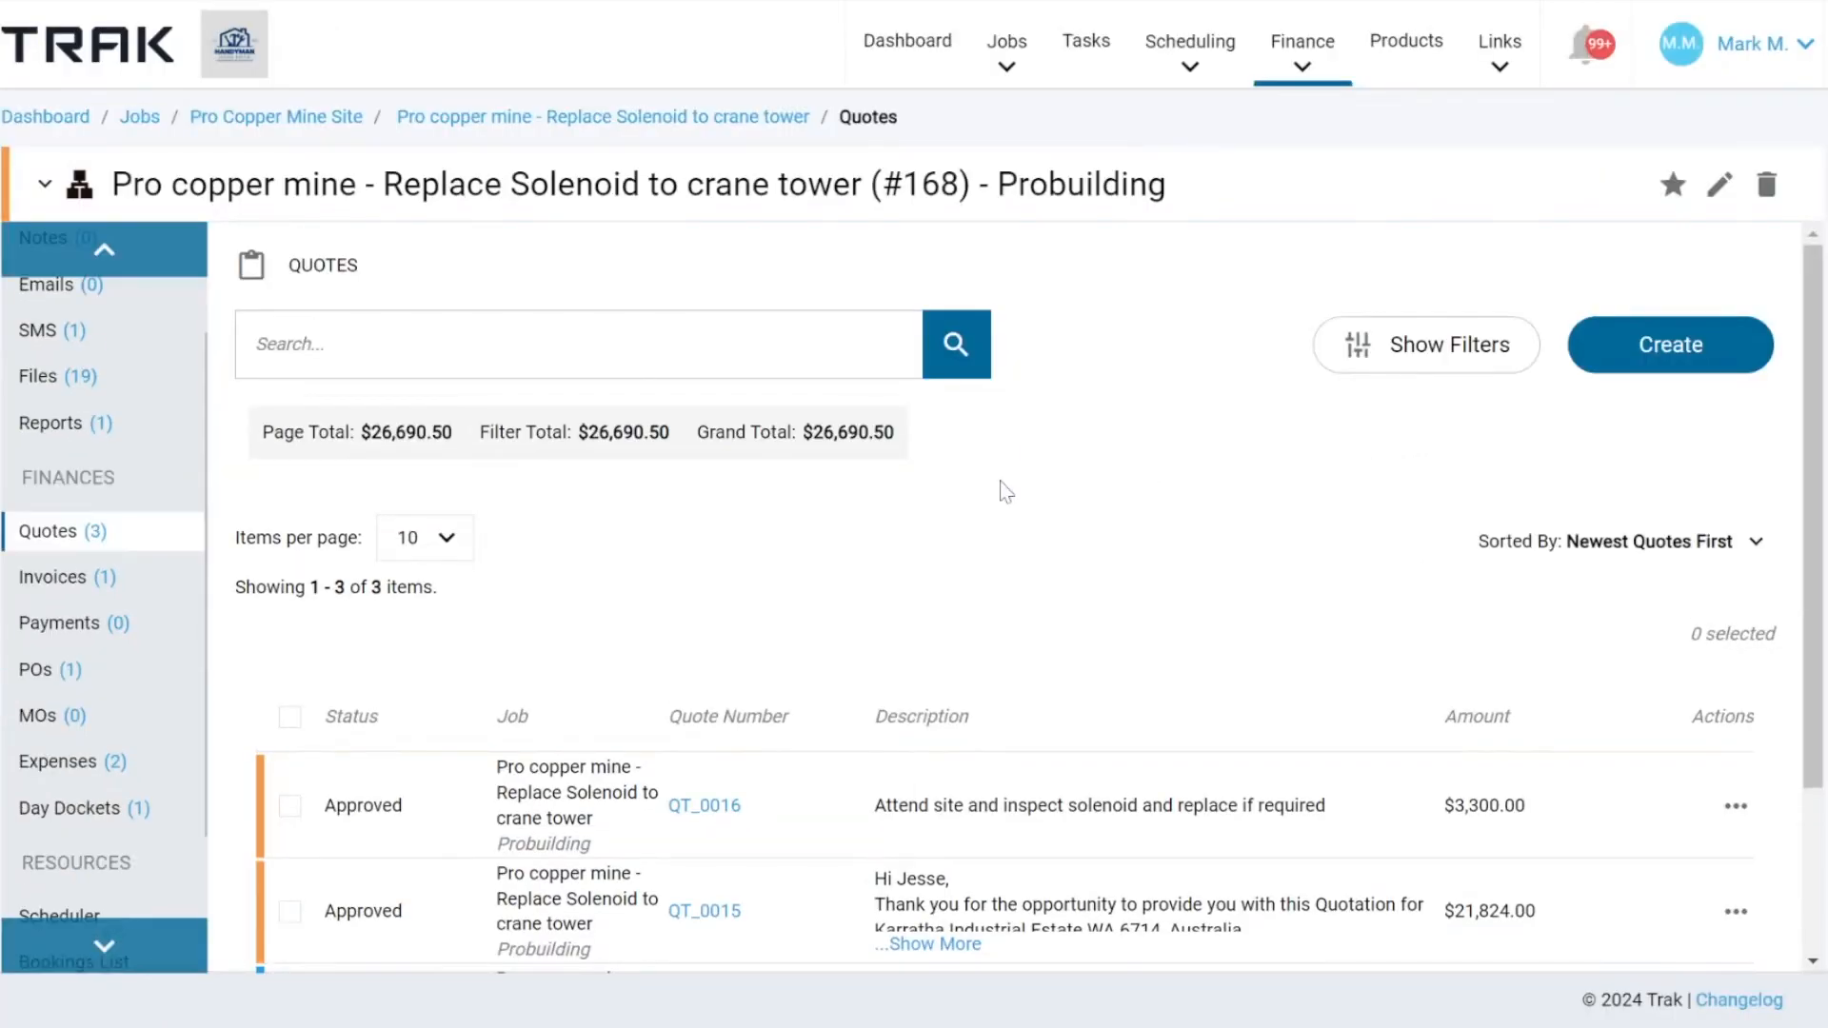
Start creating an invoice from the newly approved $21,824.00 quote in the job's quotes list.
scroll(1005, 491, "down", 2)
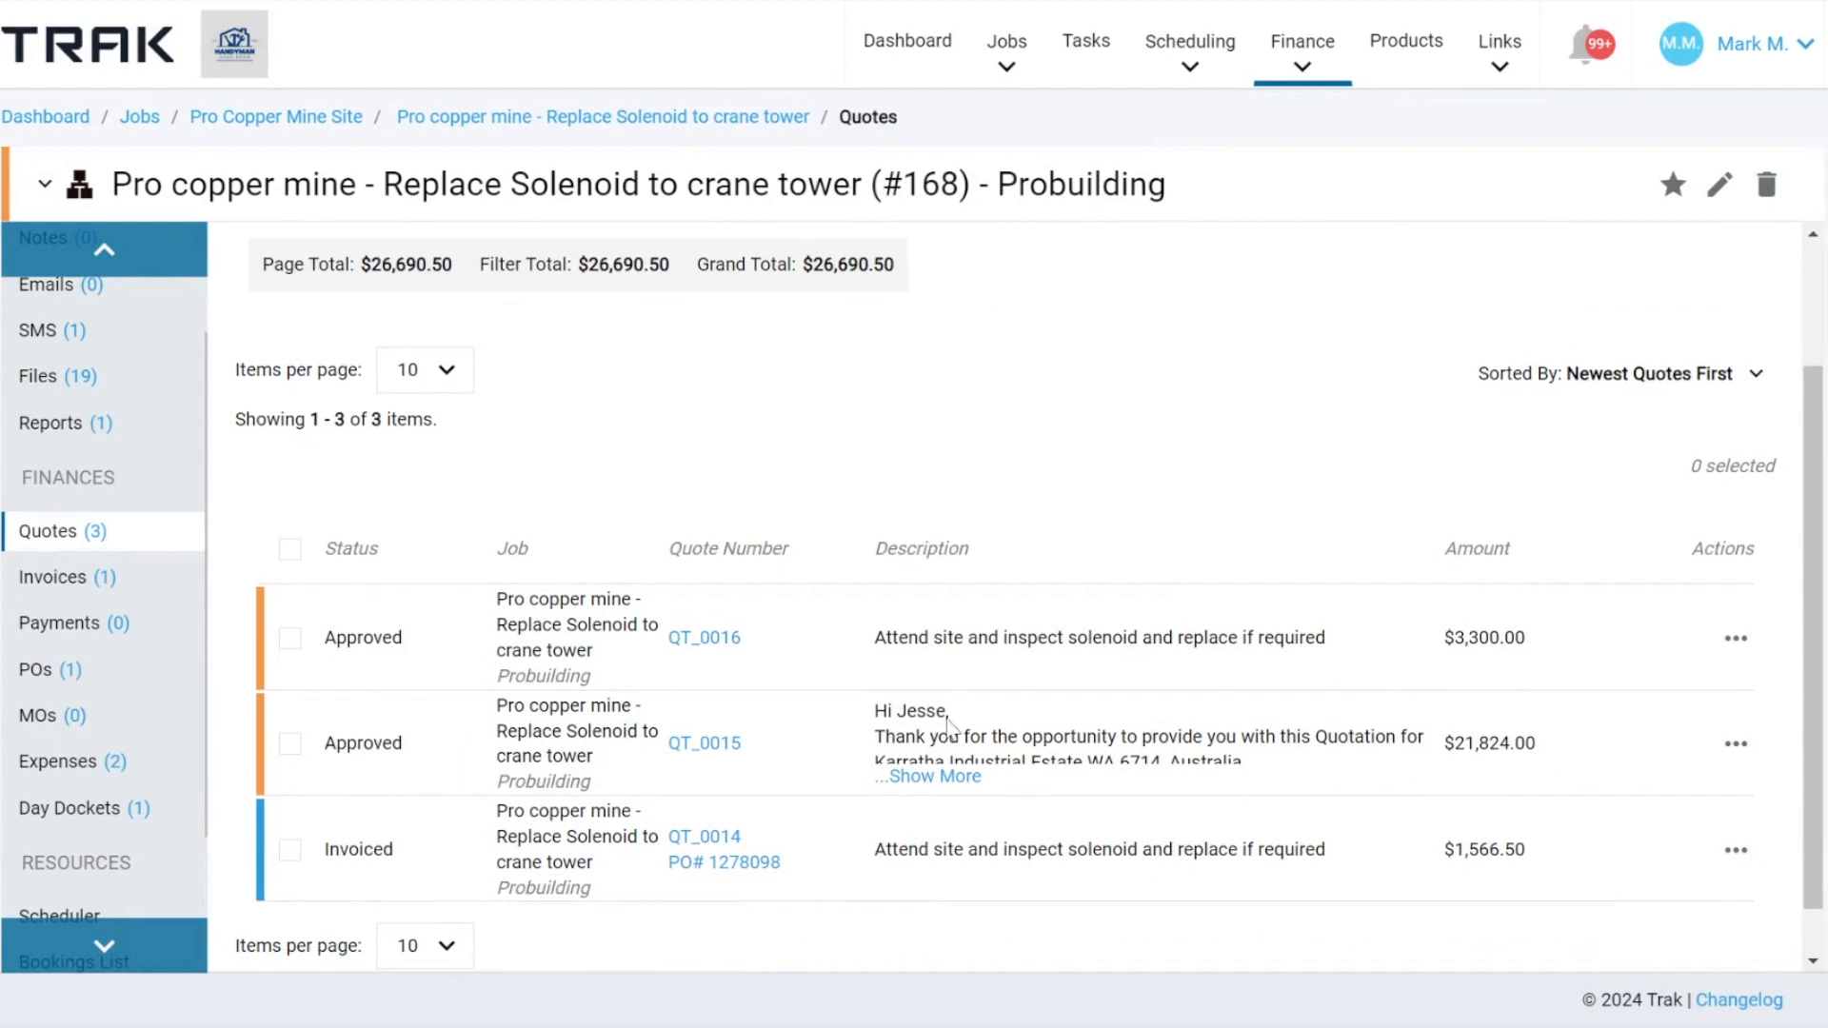
left_click_drag(849, 728, 1403, 782)
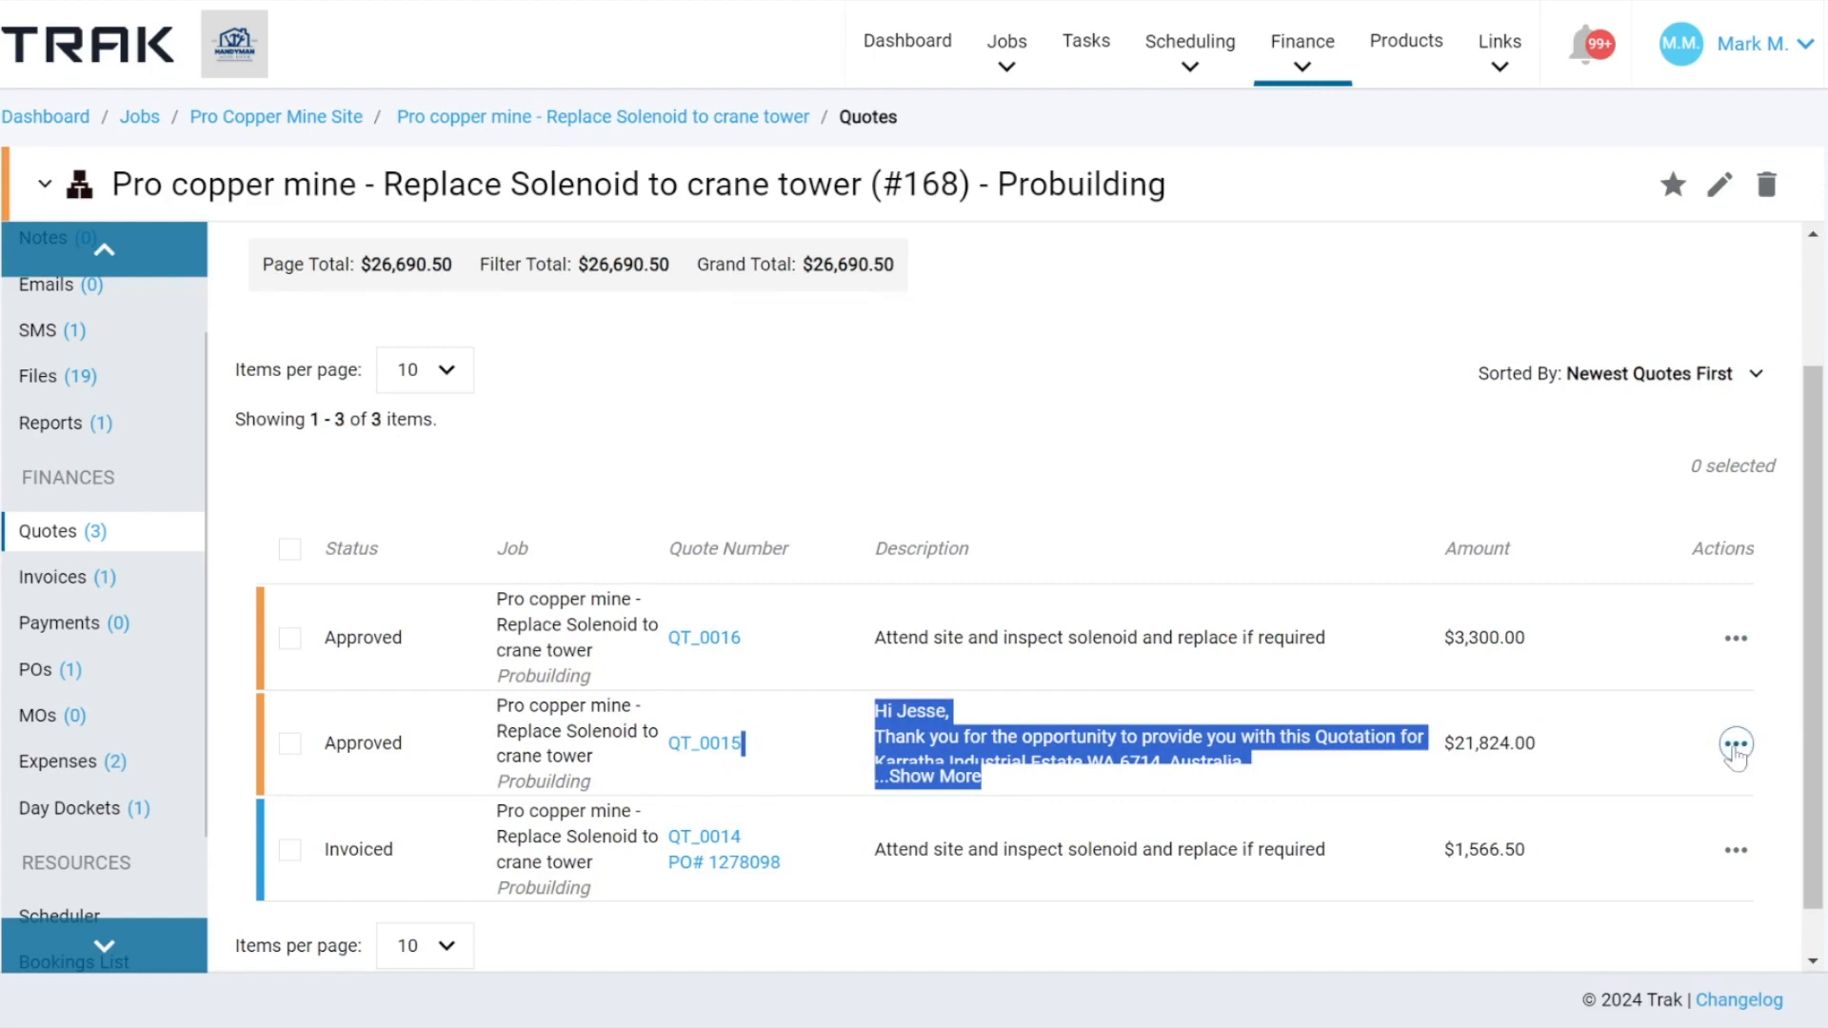
left_click(1736, 745)
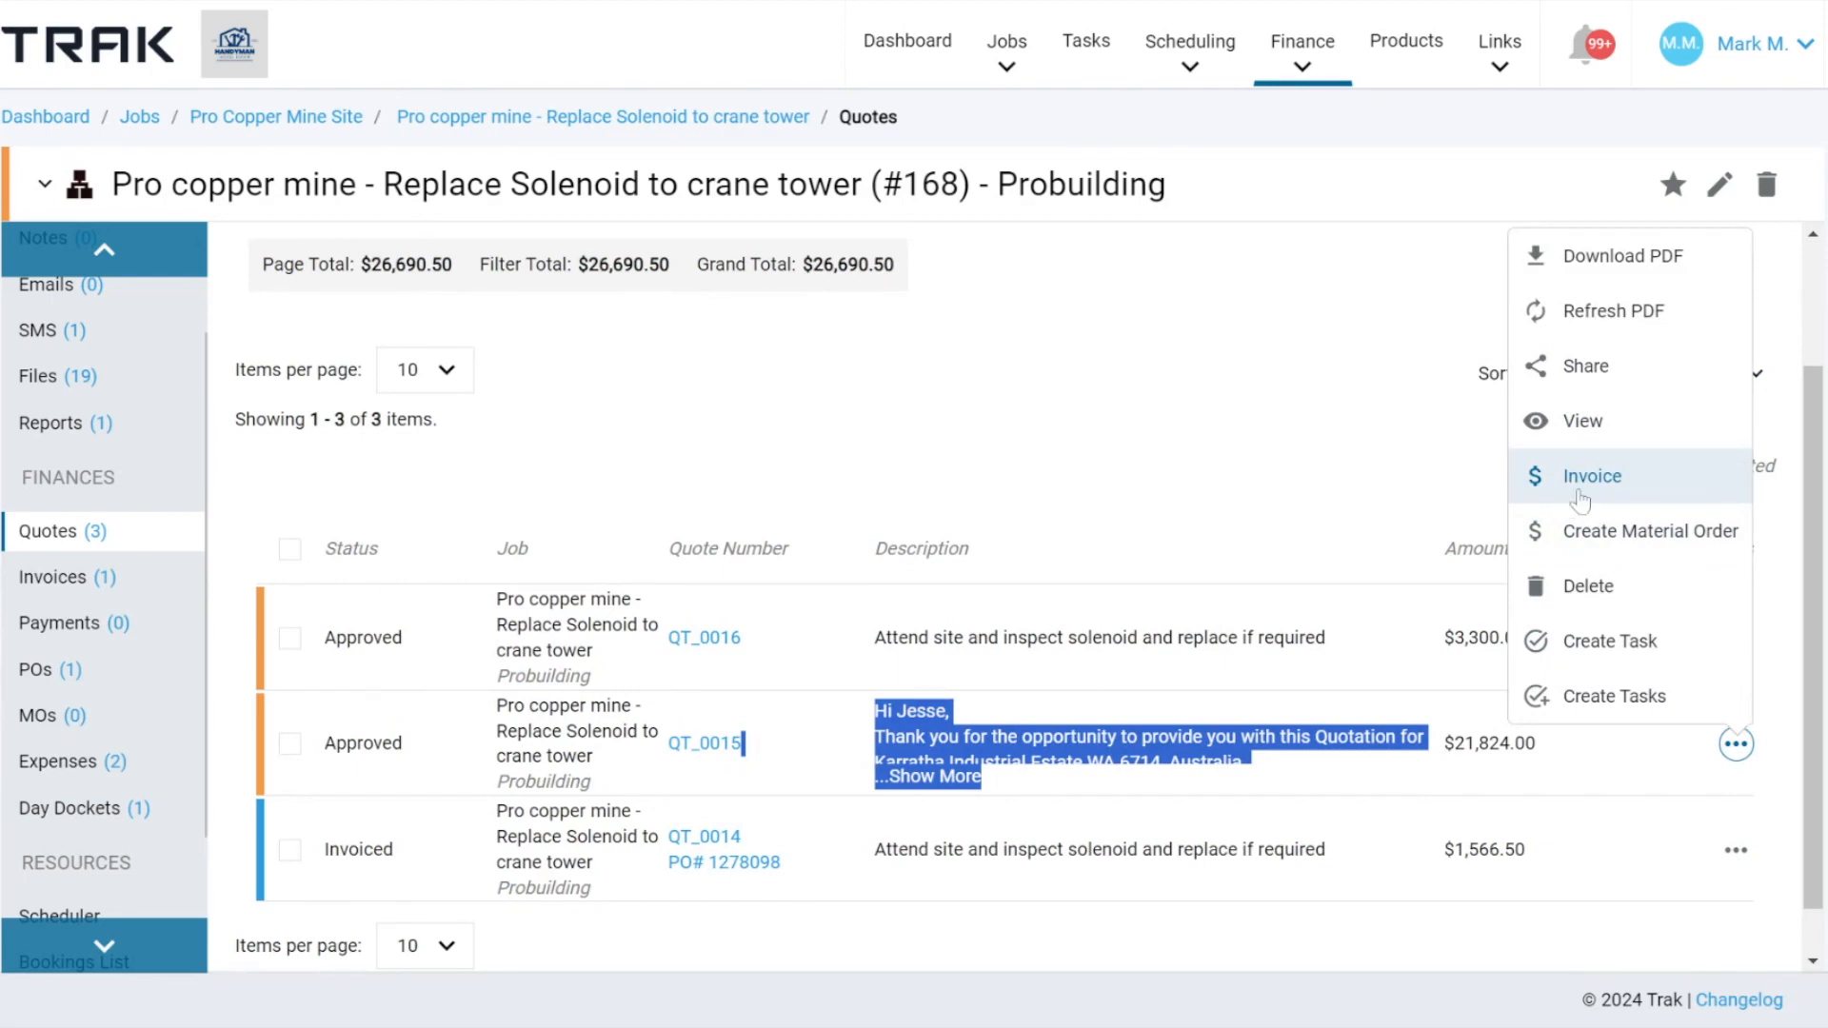
left_click(1583, 476)
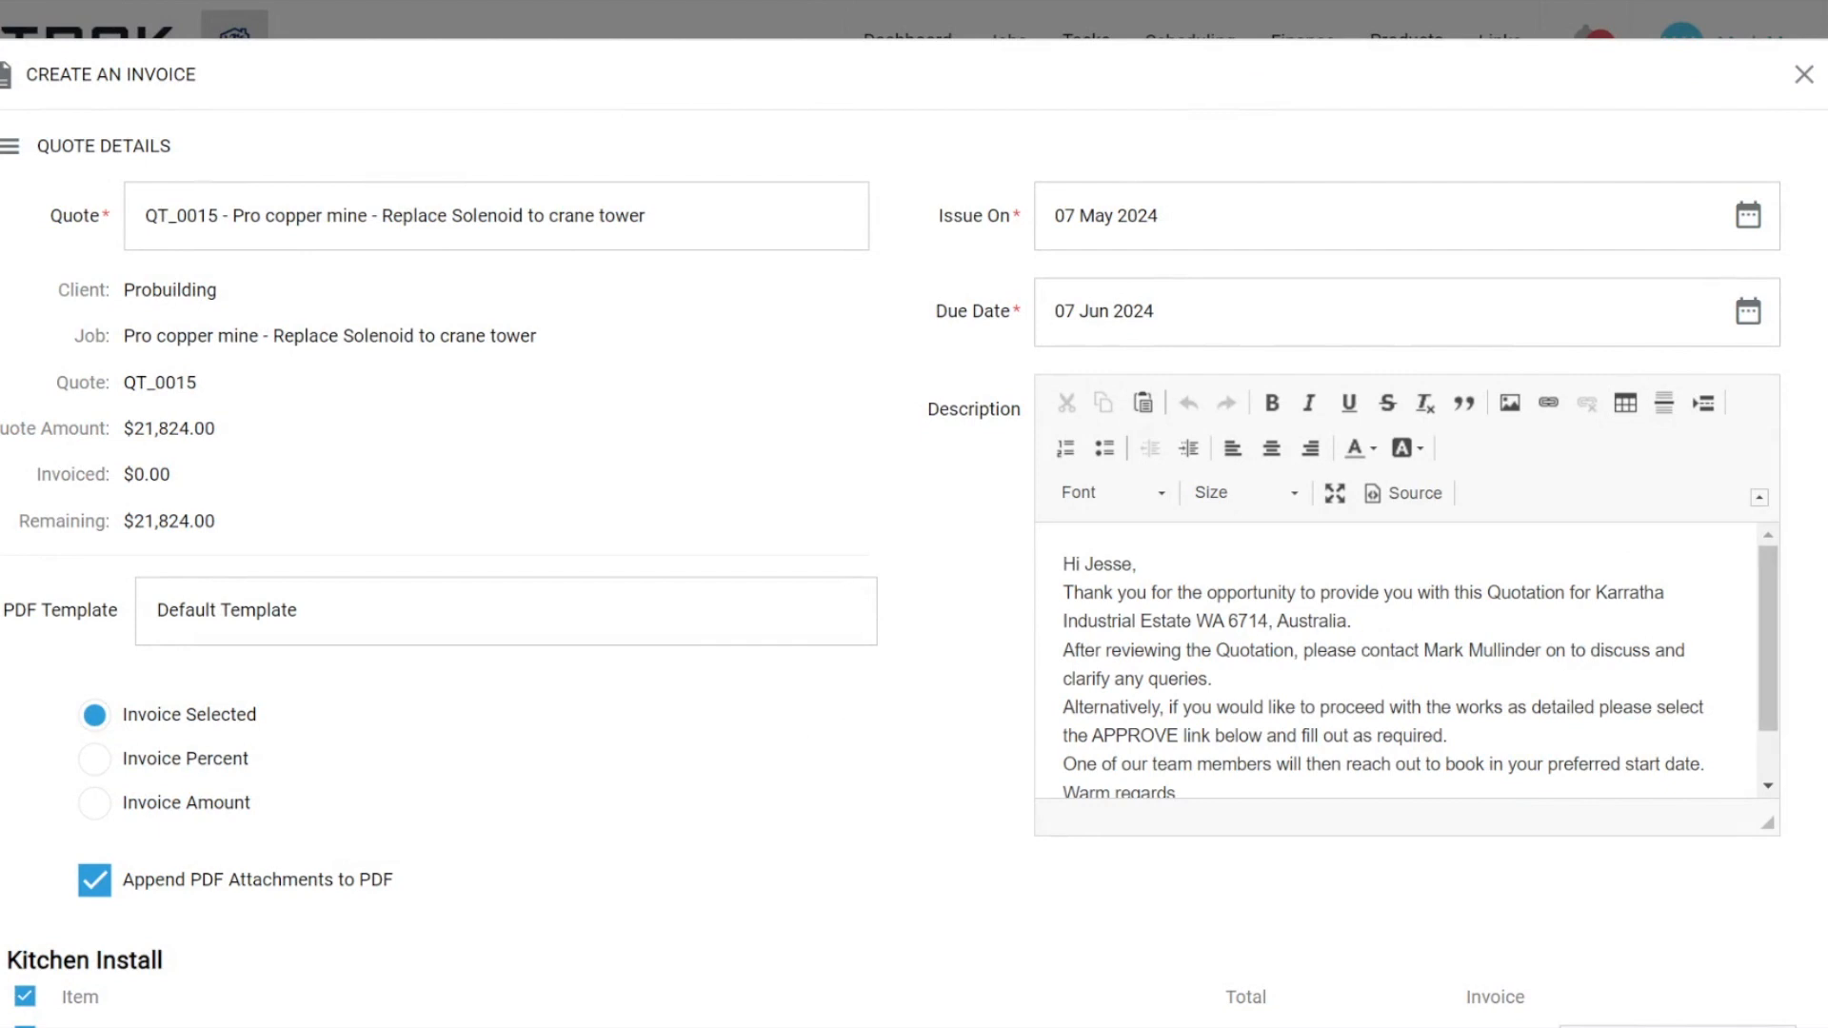
Examine the invoice form's quote details, including the quote number, quote amount, invoiced amount and remaining balance.
scroll(827, 746, "down", 2)
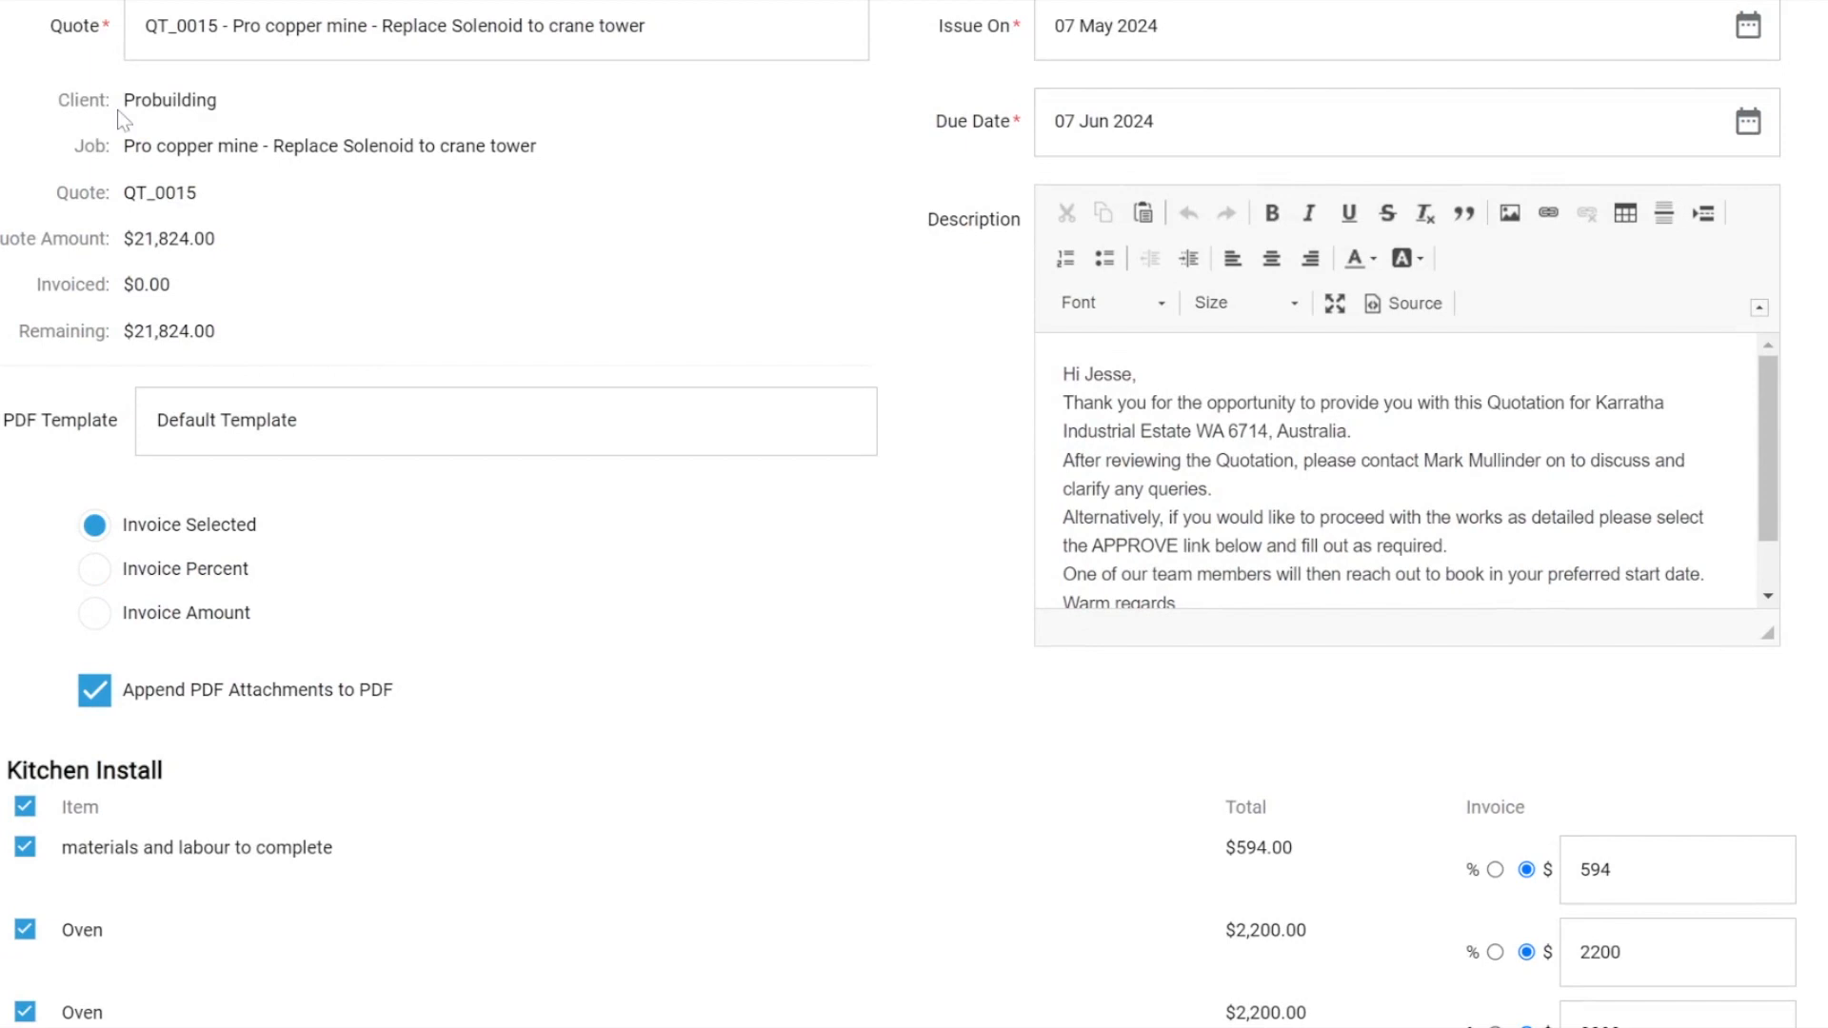
left_click_drag(69, 191, 225, 186)
left_click_drag(26, 237, 223, 226)
left_click_drag(48, 282, 188, 285)
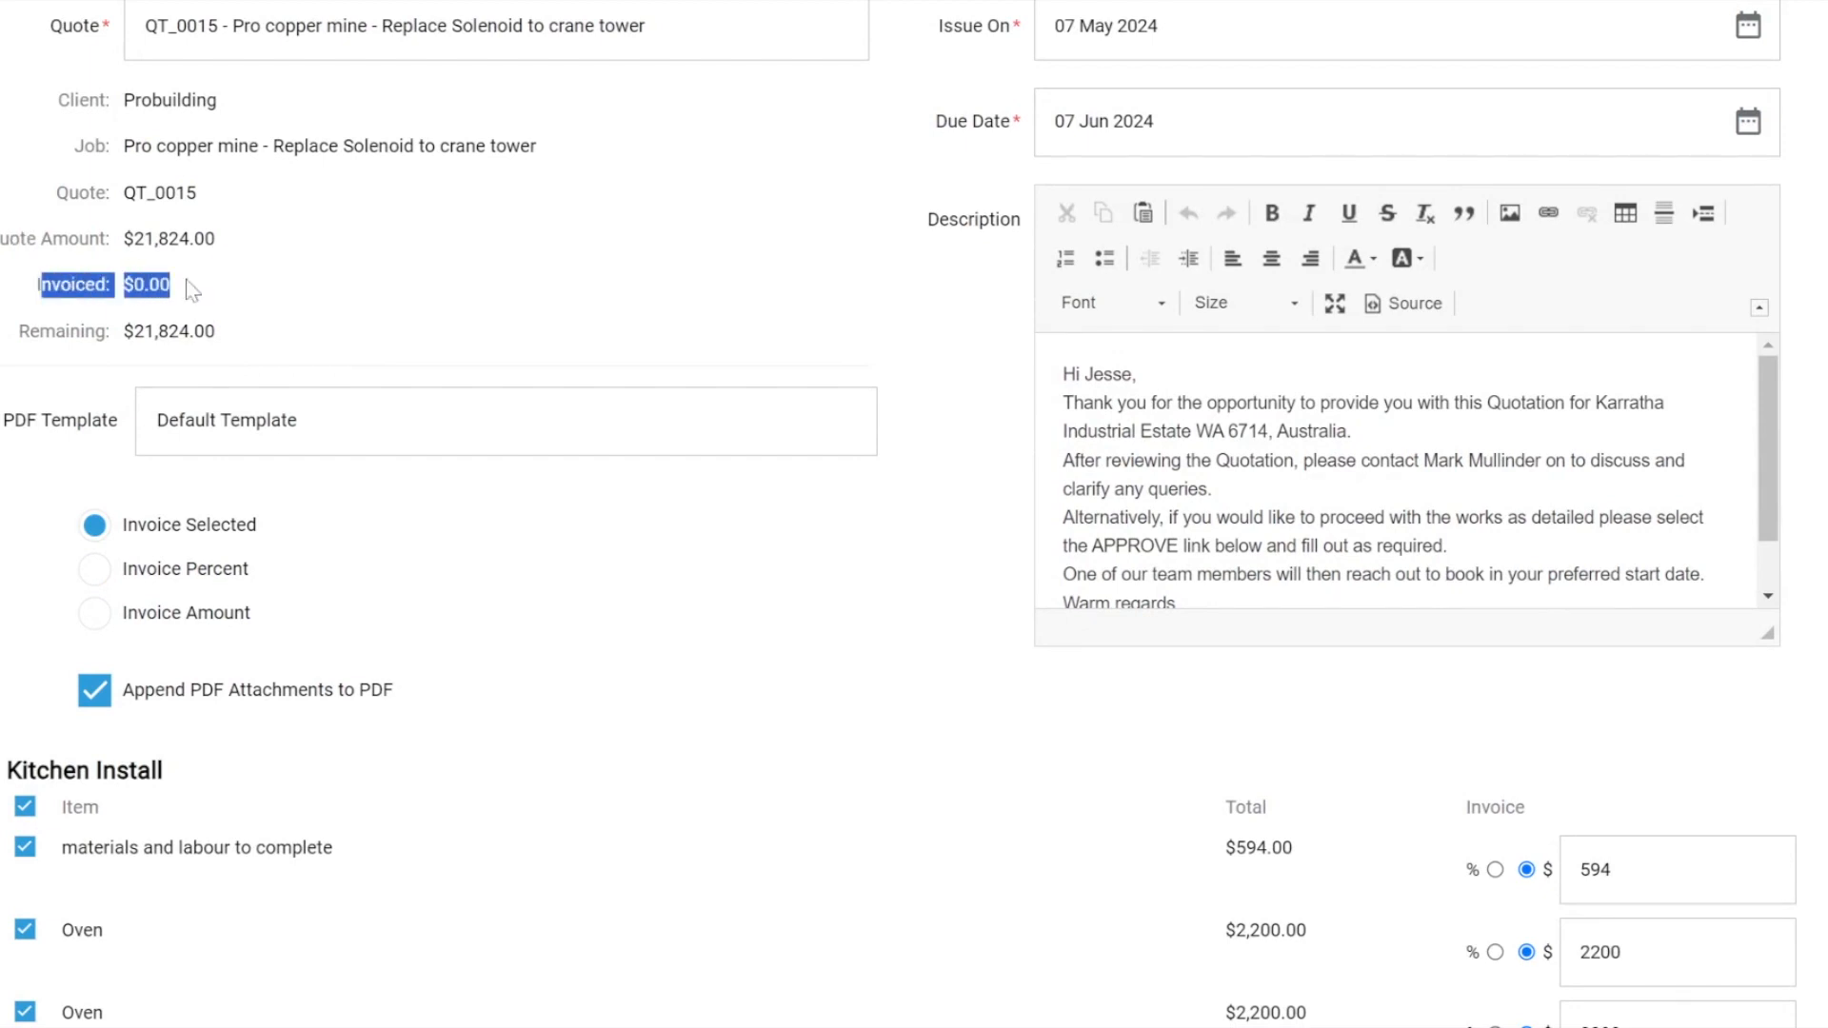
left_click_drag(37, 330, 239, 340)
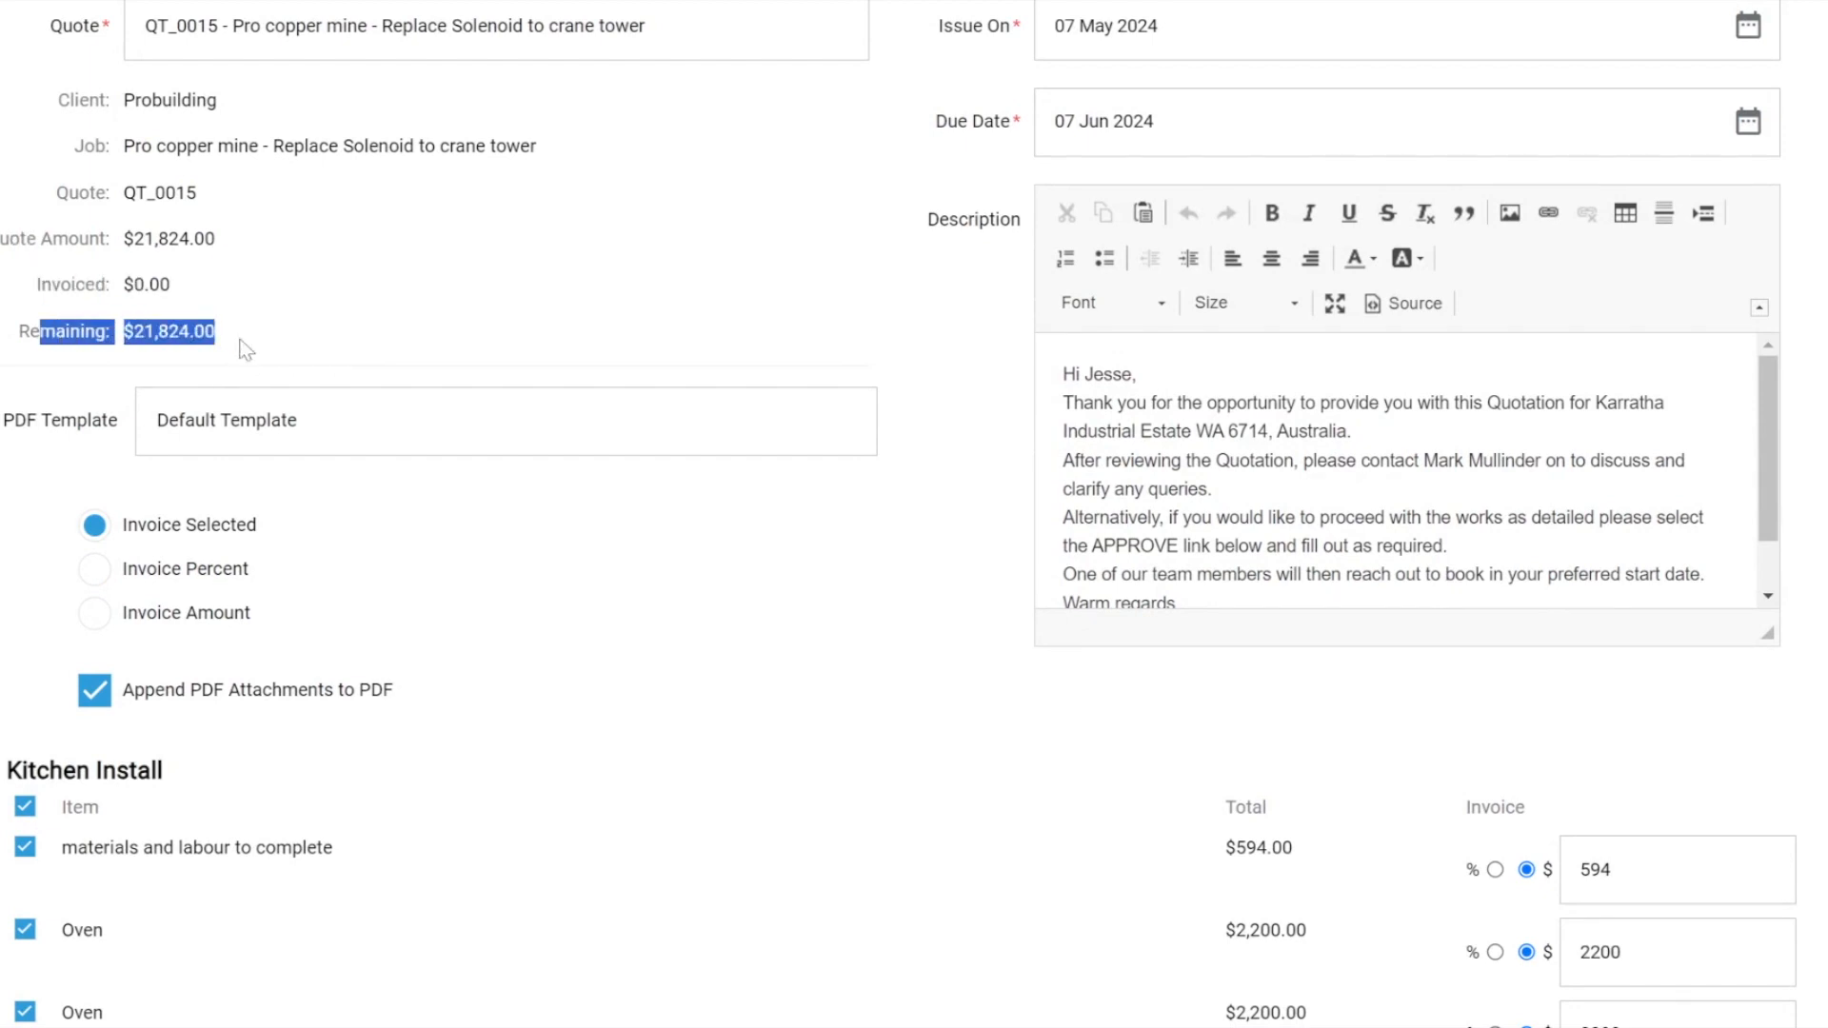
left_click(345, 329)
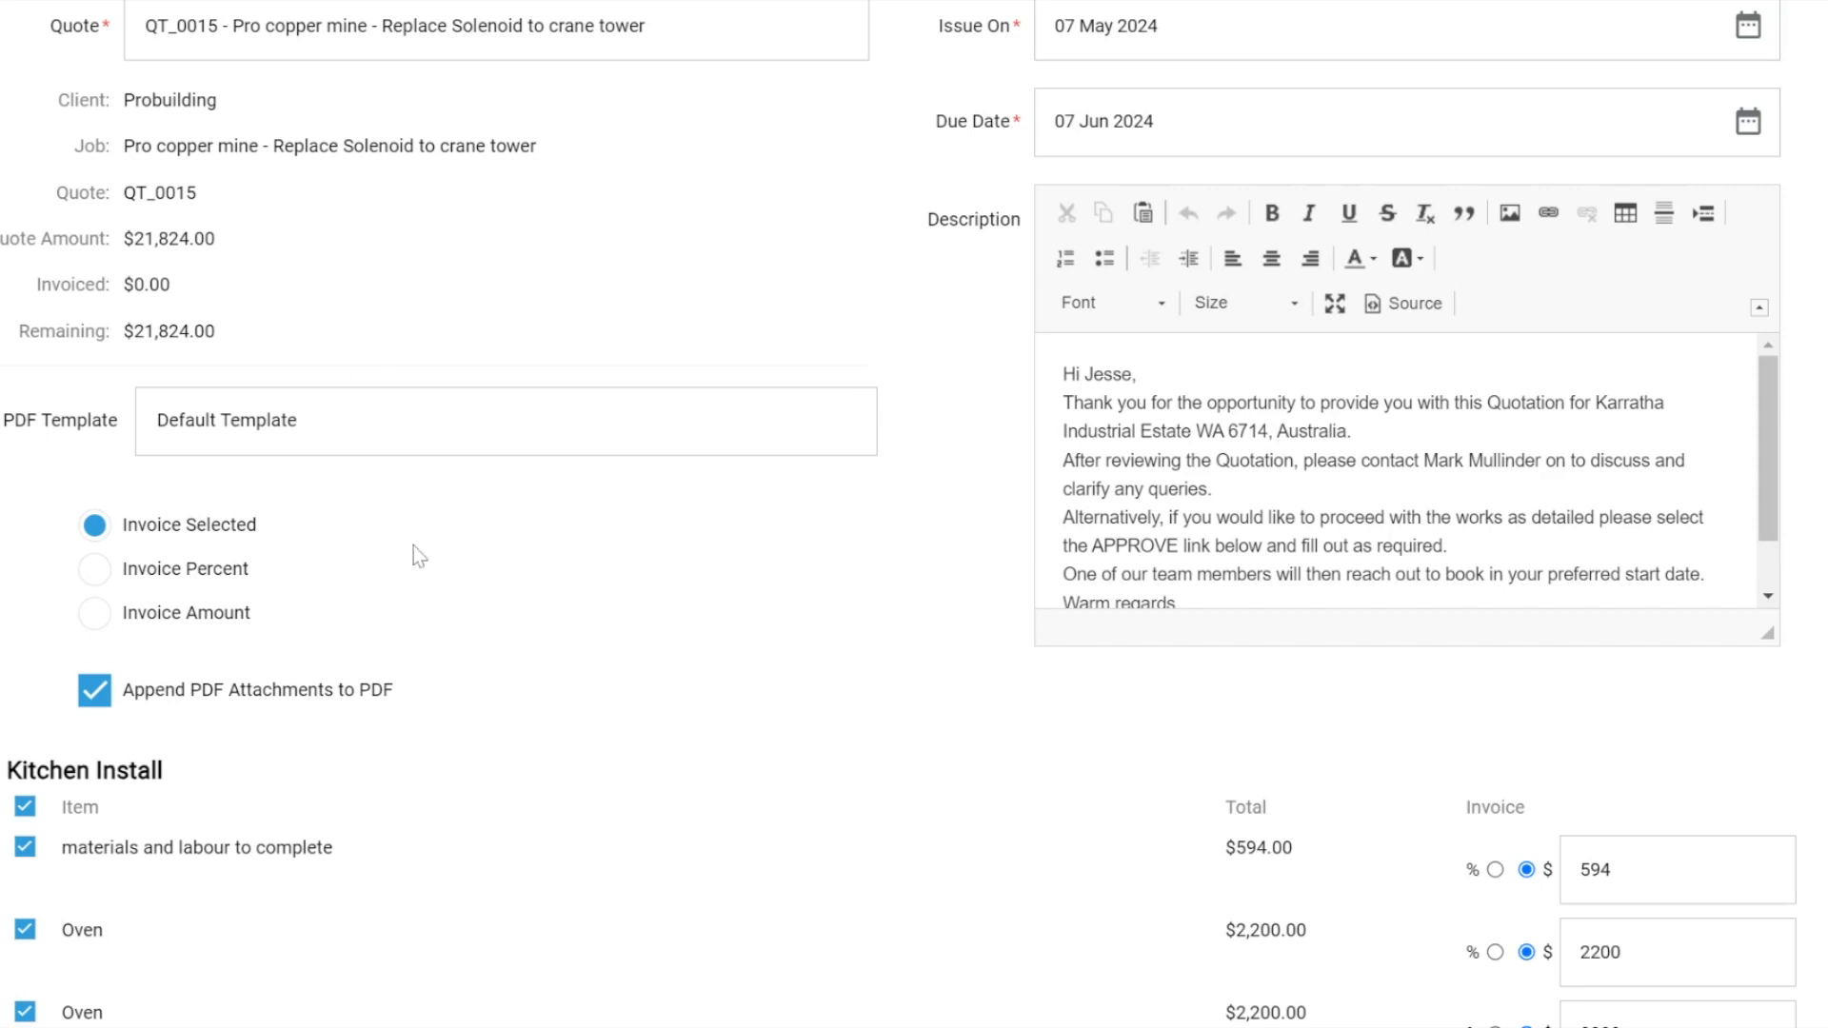
Review the invoice form's Kitchen Install and Bathroom Install items, notes, attachments and invoicing options.
scroll(417, 552, "down", 2)
scroll(413, 546, "down", 8)
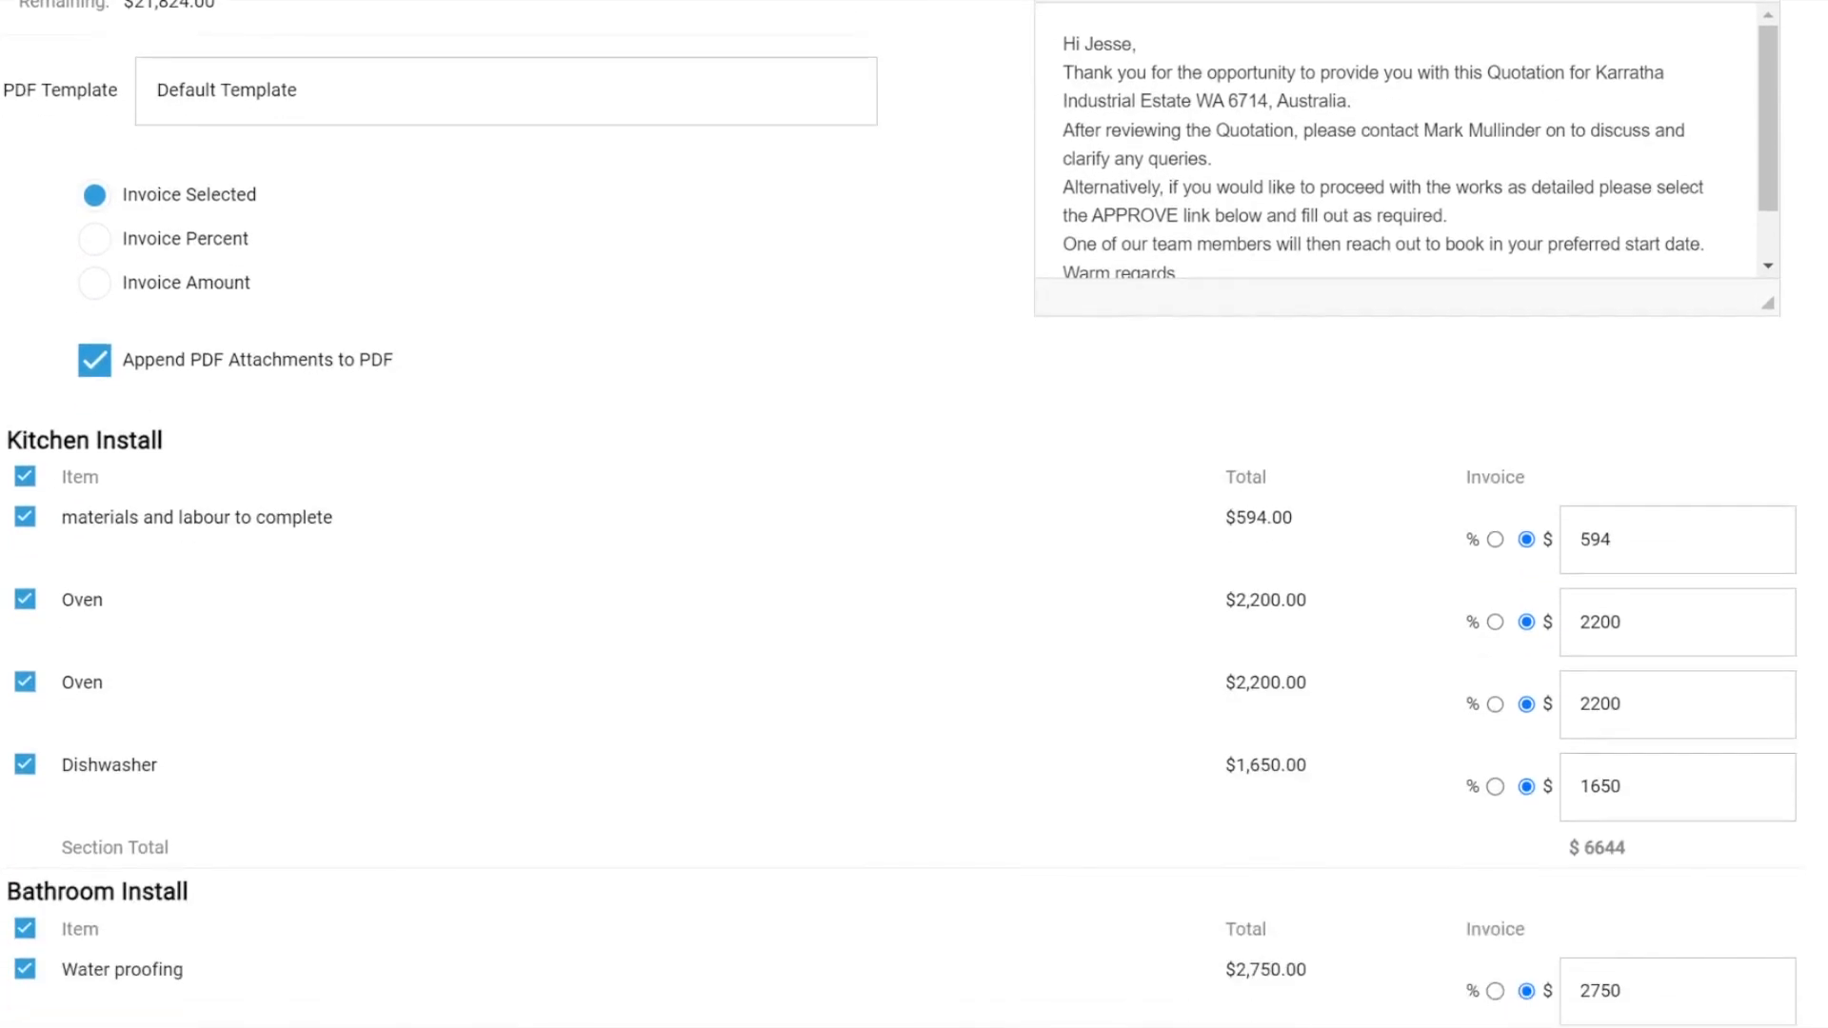
scroll(914, 514, "down", 5)
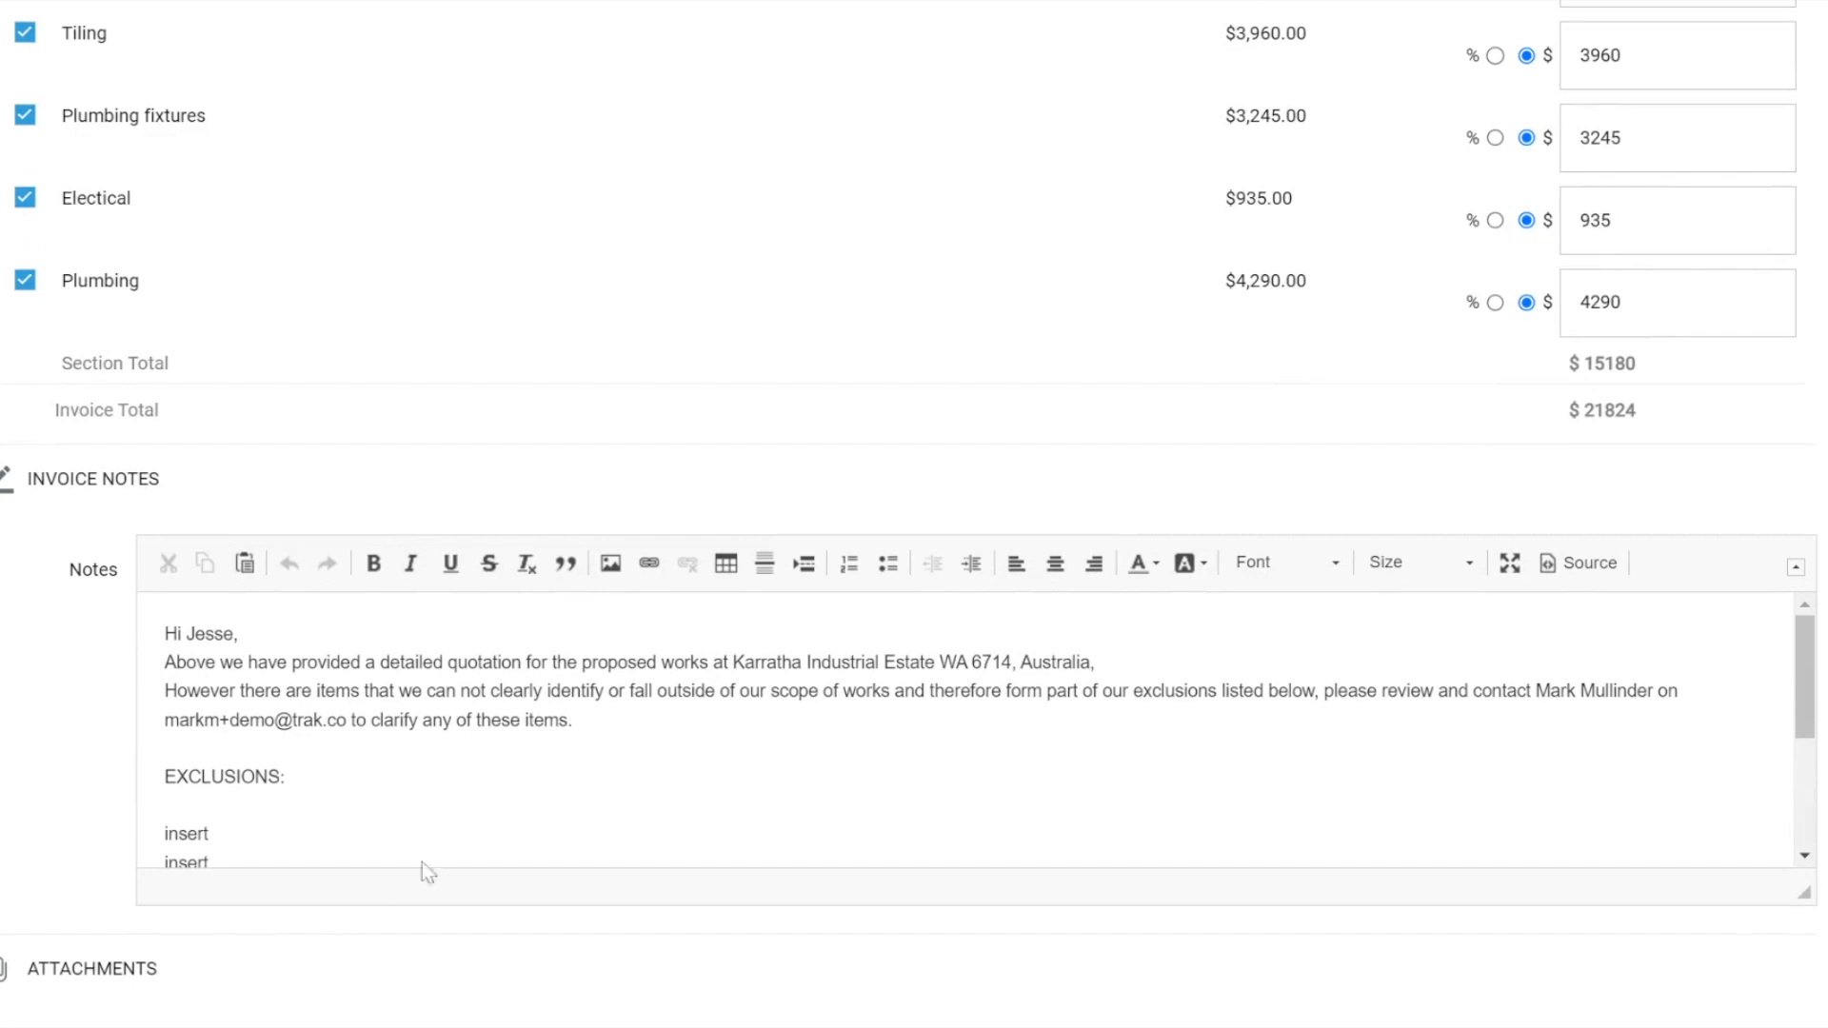
scroll(426, 848, "down", 3)
scroll(529, 572, "down", 5)
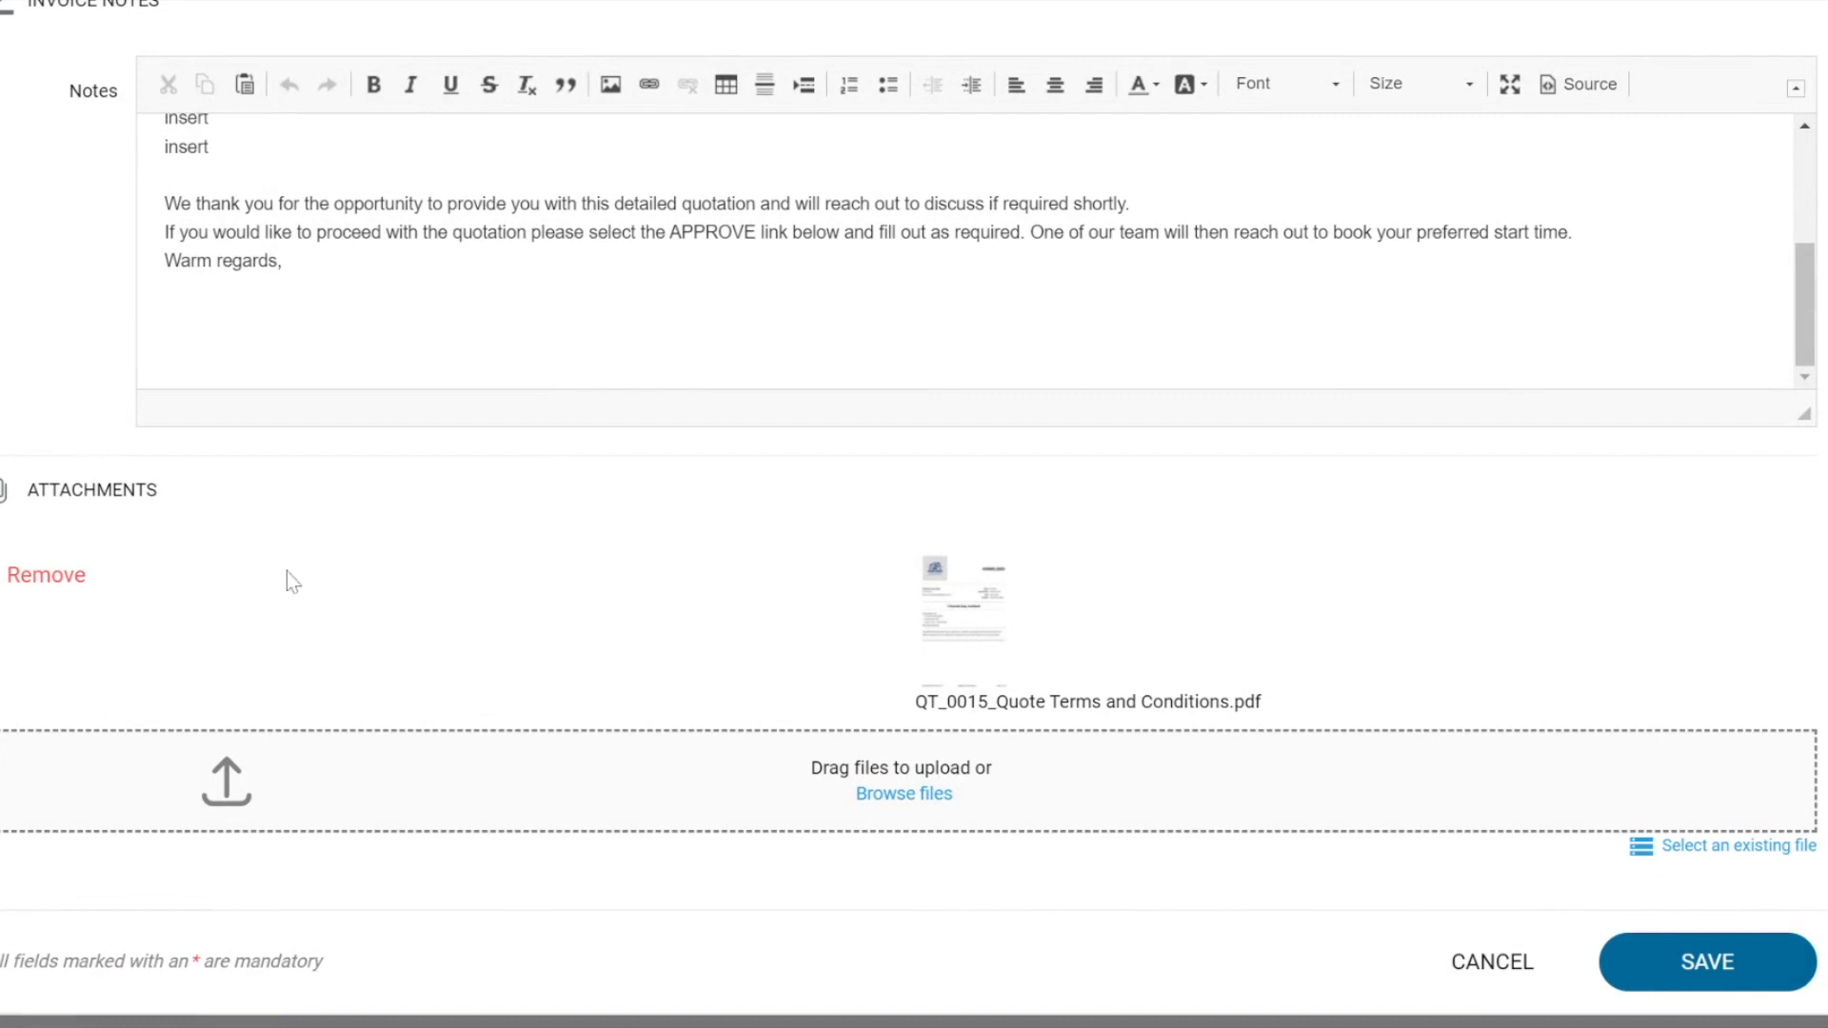
scroll(288, 571, "up", 10)
scroll(909, 501, "up", 1)
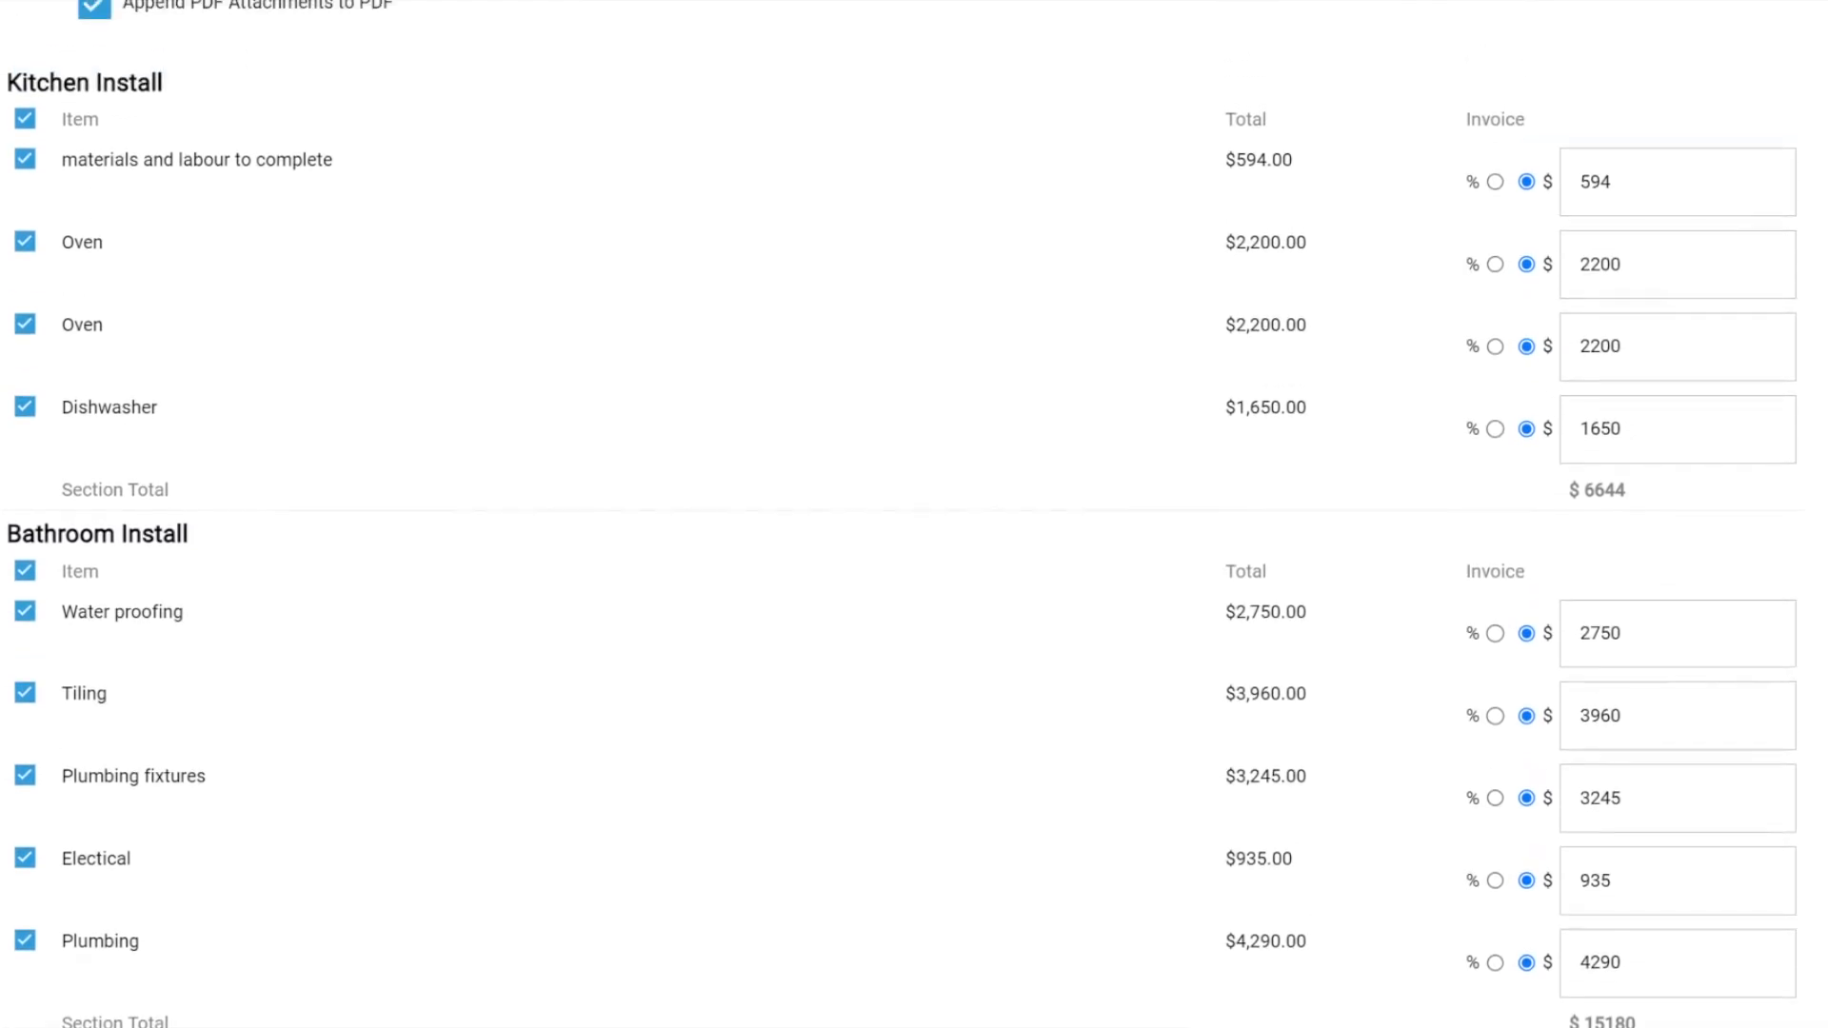
scroll(909, 501, "up", 2)
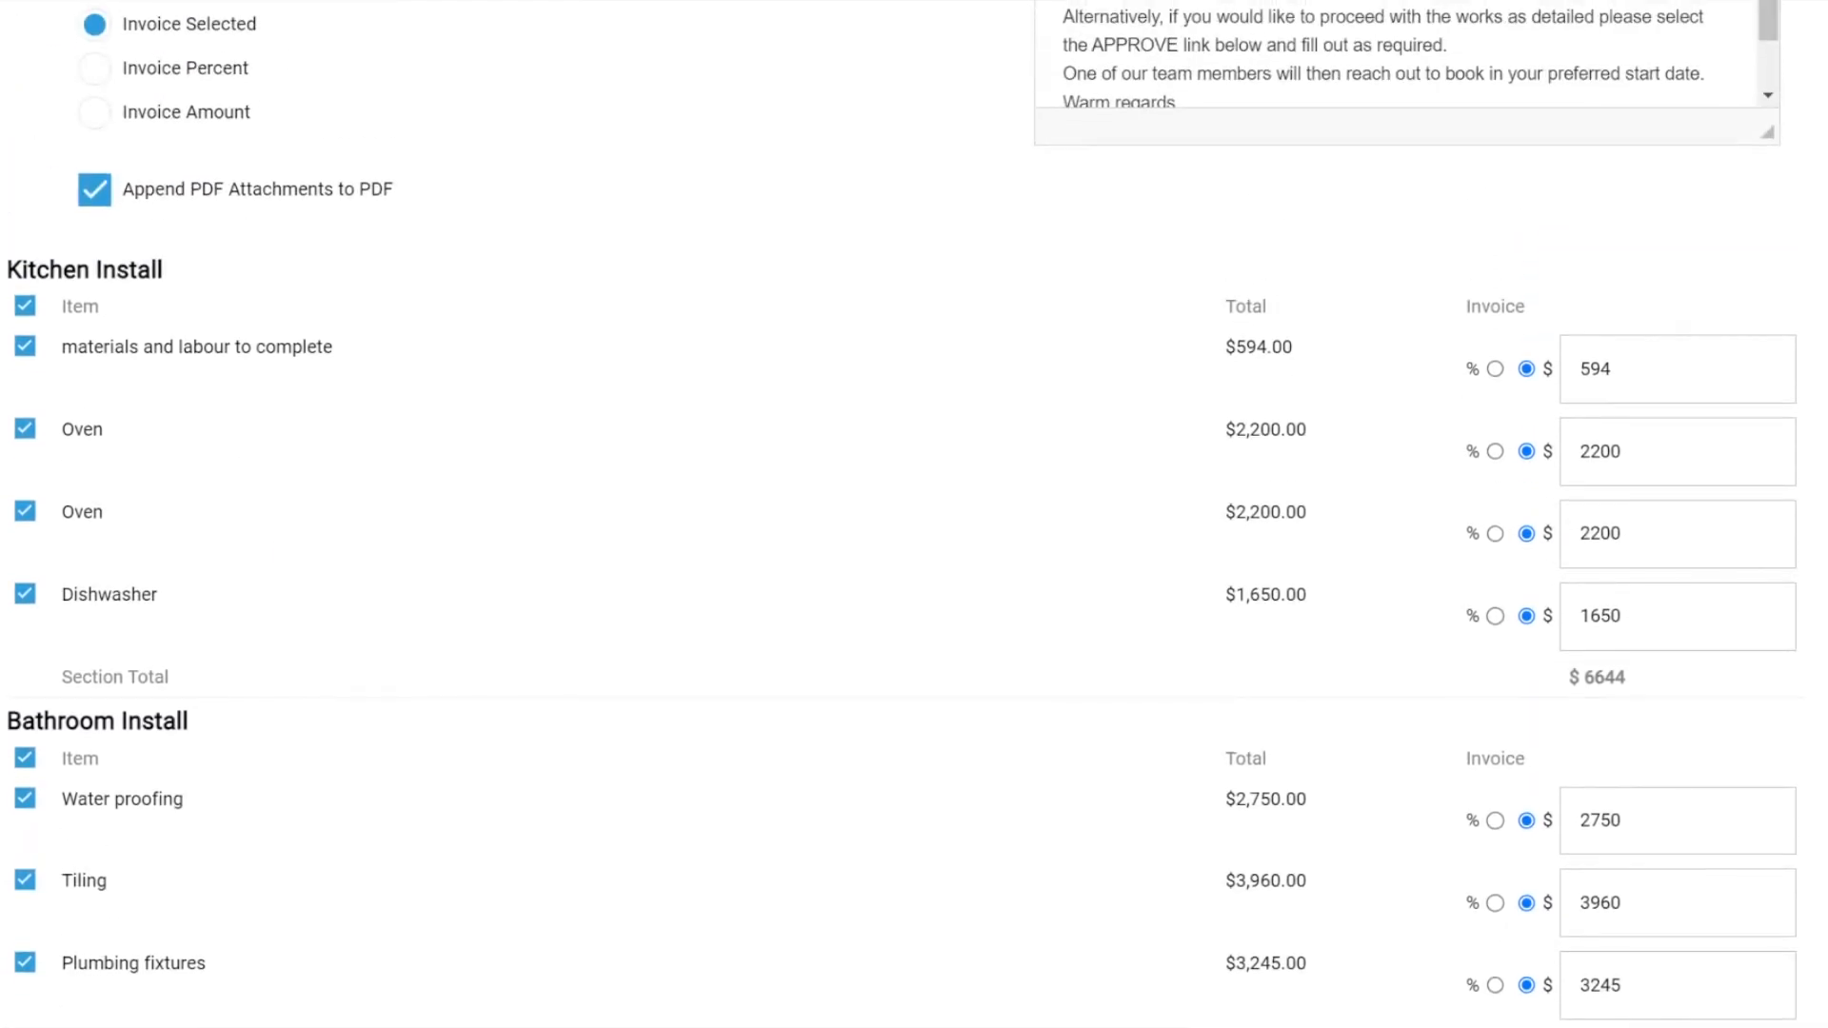
left_click_drag(28, 271, 212, 282)
scroll(380, 306, "up", 2)
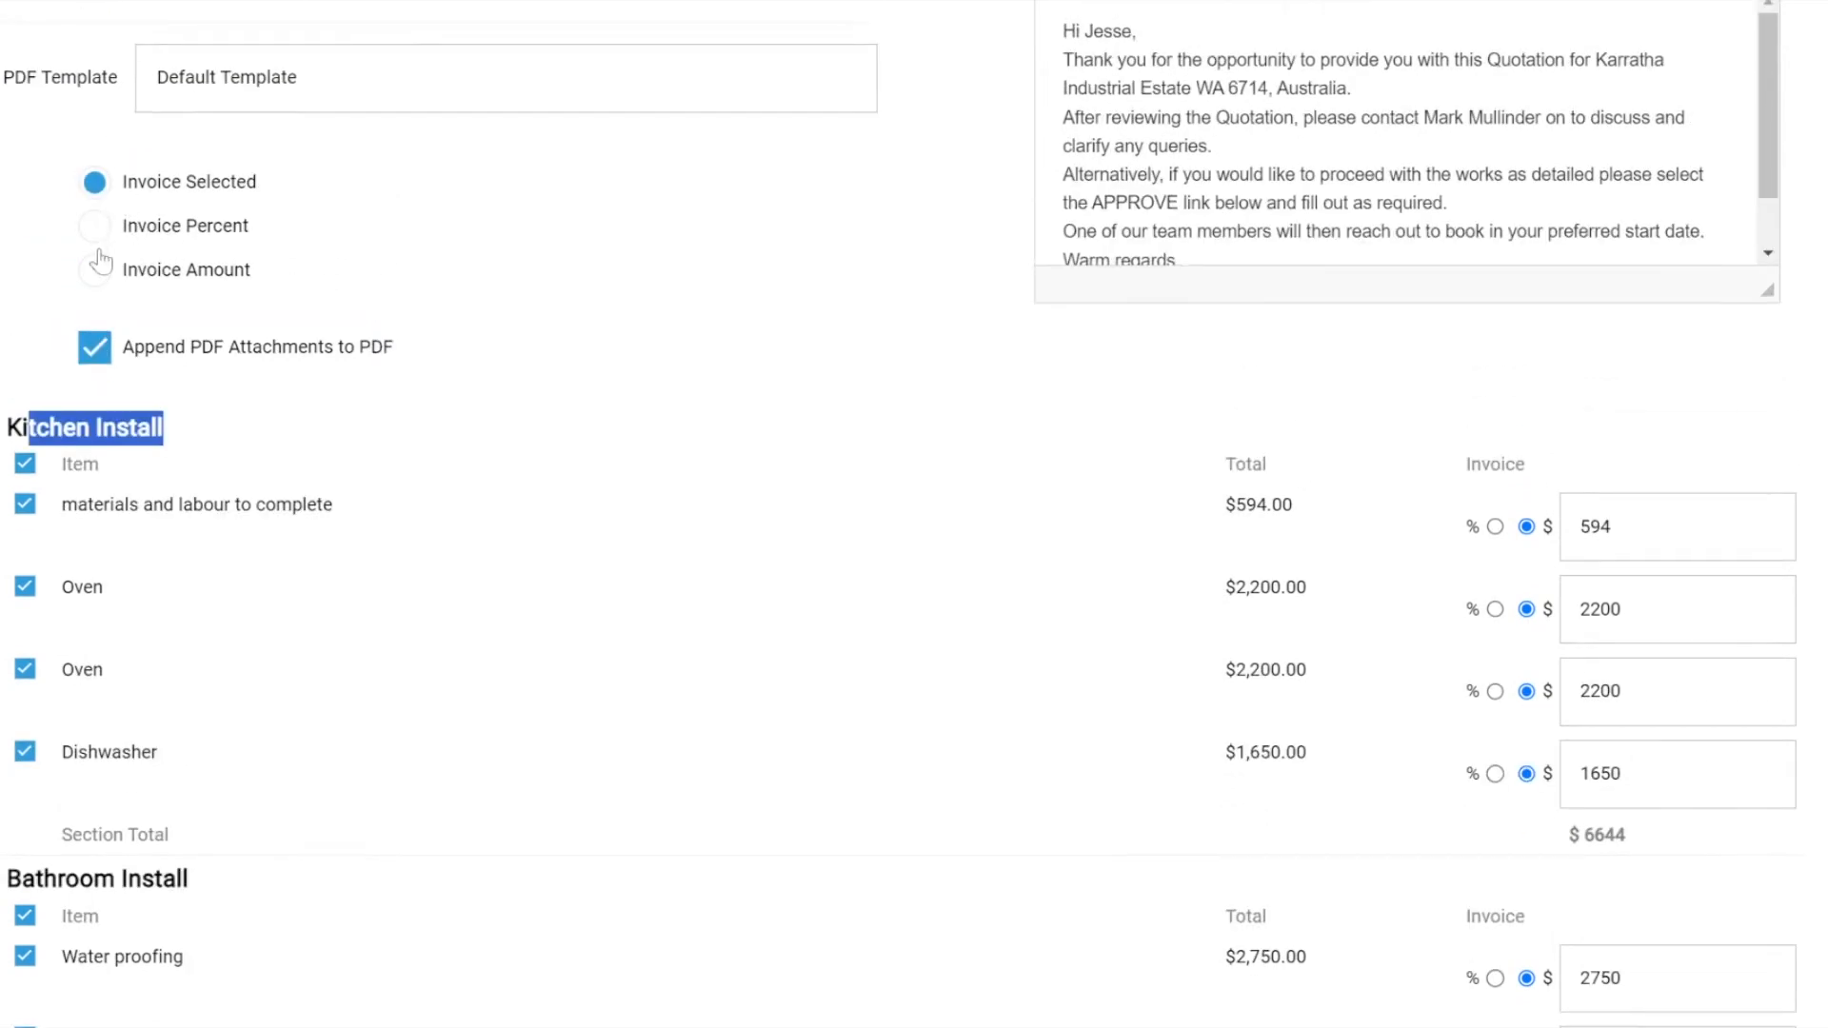
Switch the invoice to a percentage of the quote and set it to 20%.
left_click(95, 228)
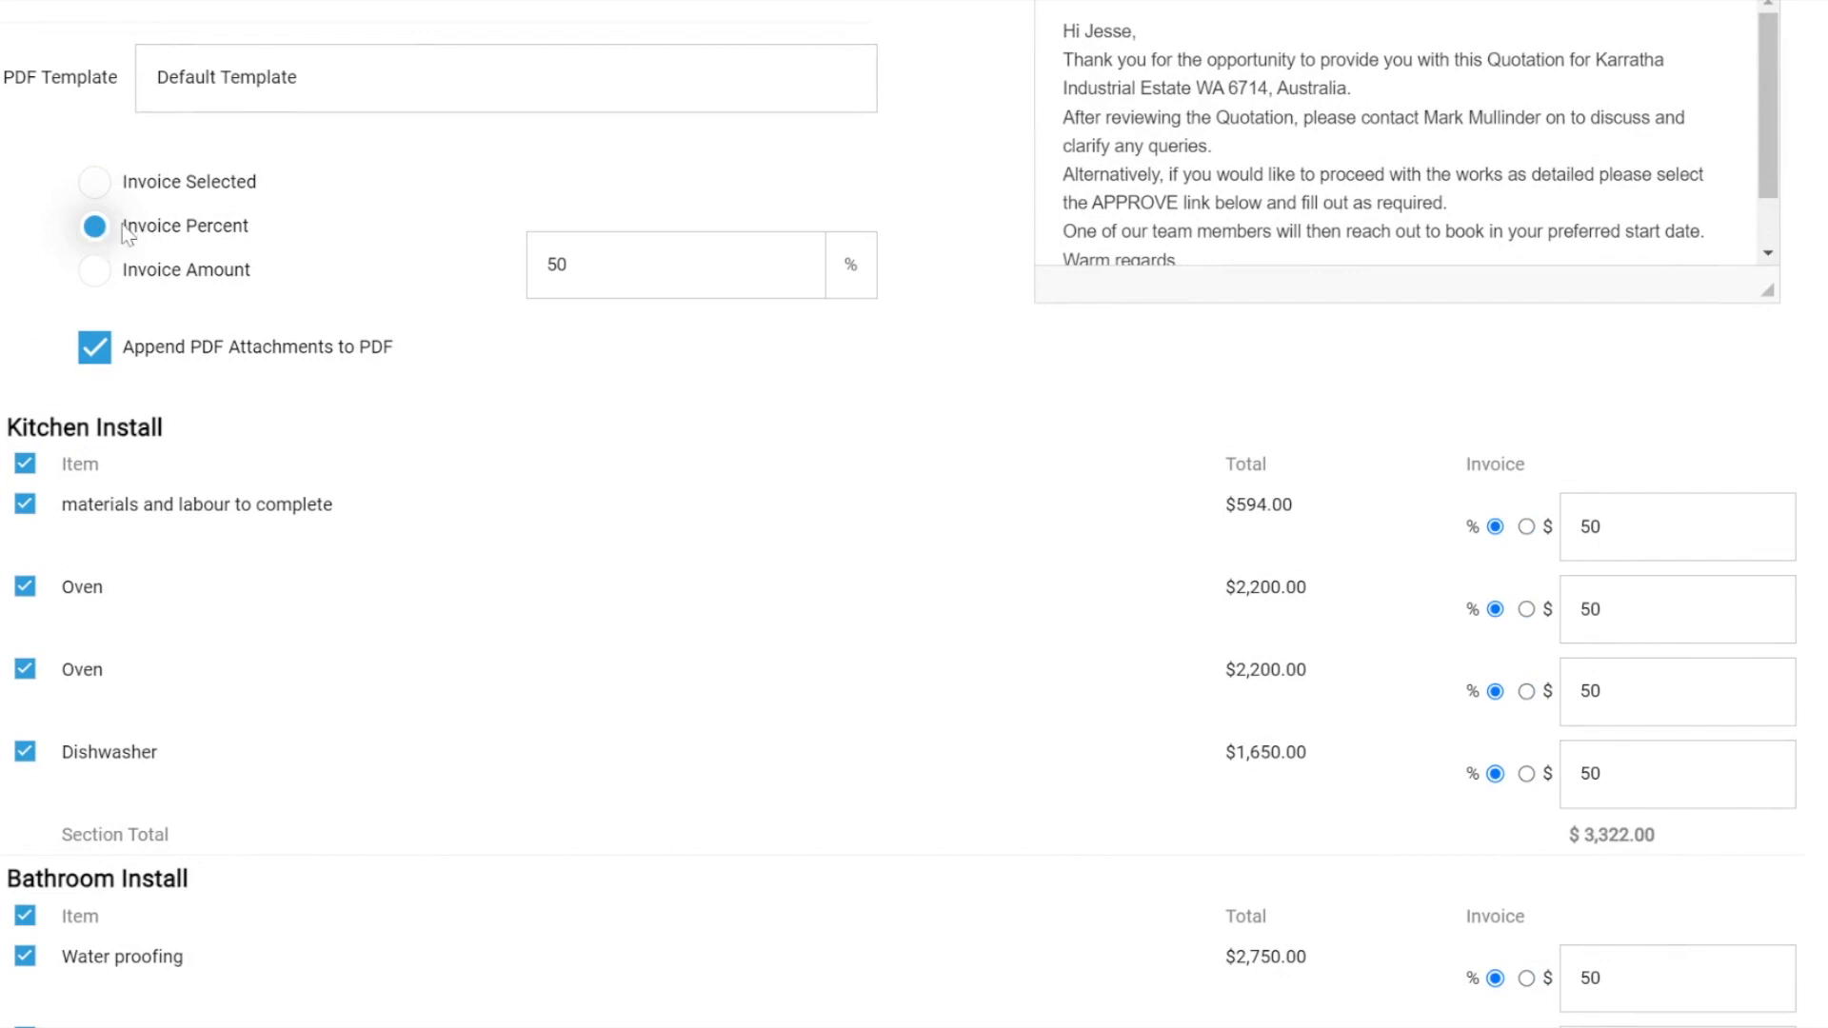
key("Tab")
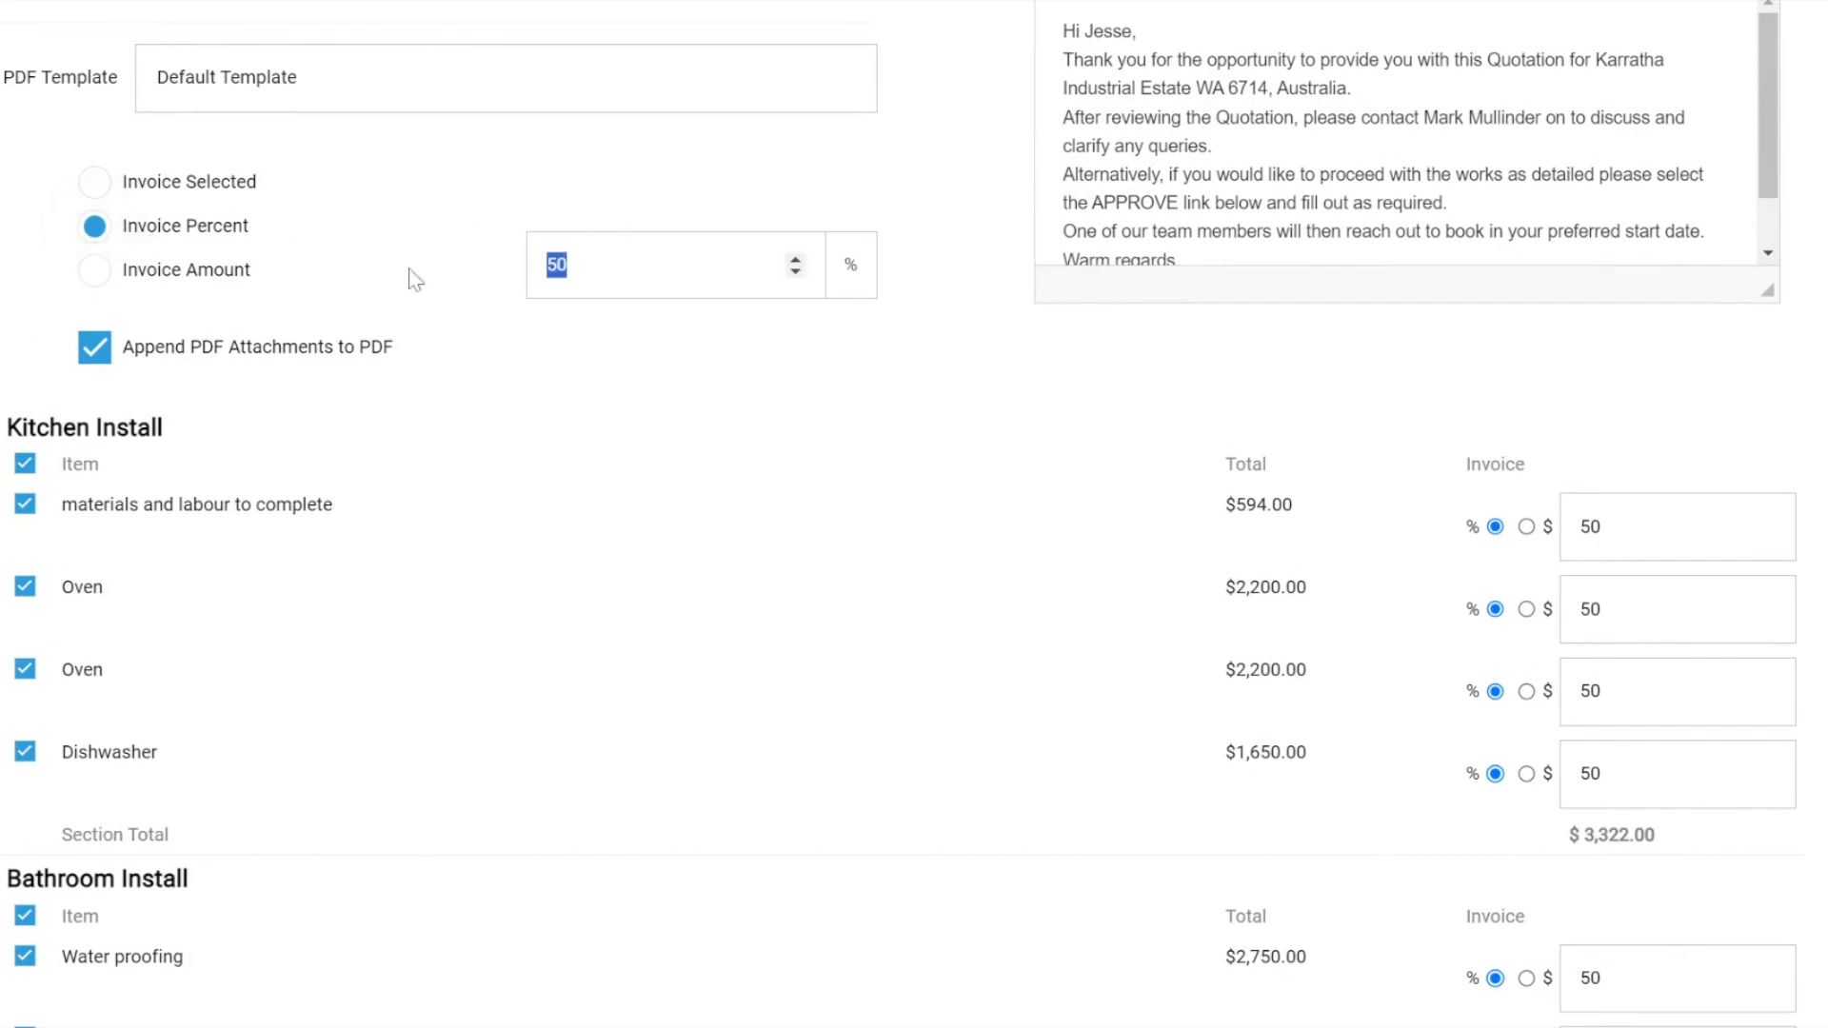
type("20")
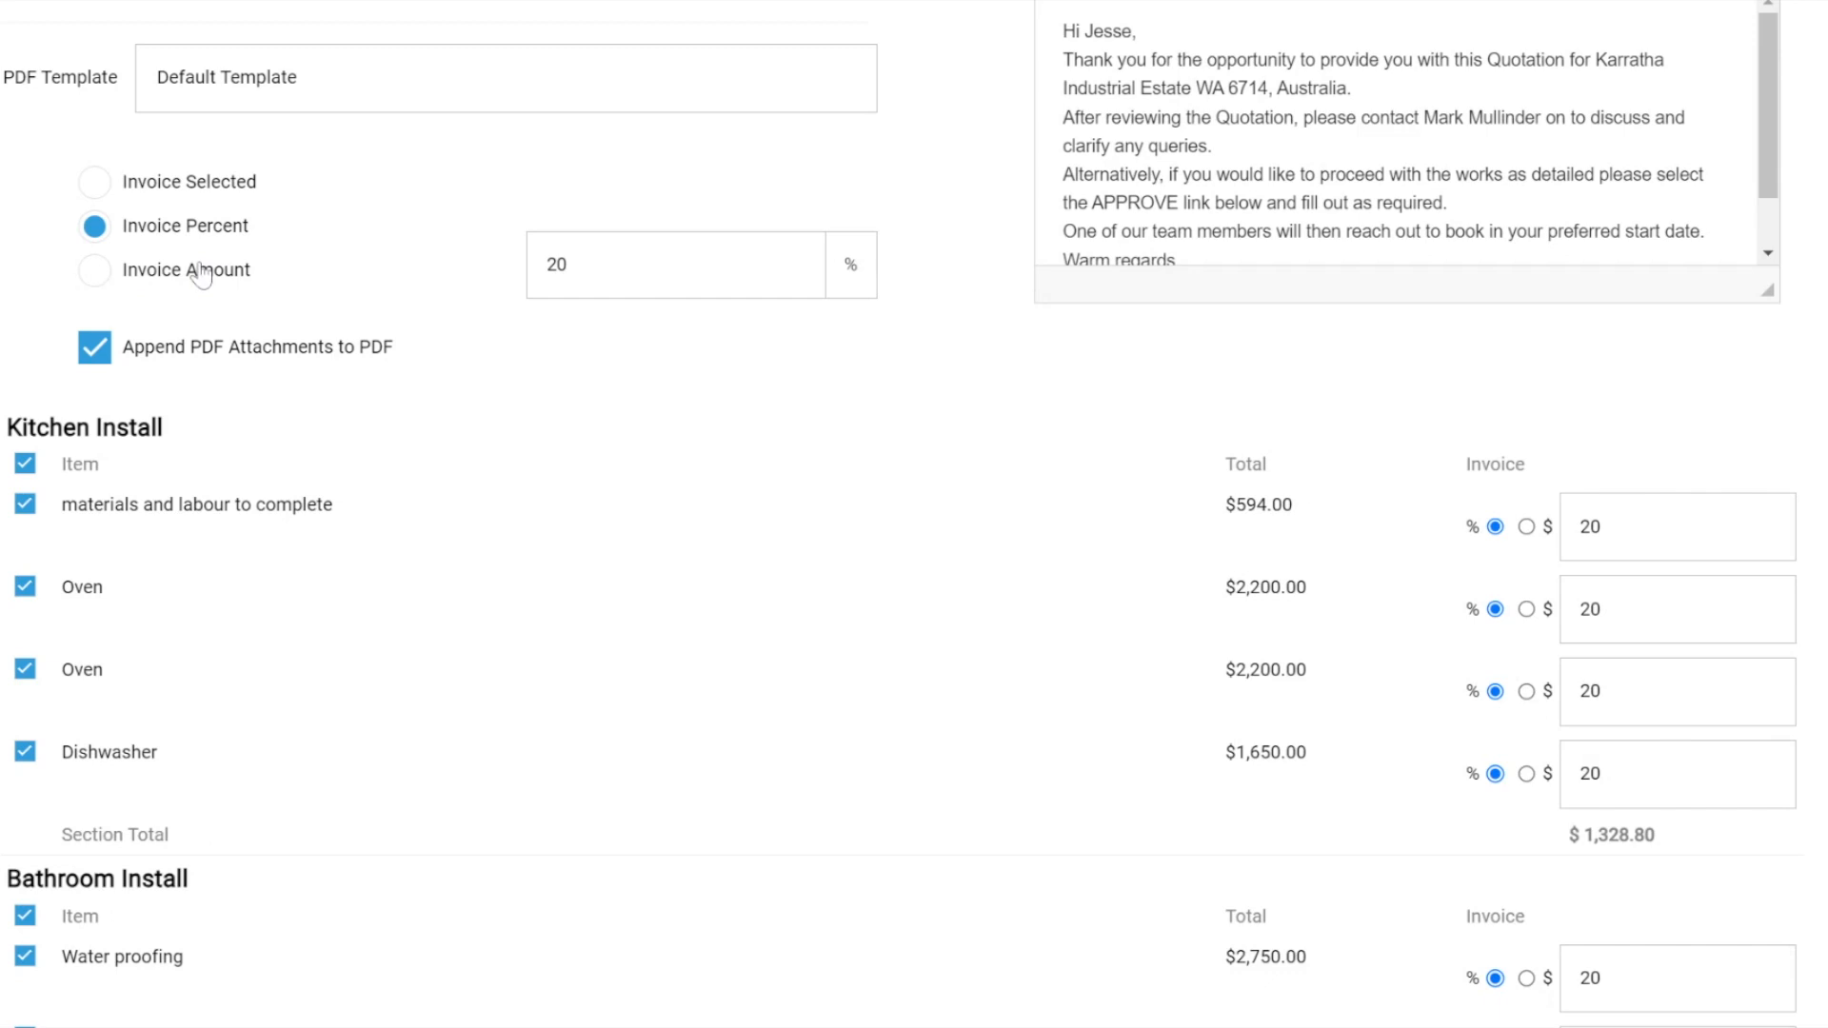
Try a fixed invoice amount of $500 and return to invoicing selected items.
left_click(93, 273)
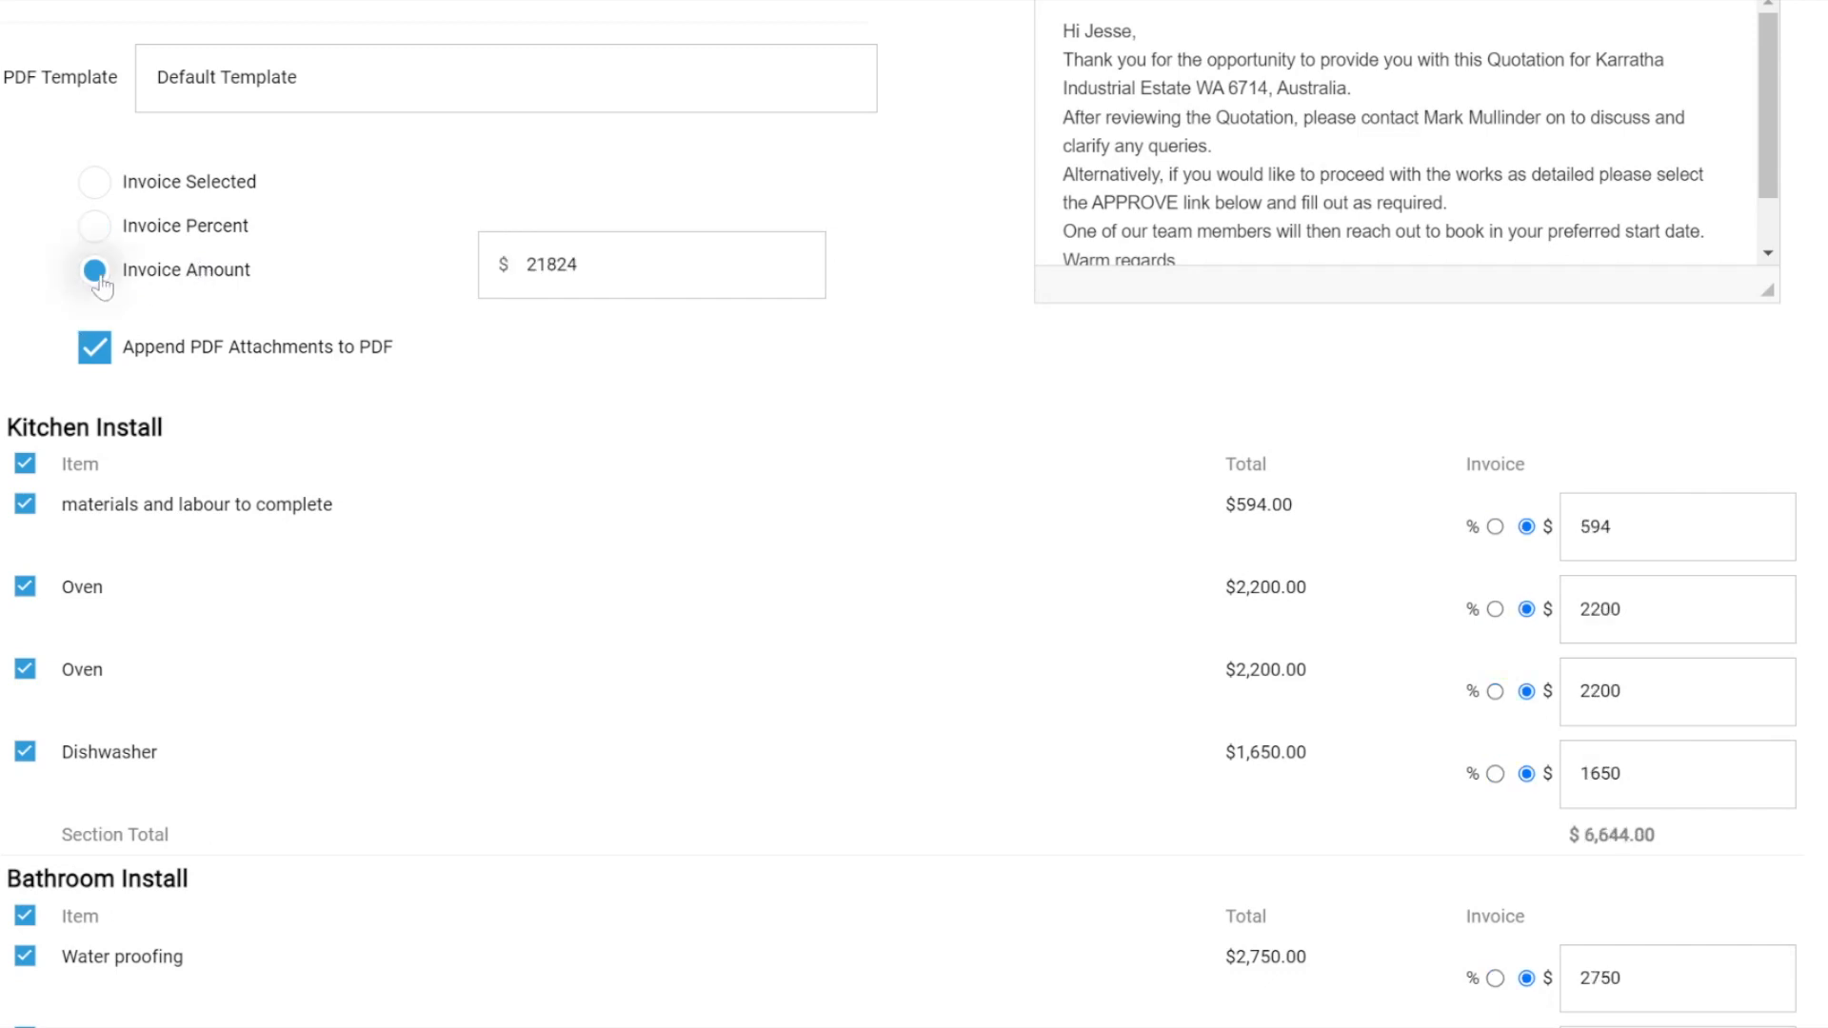
key("Tab")
type("500")
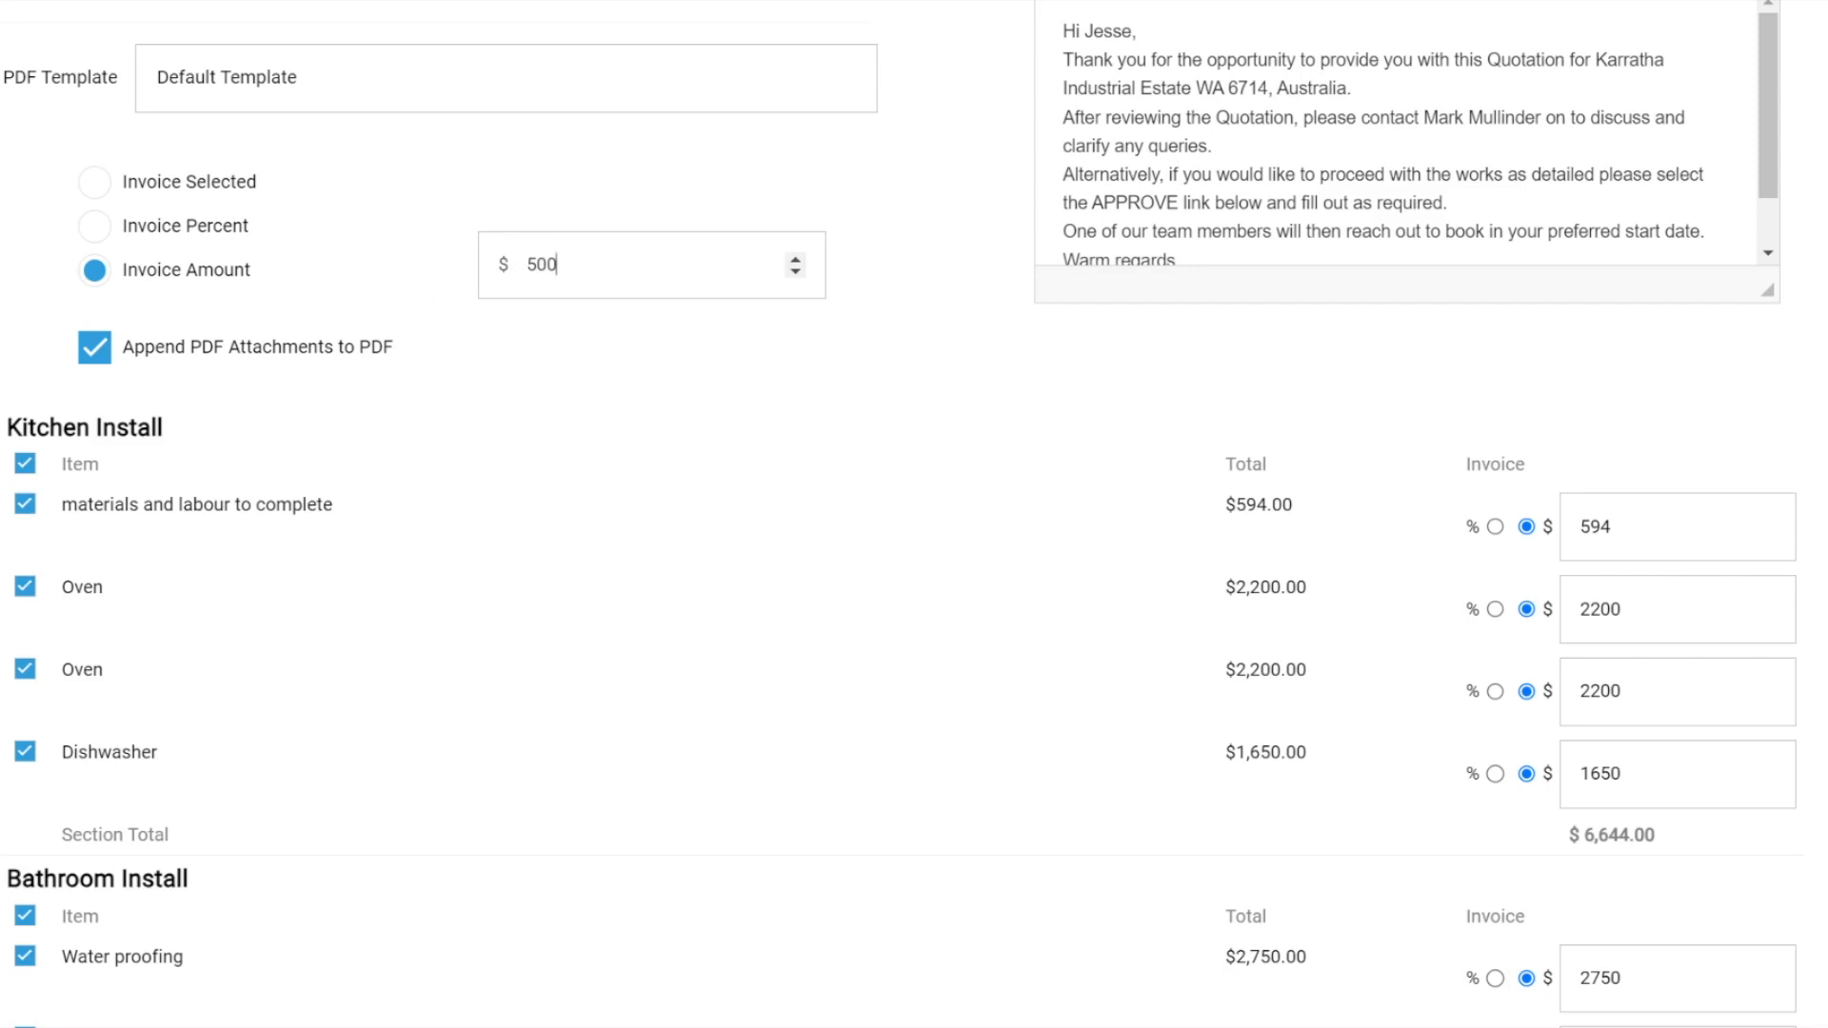
left_click(568, 403)
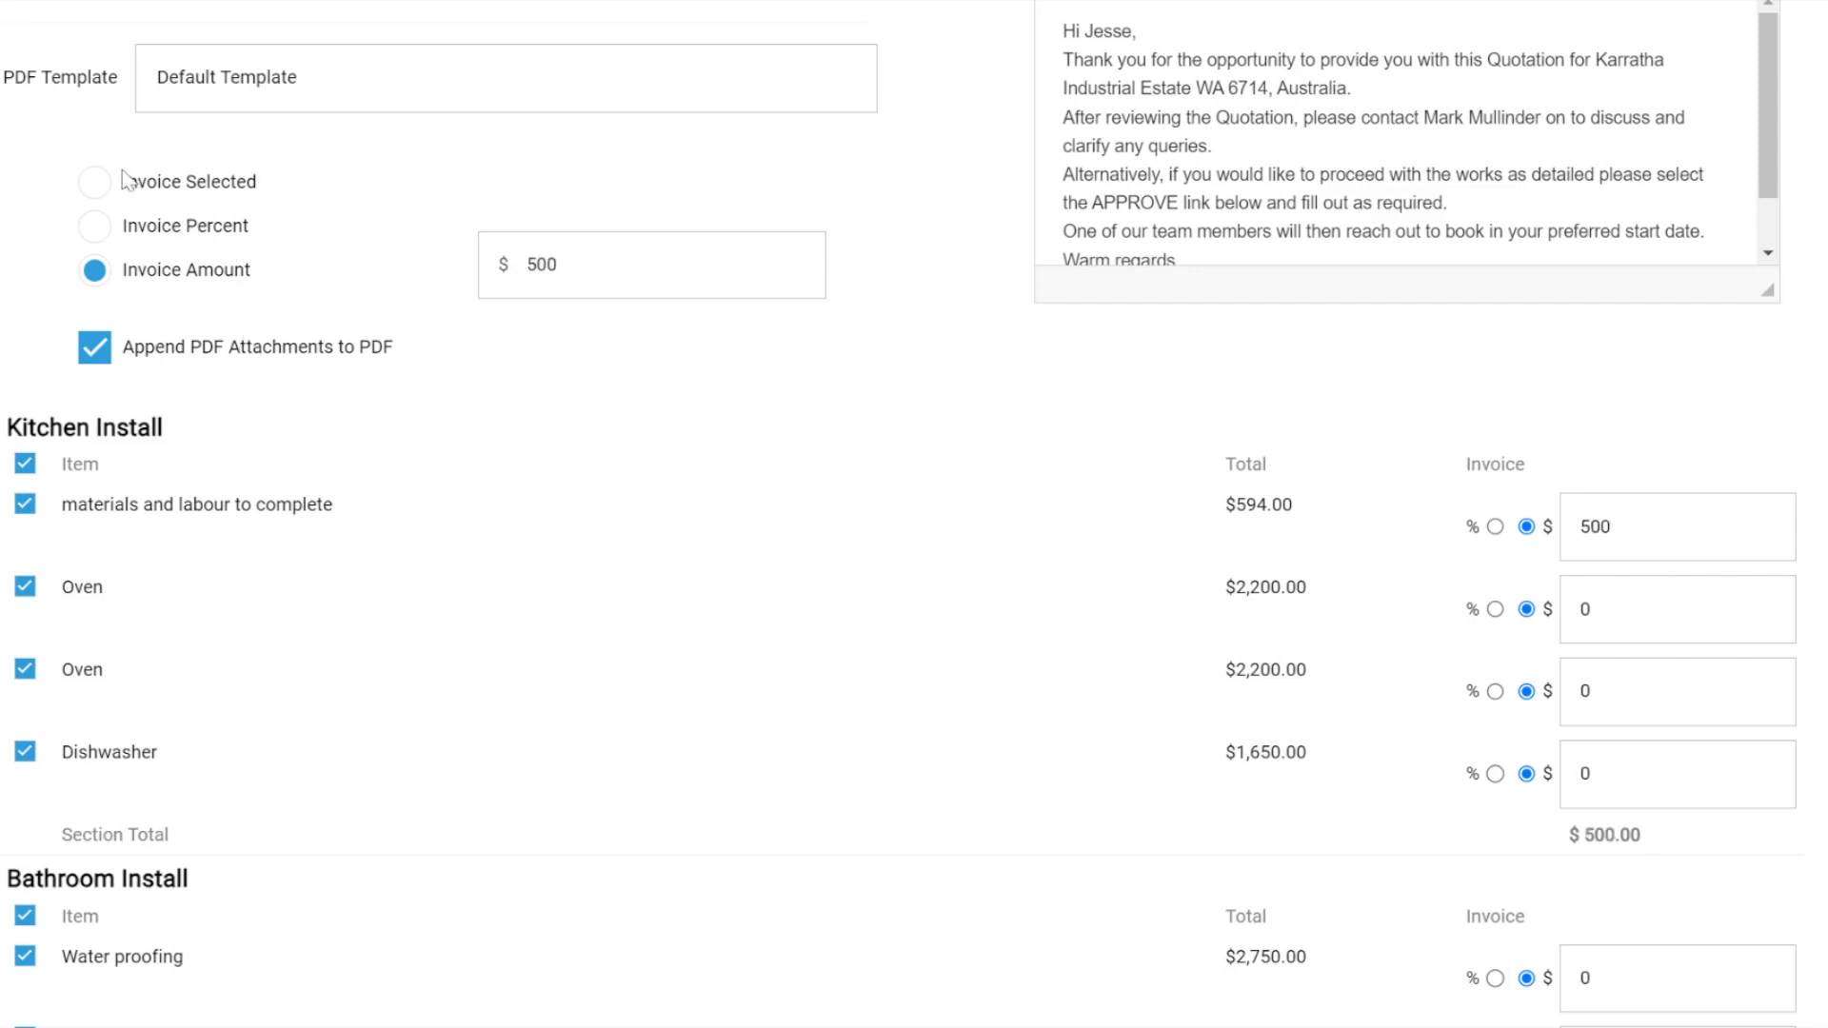
left_click_drag(139, 183, 286, 163)
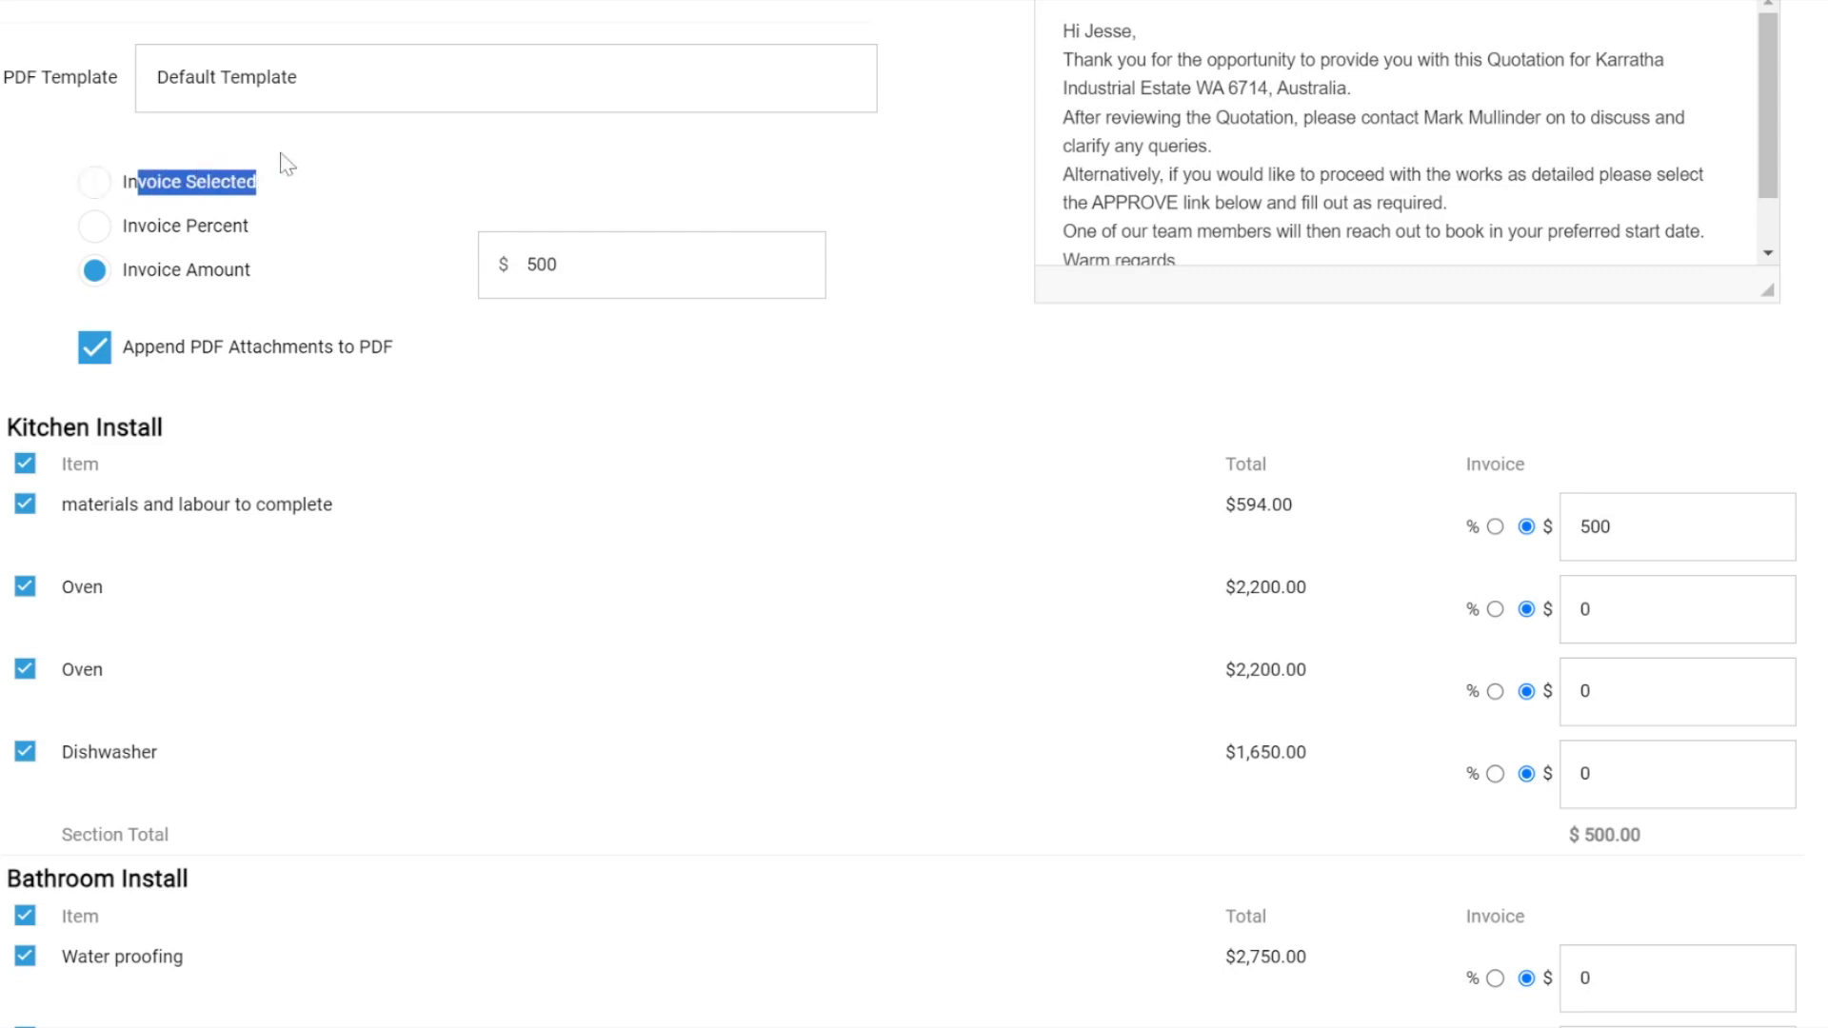
left_click(92, 183)
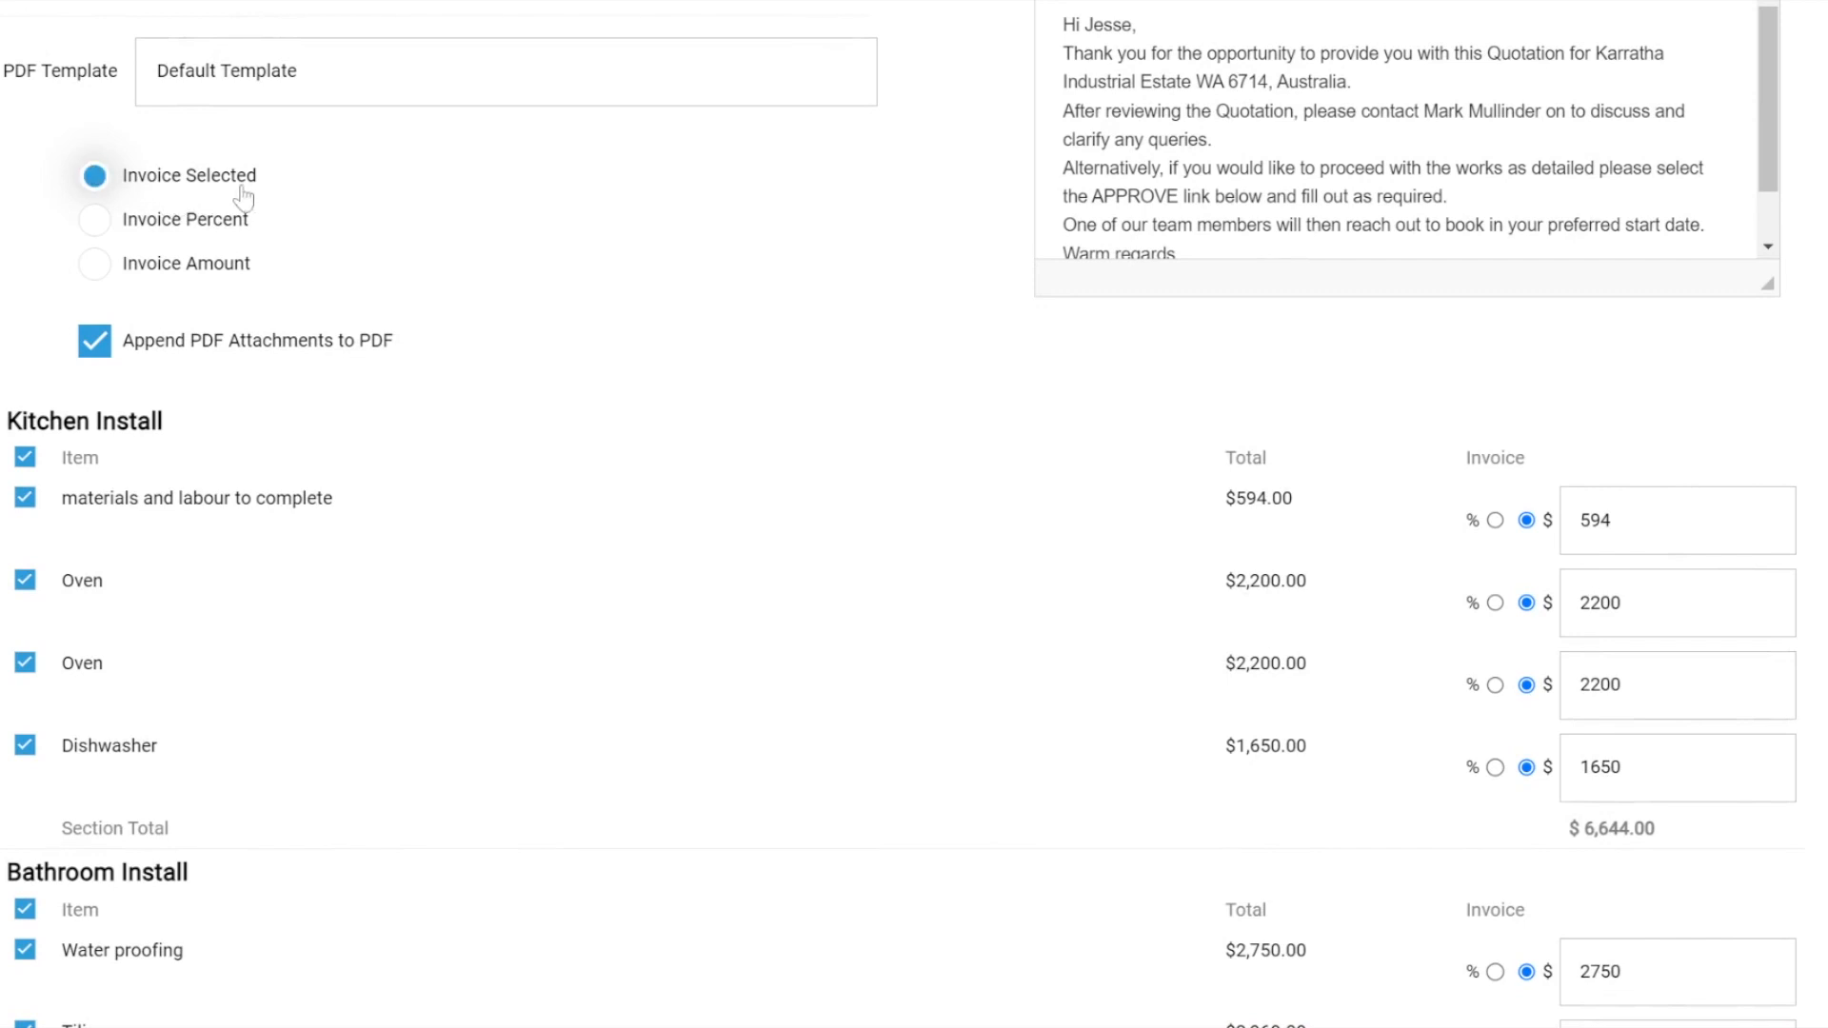
Try excluding the whole Kitchen Install section and its materials and labour item, and include them again.
scroll(408, 355, "down", 3)
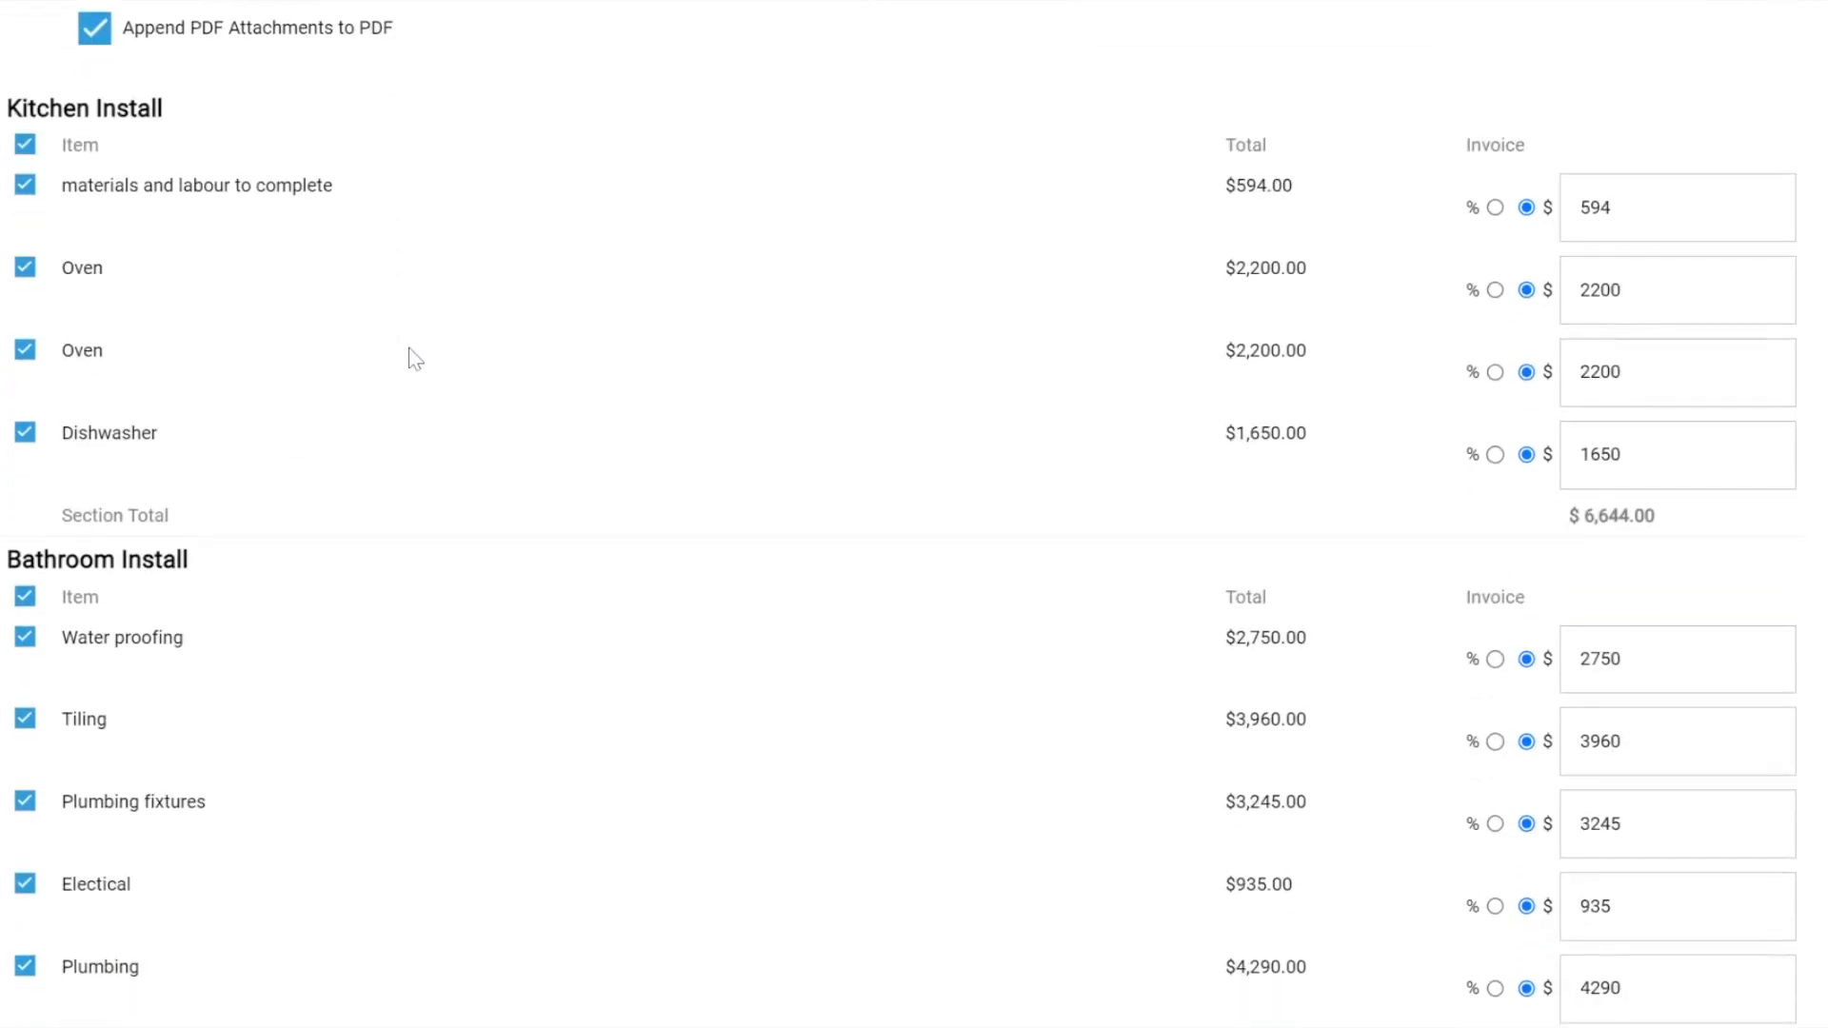
left_click(26, 182)
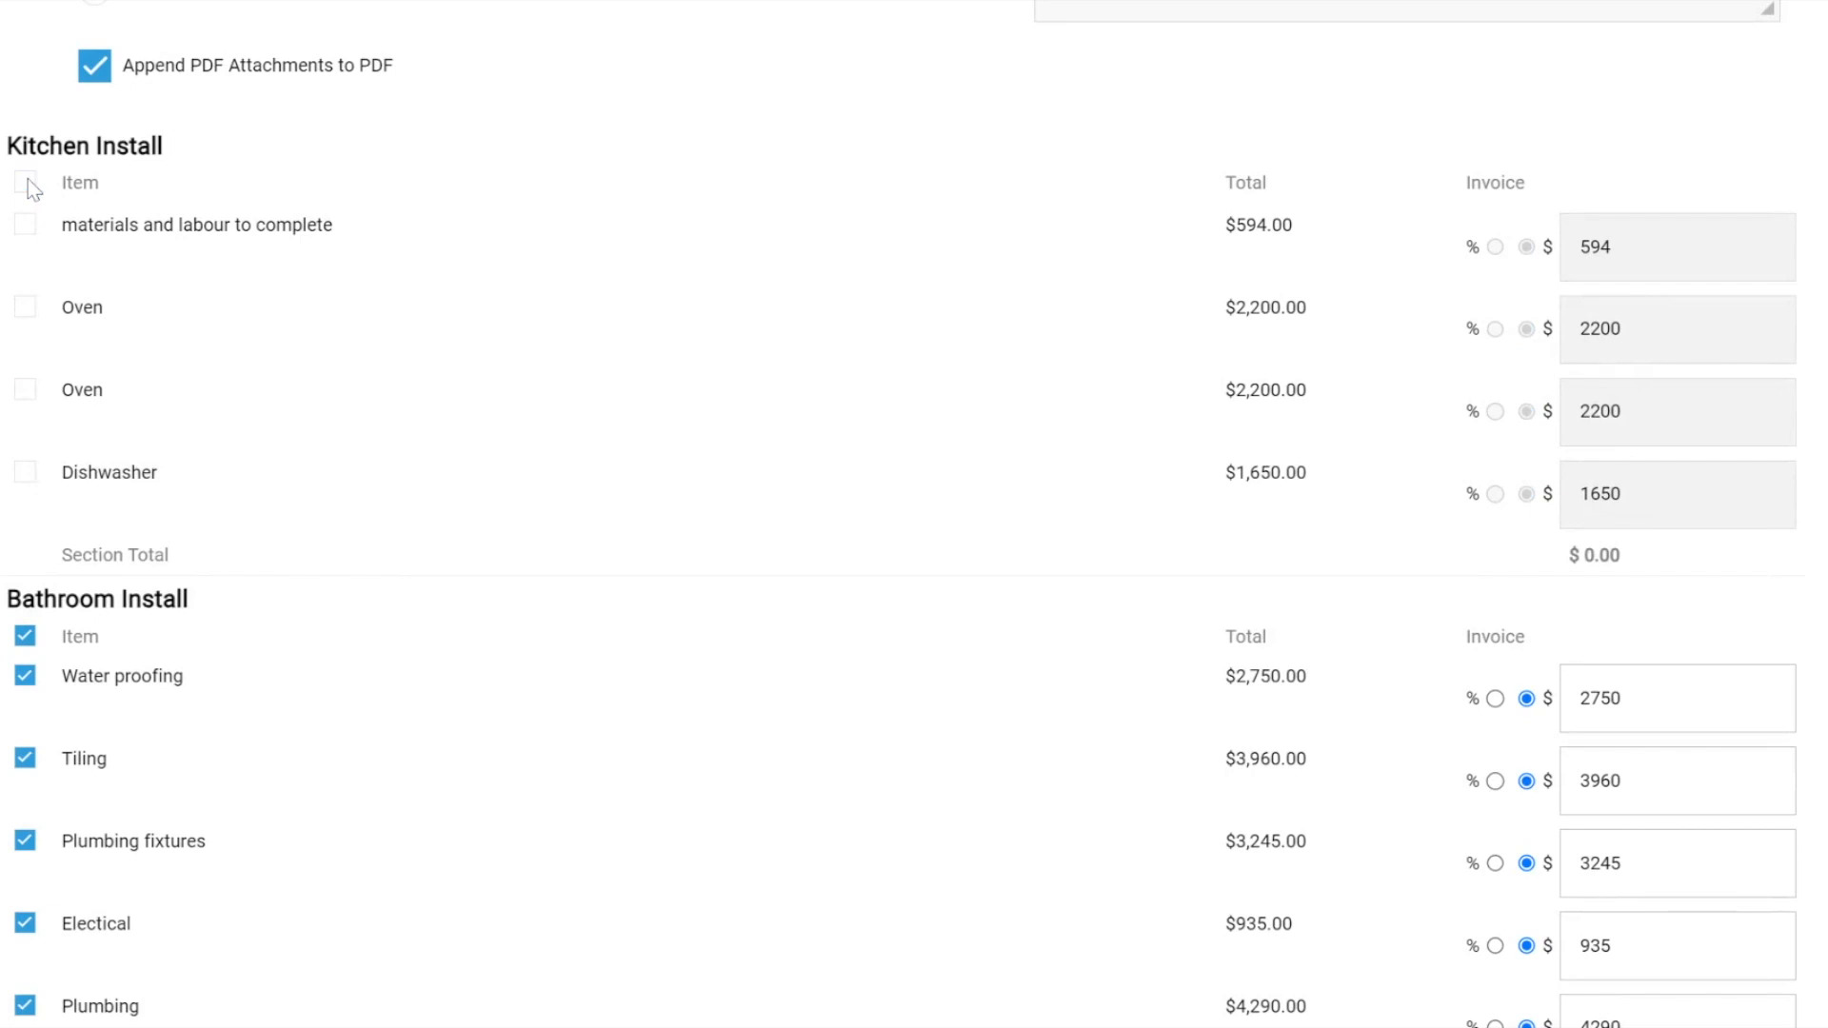
left_click(25, 183)
left_click(29, 227)
left_click(29, 227)
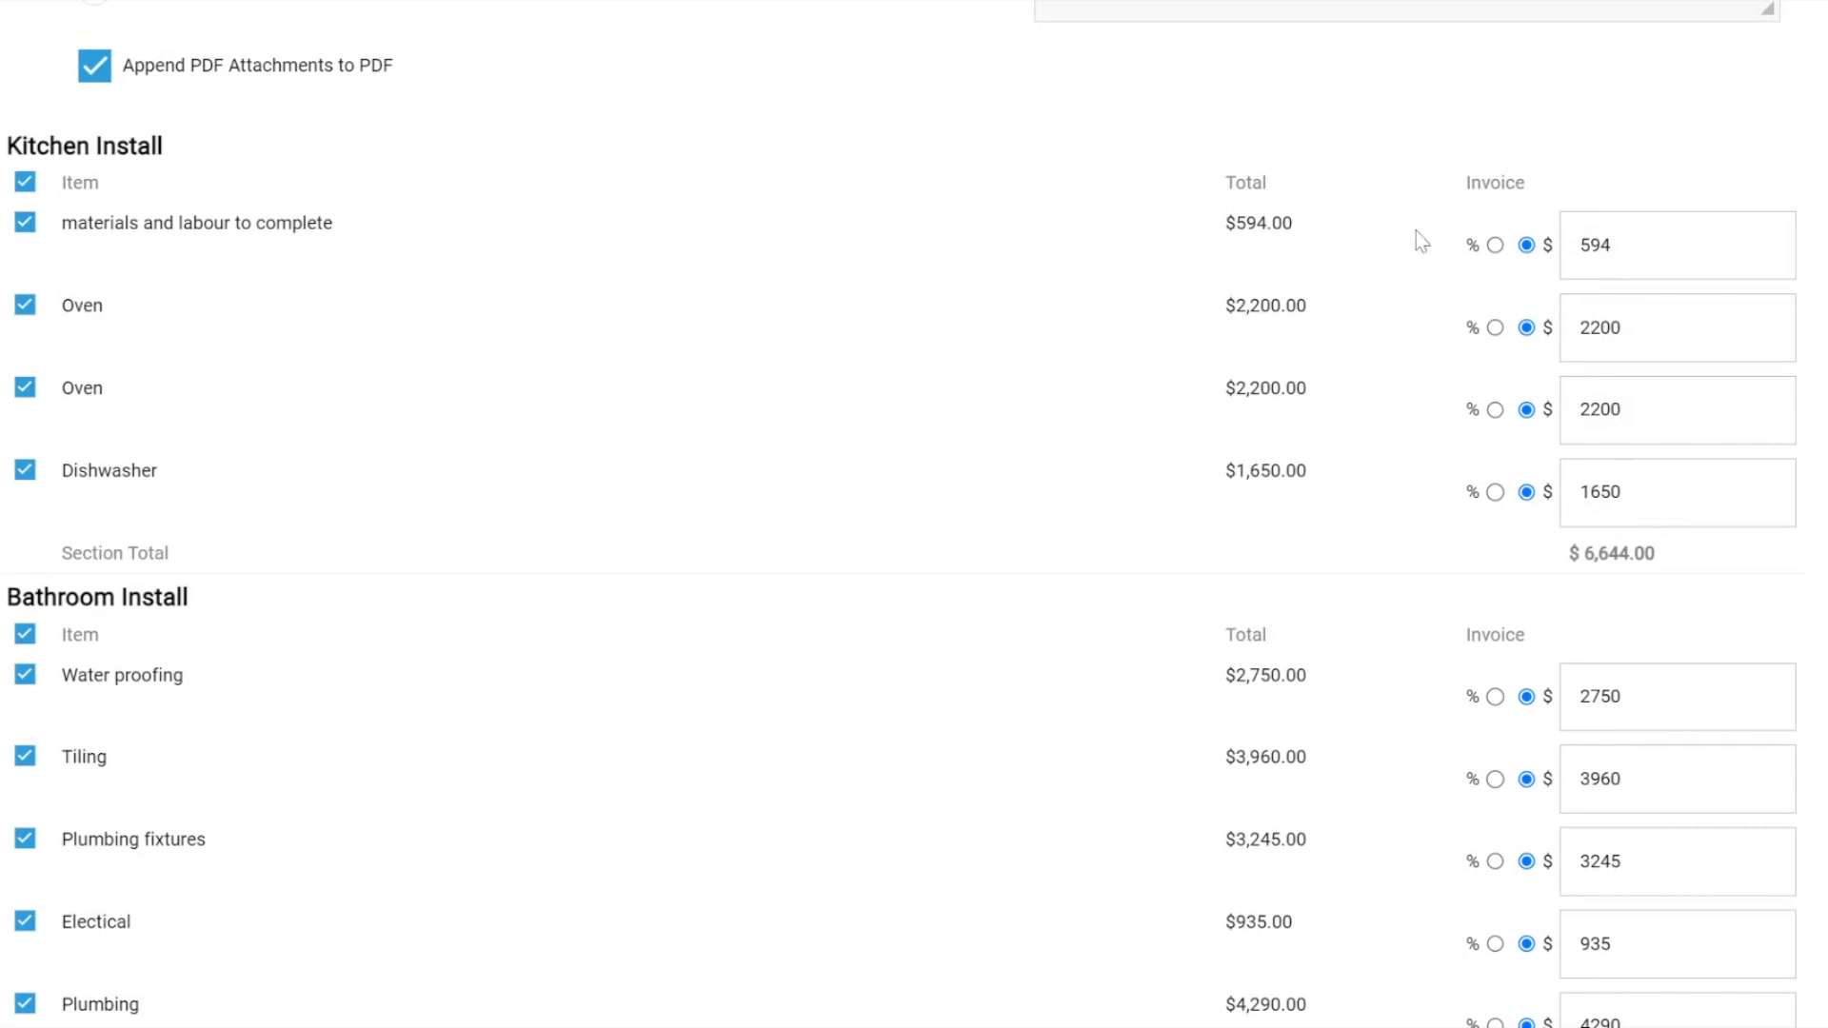
Try invoicing the Kitchen Install materials and labour item by percentage and return it to a dollar amount.
left_click_drag(1449, 189, 1531, 195)
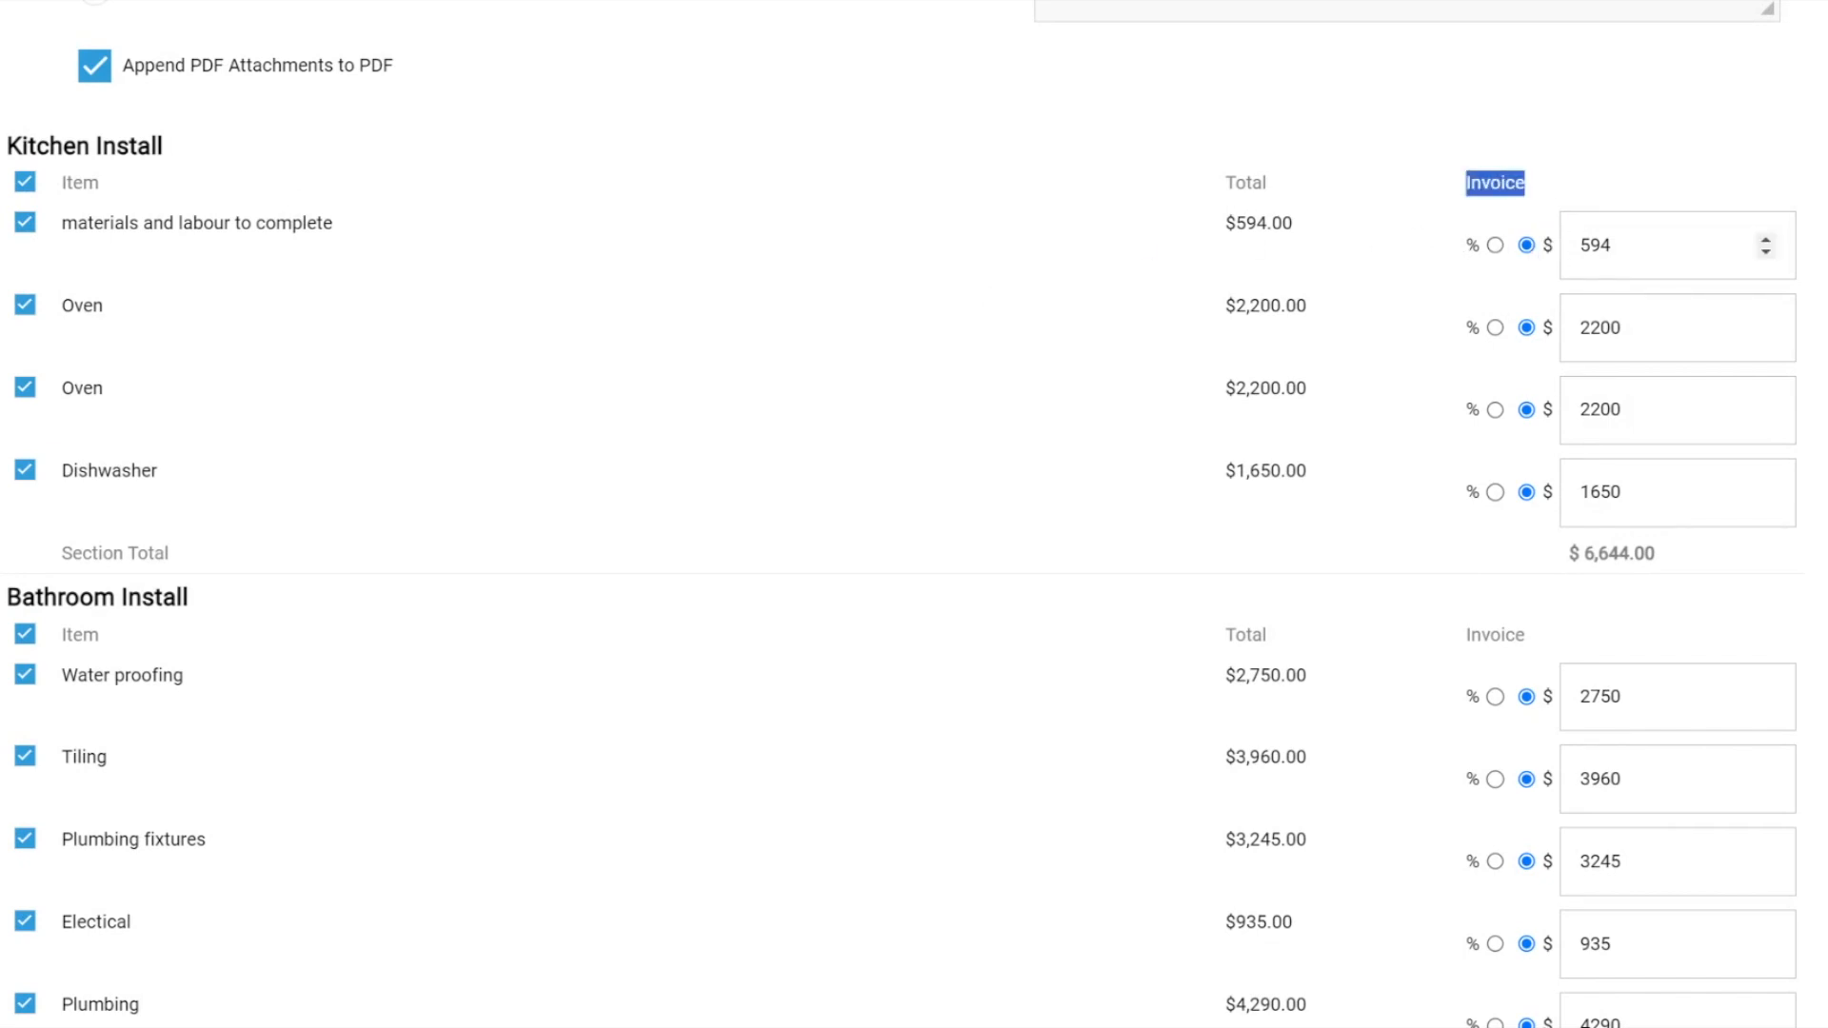
double_click(1585, 246)
left_click(1496, 247)
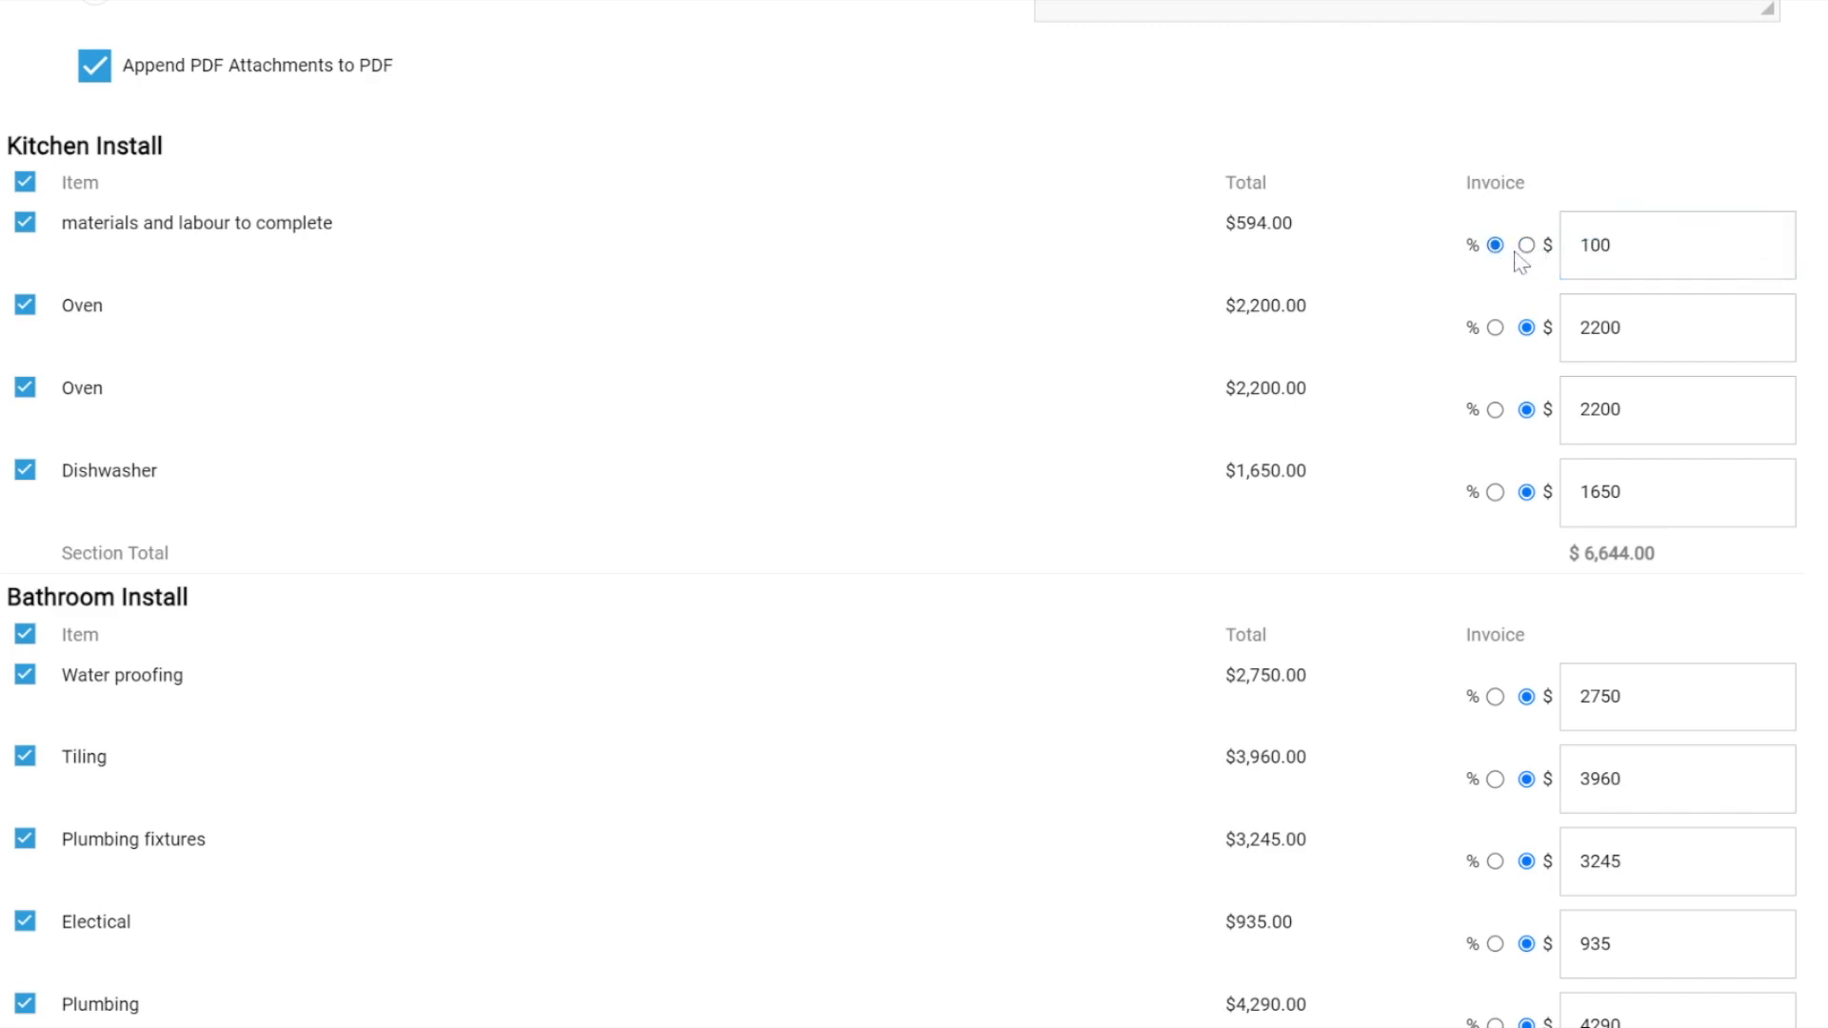
left_click(1527, 246)
Exclude the first Kitchen Install oven from the invoice and invoice 50% of the materials and labour item.
left_click(25, 304)
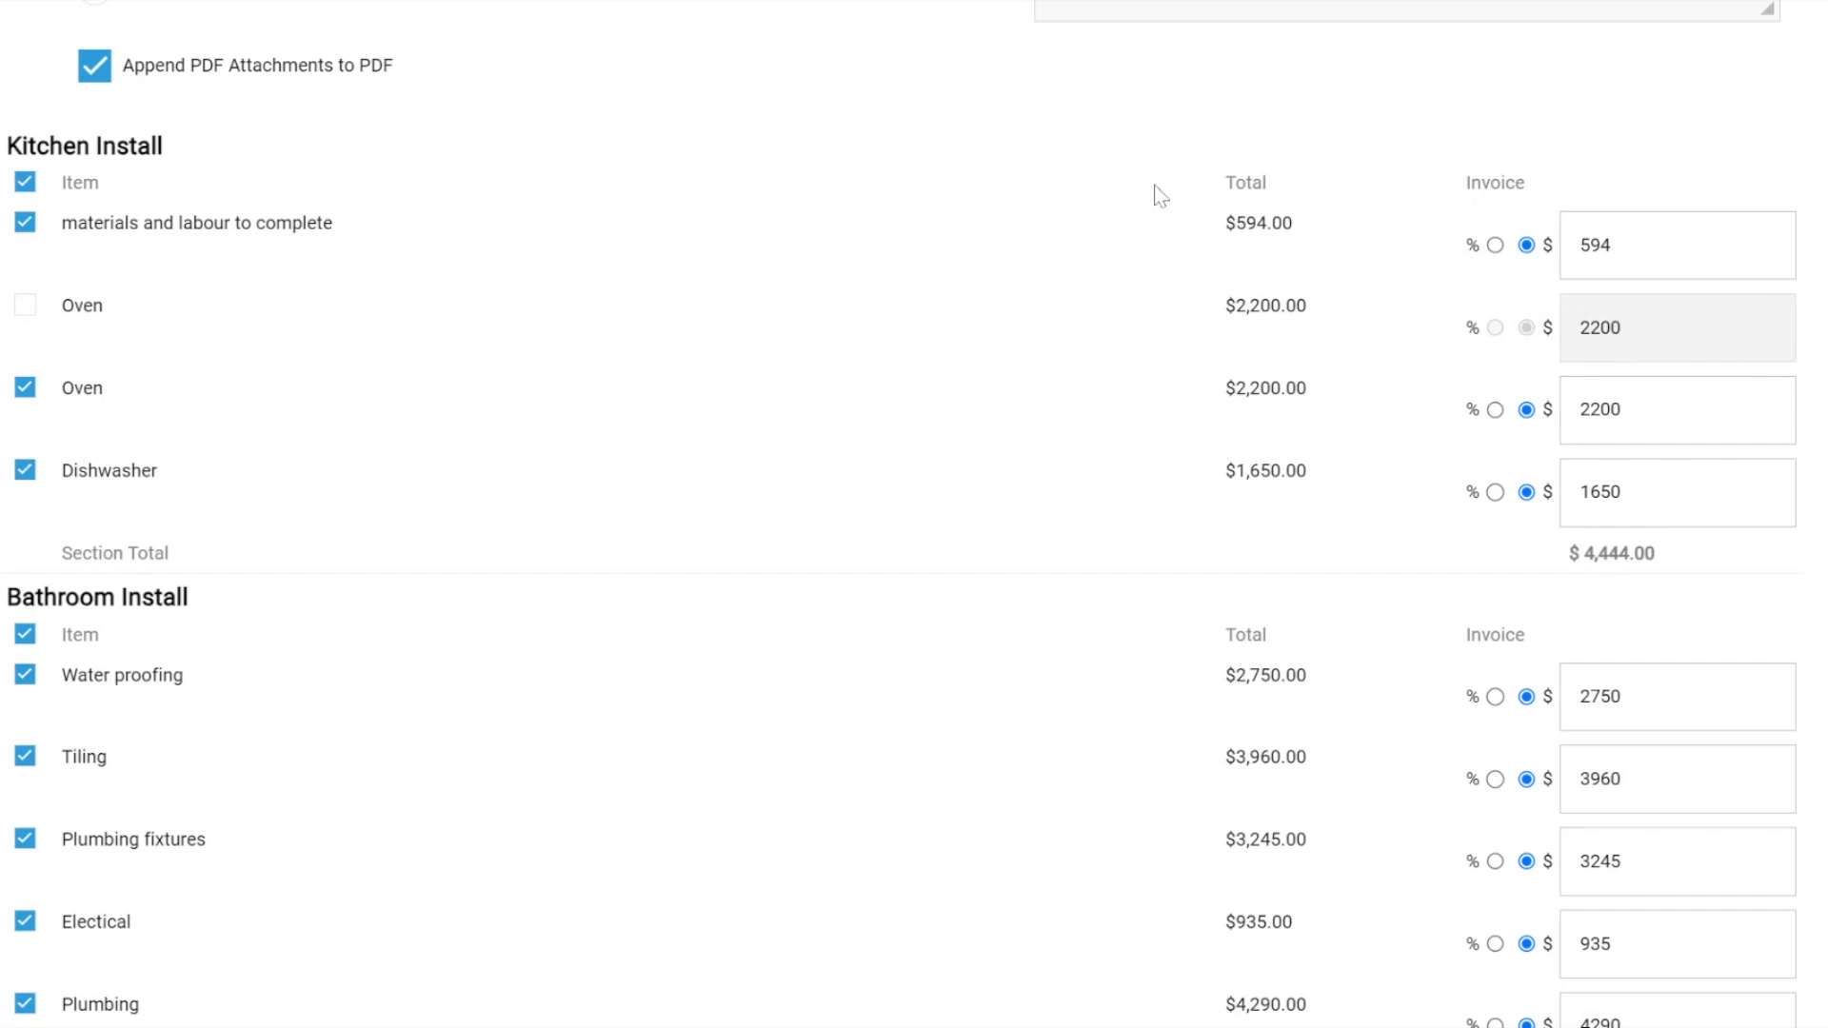
left_click(1495, 244)
key("Tab")
type("50")
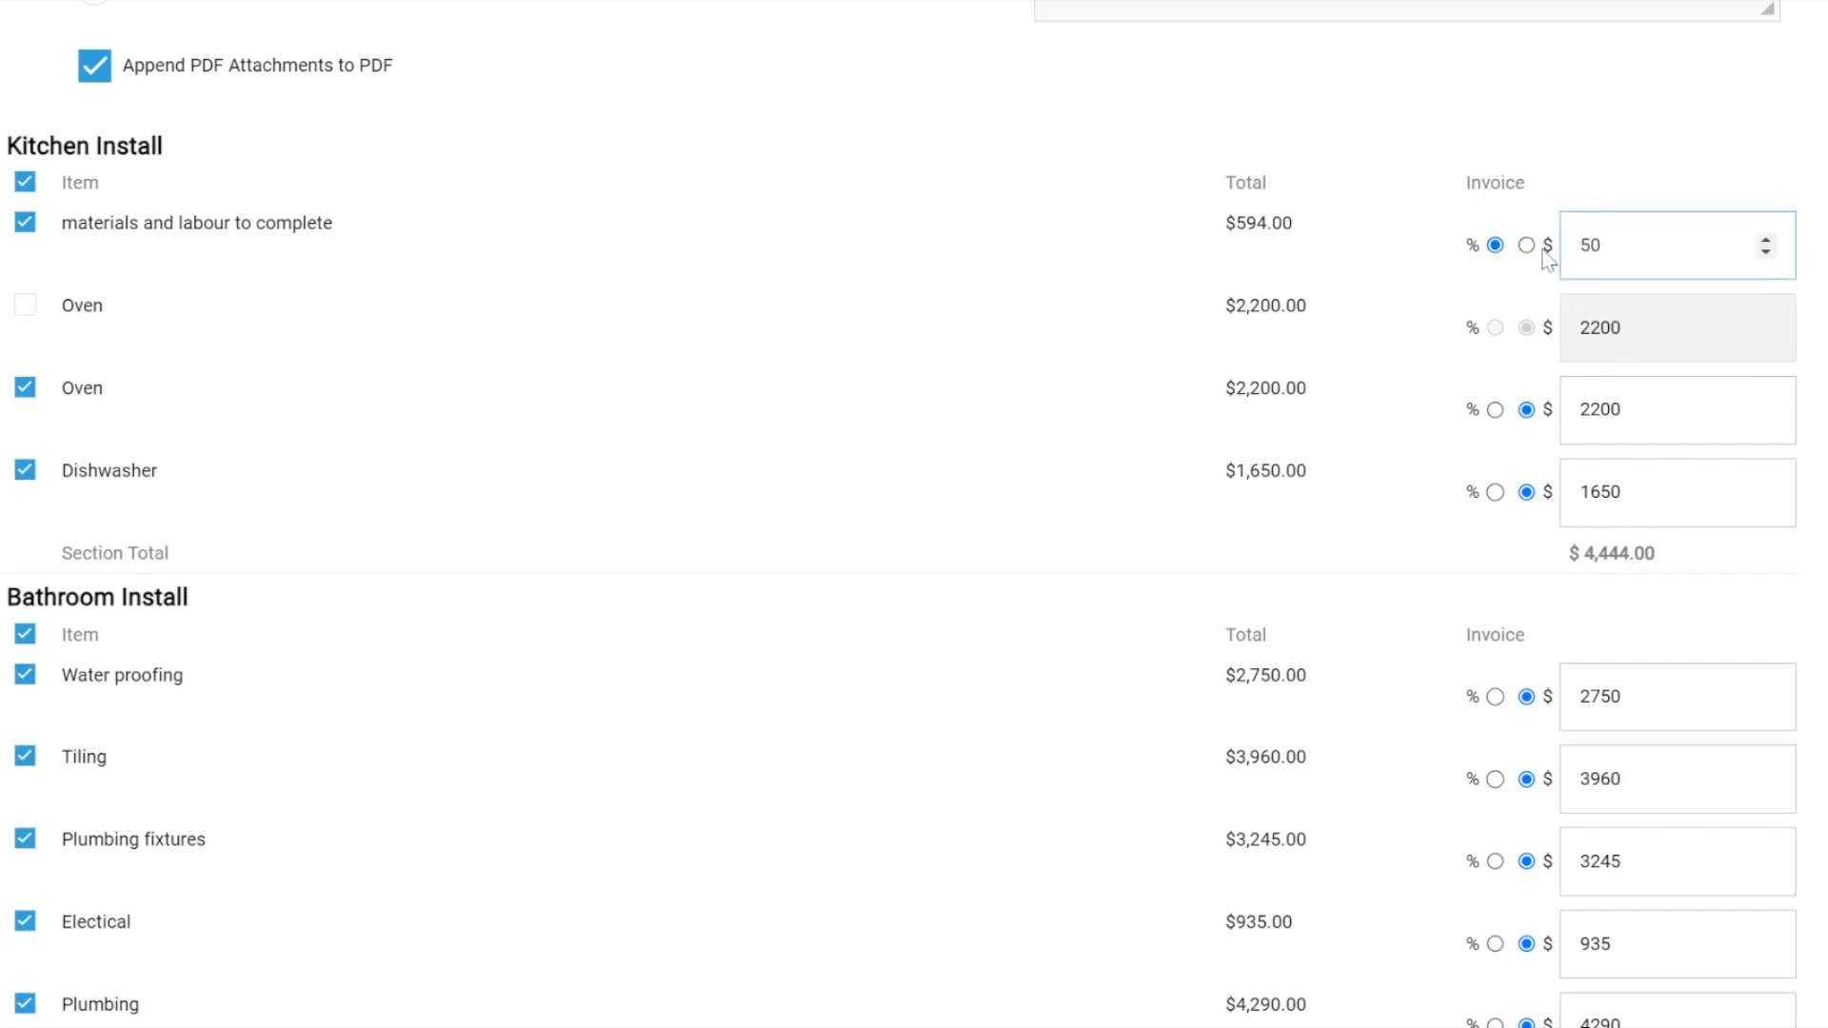
Invoice 10% of the second oven and $500 of the dishwasher in the Kitchen Install section.
left_click(1495, 411)
key("Tab")
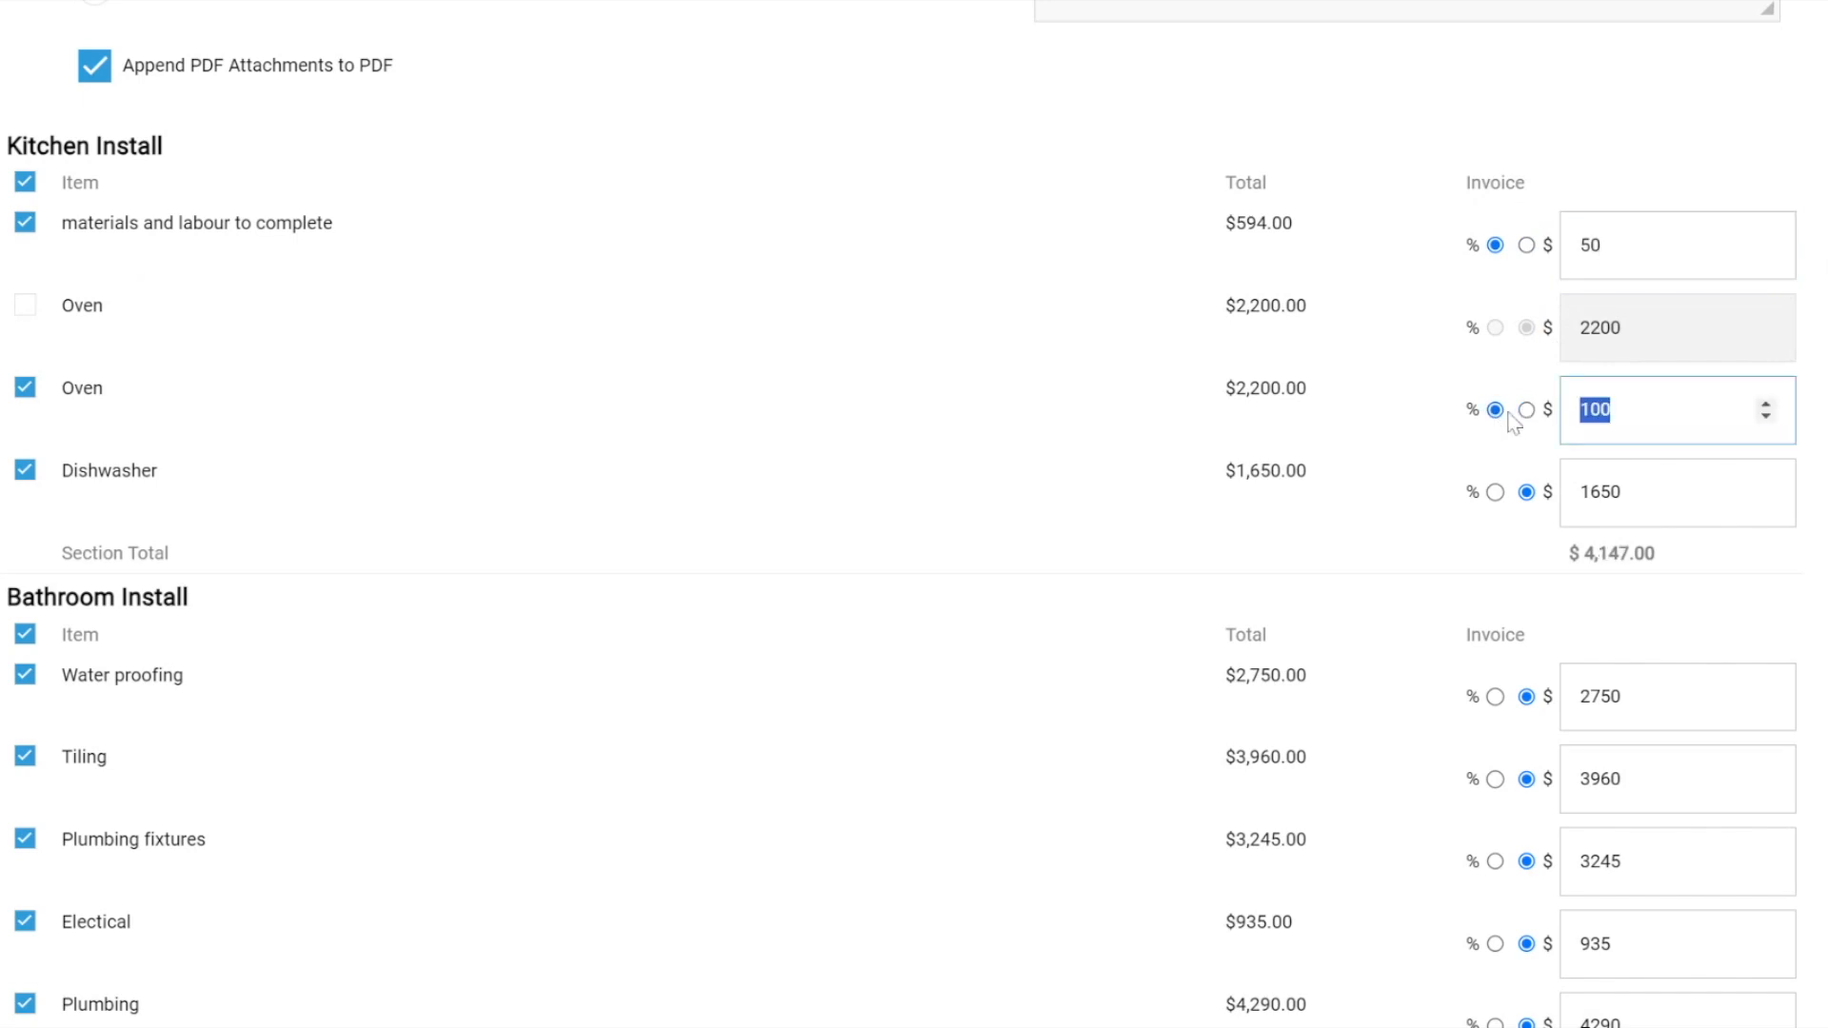
type("10")
left_click(1527, 493)
type("500")
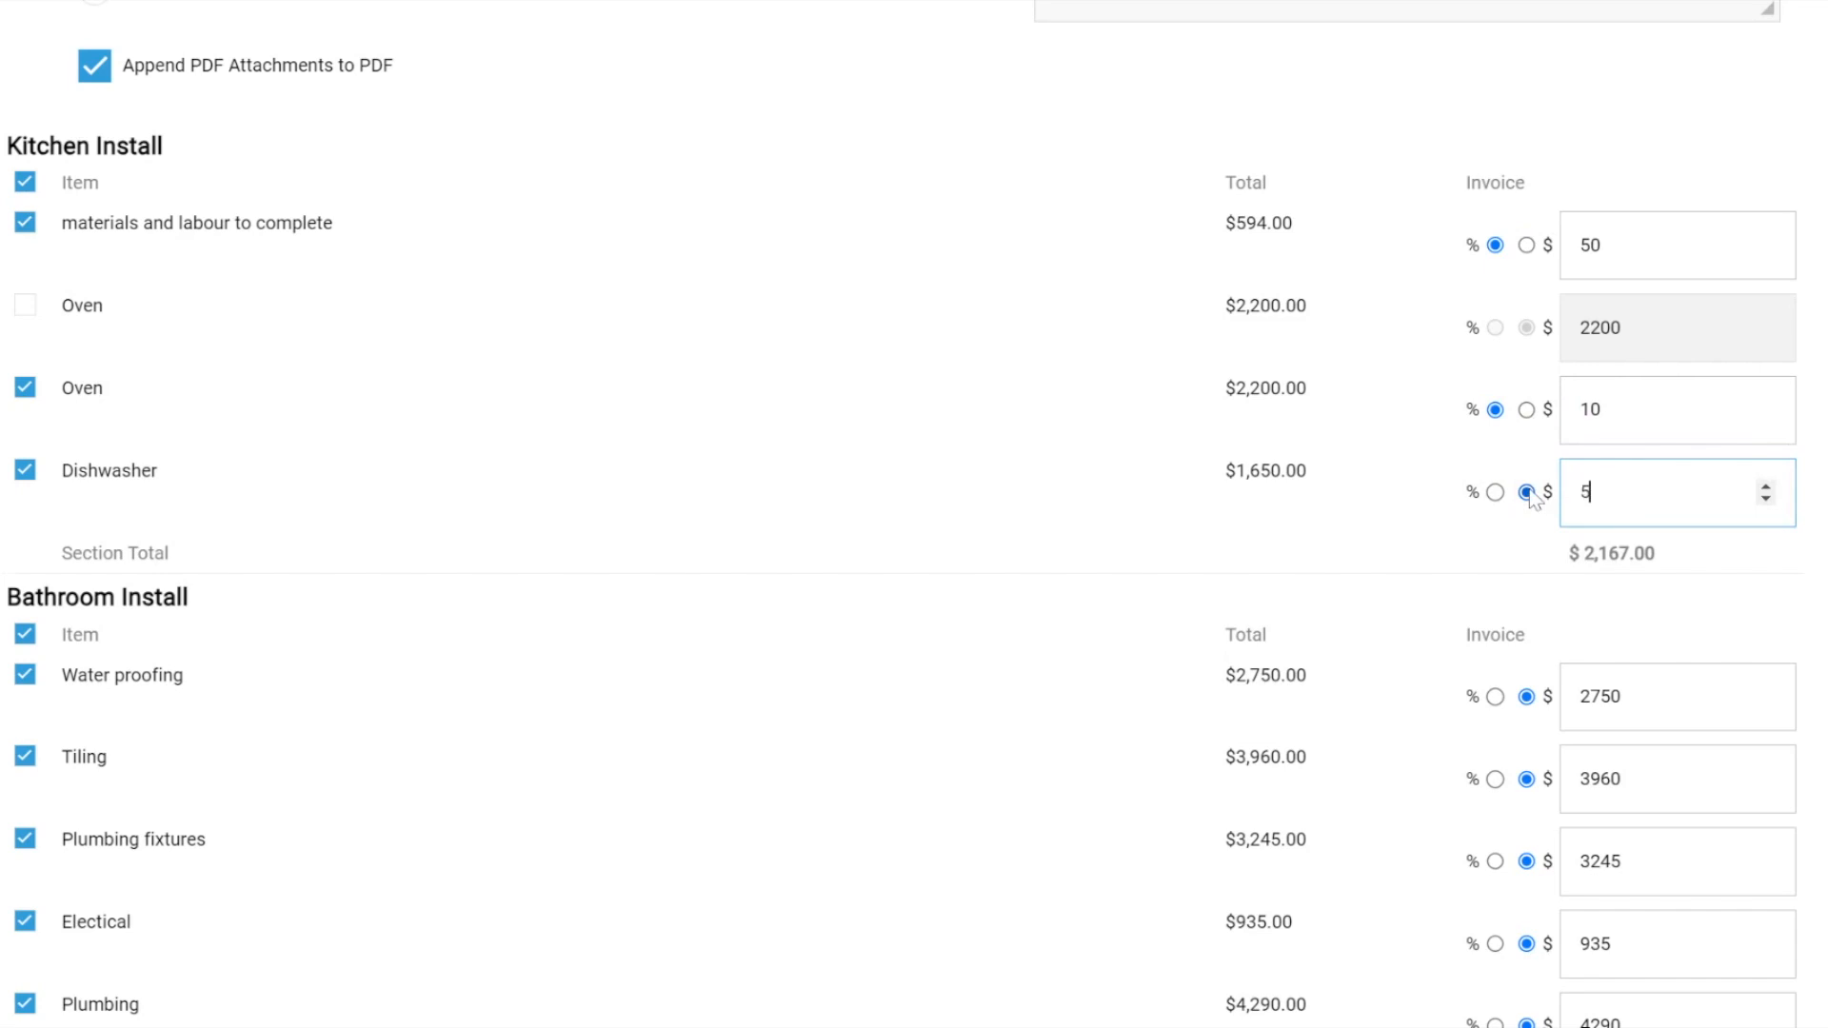
left_click(1383, 557)
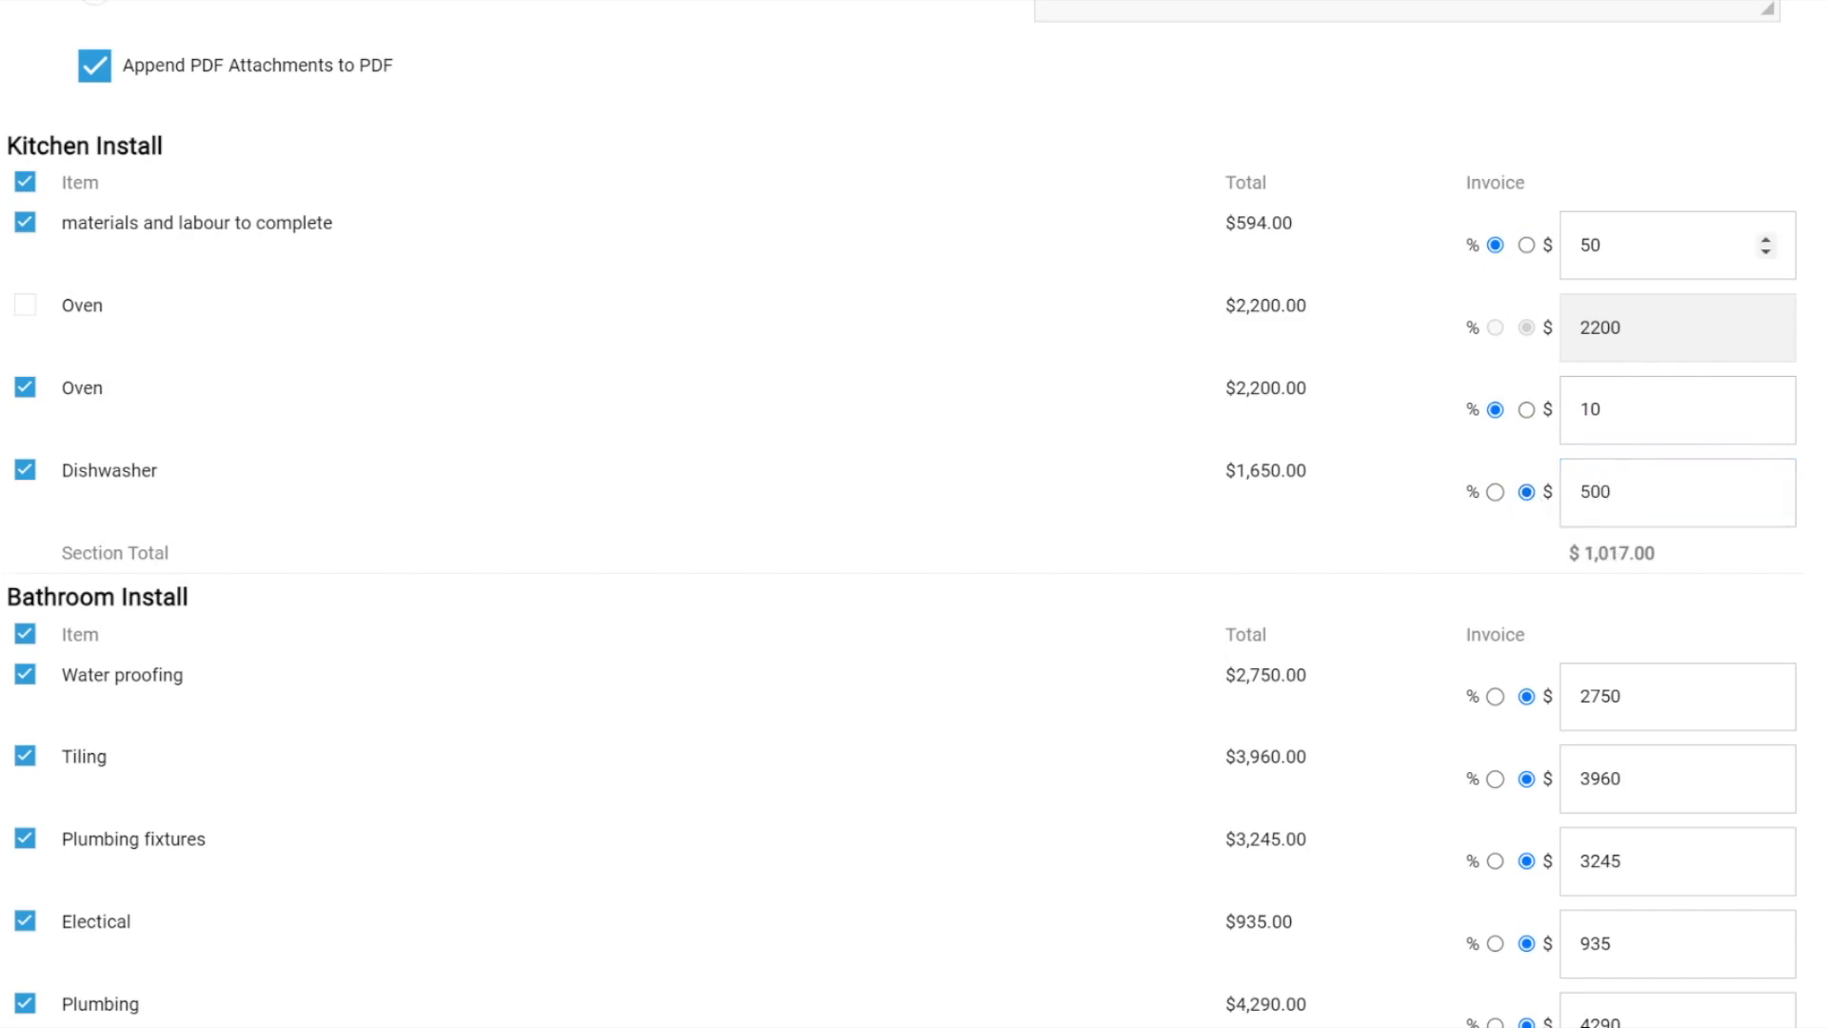
Exclude the entire Bathroom Install section from the invoice.
scroll(1265, 620, "down", 2)
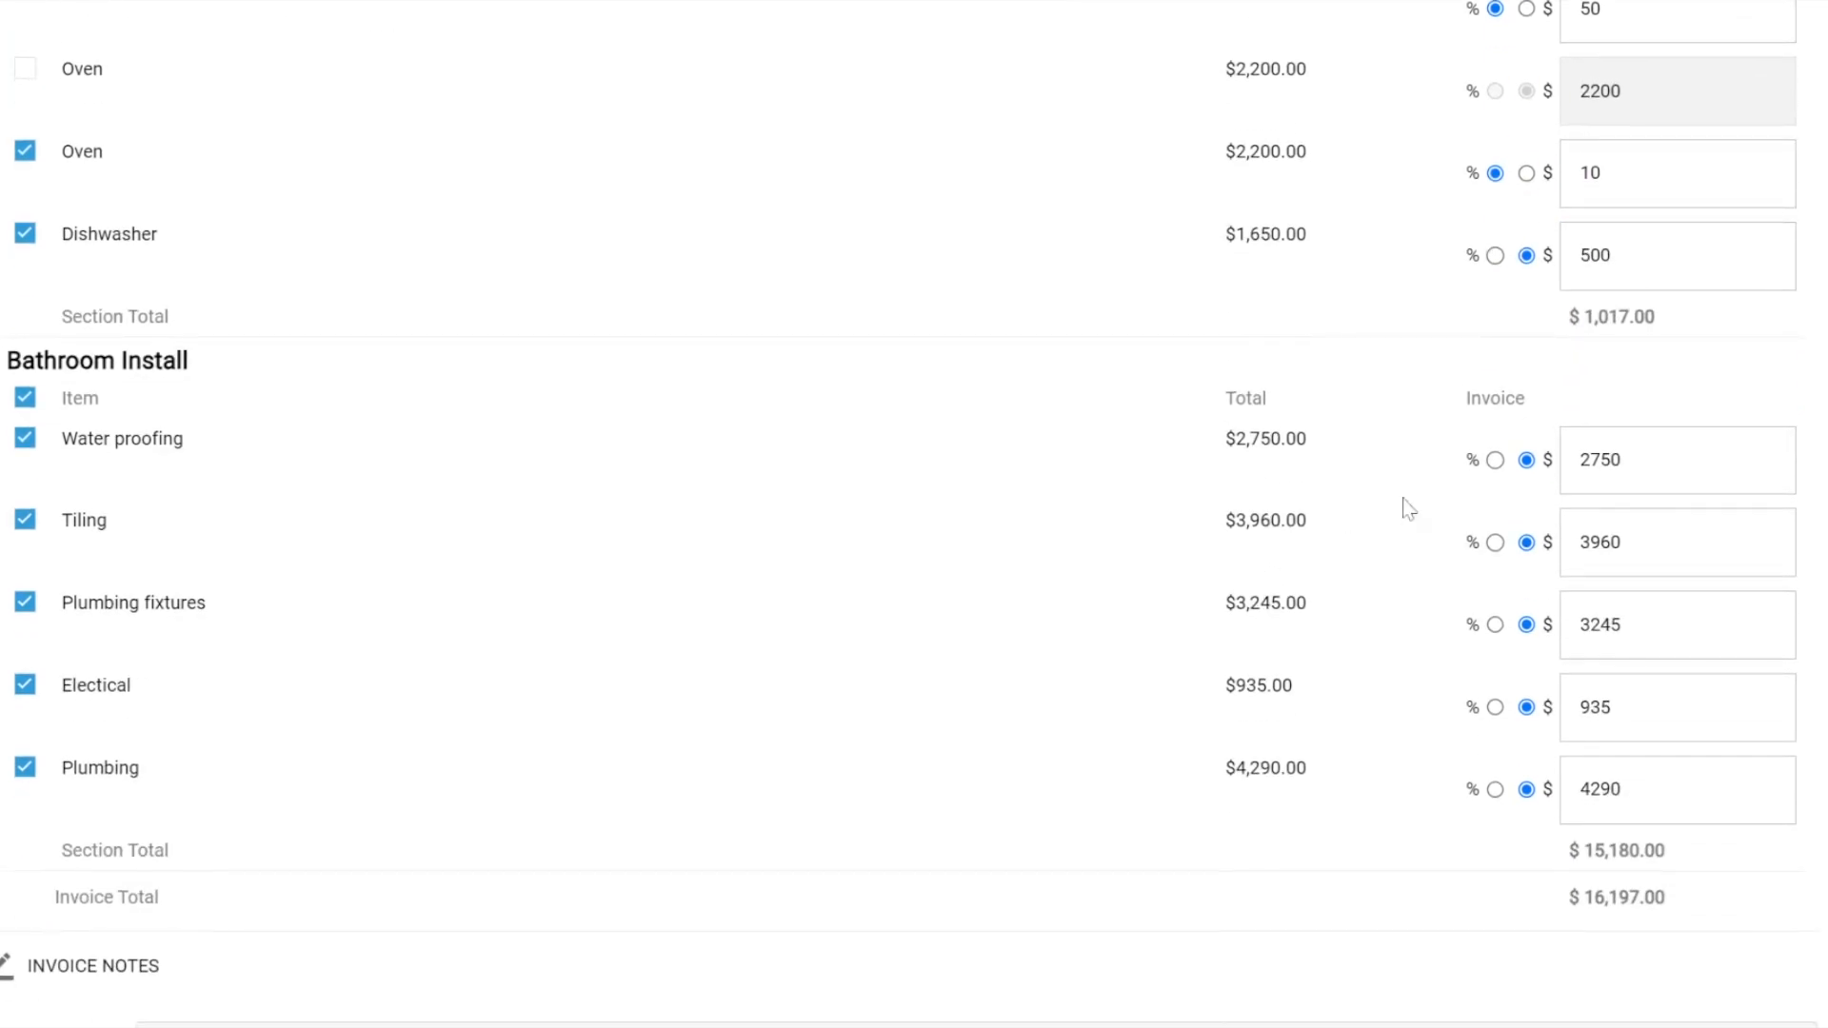
scroll(1408, 869, "down", 3)
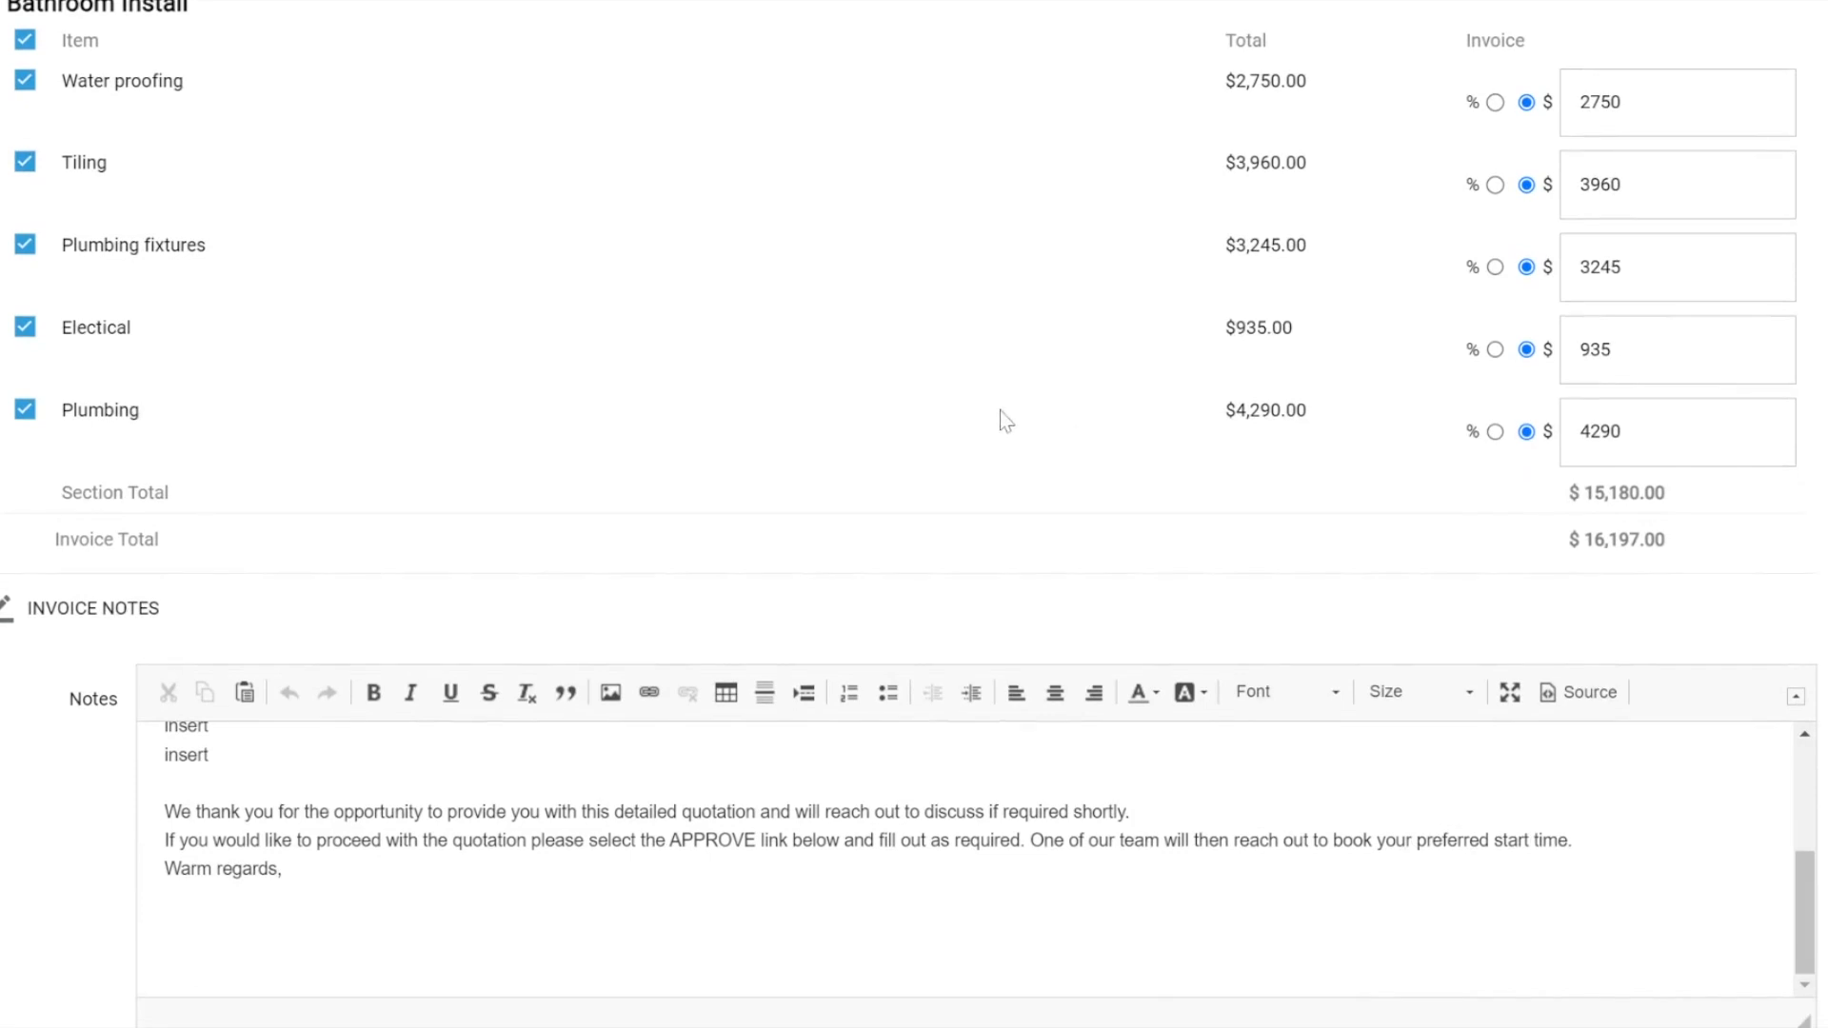
scroll(868, 285, "up", 2)
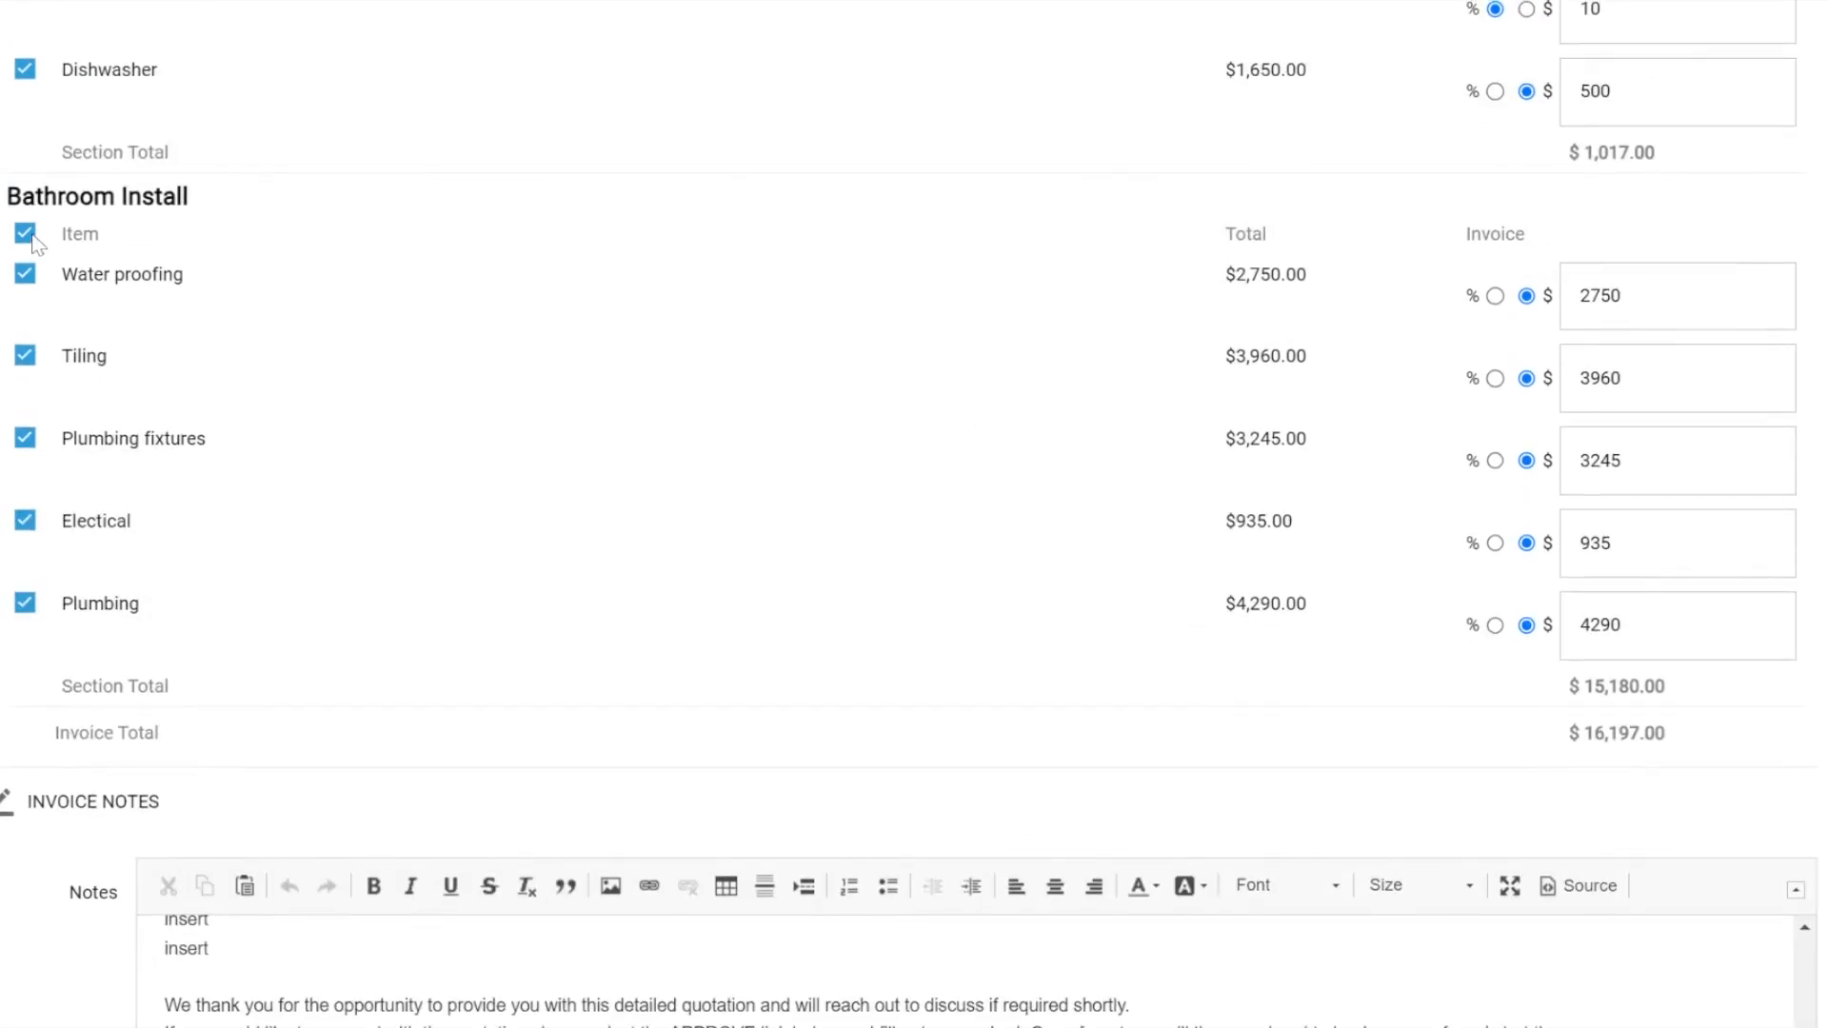
left_click(25, 233)
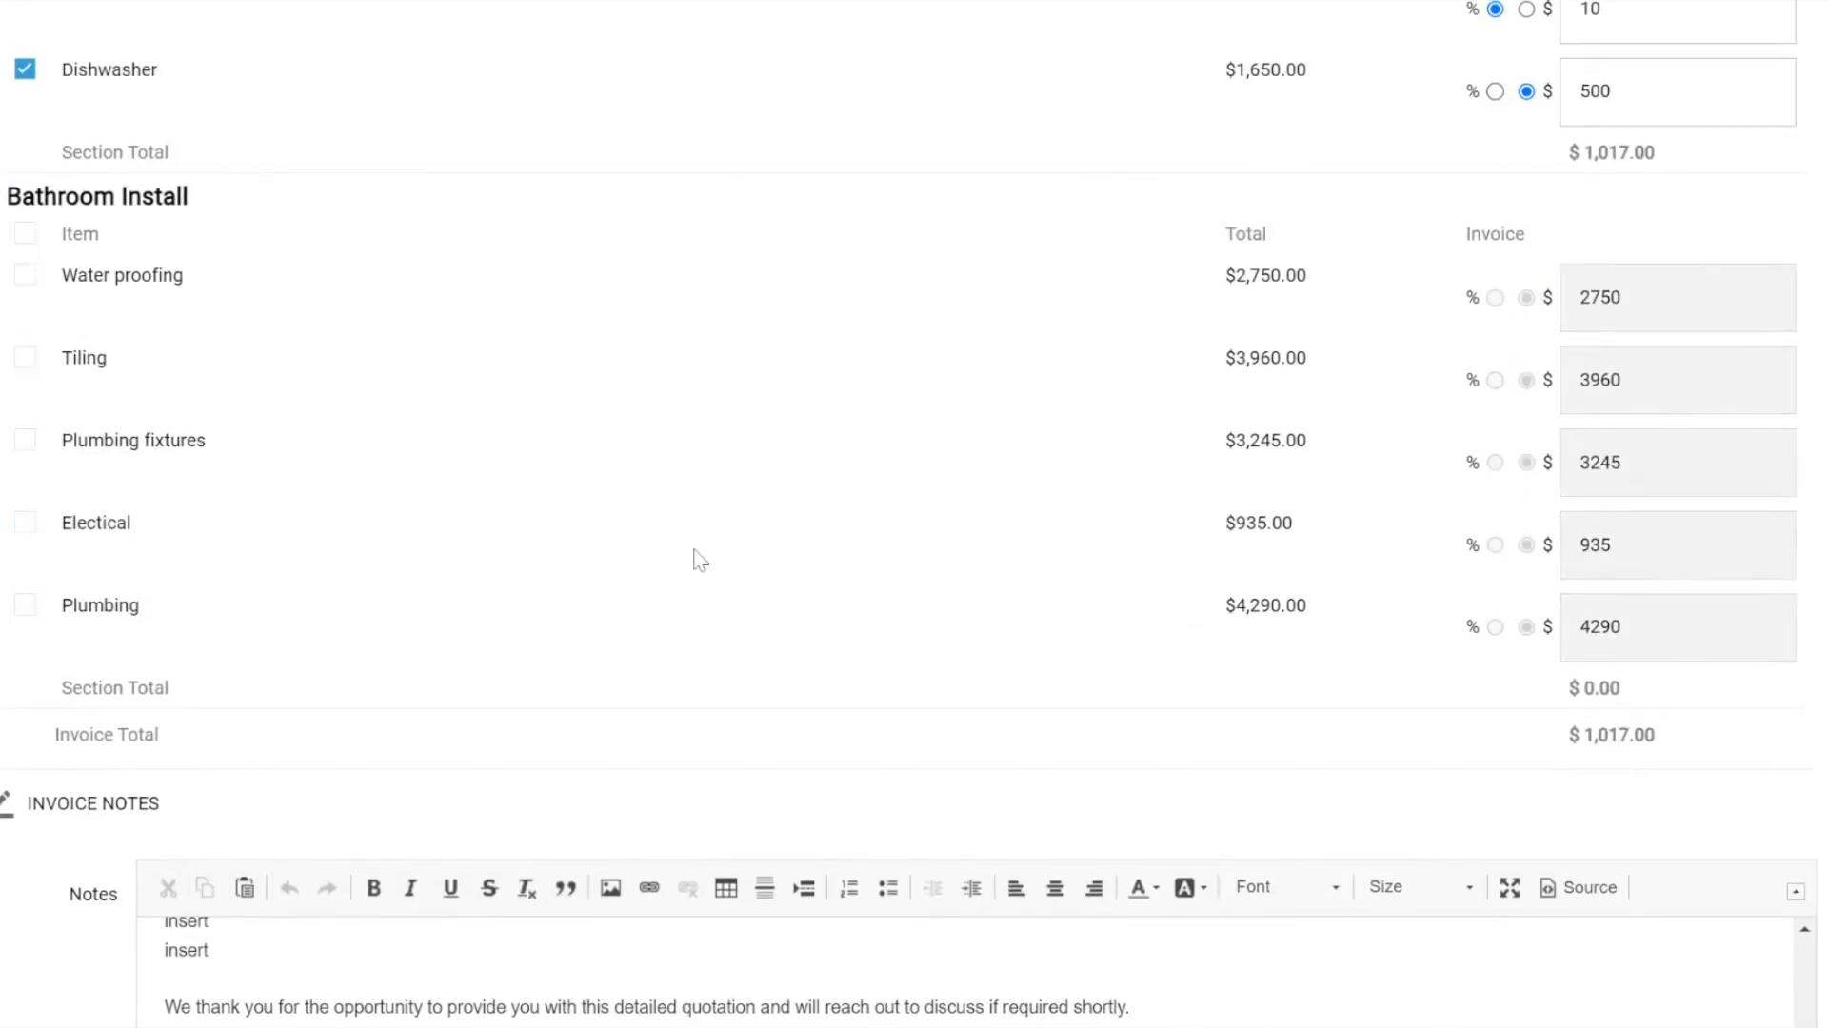
scroll(695, 552, "up", 5)
scroll(695, 552, "down", 5)
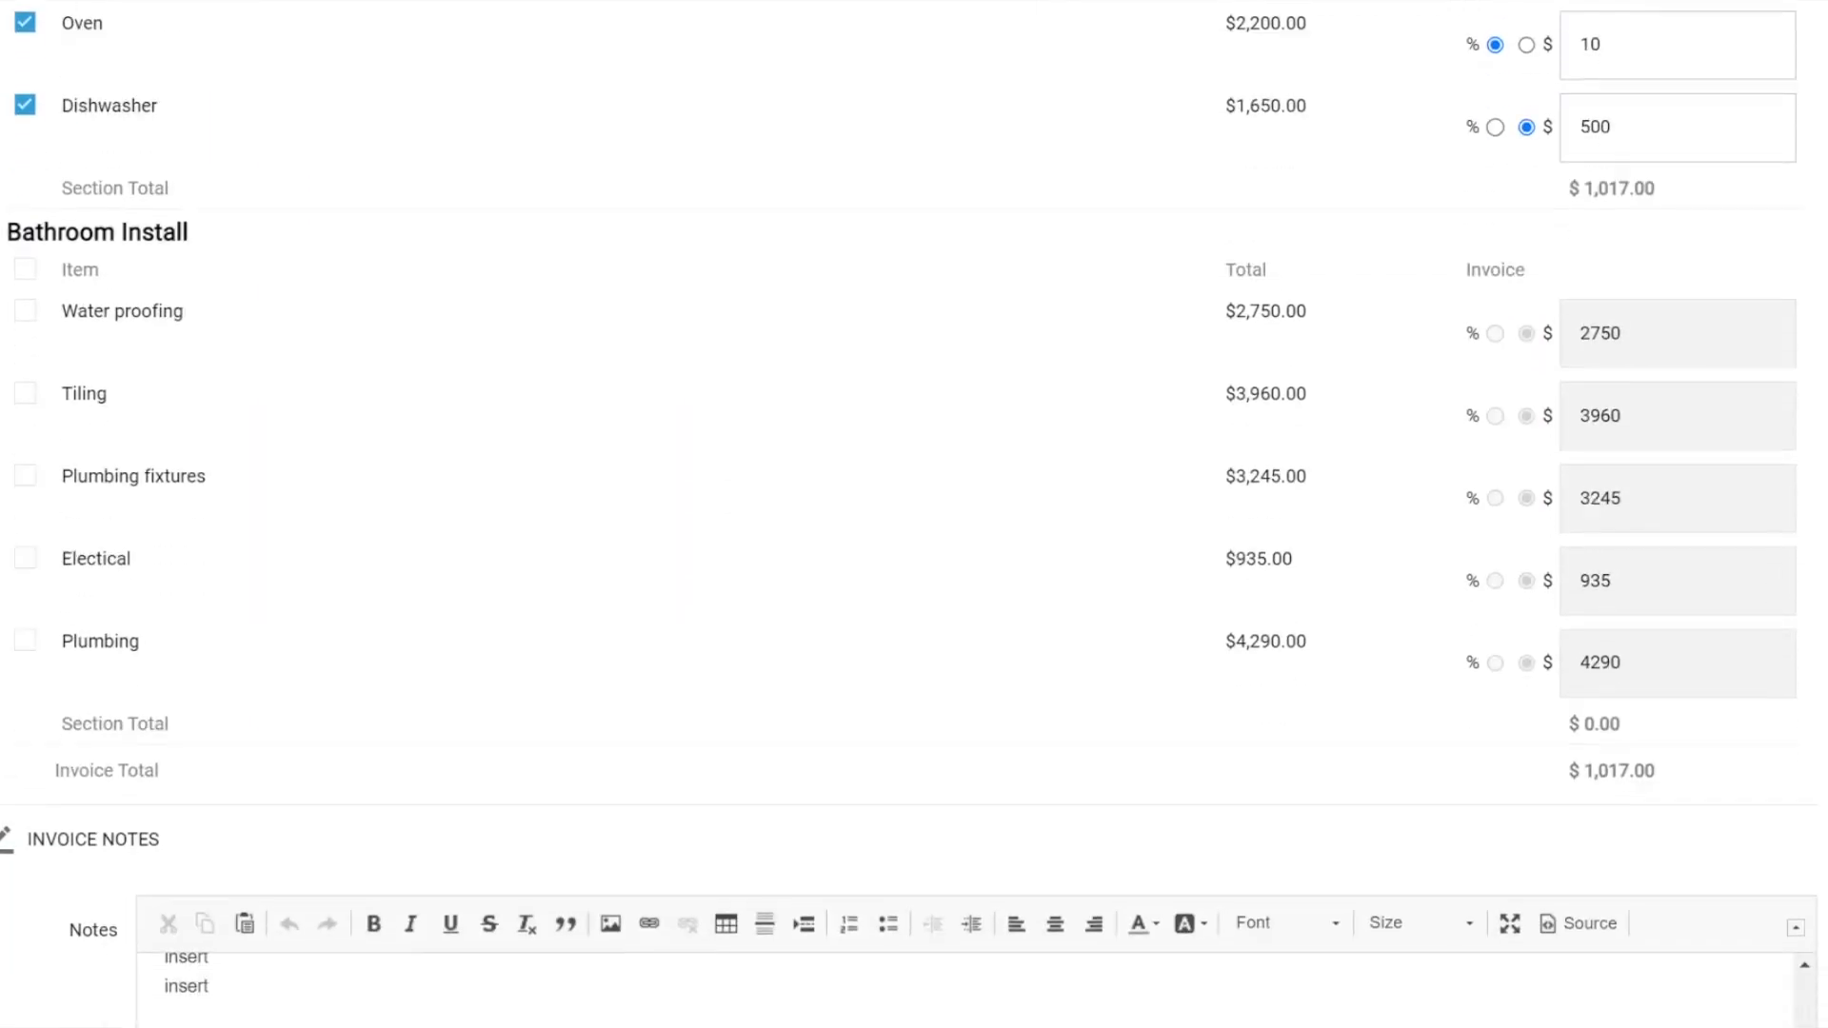
Remove the QT_0015_Quote Terms and Conditions.pdf attachment from the invoice.
scroll(648, 533, "down", 4)
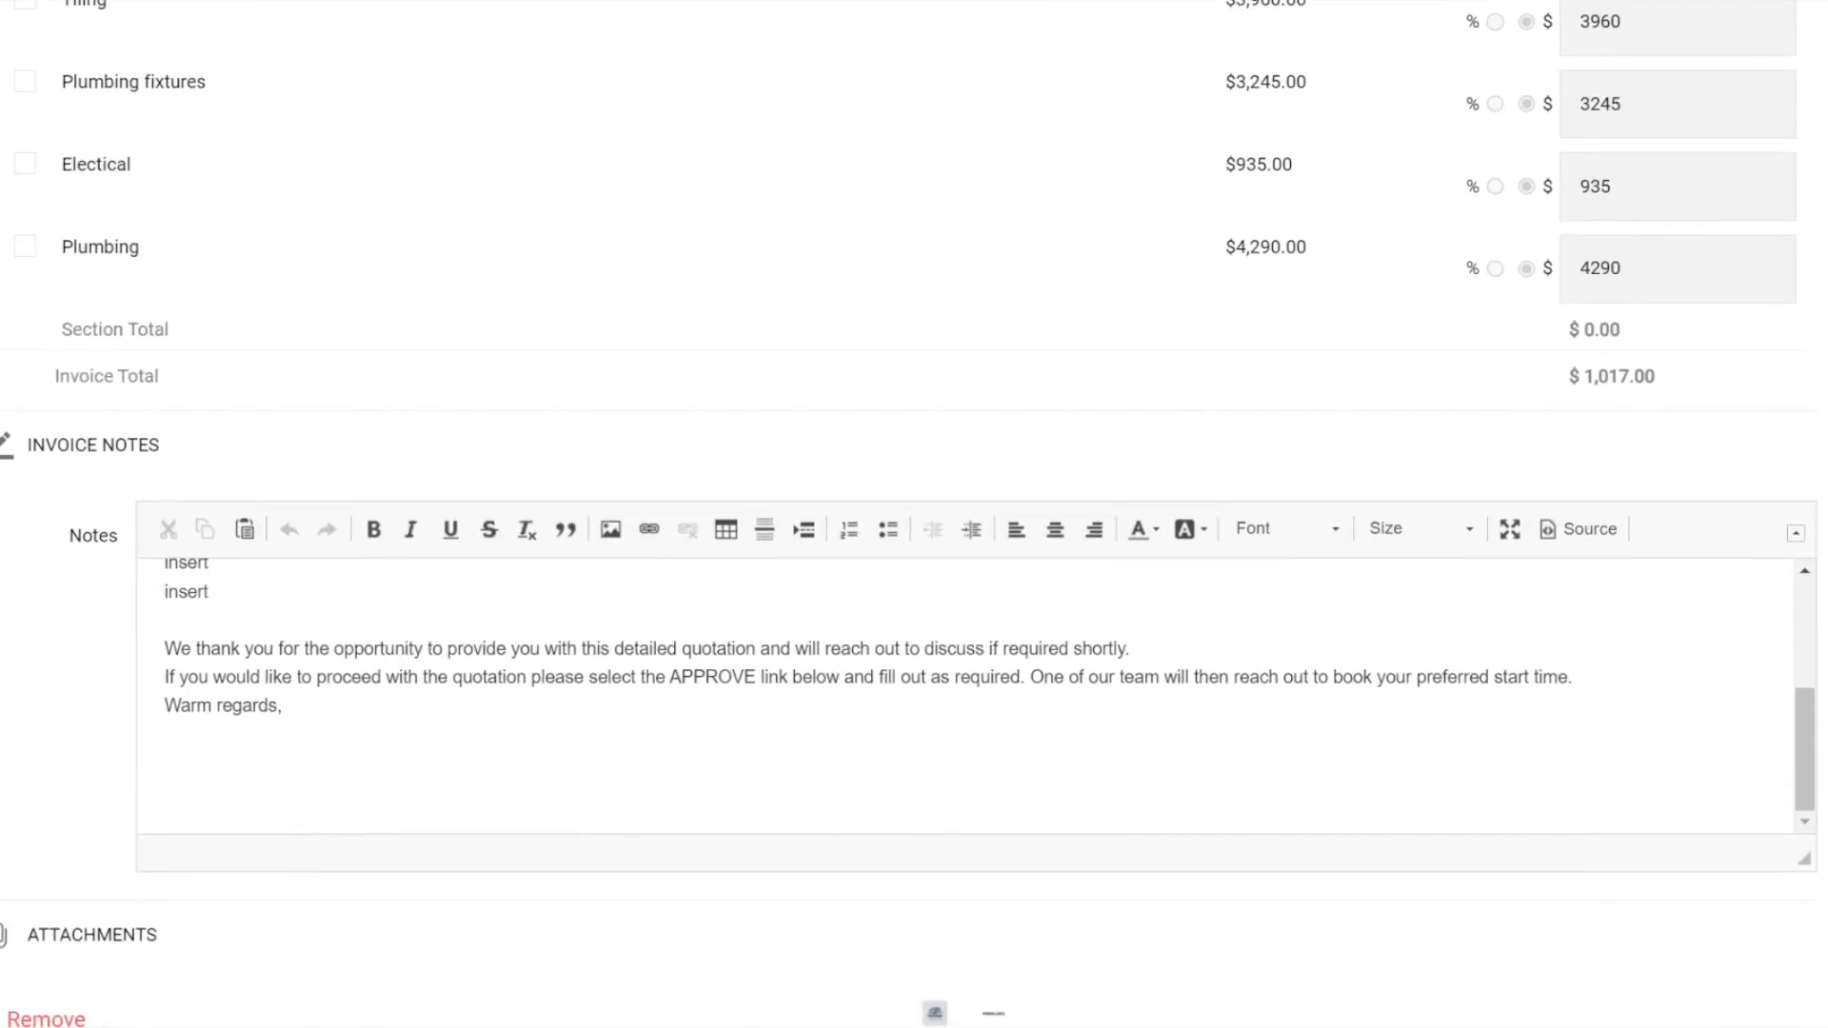
scroll(1035, 664, "down", 4)
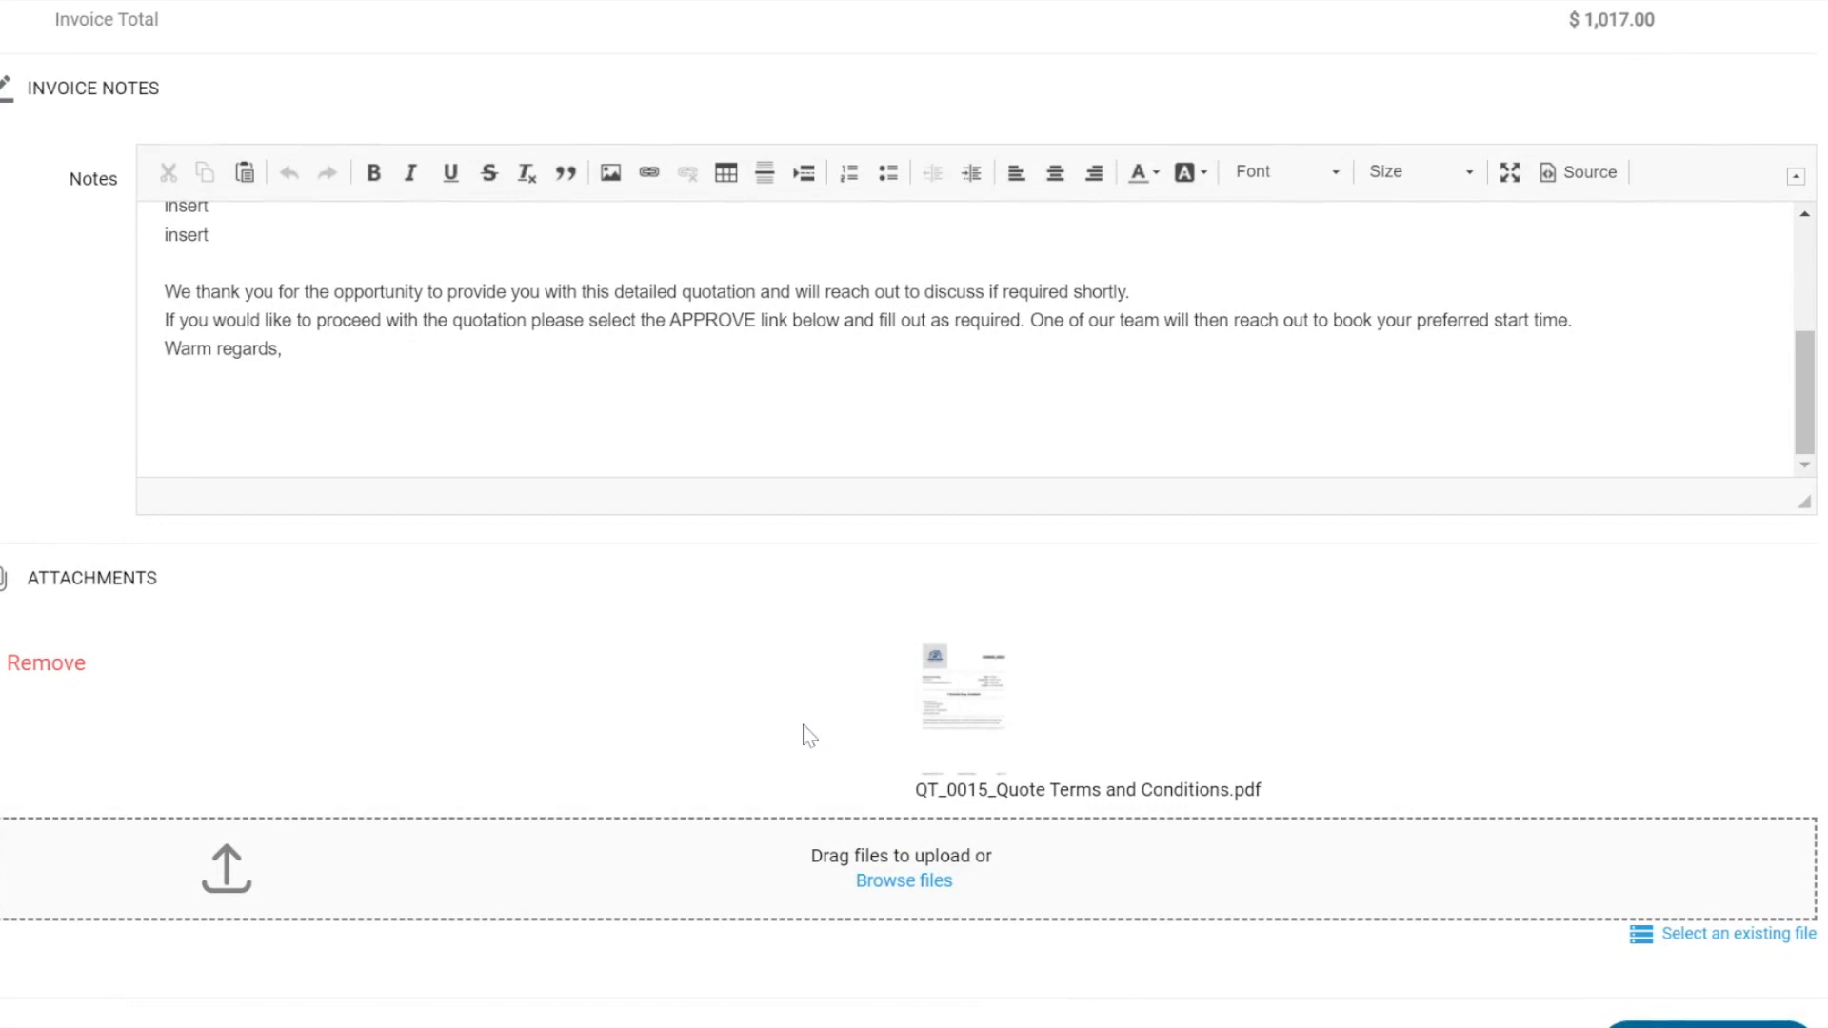
scroll(805, 735, "down", 1)
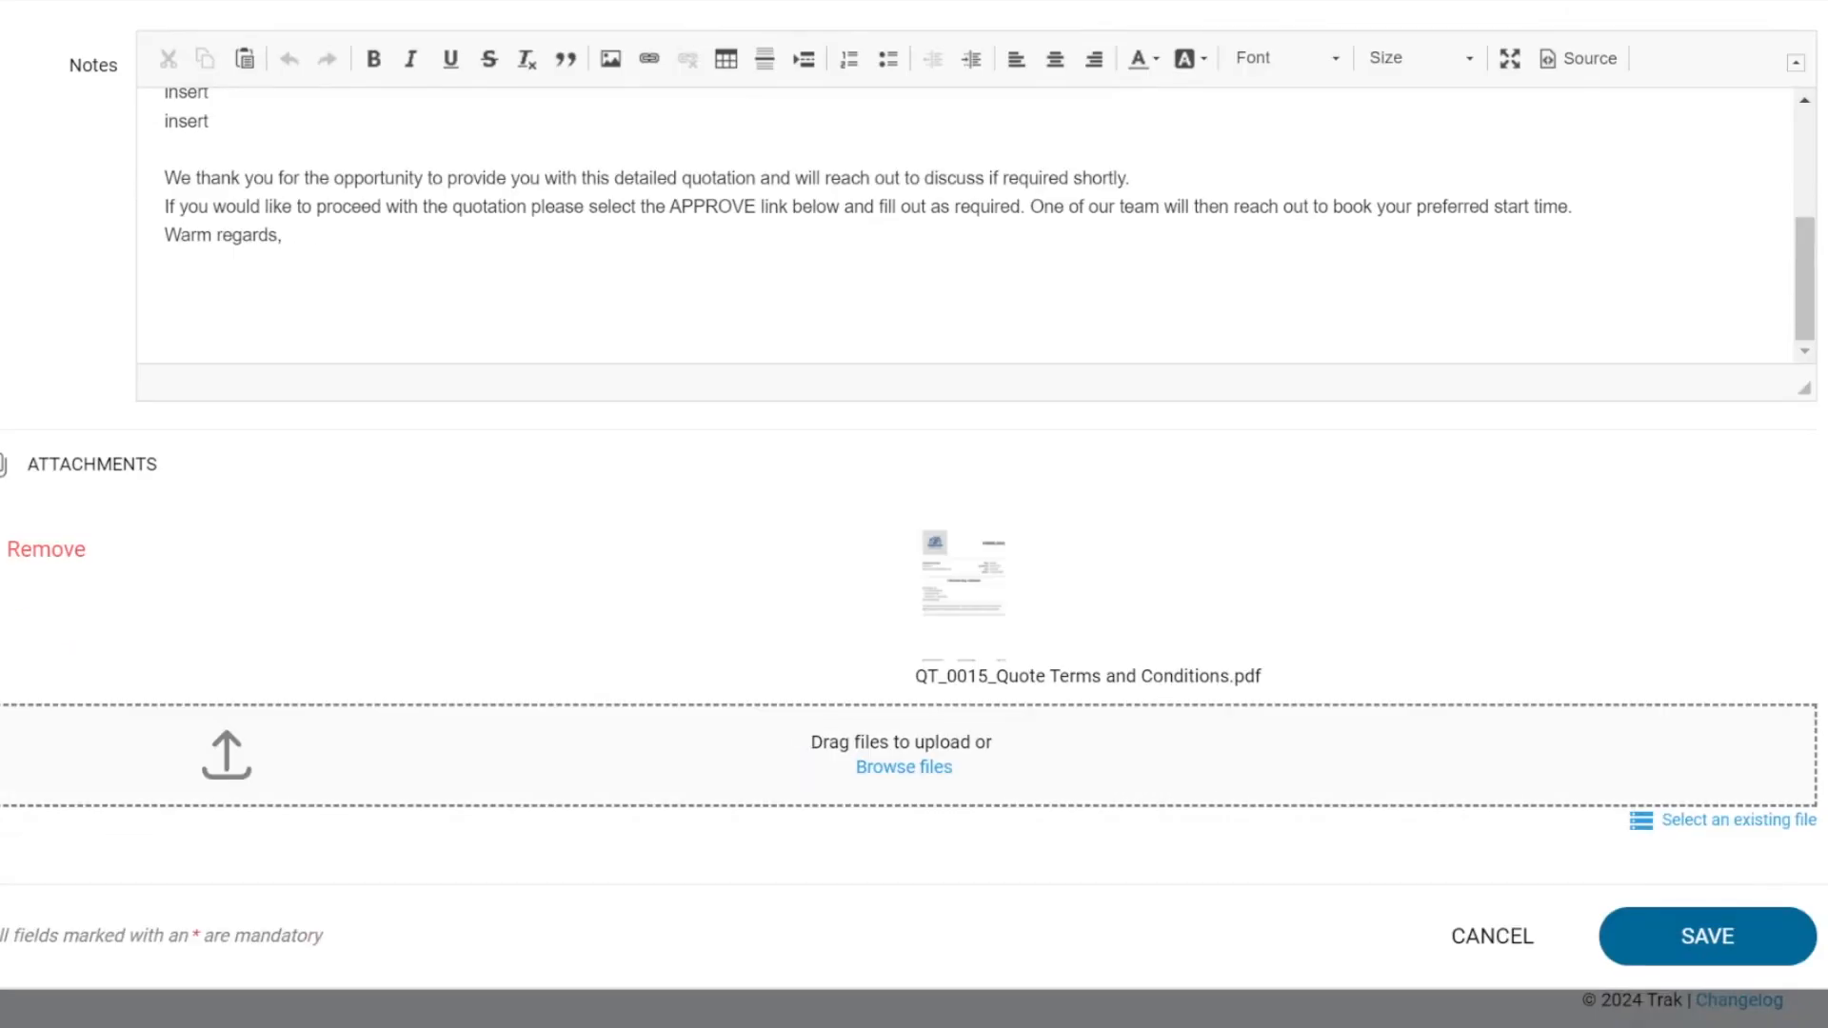
left_click(41, 553)
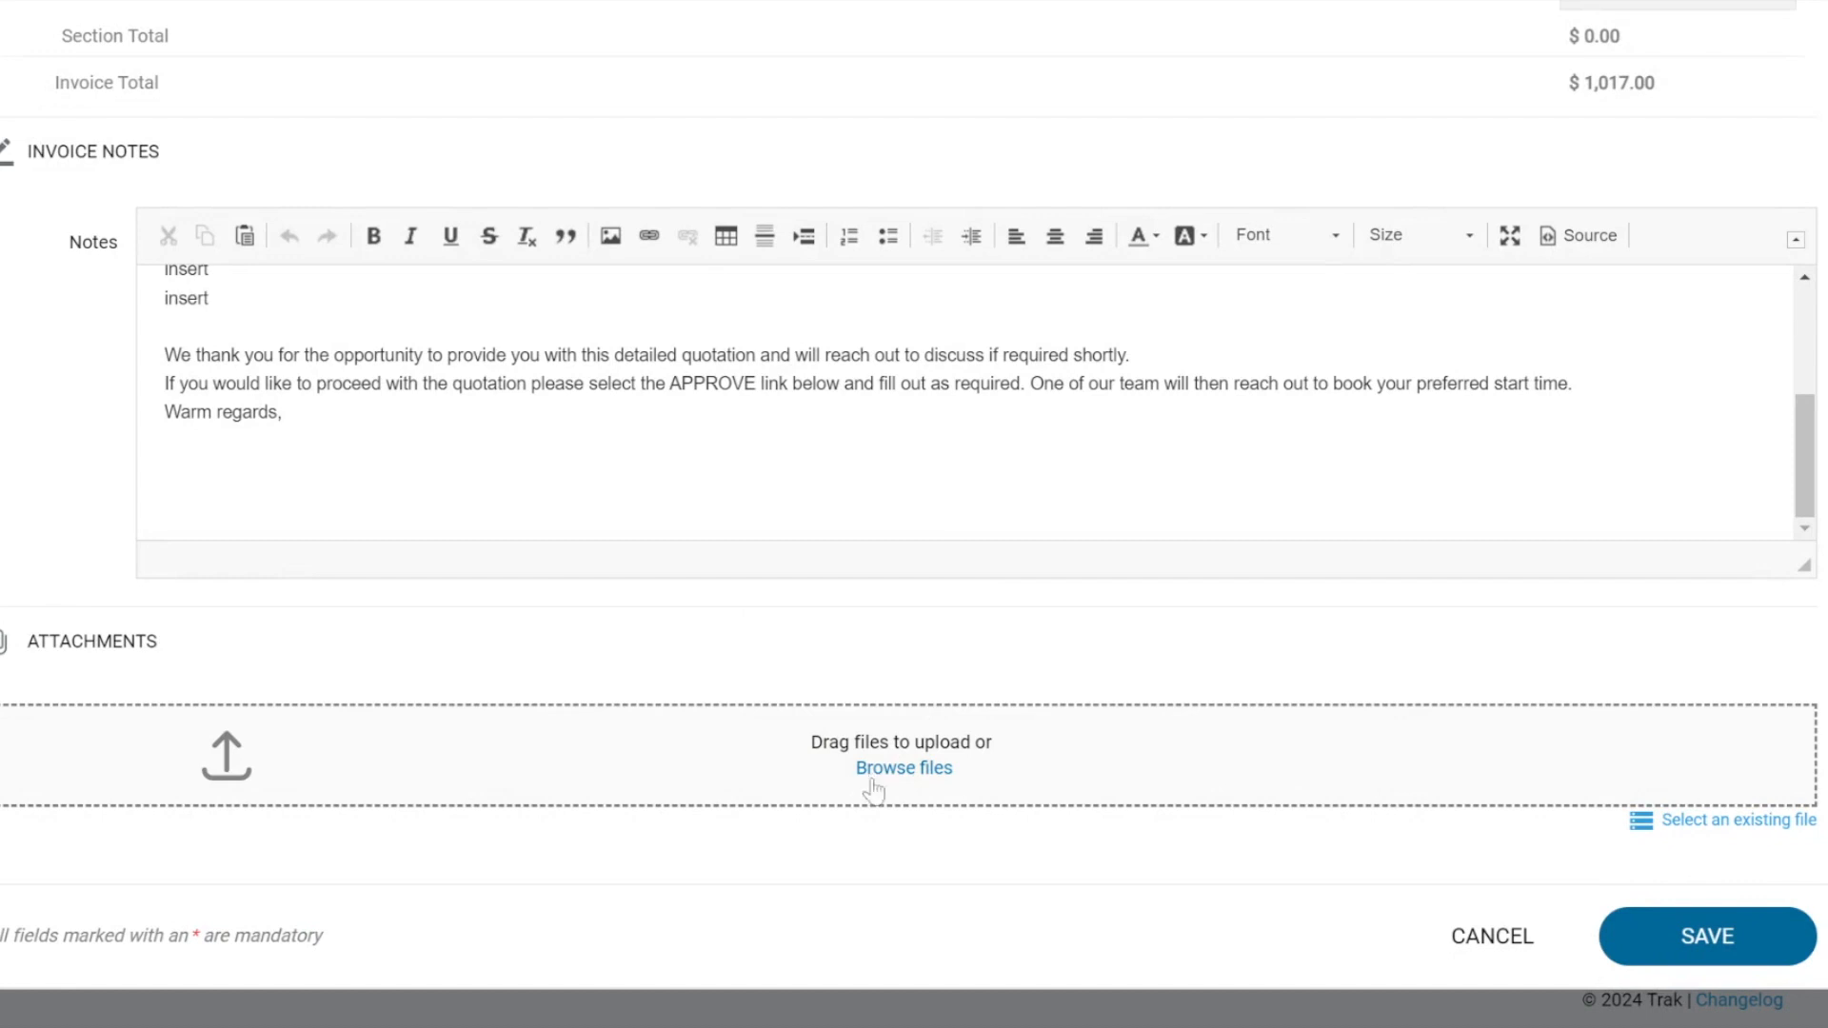
Browse the recent stored files without attaching any, and save the partial invoice.
left_click(1733, 829)
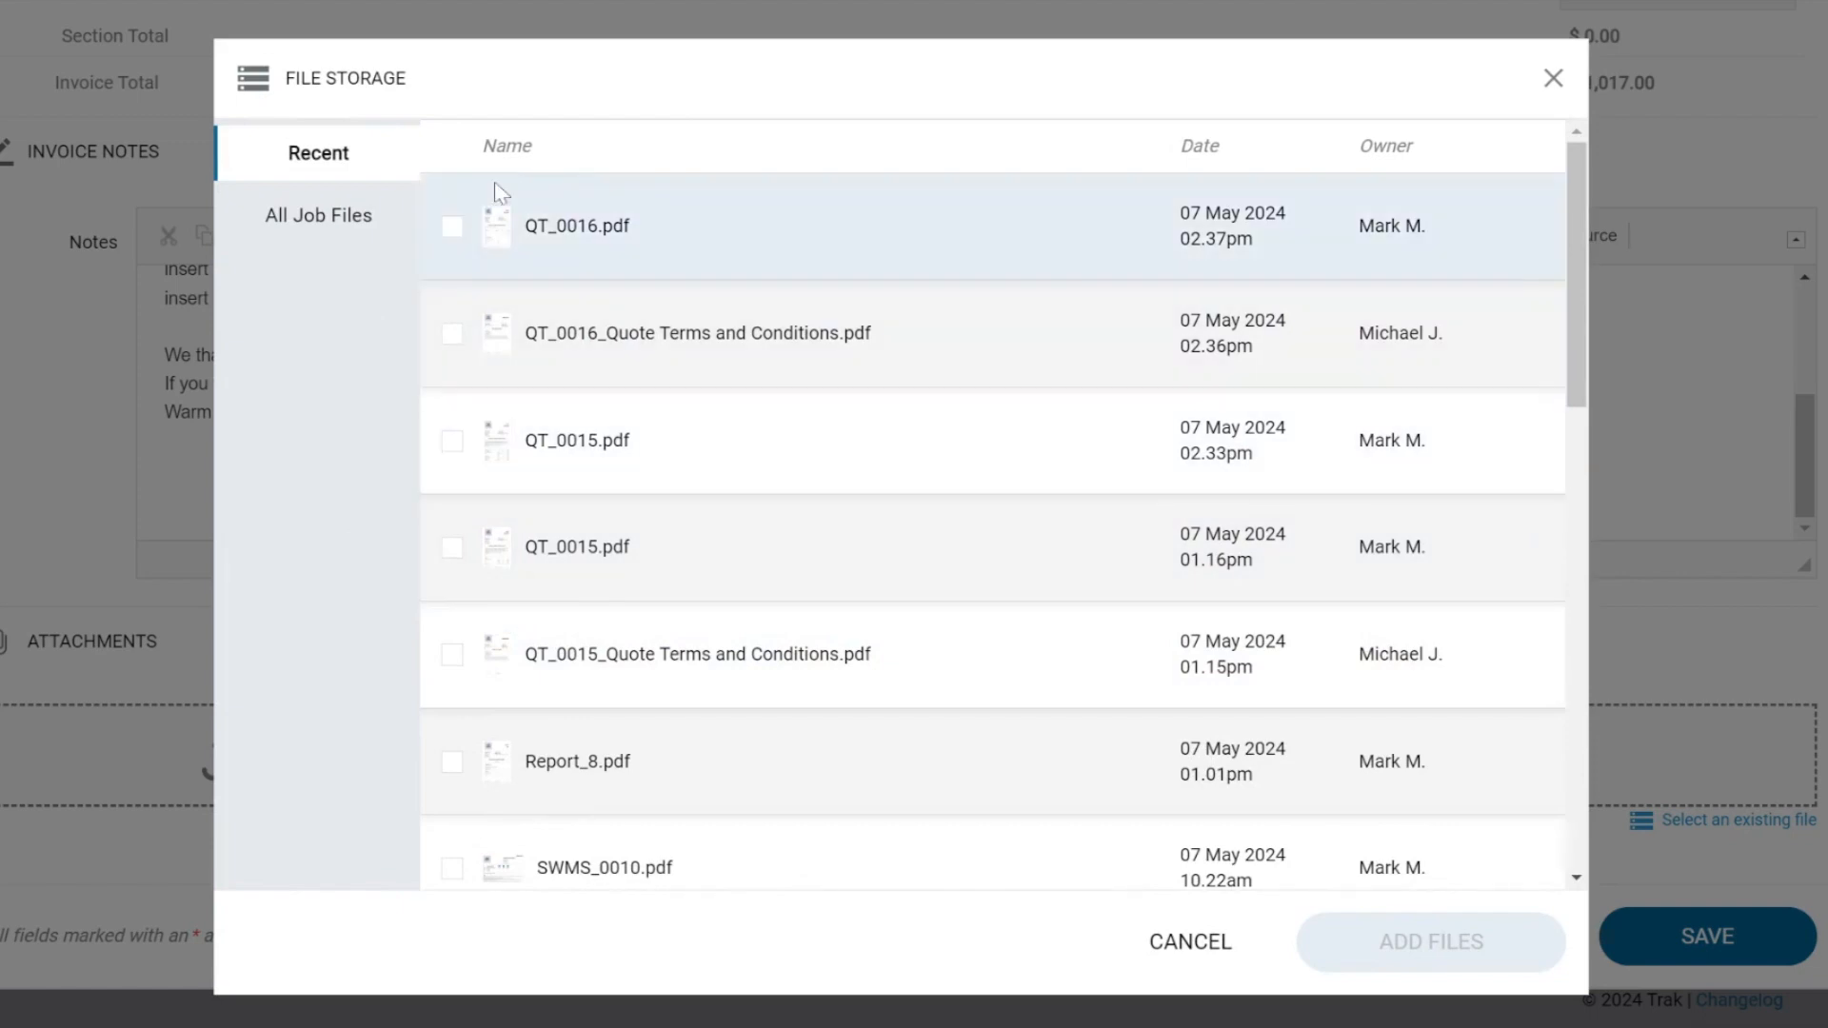
left_click(1552, 80)
left_click(1674, 957)
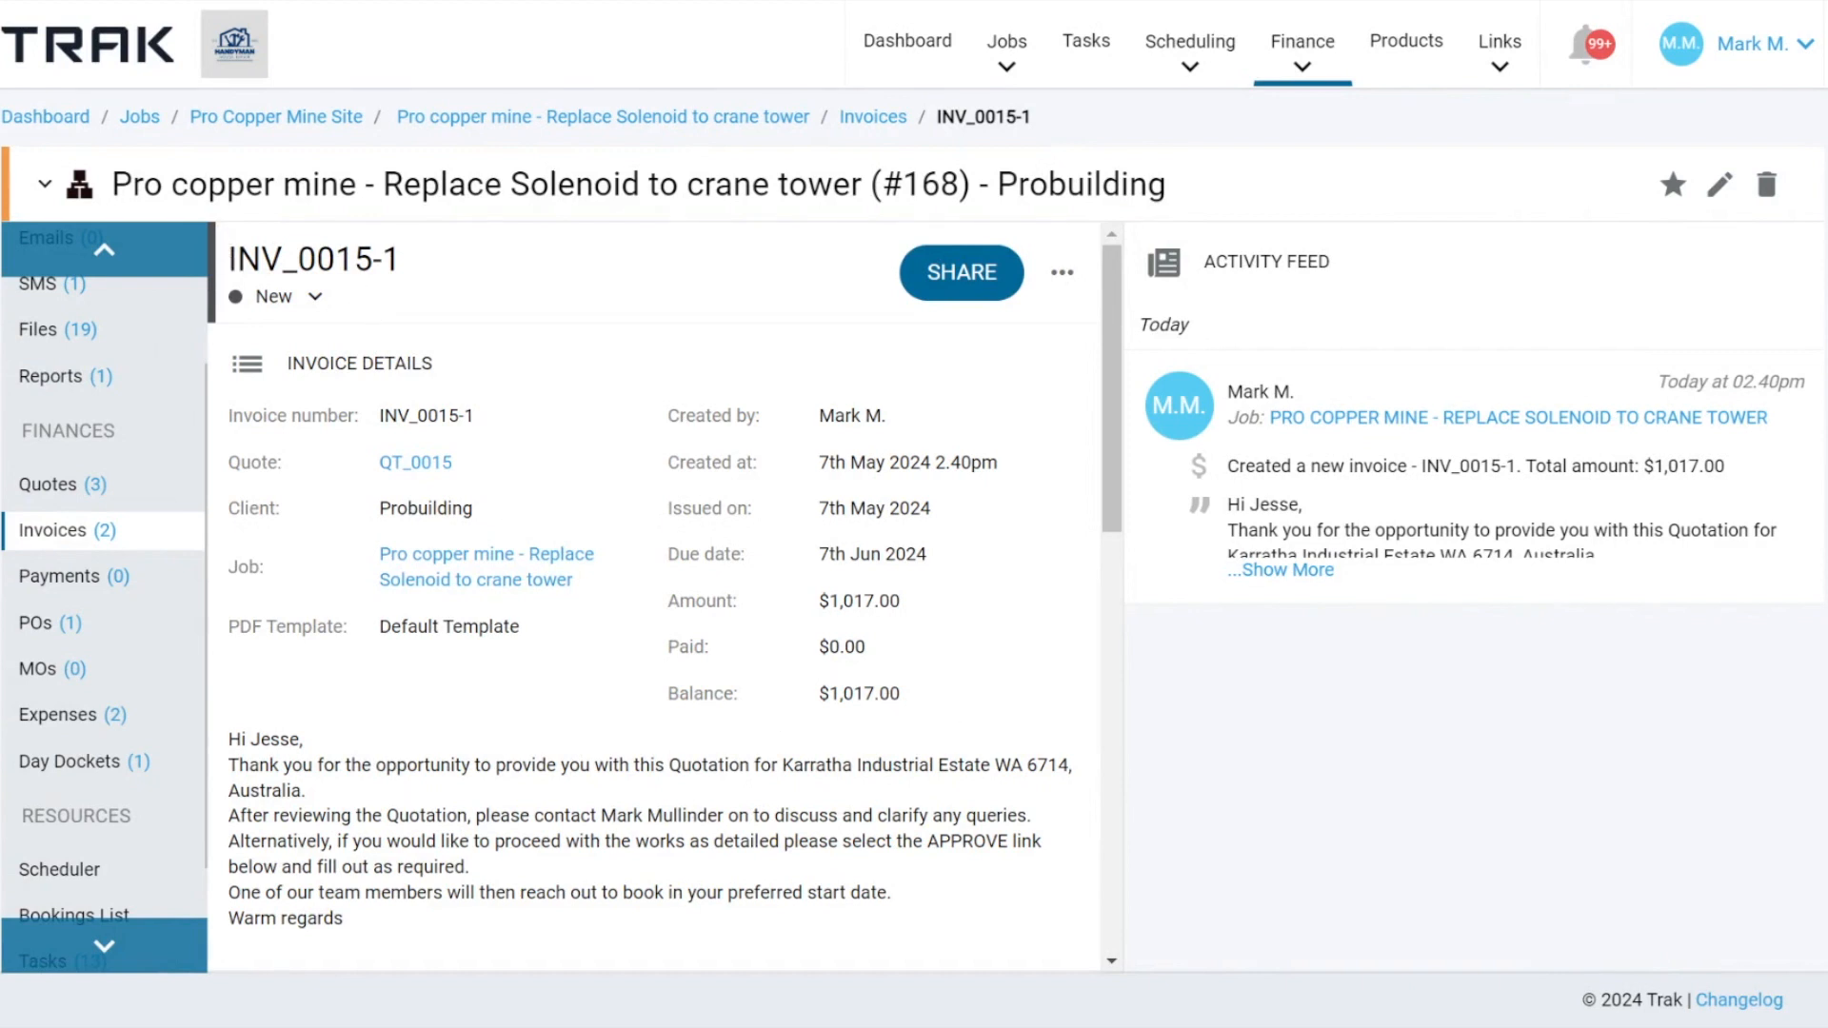
Examine the saved invoice's number, comparing its quote-based part with its suffix.
left_click_drag(228, 259, 372, 252)
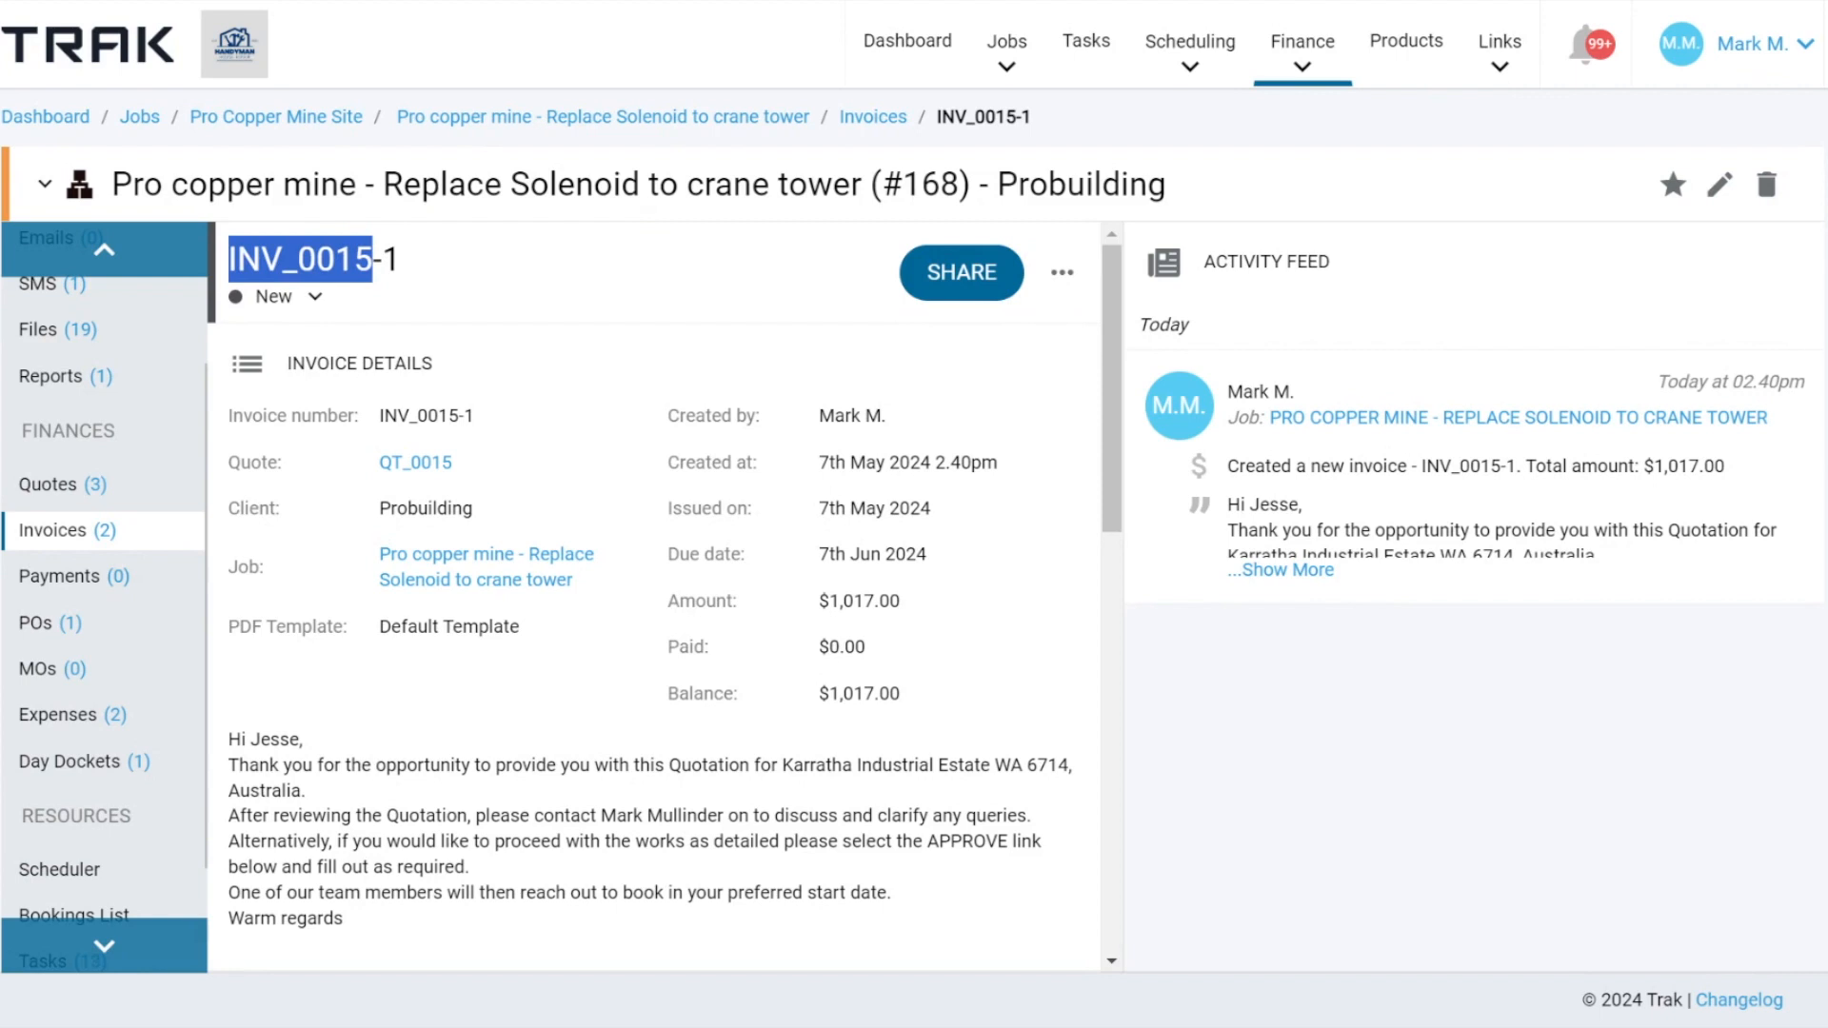
left_click(453, 268)
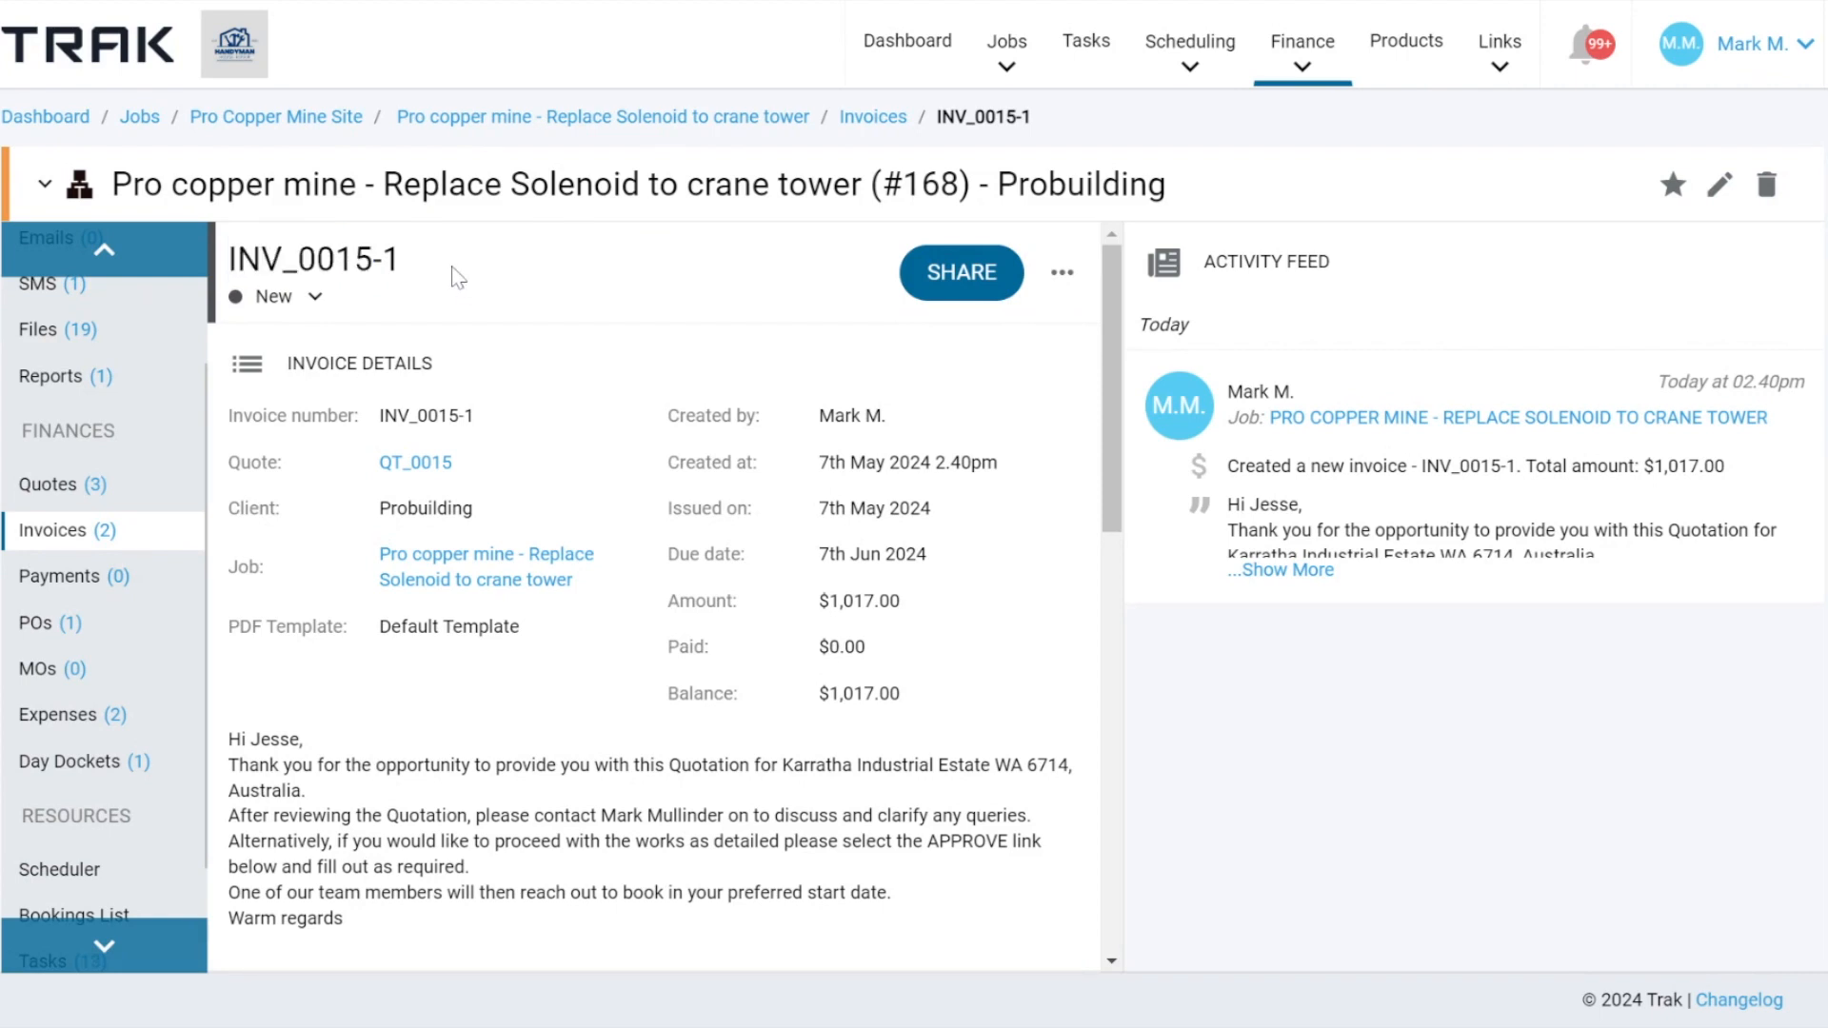
left_click_drag(373, 259, 419, 255)
View the option for recording a payment against the invoice and close it without recording one.
left_click(1061, 274)
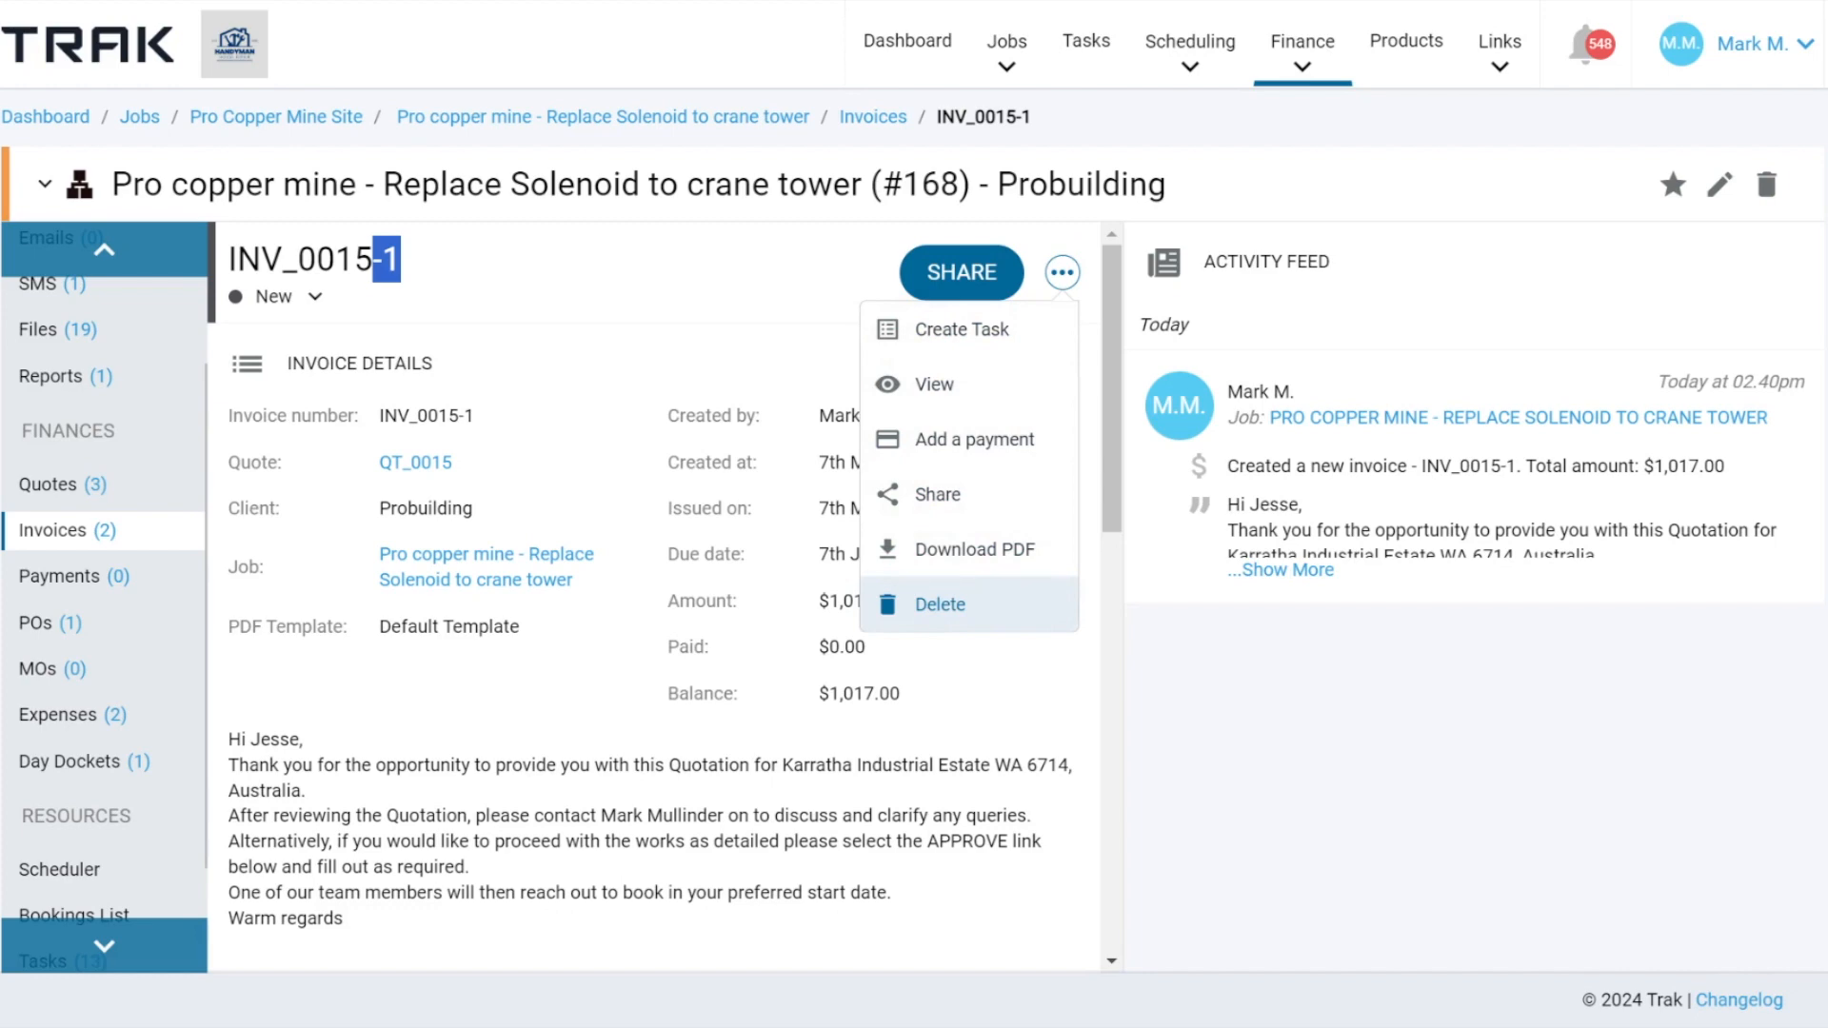
left_click(957, 439)
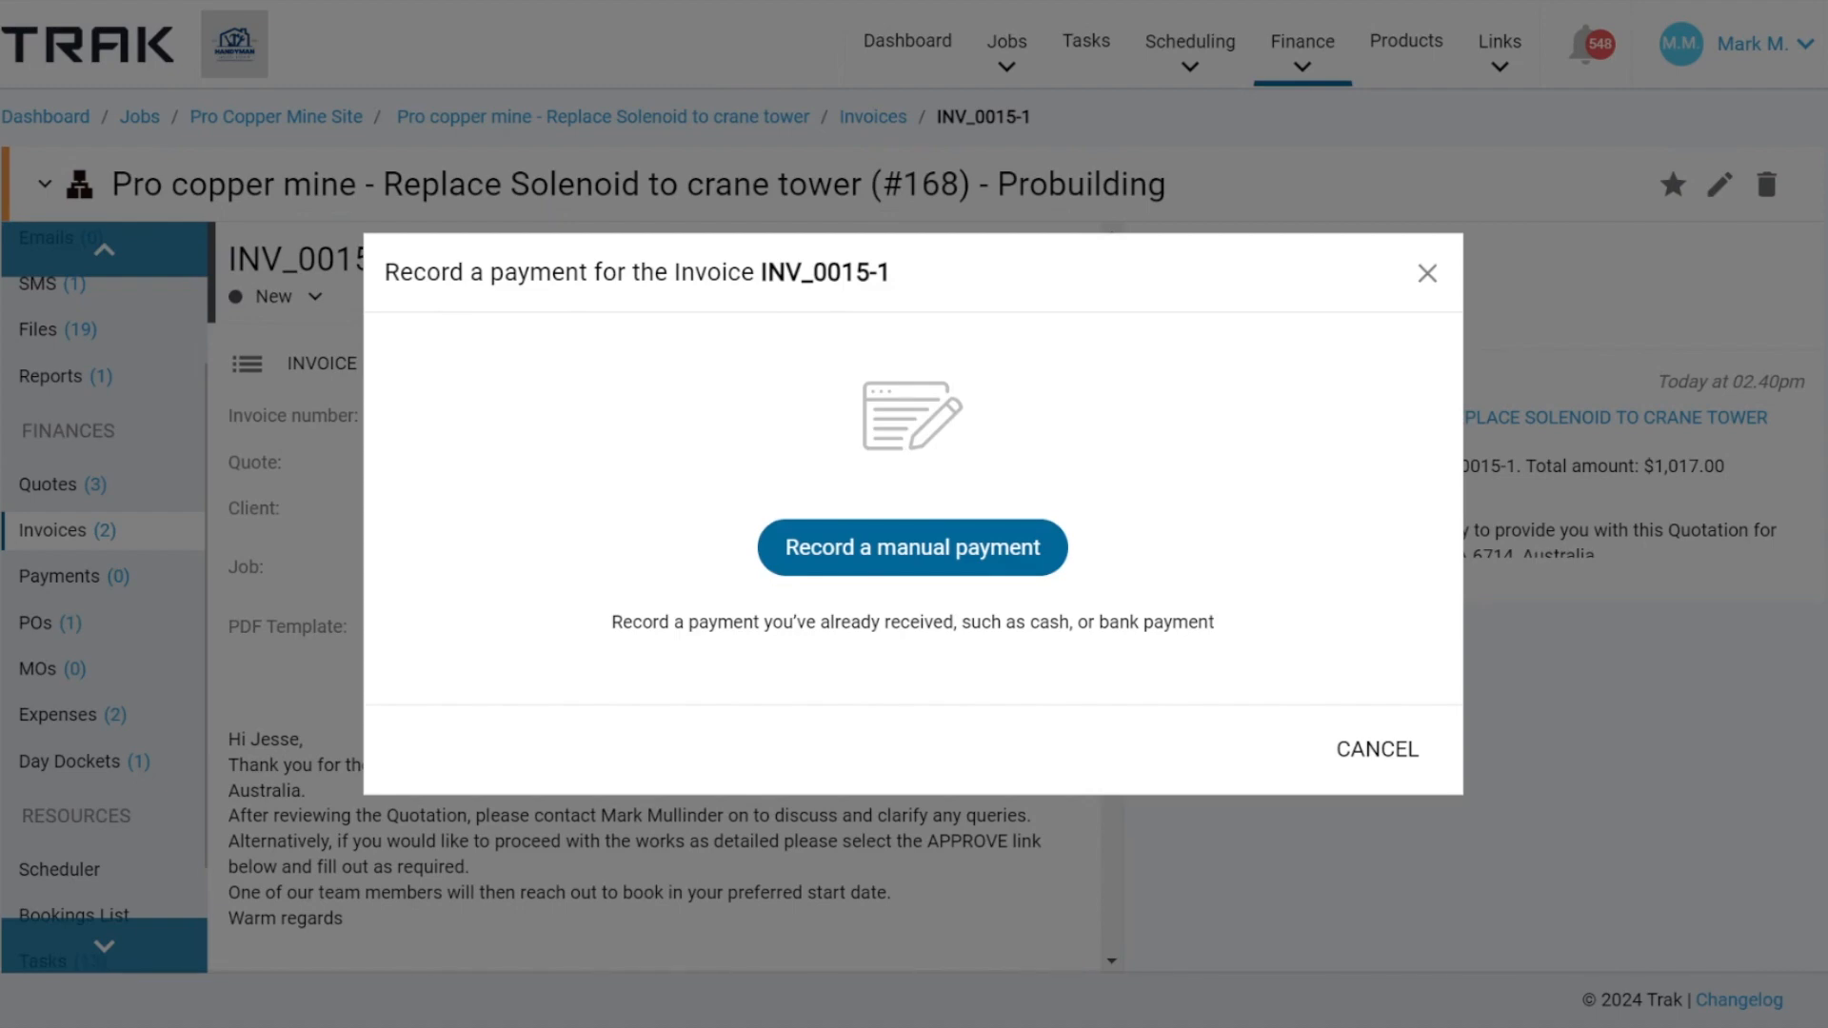
left_click(1427, 273)
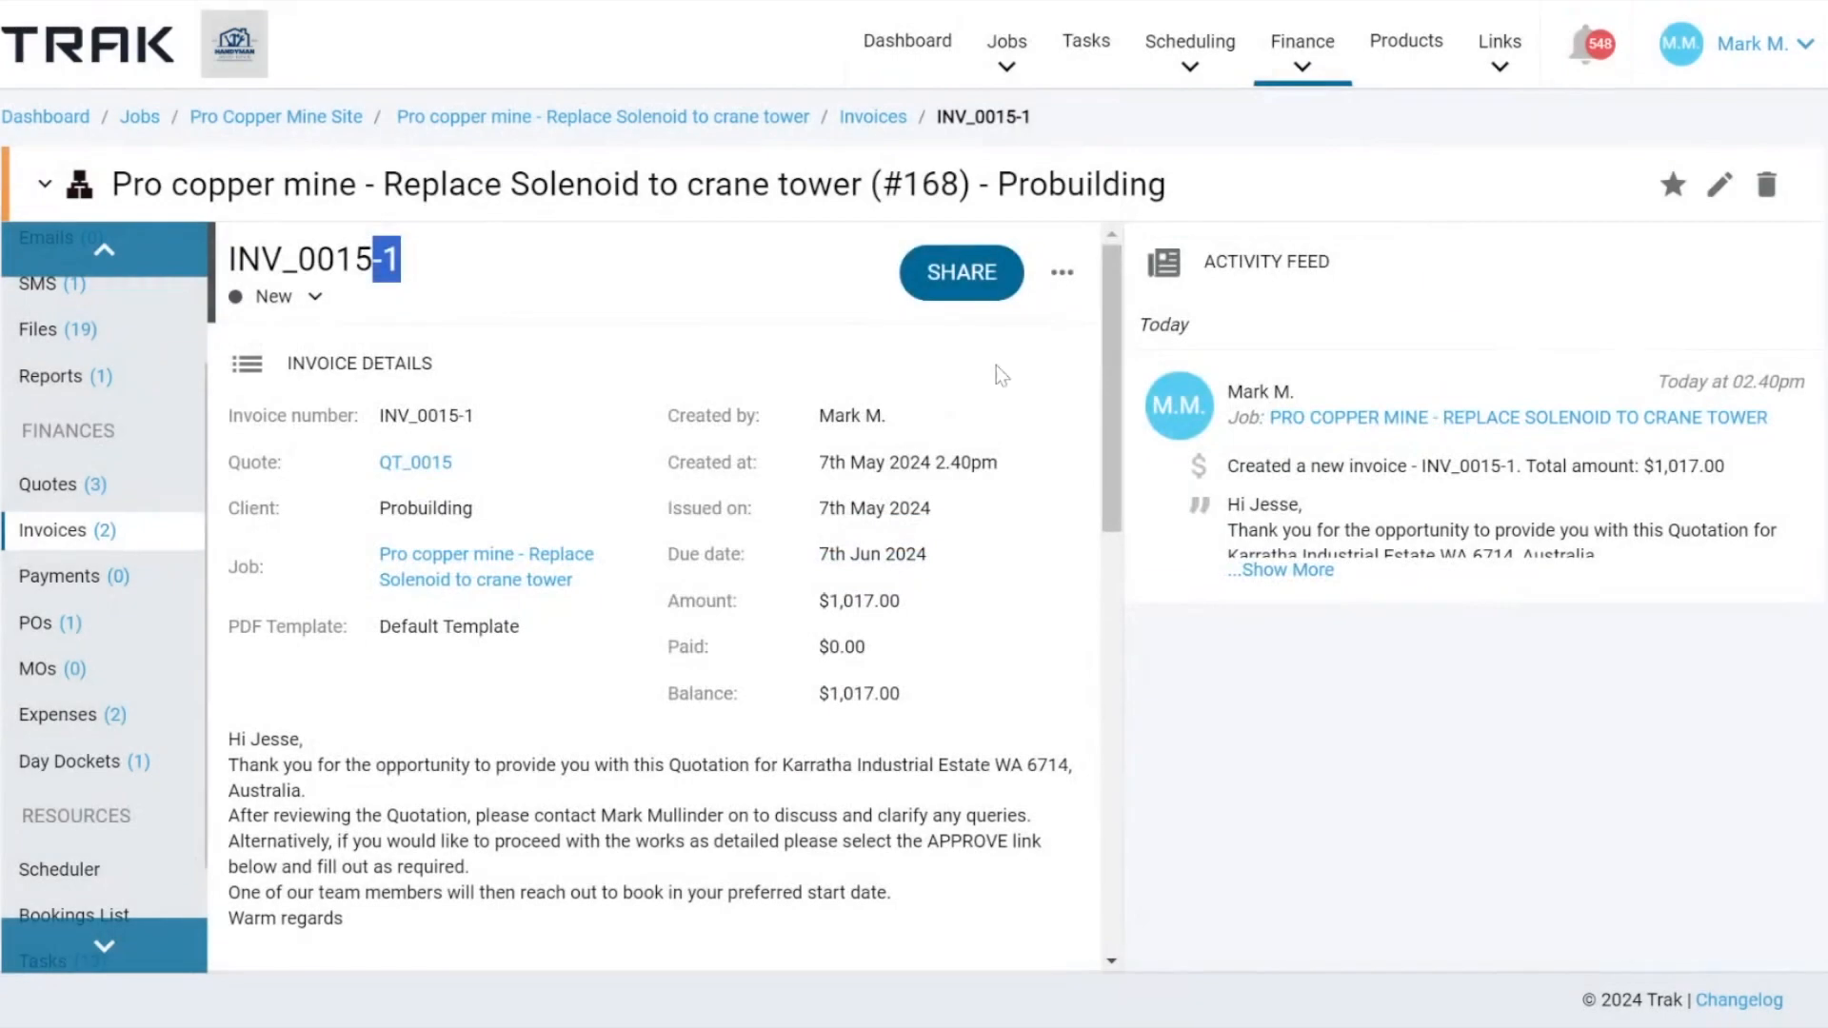
Review the invoice's sharing email and its PDF attachment, and send it to the first suggested recipient.
left_click(955, 279)
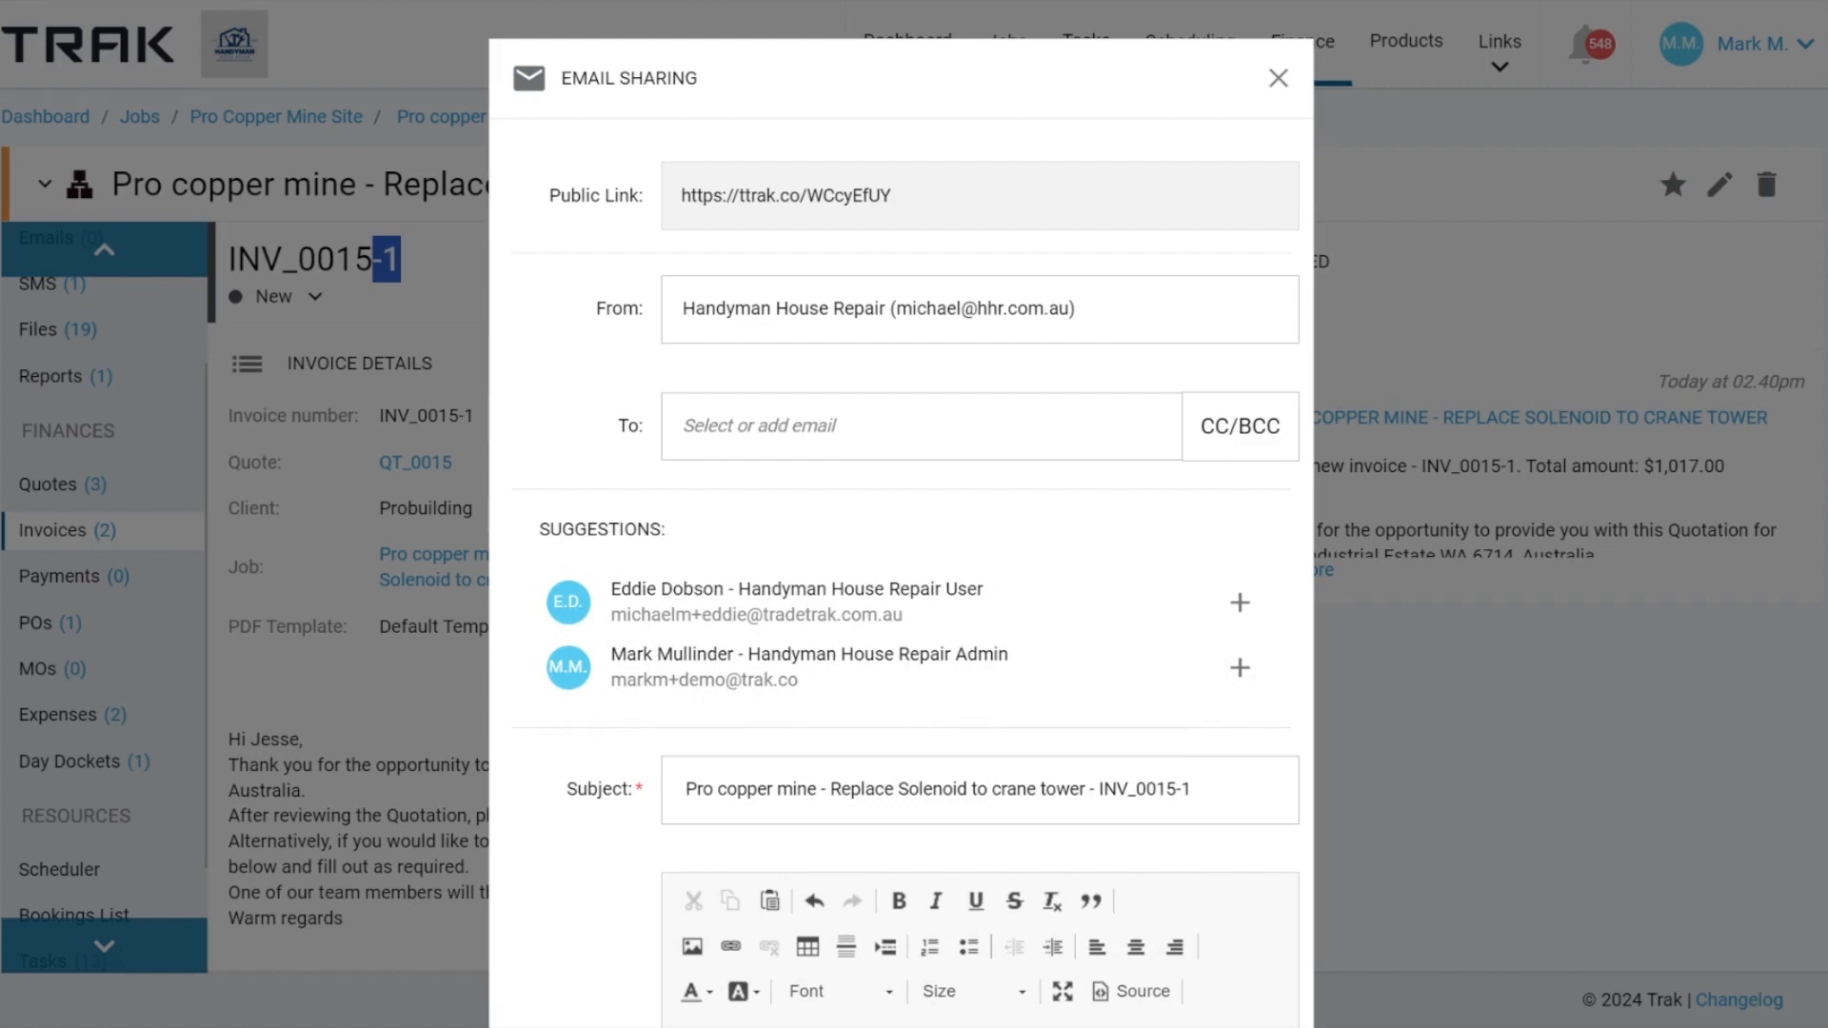
scroll(804, 518, "down", 3)
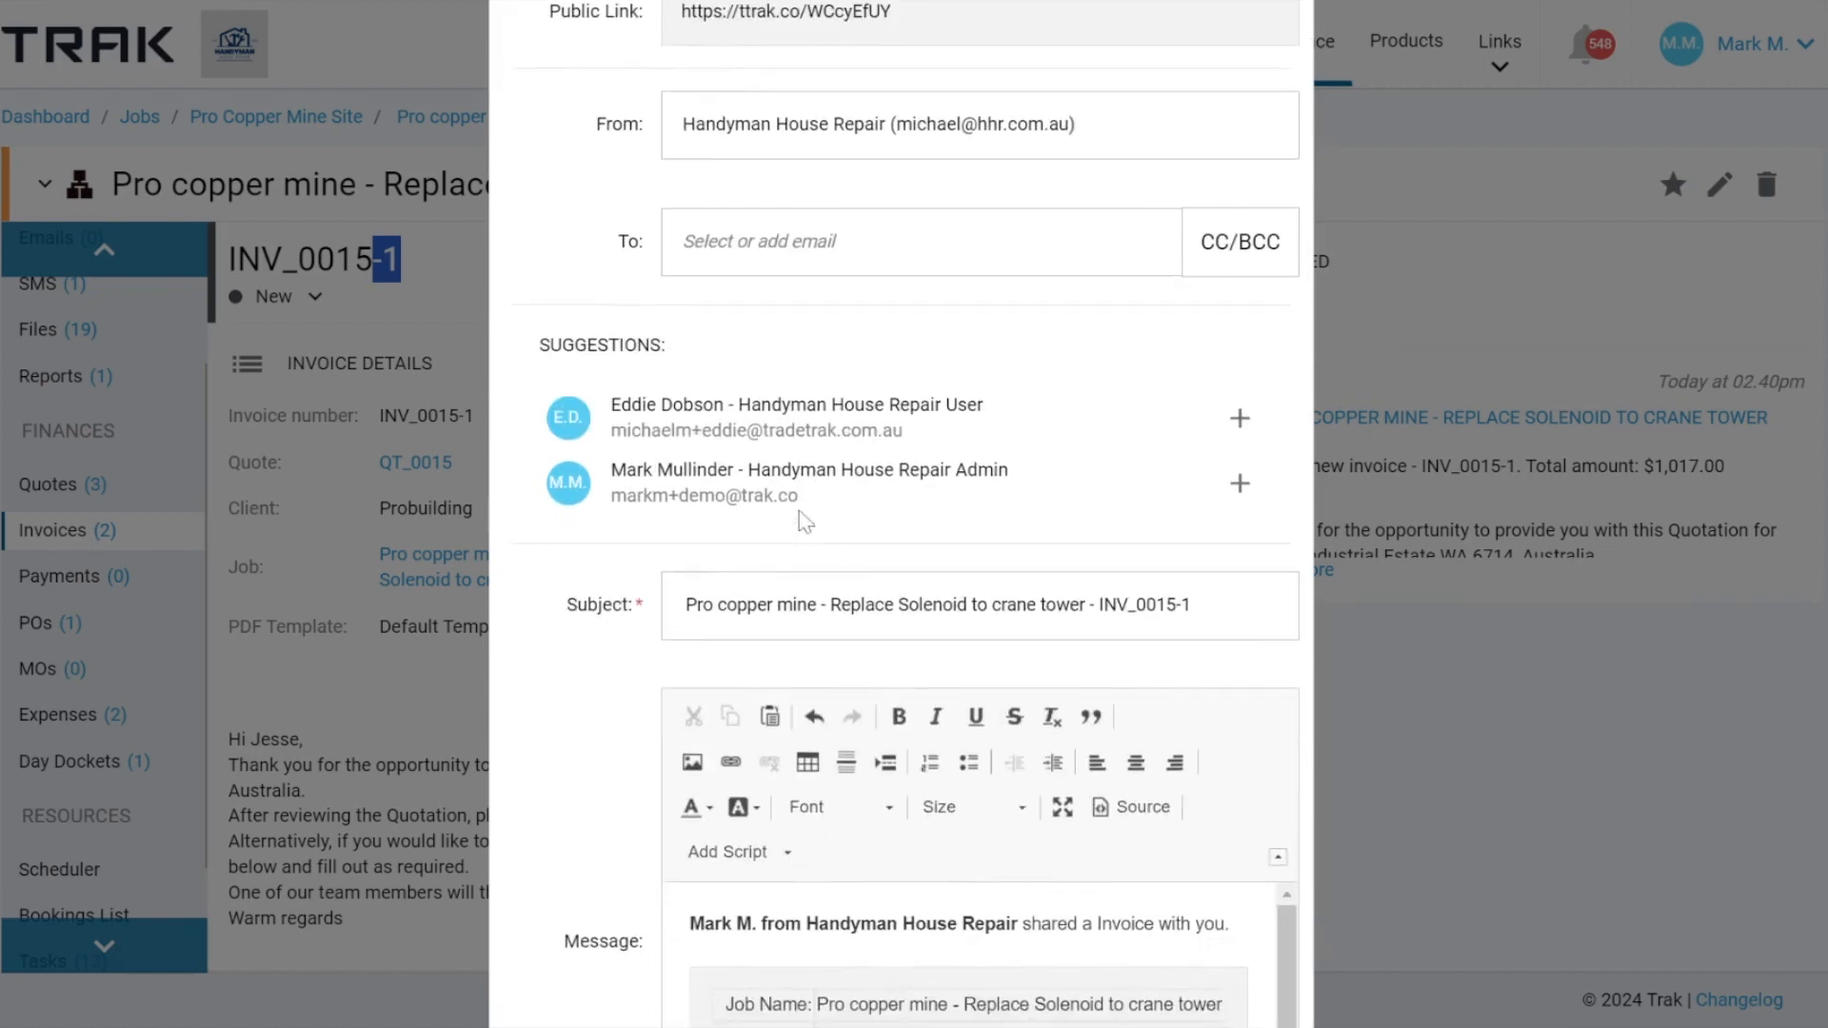
scroll(803, 522, "down", 4)
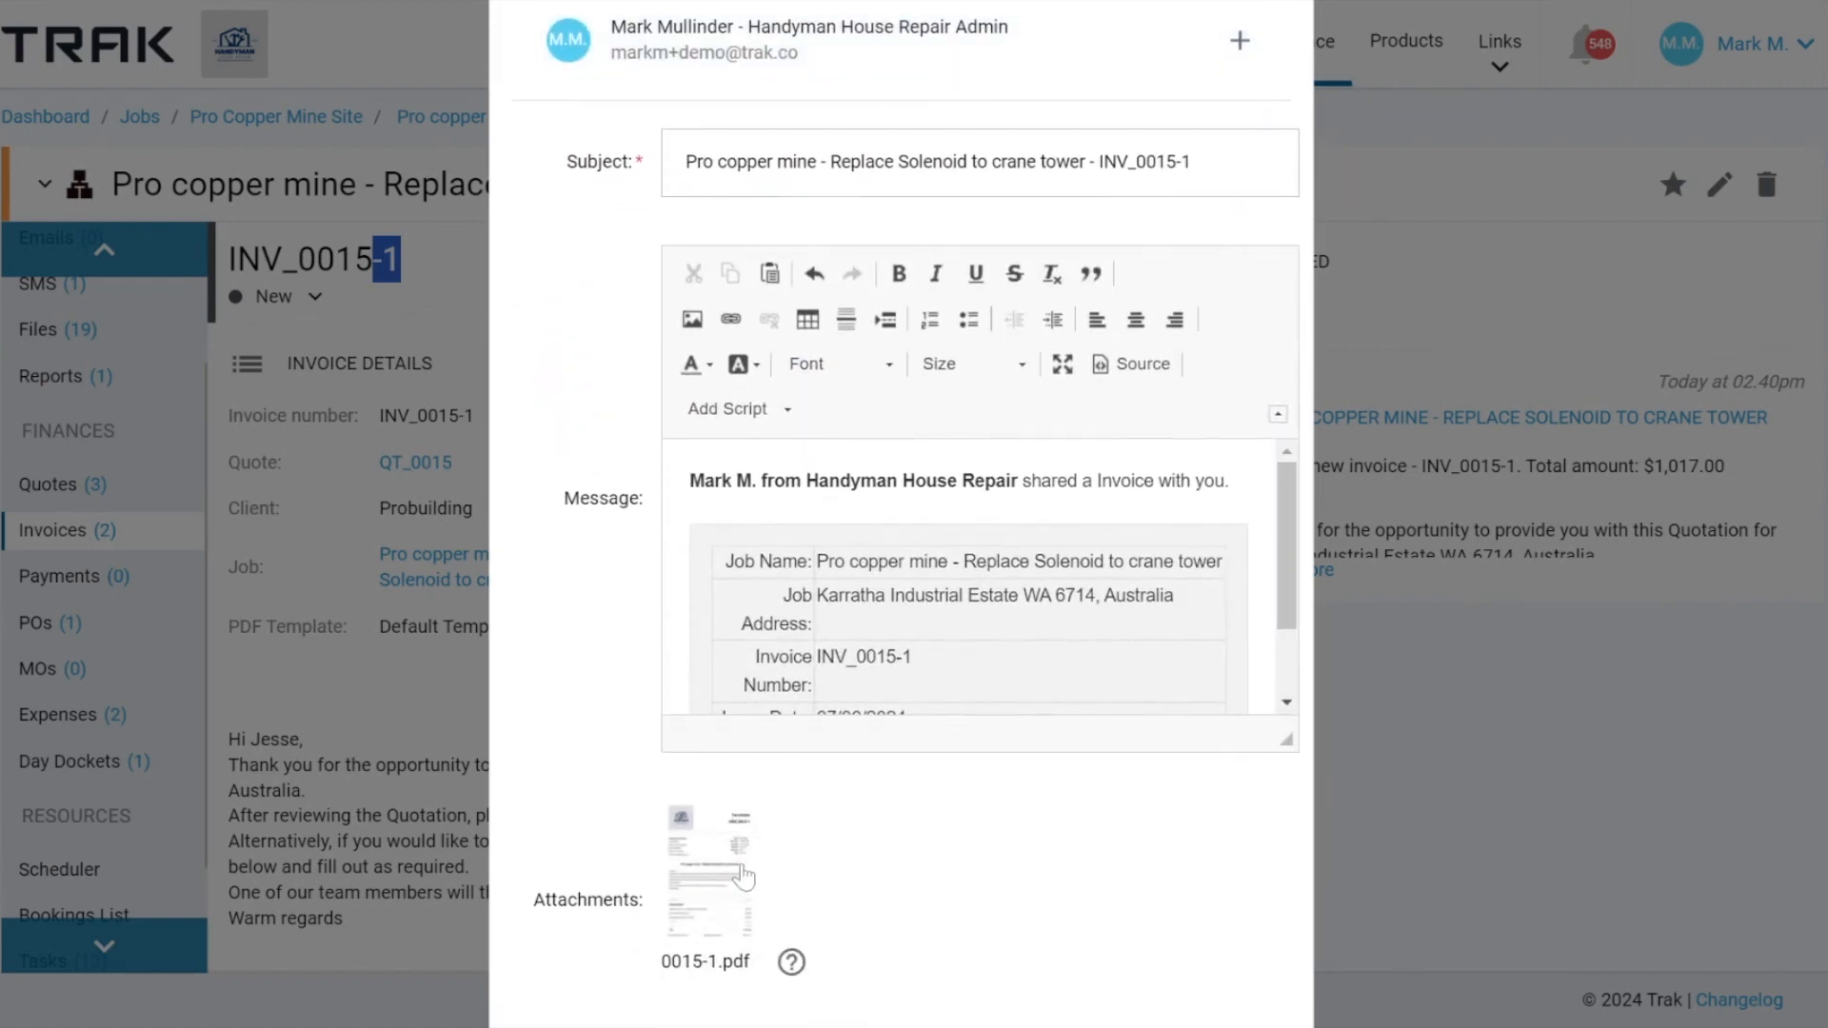
scroll(738, 871, "down", 2)
scroll(918, 686, "down", 2)
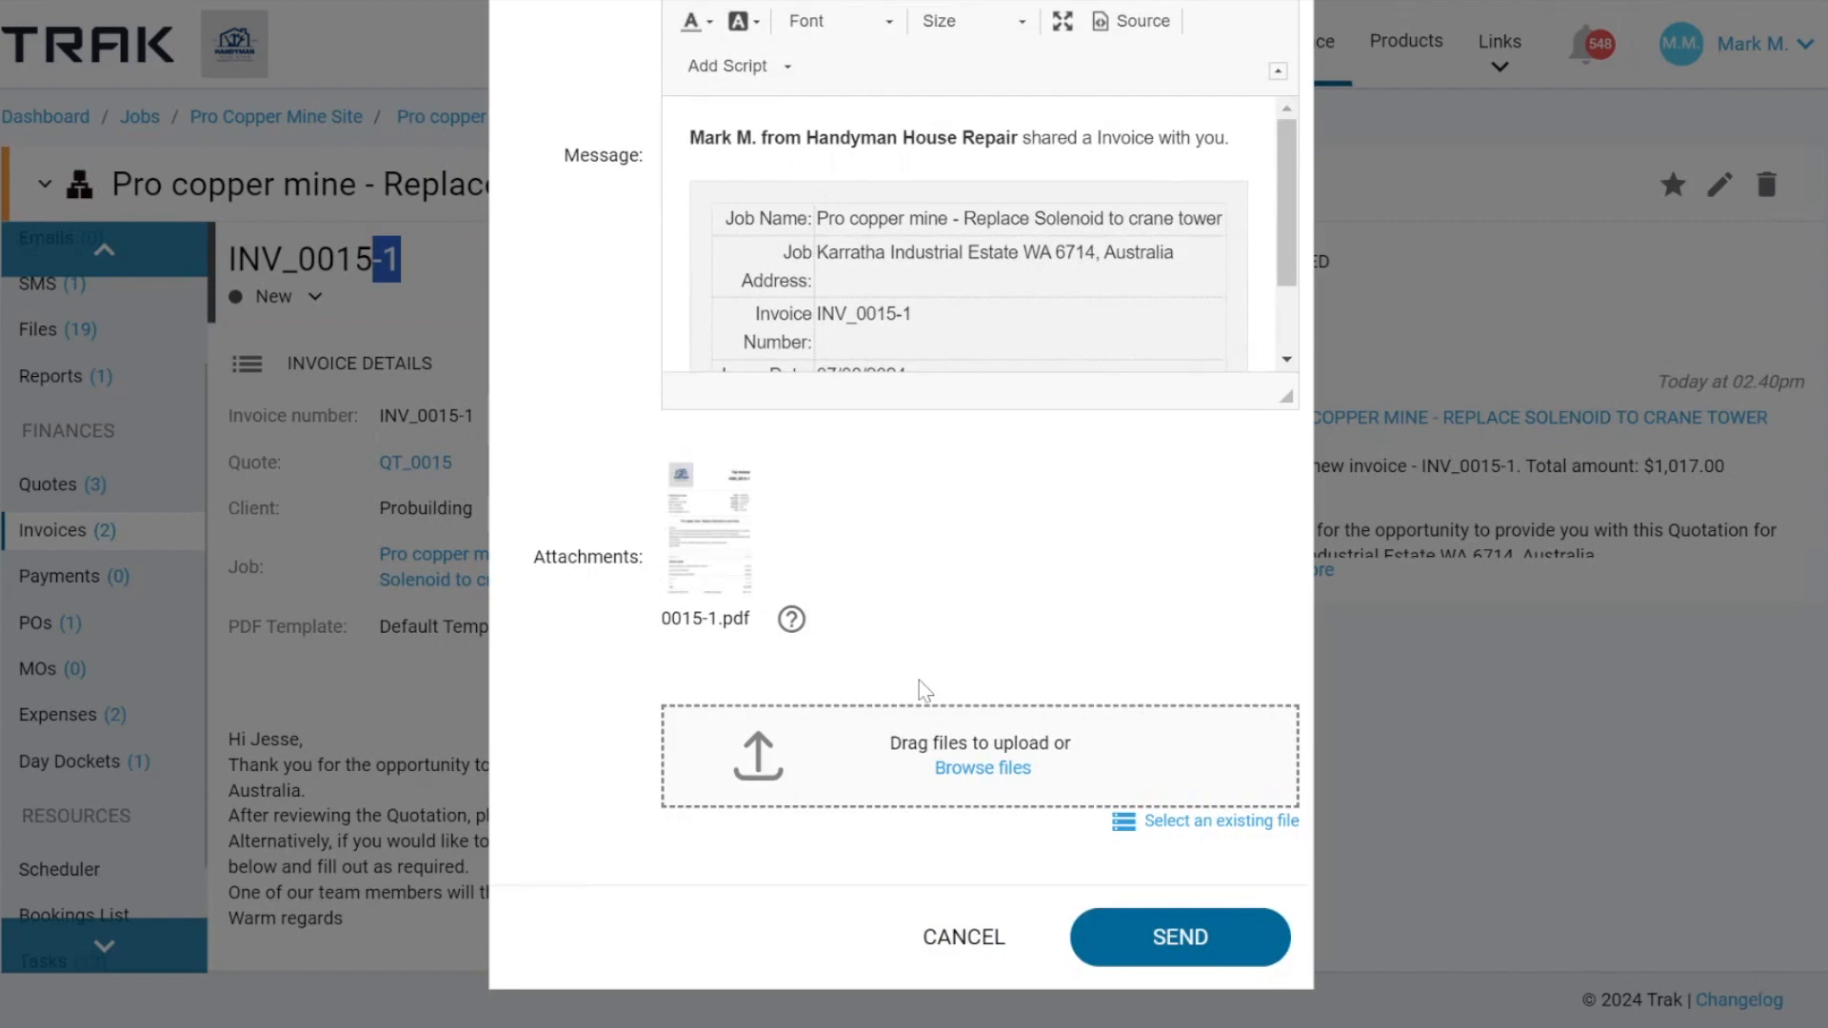
scroll(1082, 641, "up", 10)
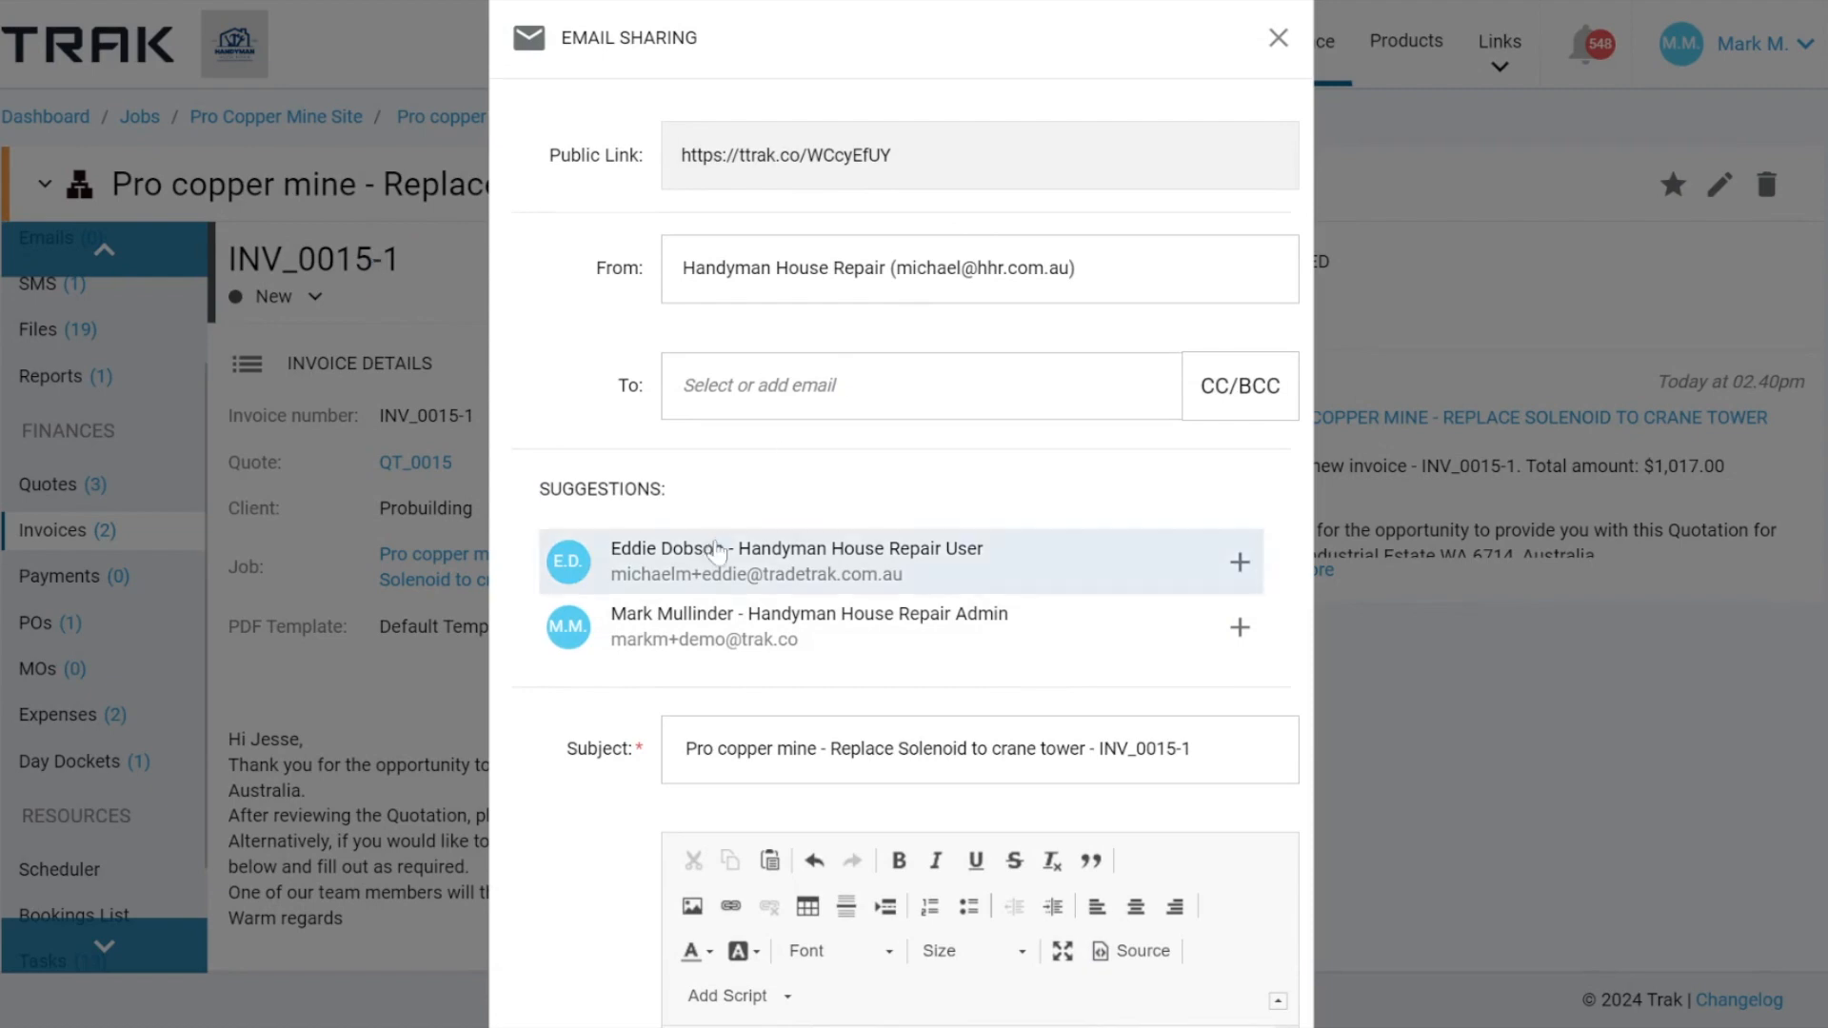
left_click(732, 551)
scroll(1129, 728, "down", 9)
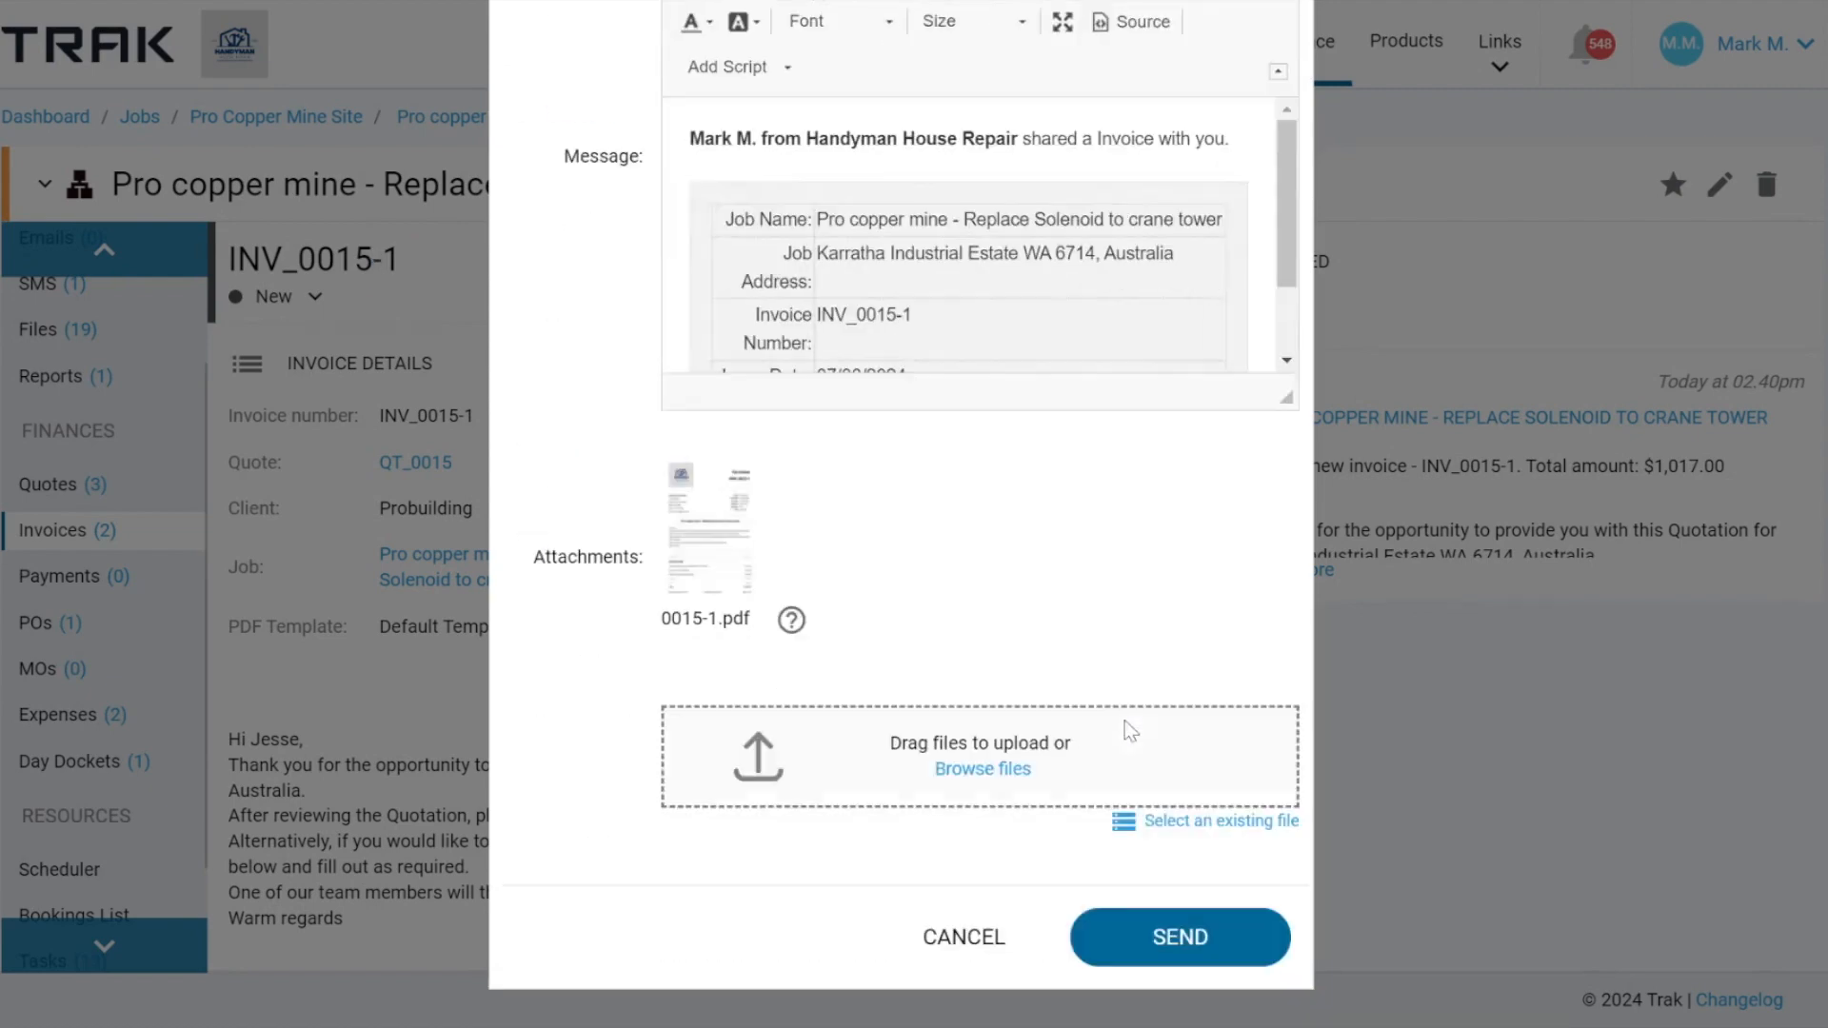
left_click(1154, 957)
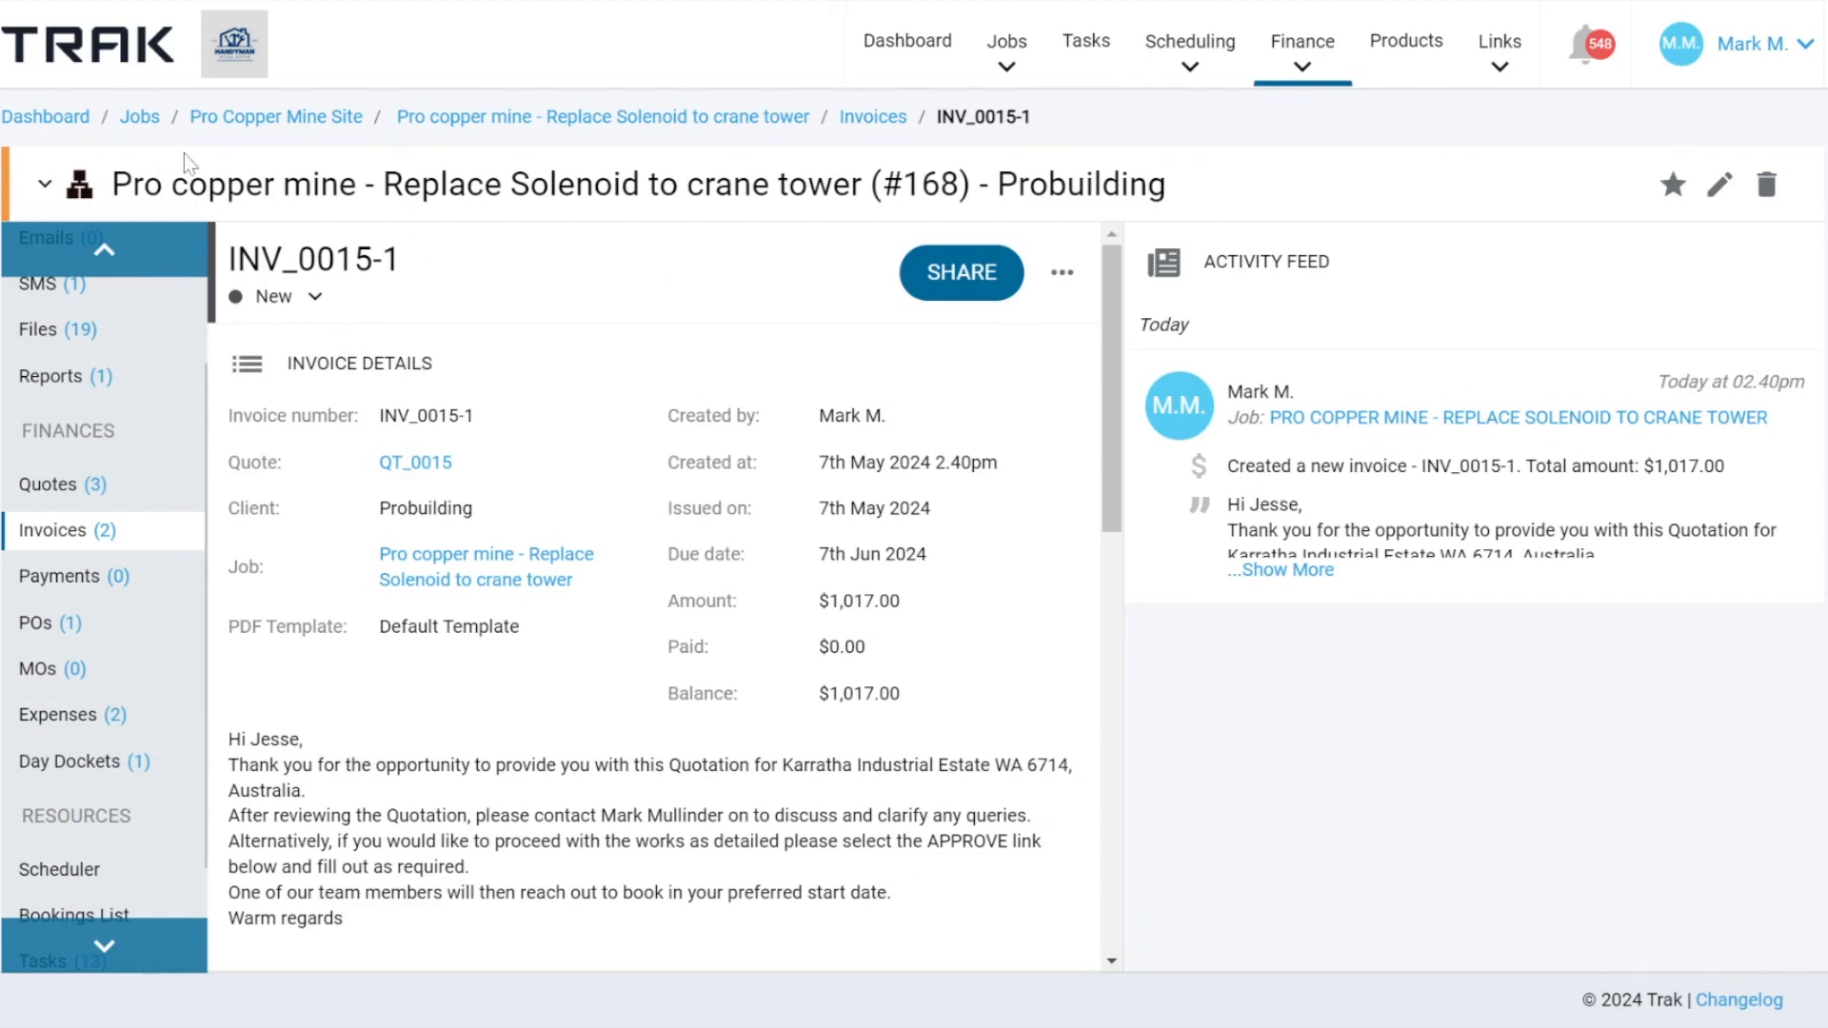
Open the job's invoices list and examine the status of each invoice.
left_click(71, 532)
scroll(546, 655, "down", 2)
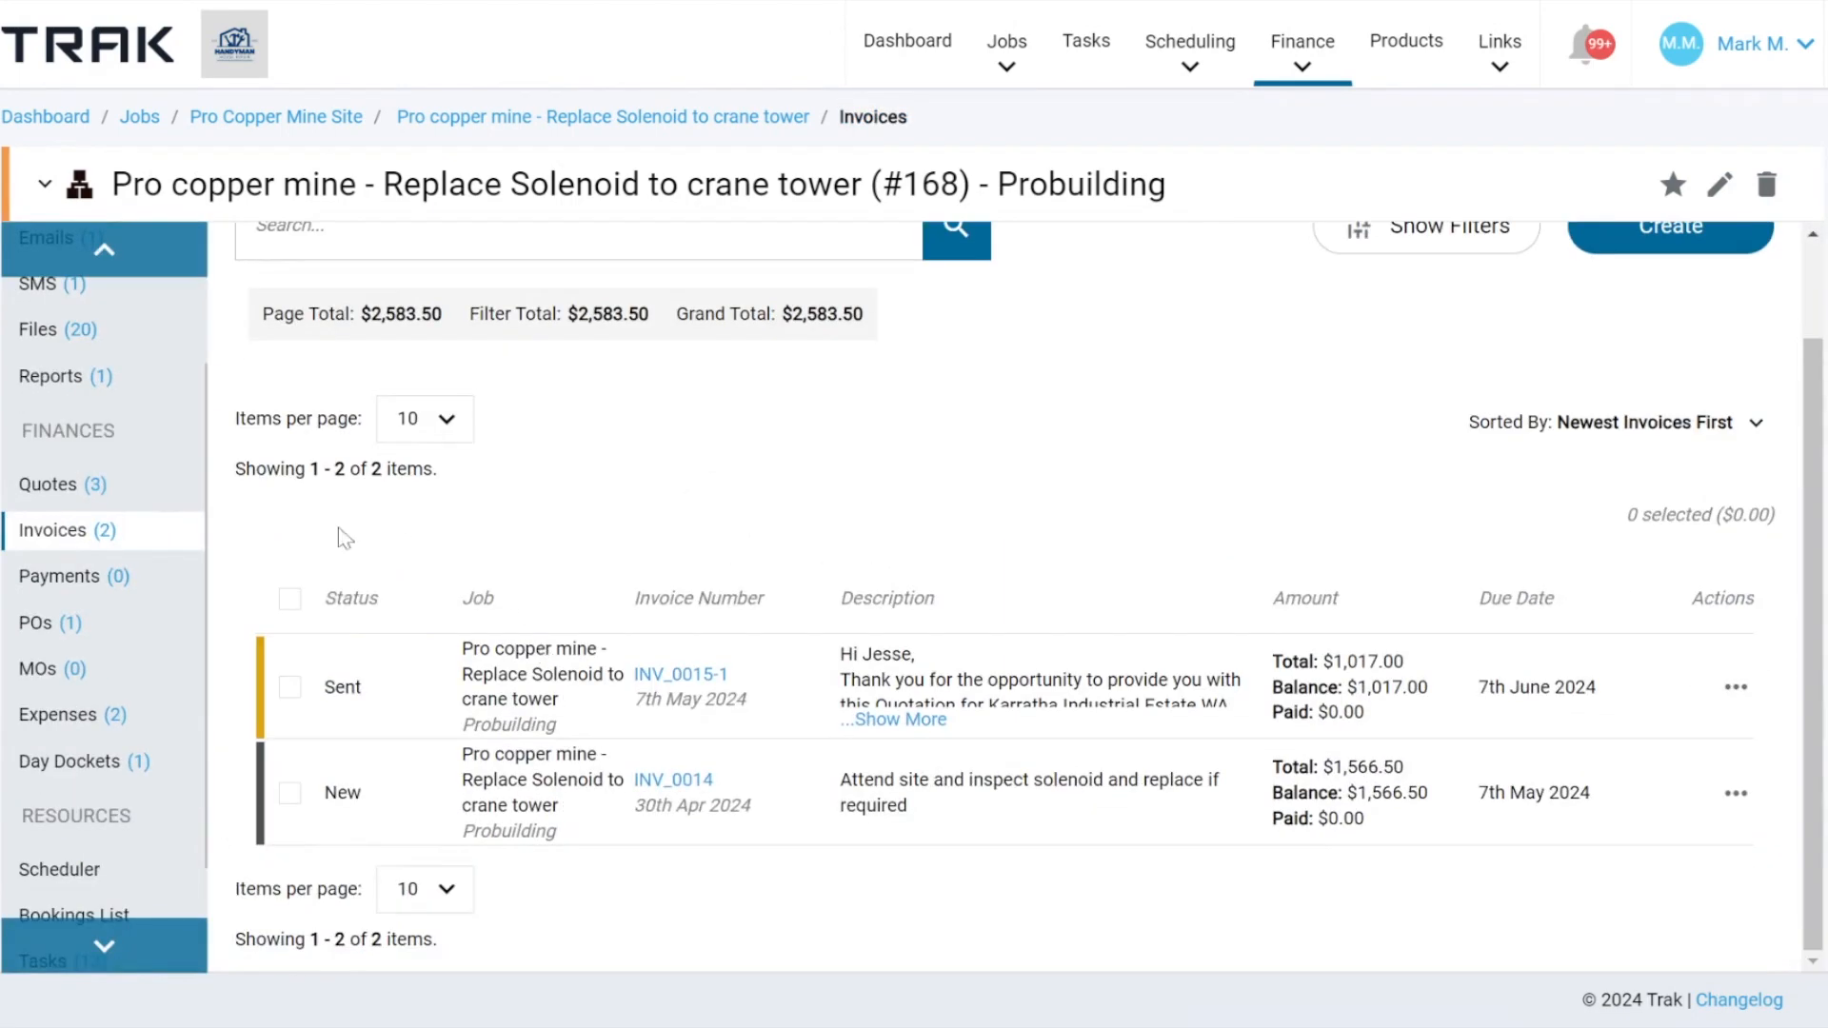
left_click_drag(327, 687, 426, 704)
left_click_drag(303, 805, 633, 792)
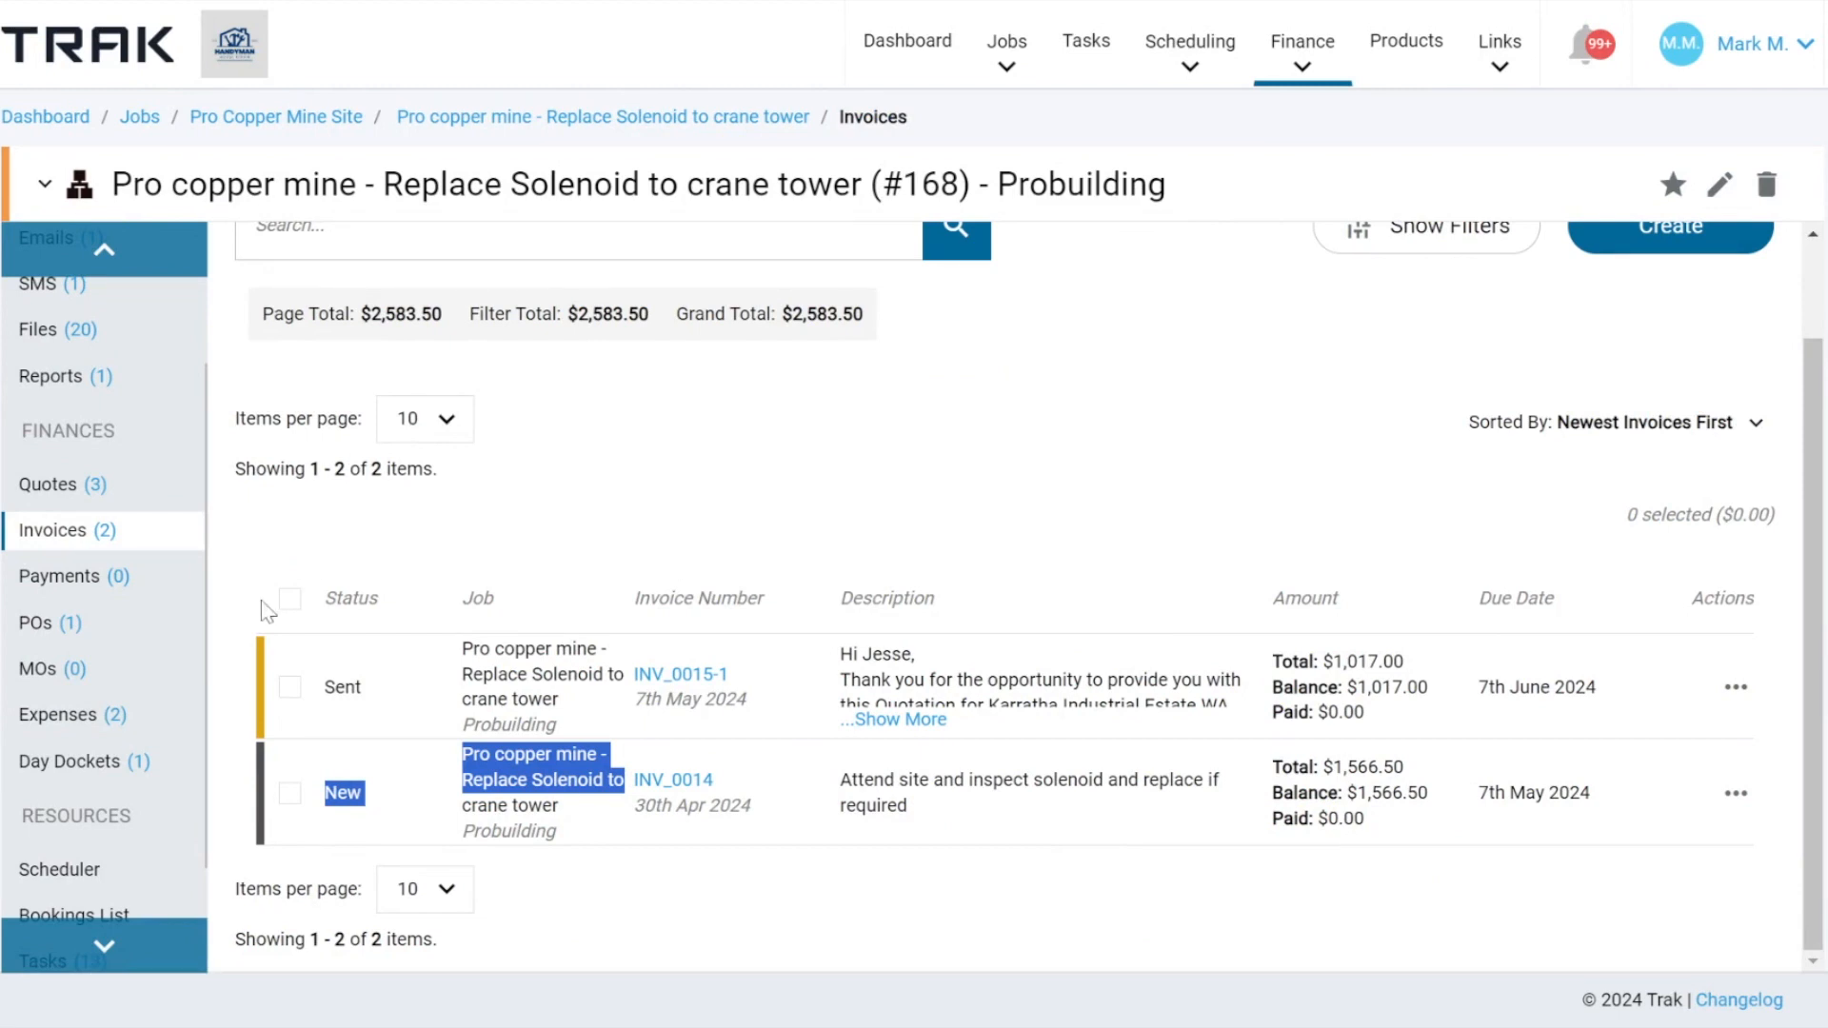
left_click_drag(336, 598, 425, 596)
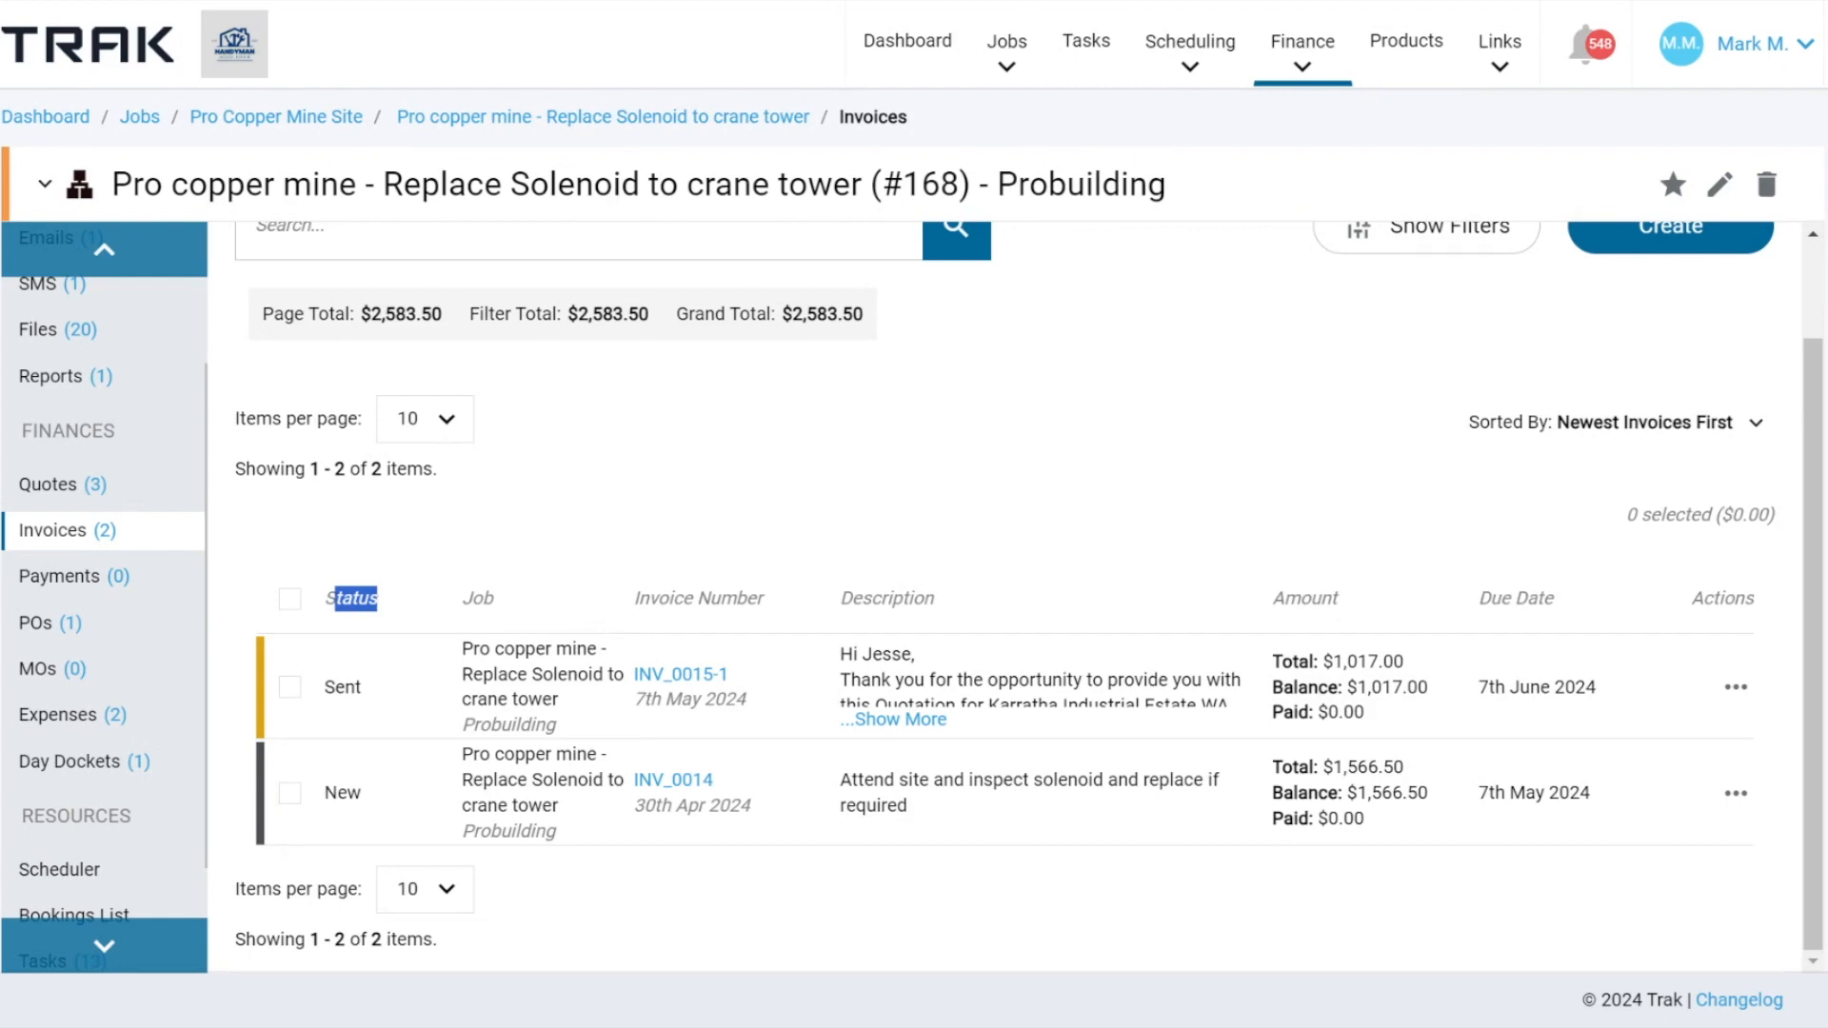
left_click_drag(334, 686, 389, 695)
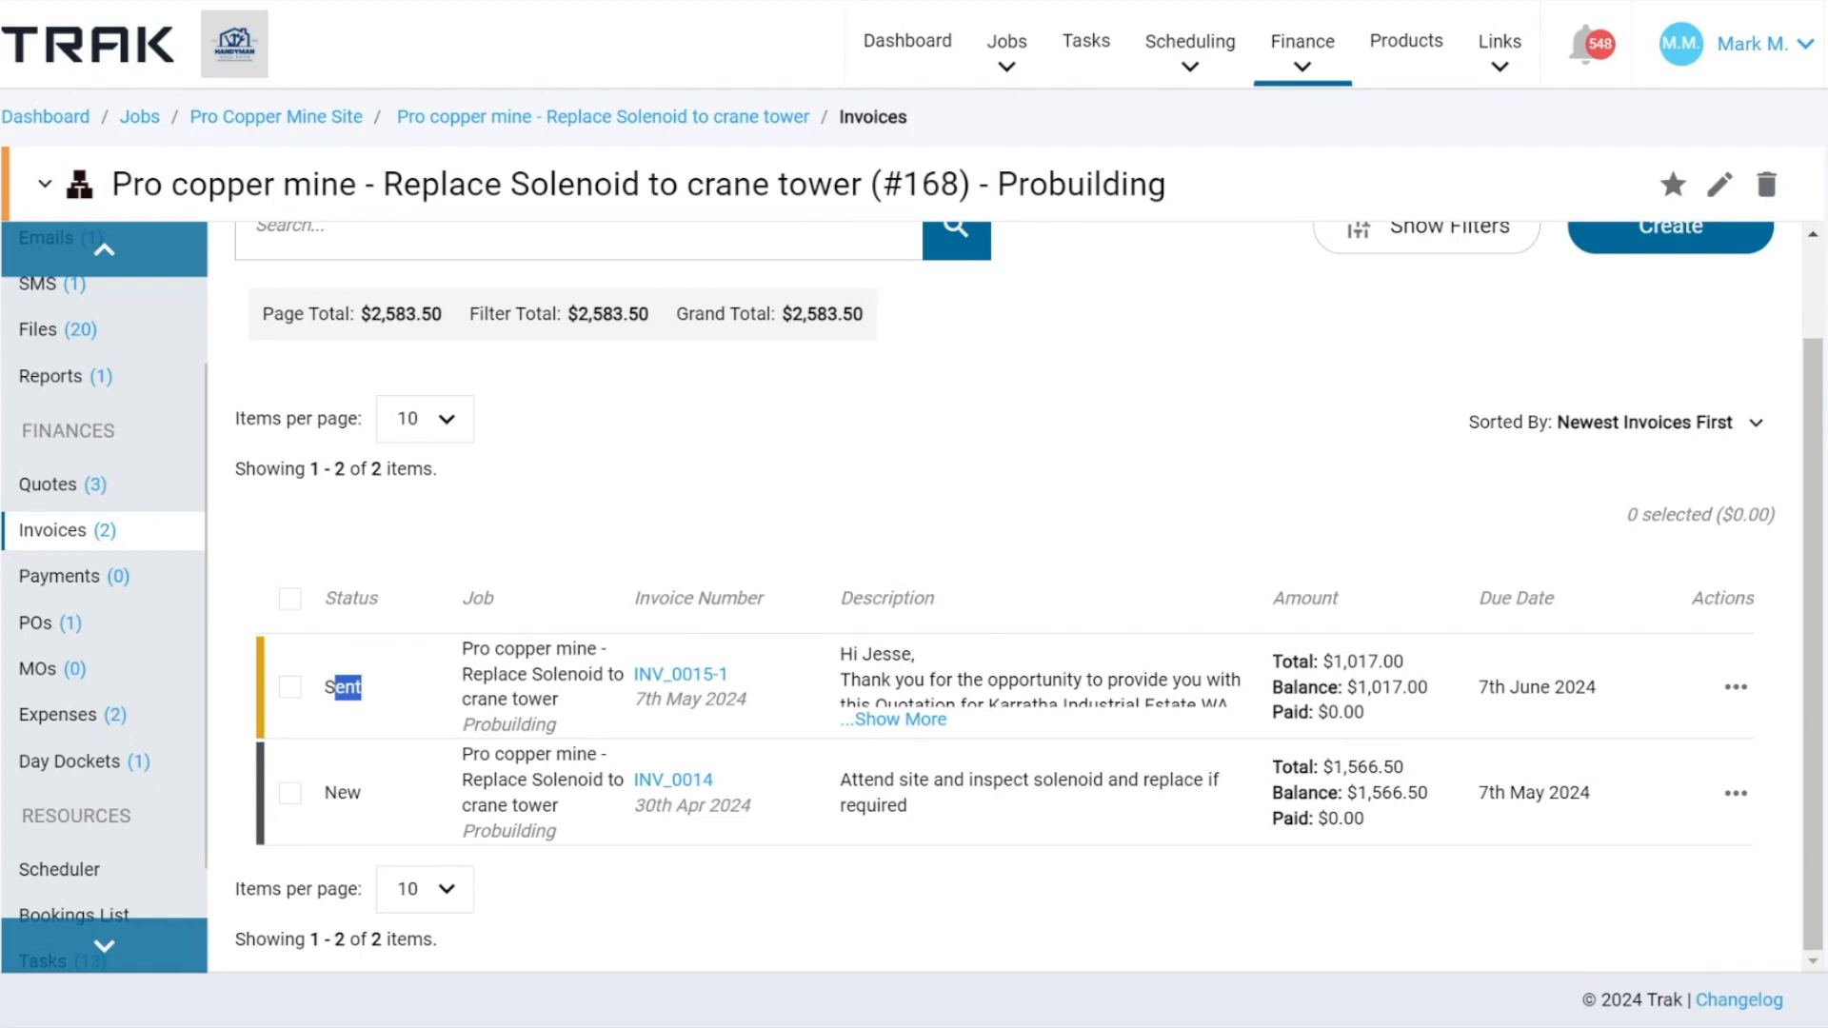
Review the sent invoice's job details, description and available actions in the invoices list.
left_click_drag(479, 649, 892, 723)
left_click(1100, 625)
left_click(1735, 687)
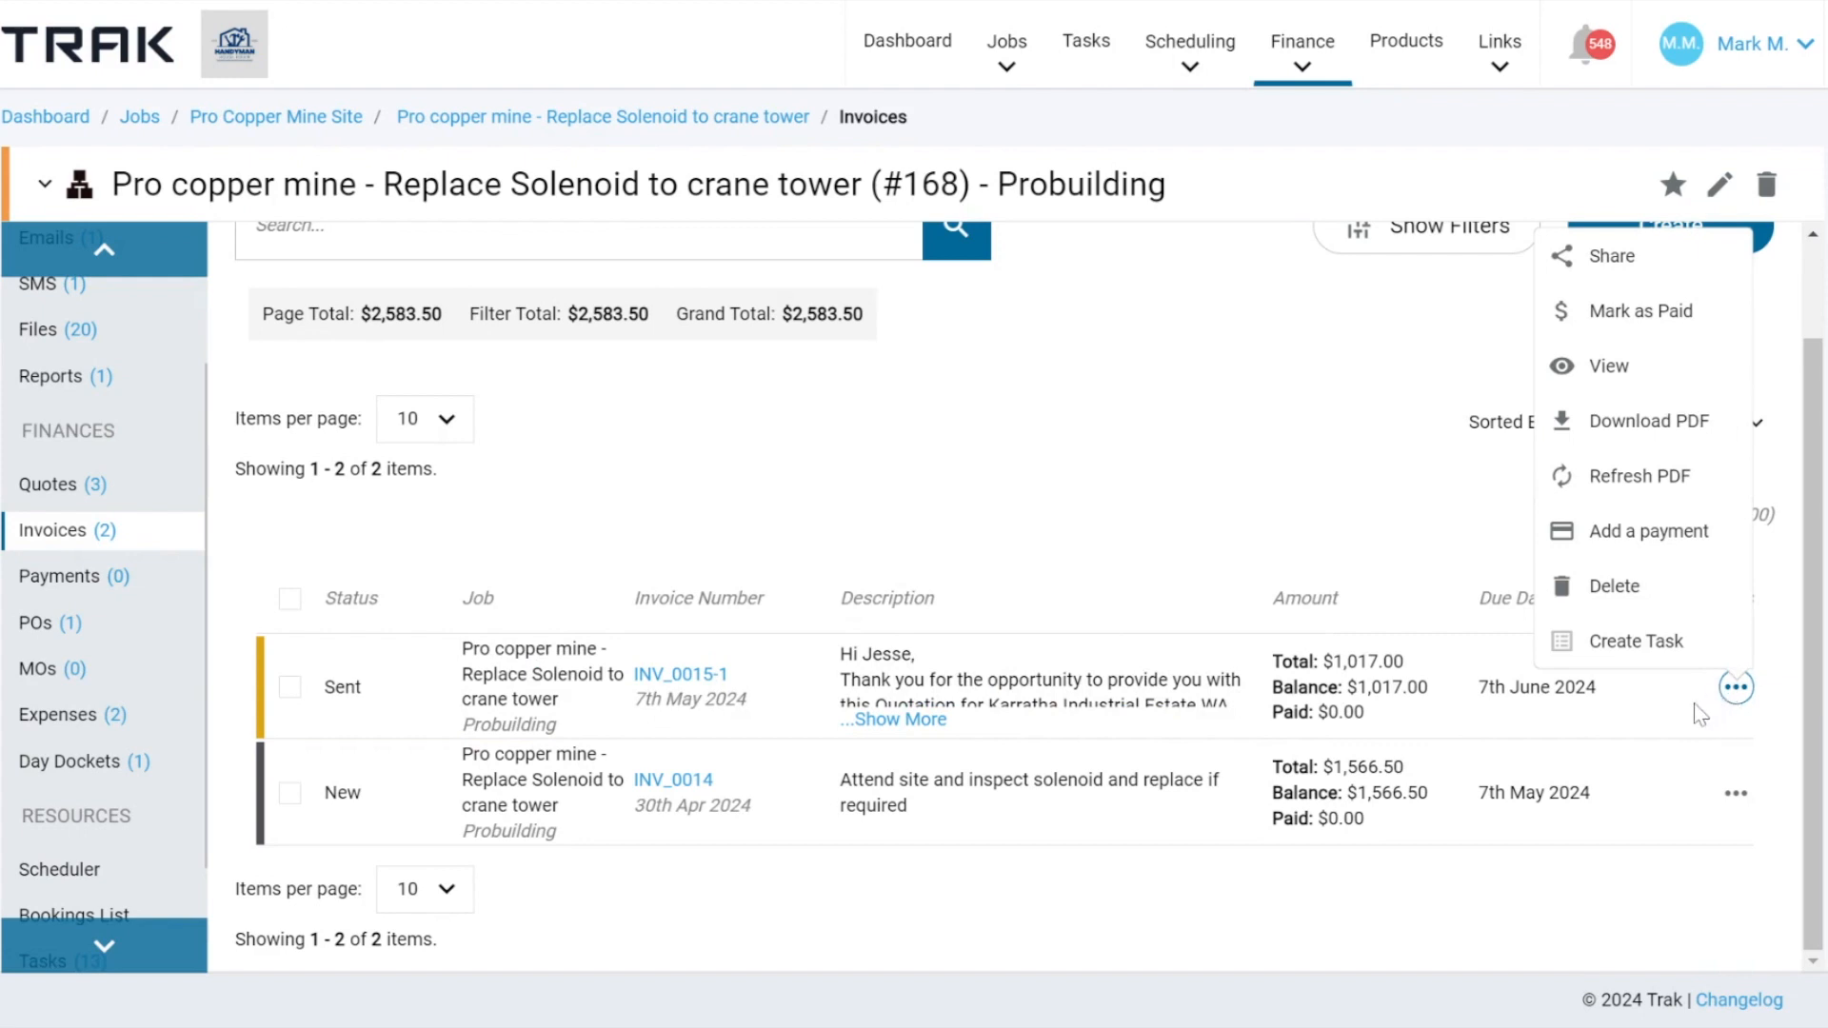
left_click(408, 680)
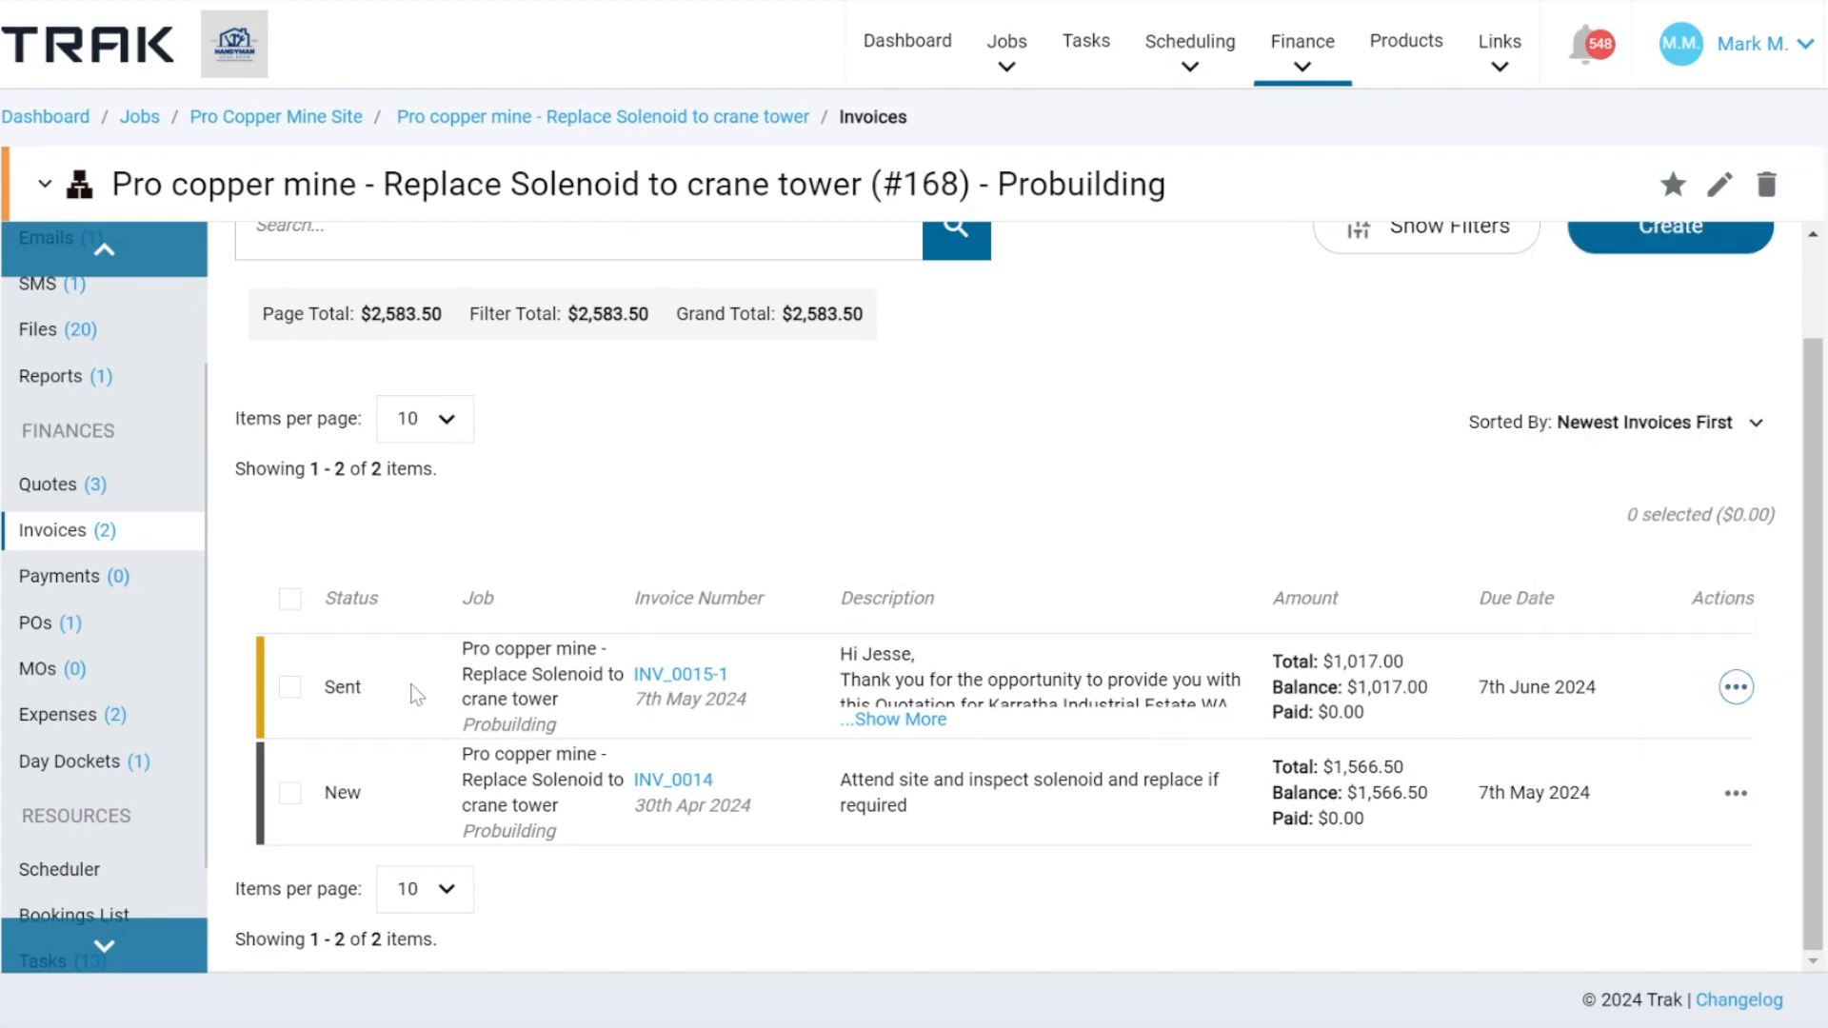
Select the sent invoice and look through its status update options, closing them without a change.
left_click(290, 687)
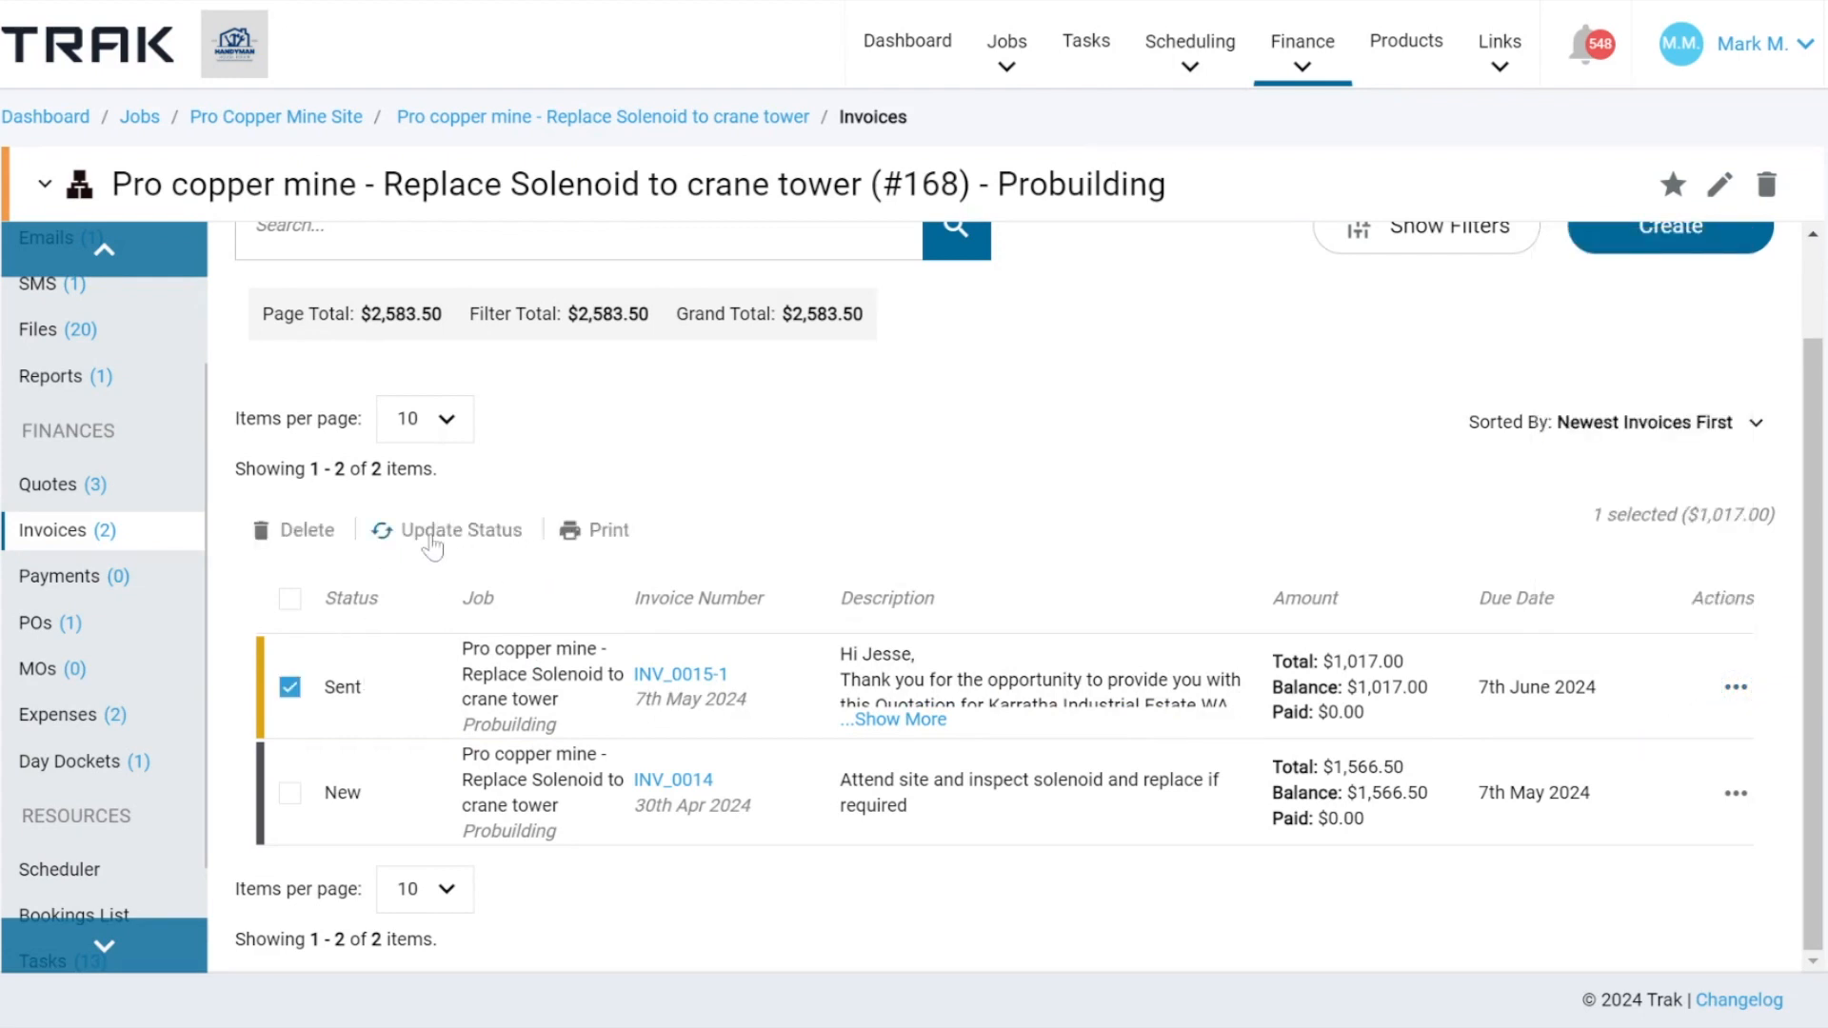
left_click(428, 533)
left_click(670, 526)
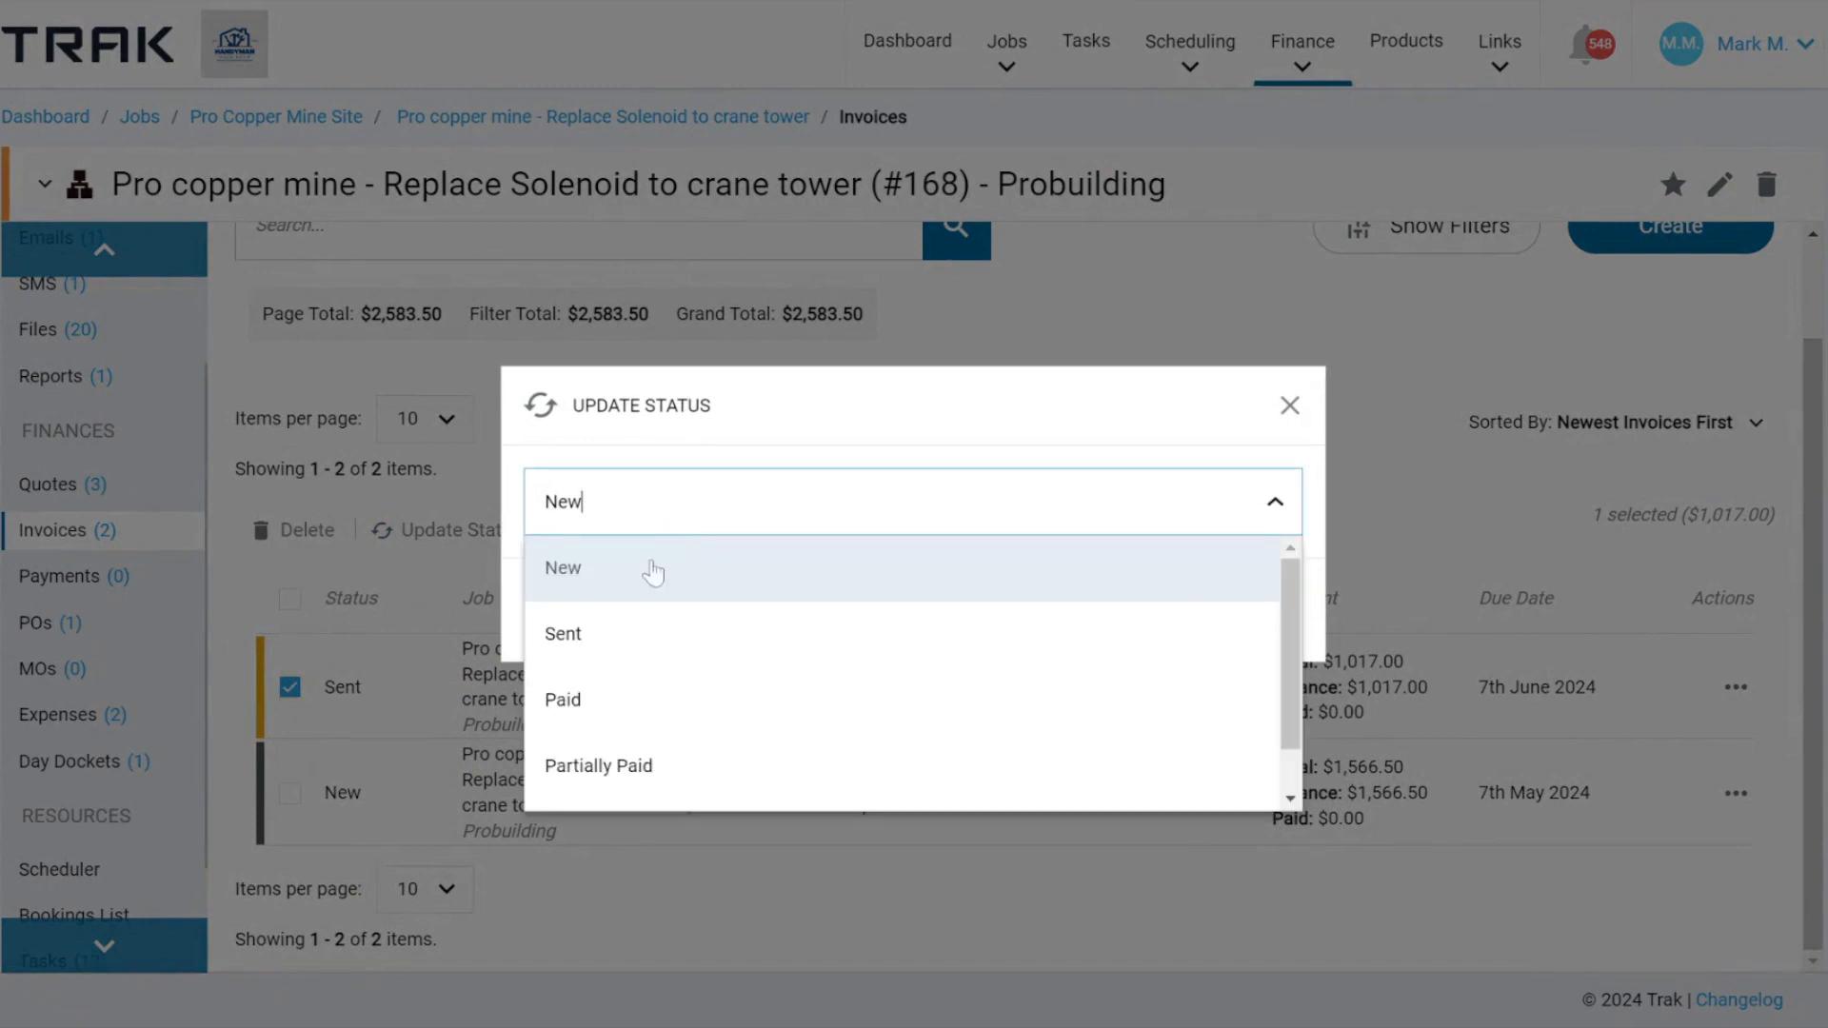
scroll(643, 701, "down", 1)
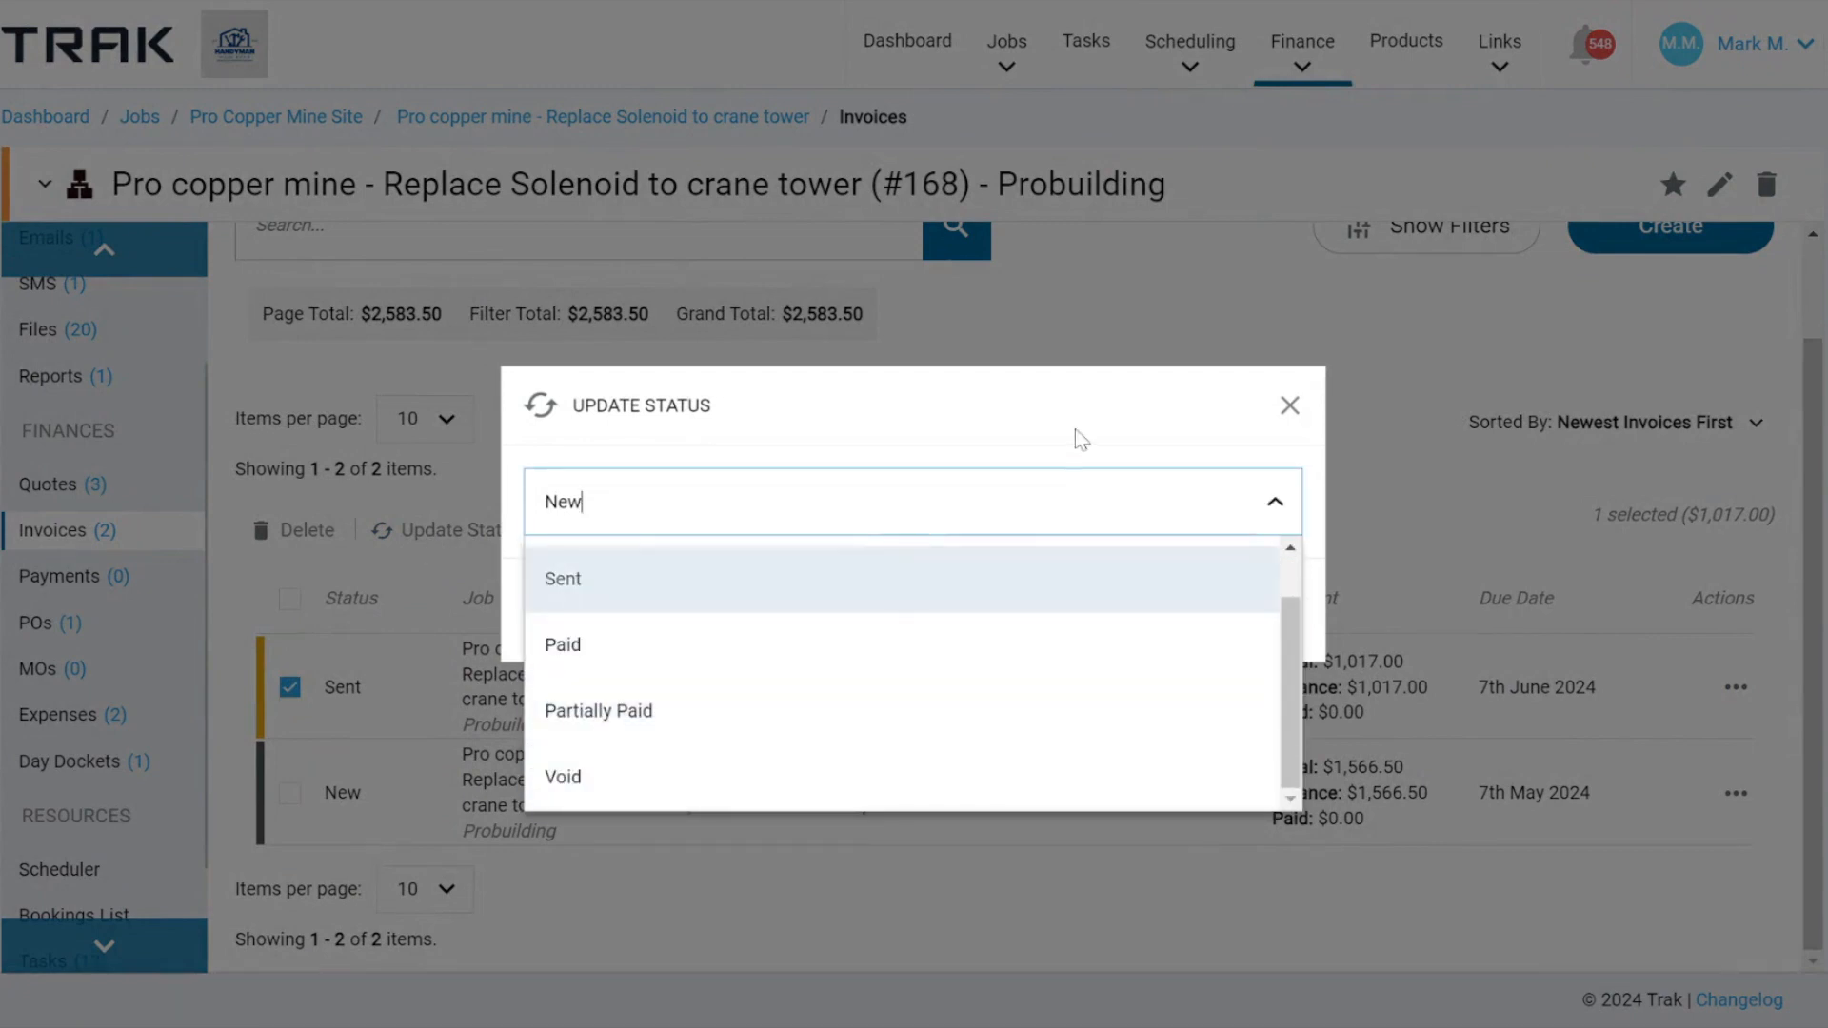
left_click(1276, 411)
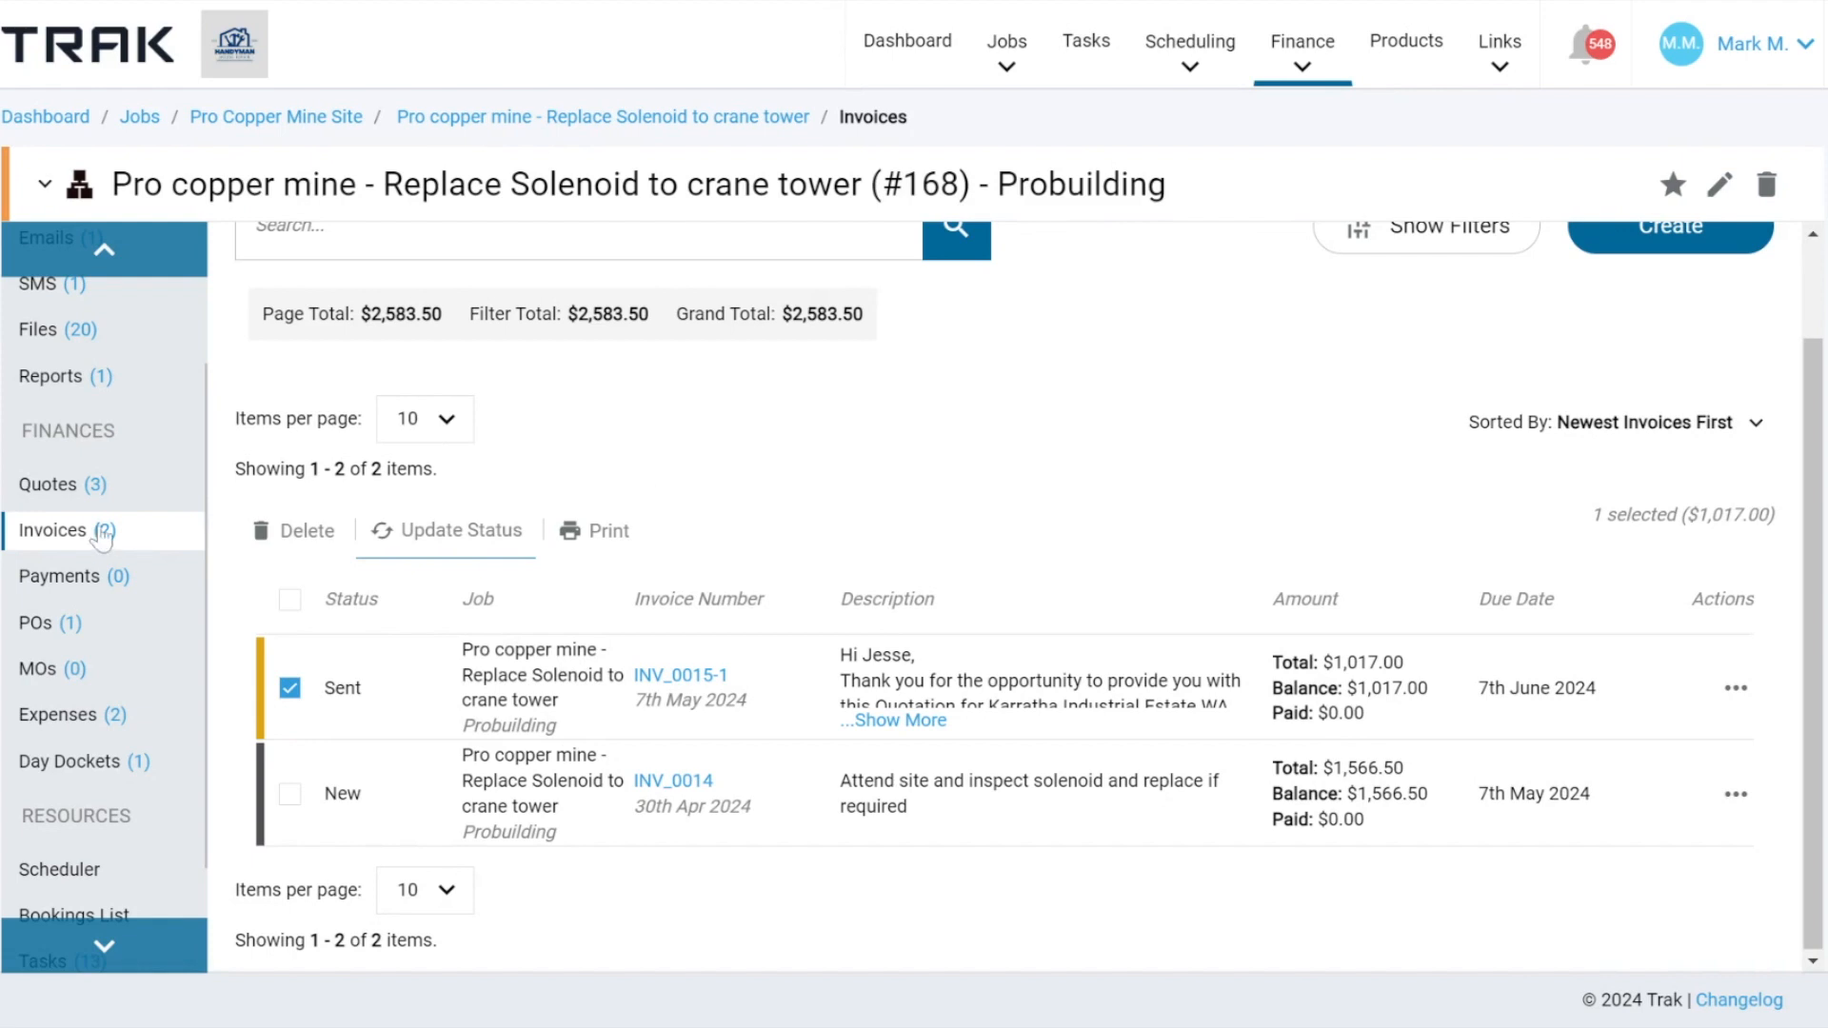
Open the job's quotes list and check the status of each quote.
left_click(67, 491)
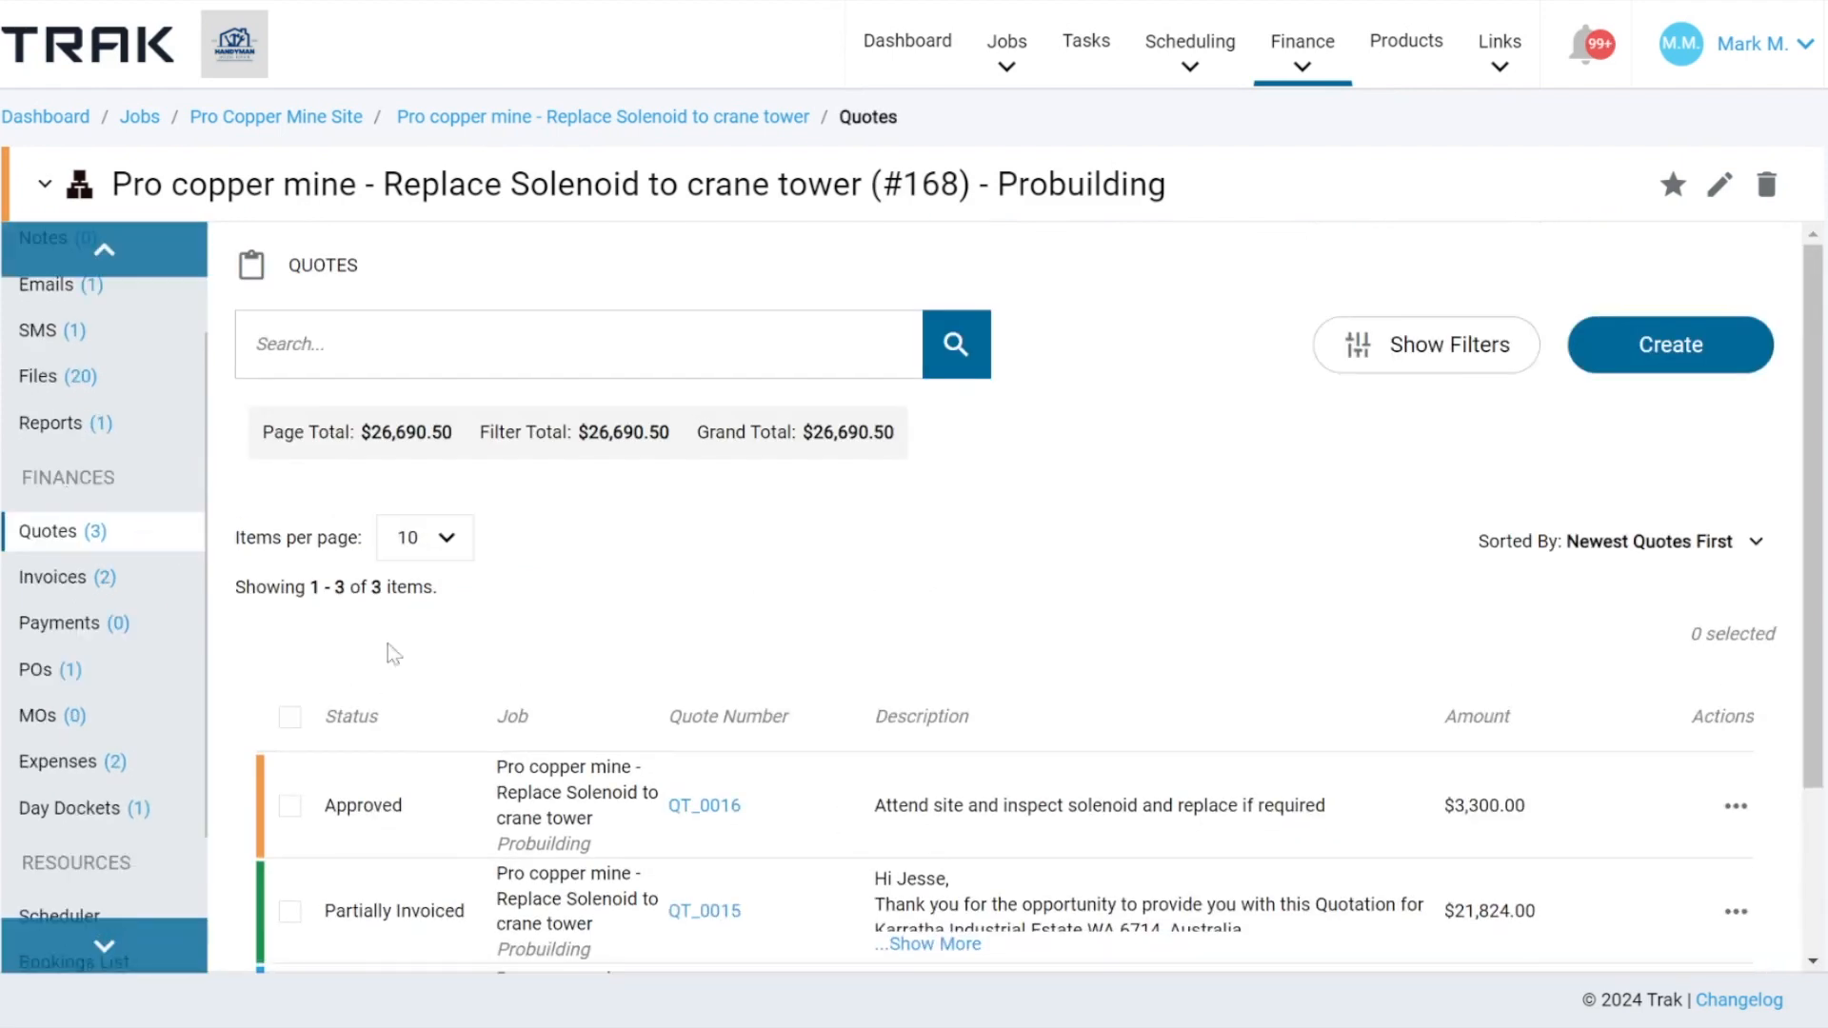
scroll(464, 721, "down", 2)
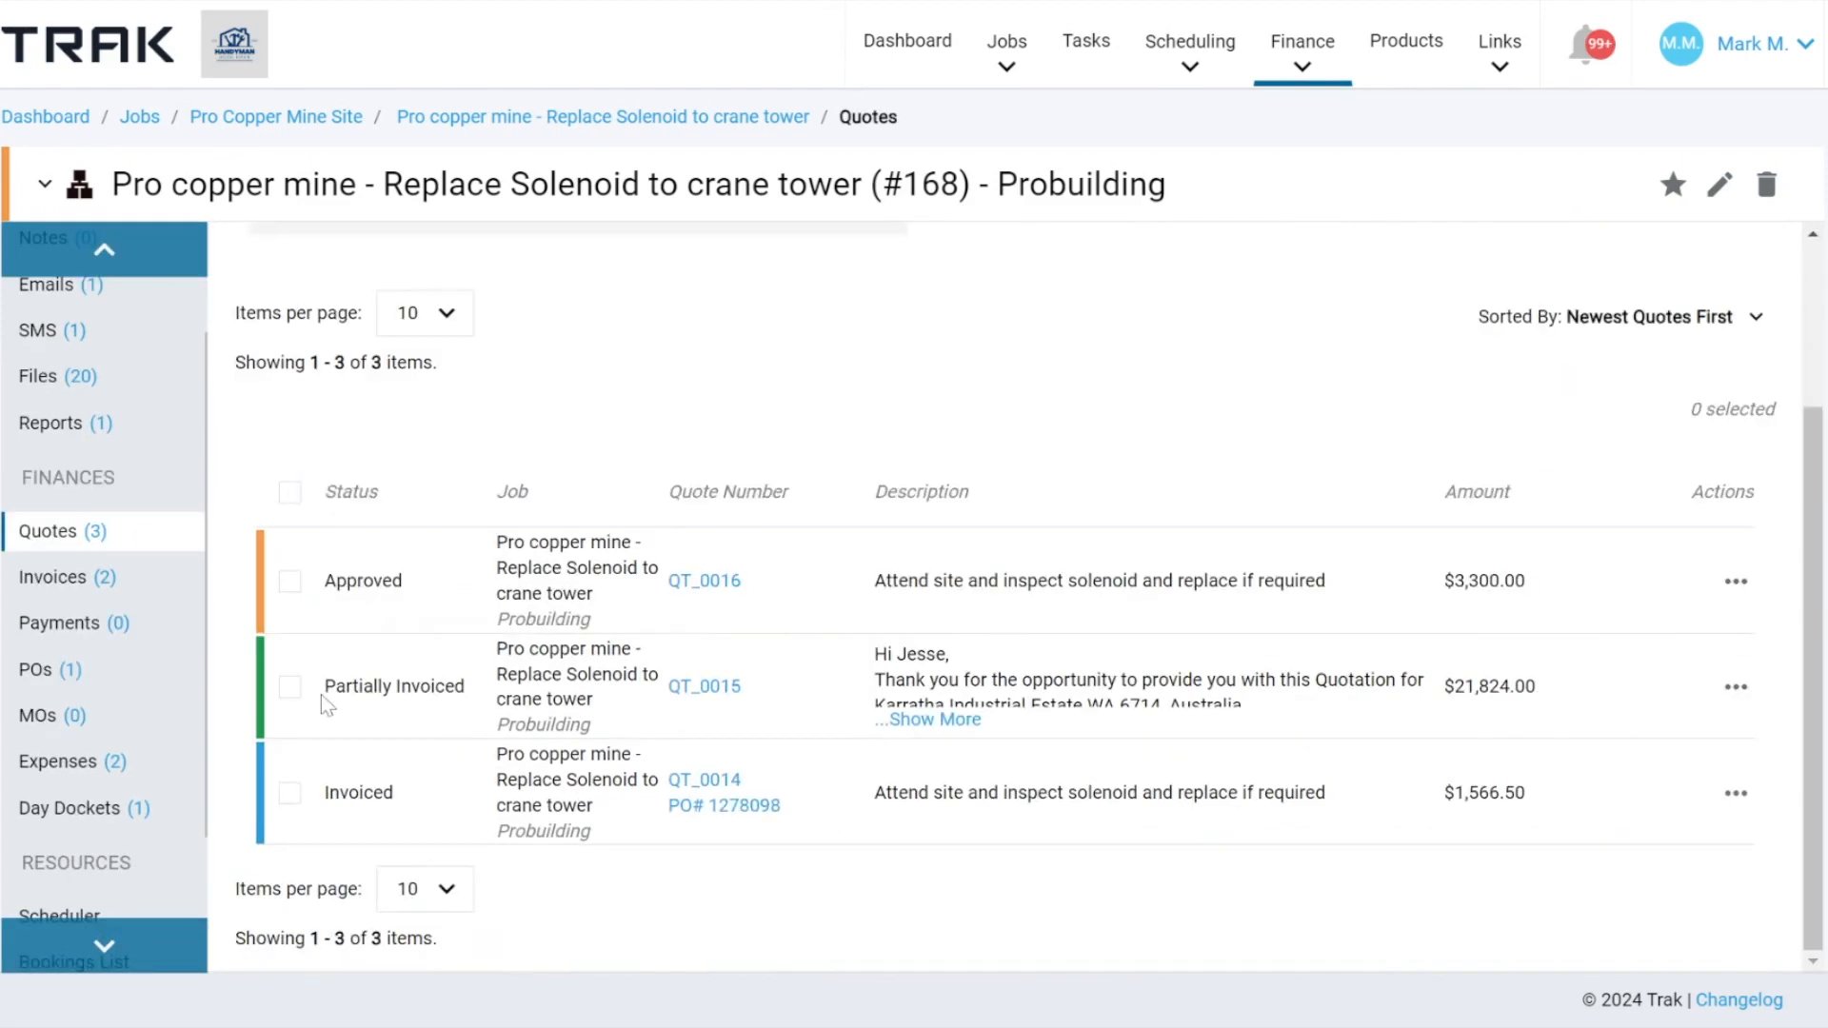
Create and save an invoice for all remaining Kitchen Install and Bathroom Install items of the partially invoiced quote QT_0015.
left_click_drag(322, 701, 487, 714)
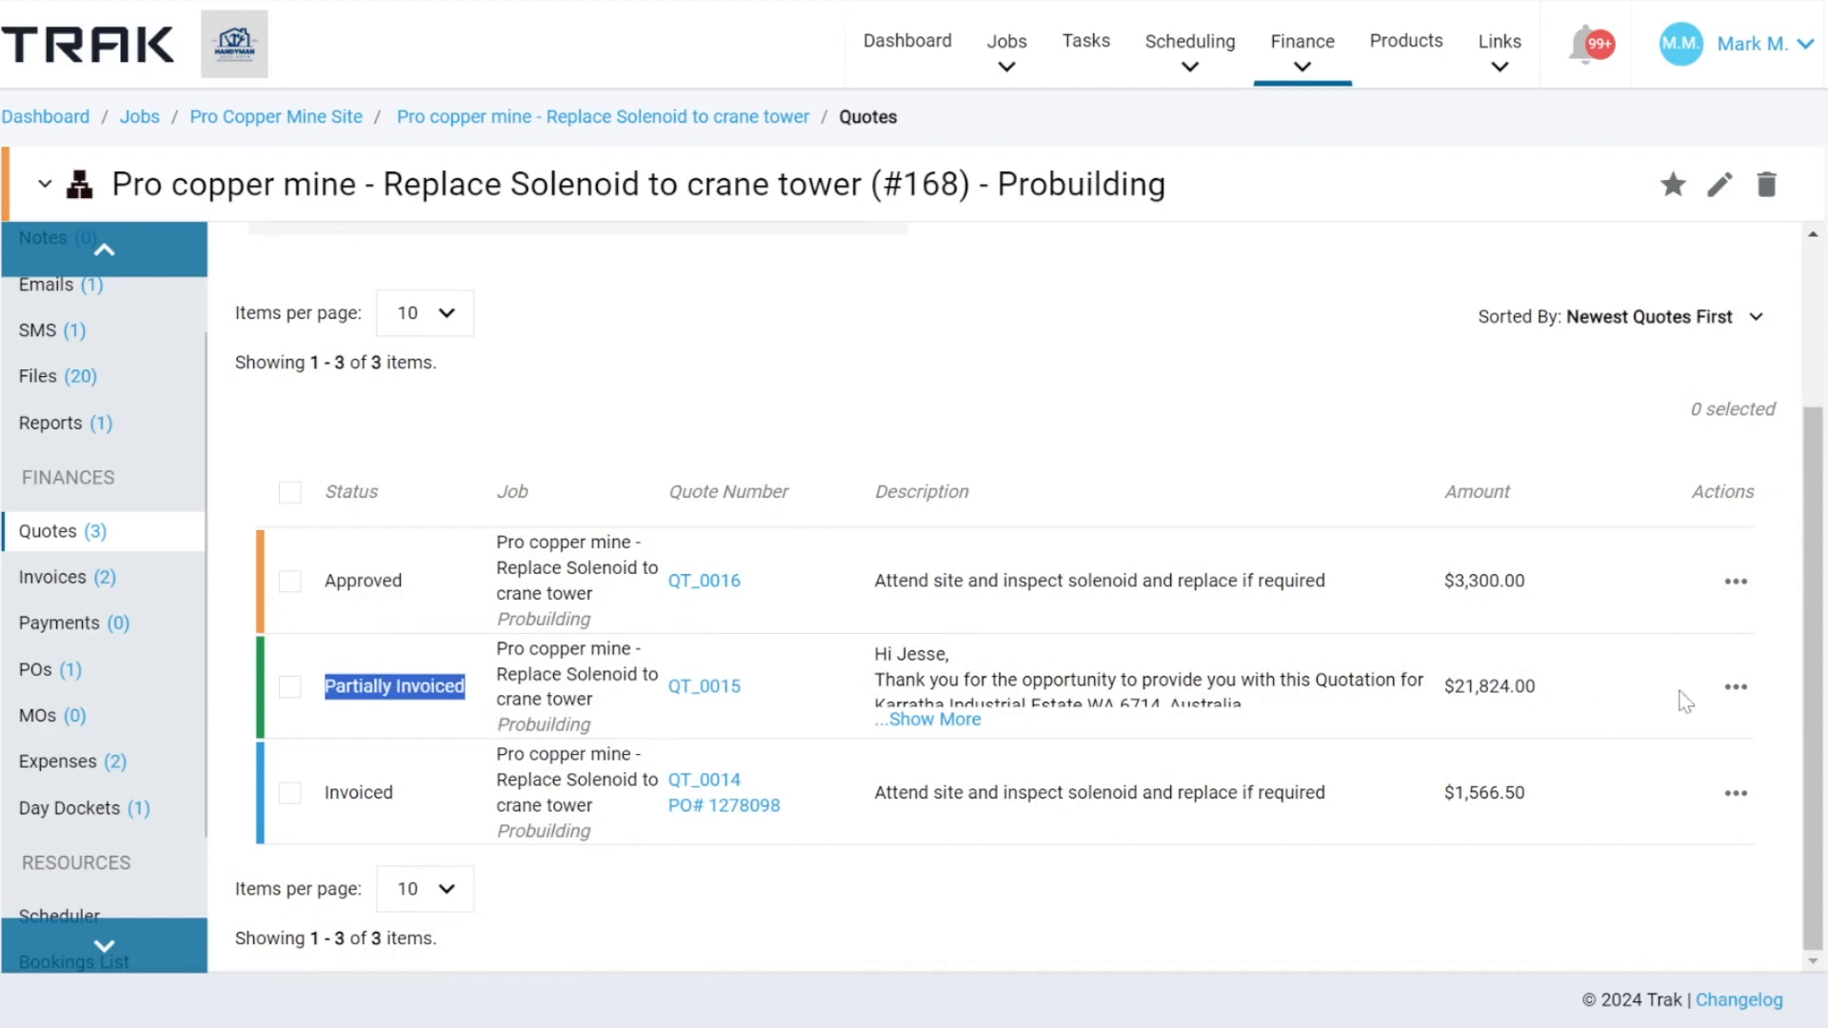
left_click(1735, 686)
left_click(1609, 479)
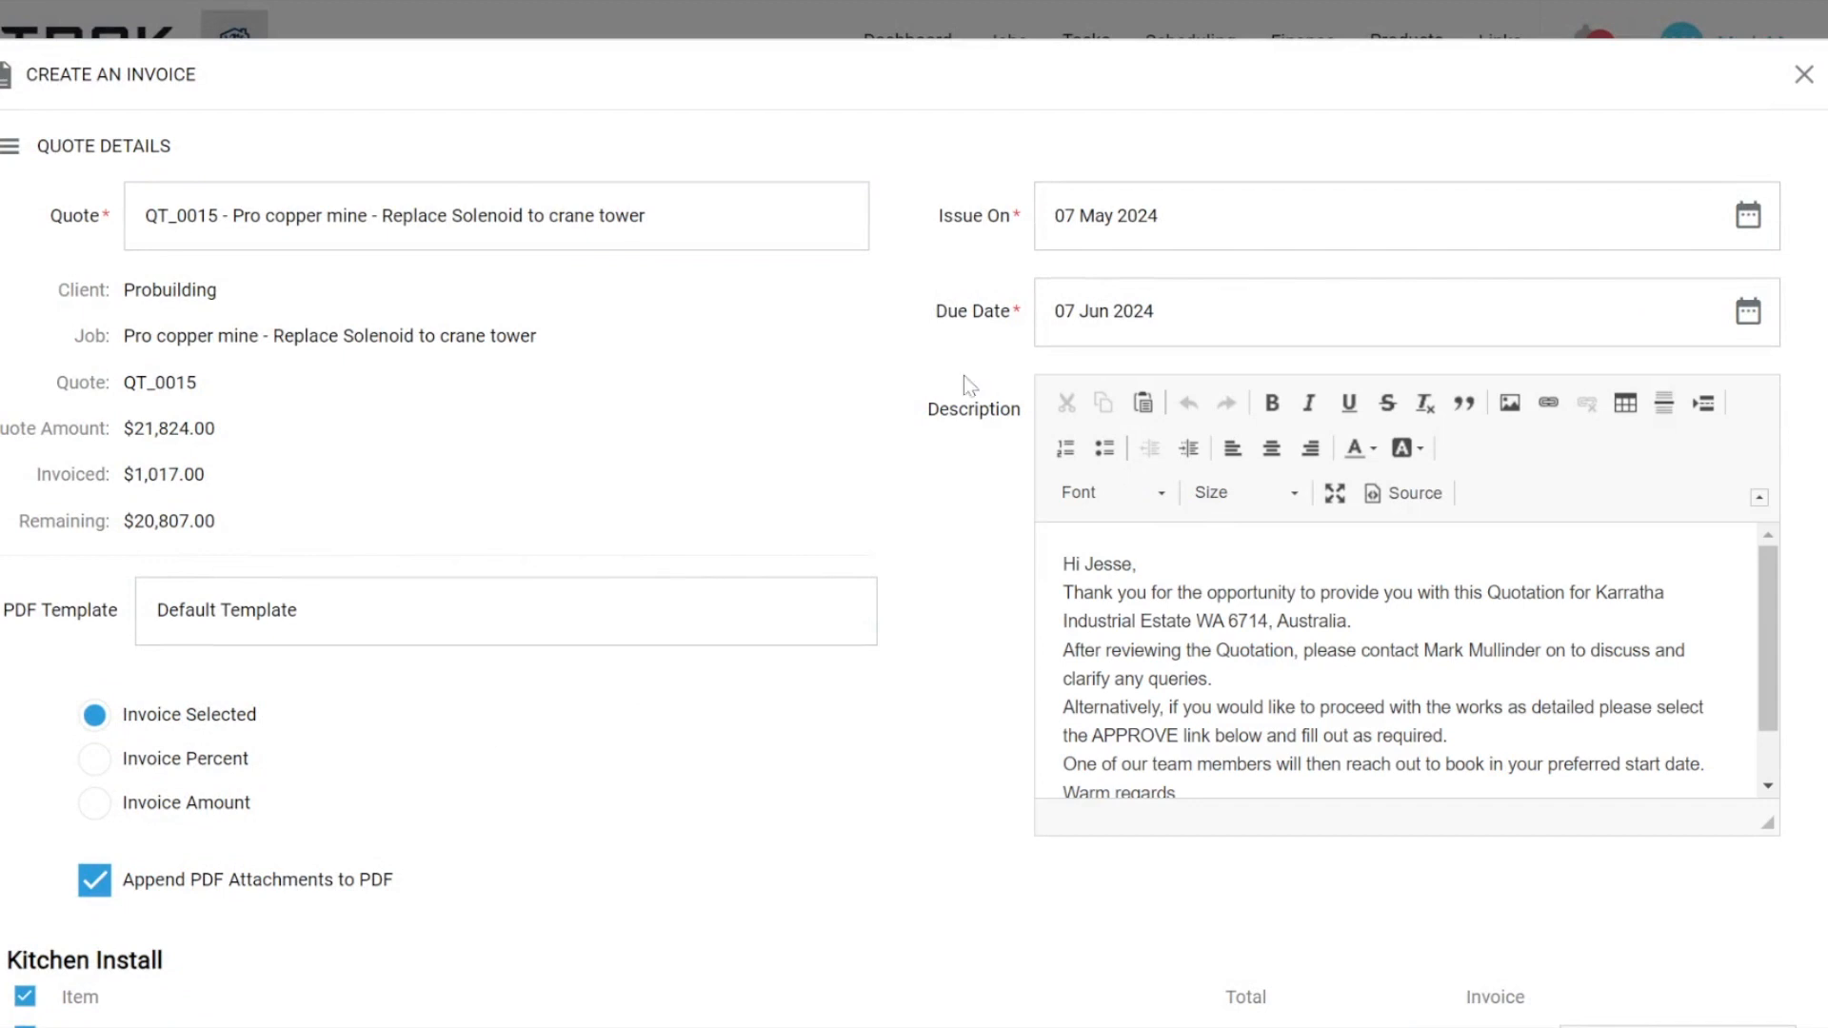
scroll(908, 571, "down", 2)
scroll(908, 571, "down", 3)
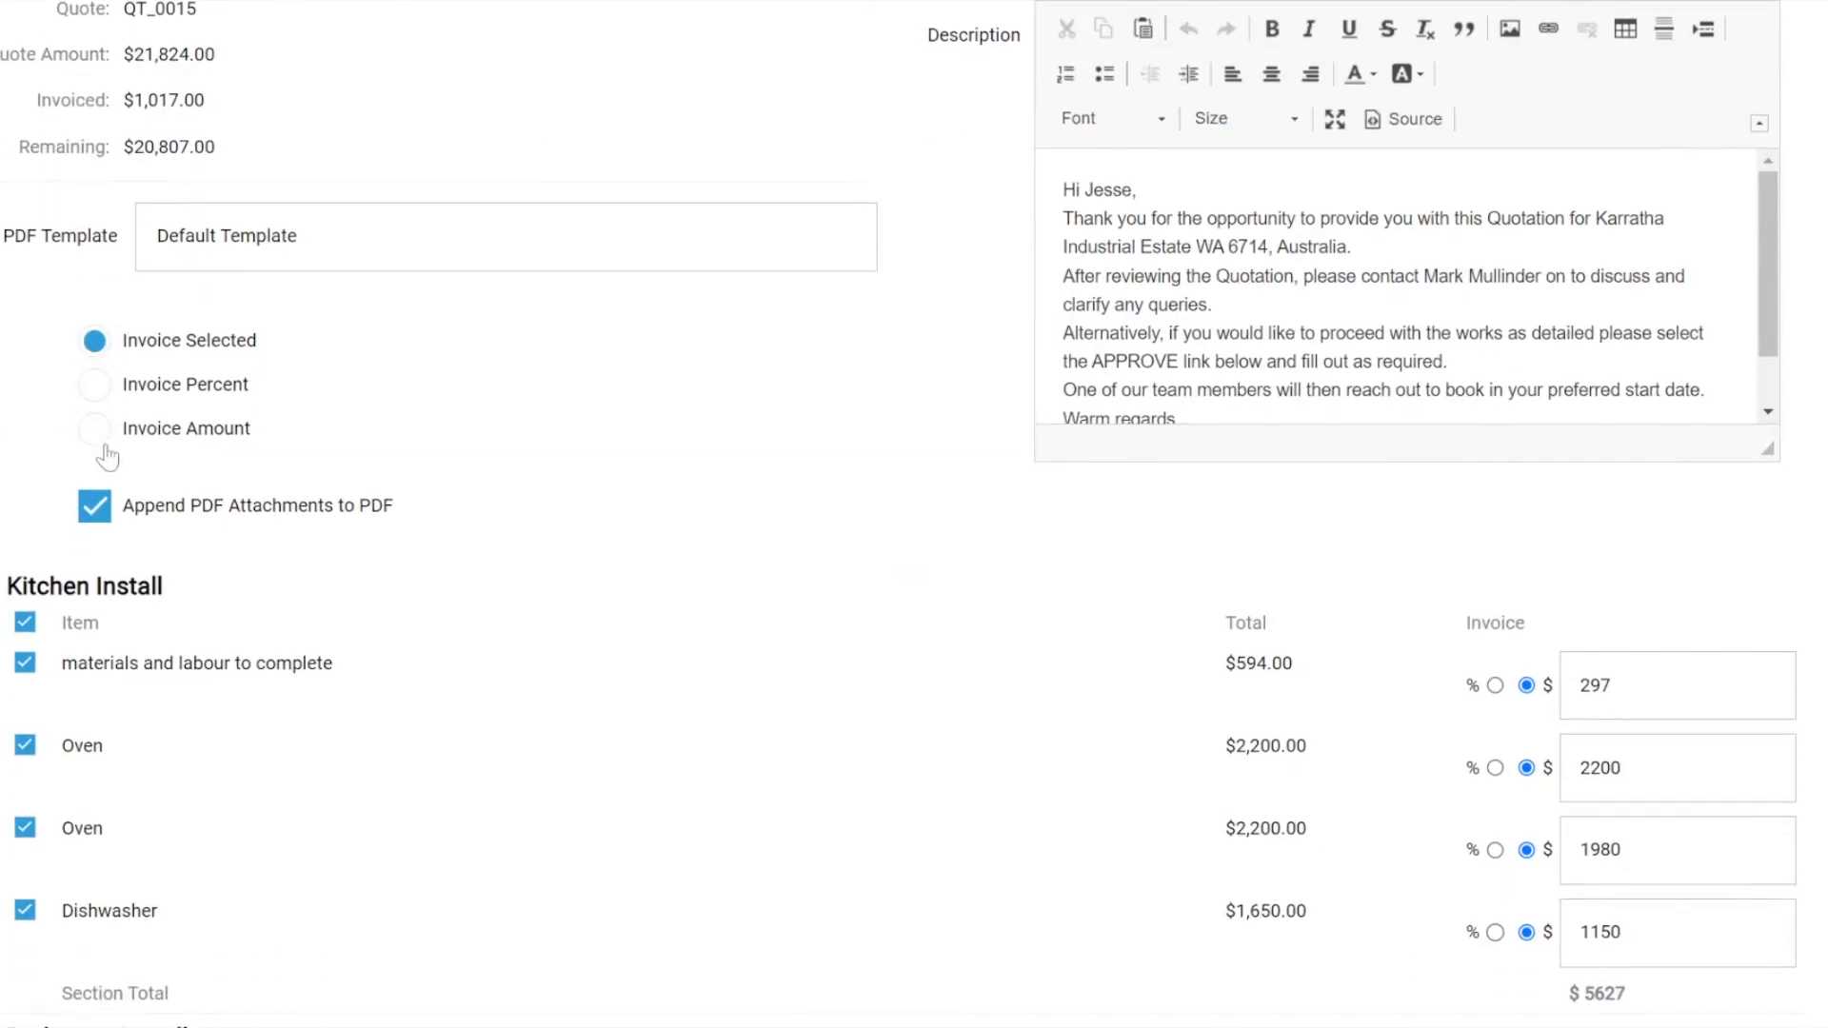
scroll(359, 509, "down", 3)
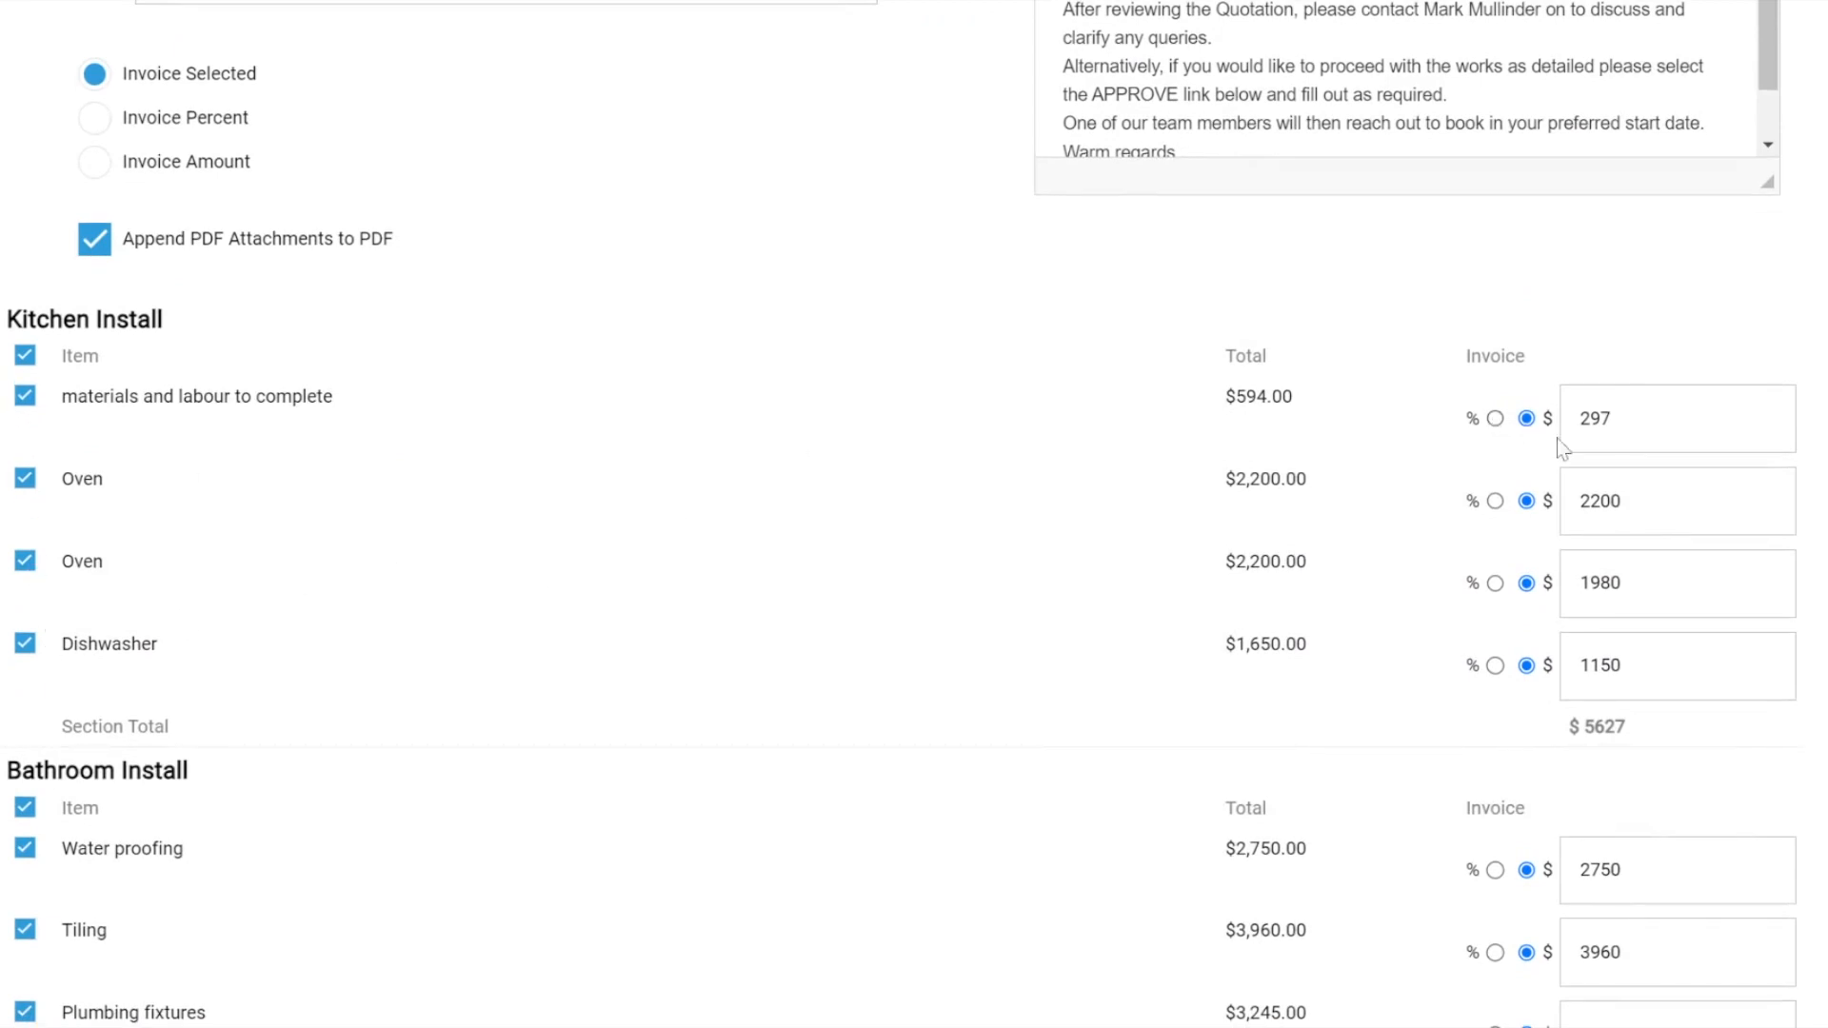
scroll(1277, 748, "down", 10)
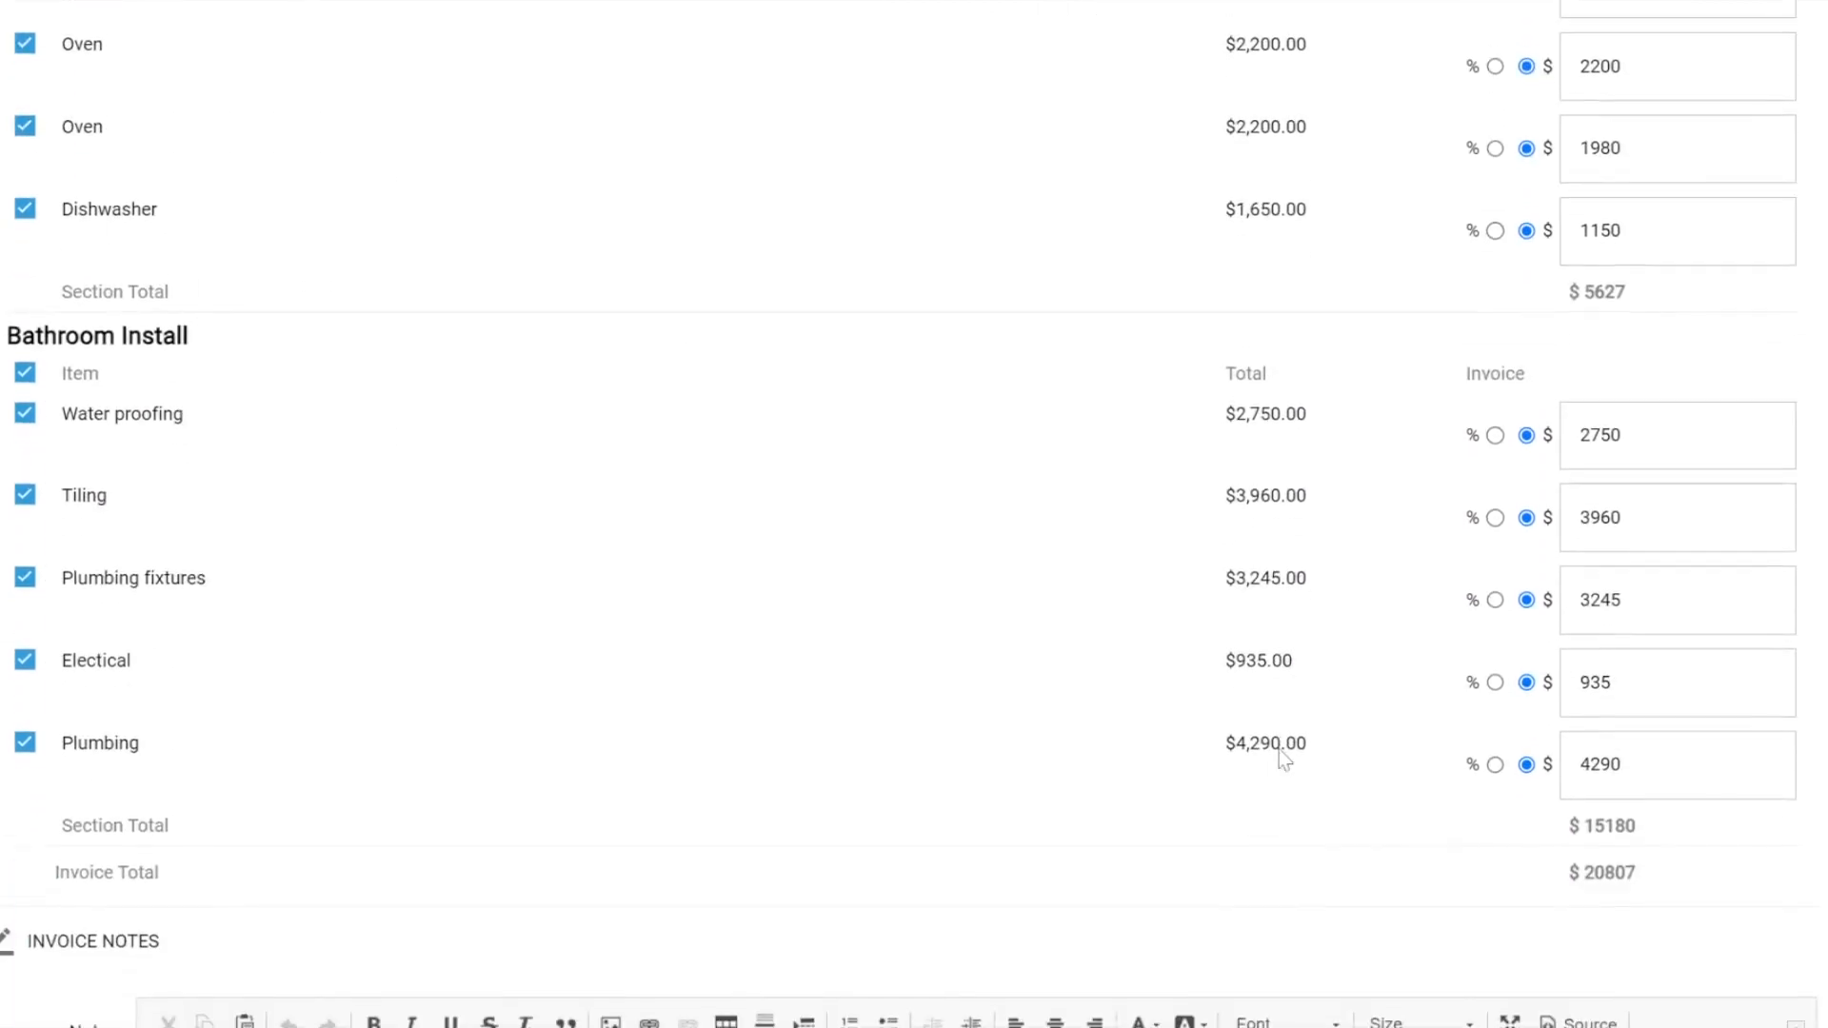
scroll(1259, 872, "down", 3)
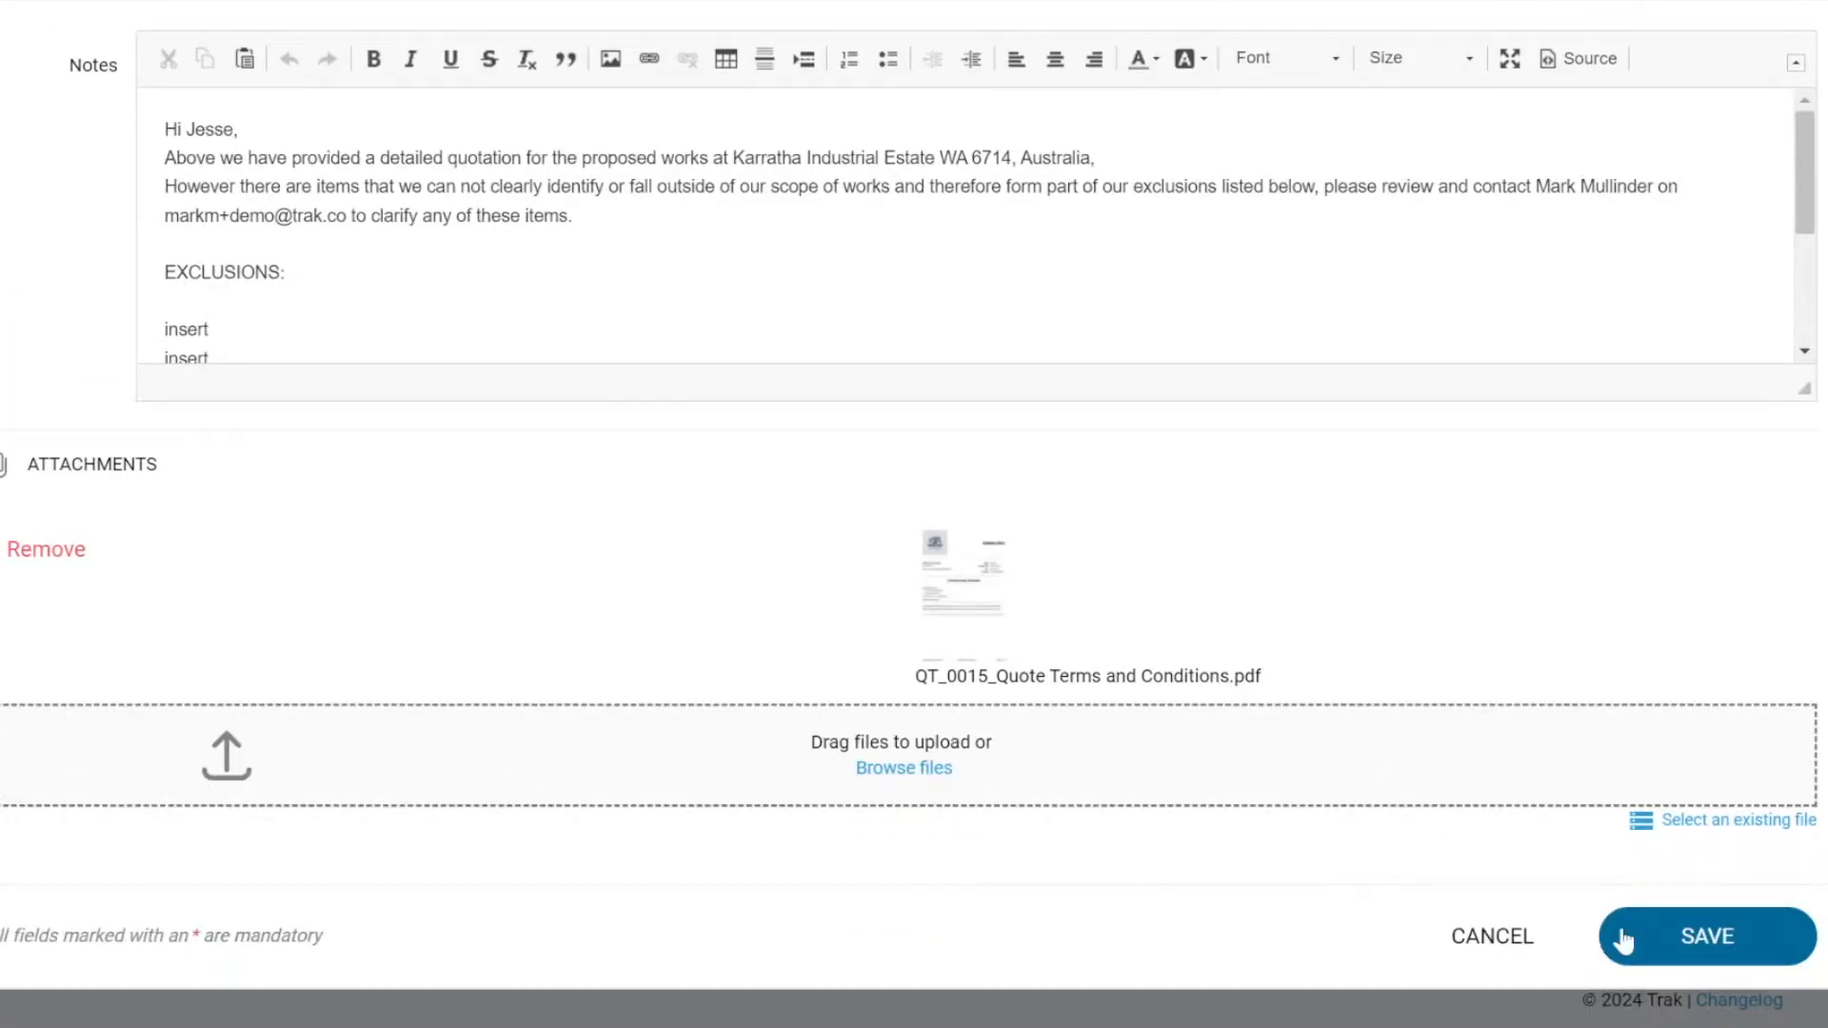
left_click(1673, 947)
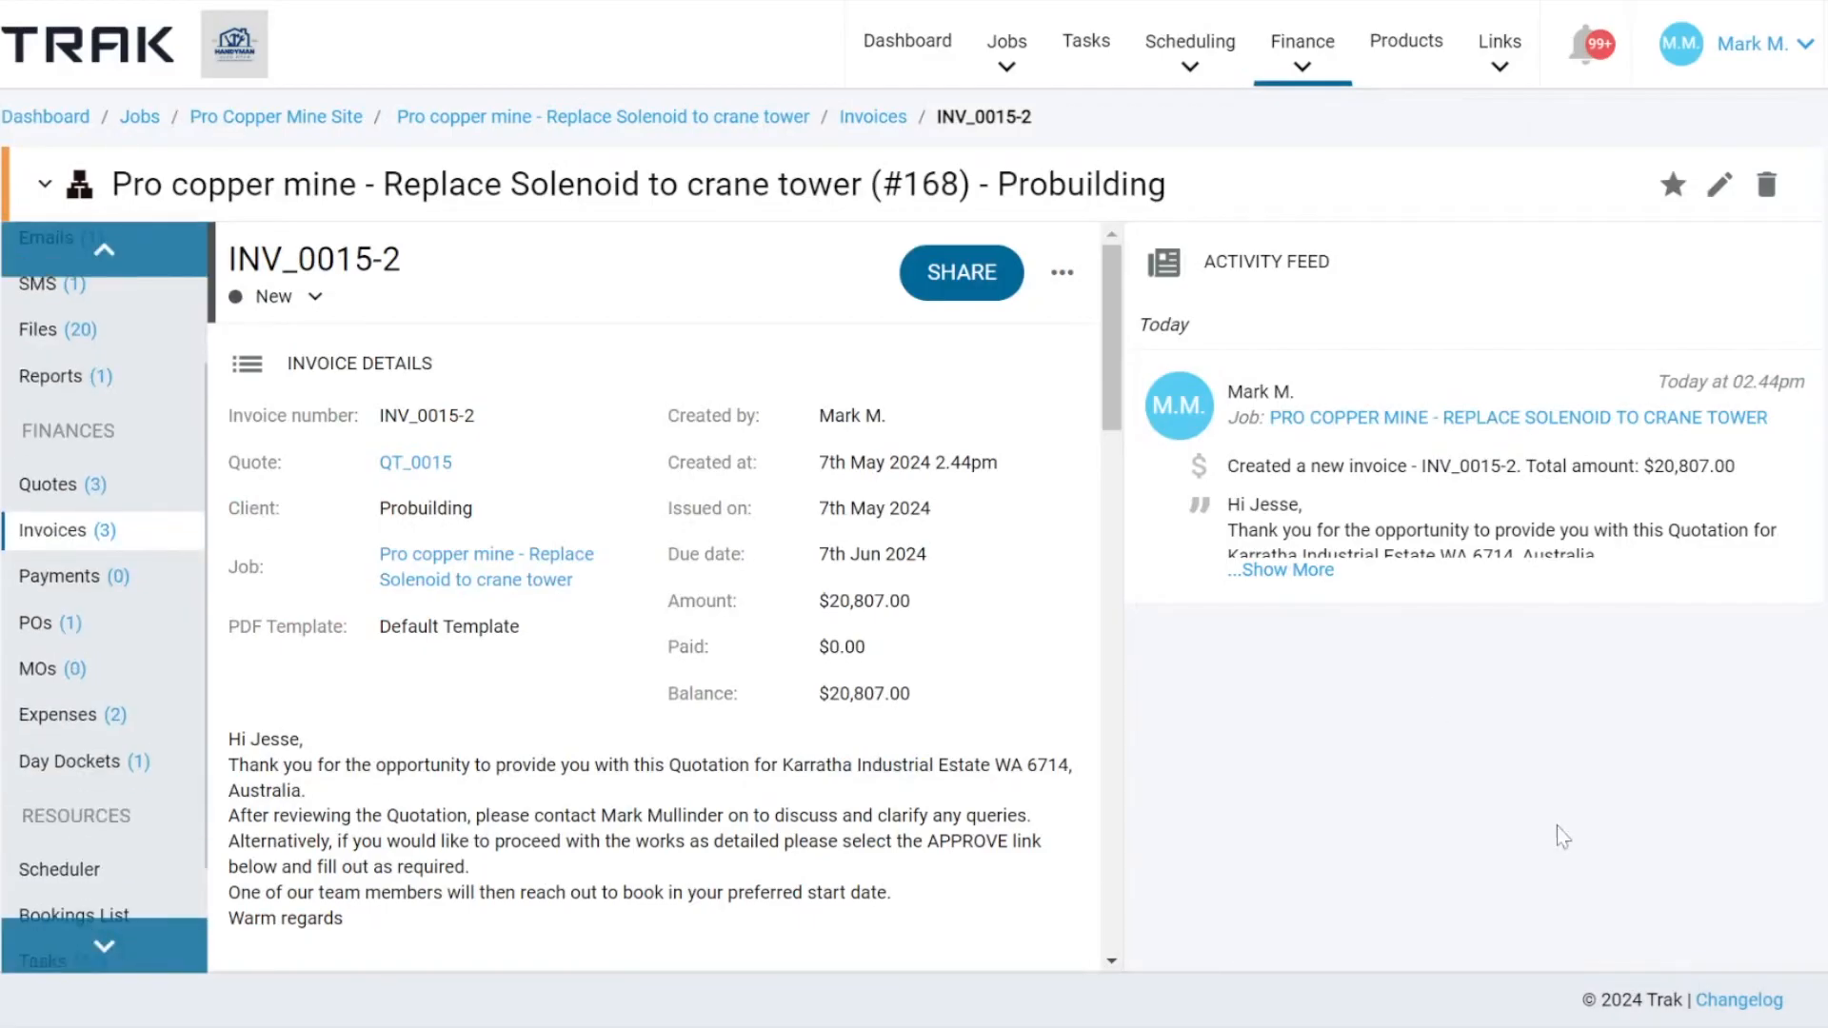
Find the new invoice INV_0015-2 in the job's invoices list and review its details and line items.
left_click_drag(298, 259, 435, 257)
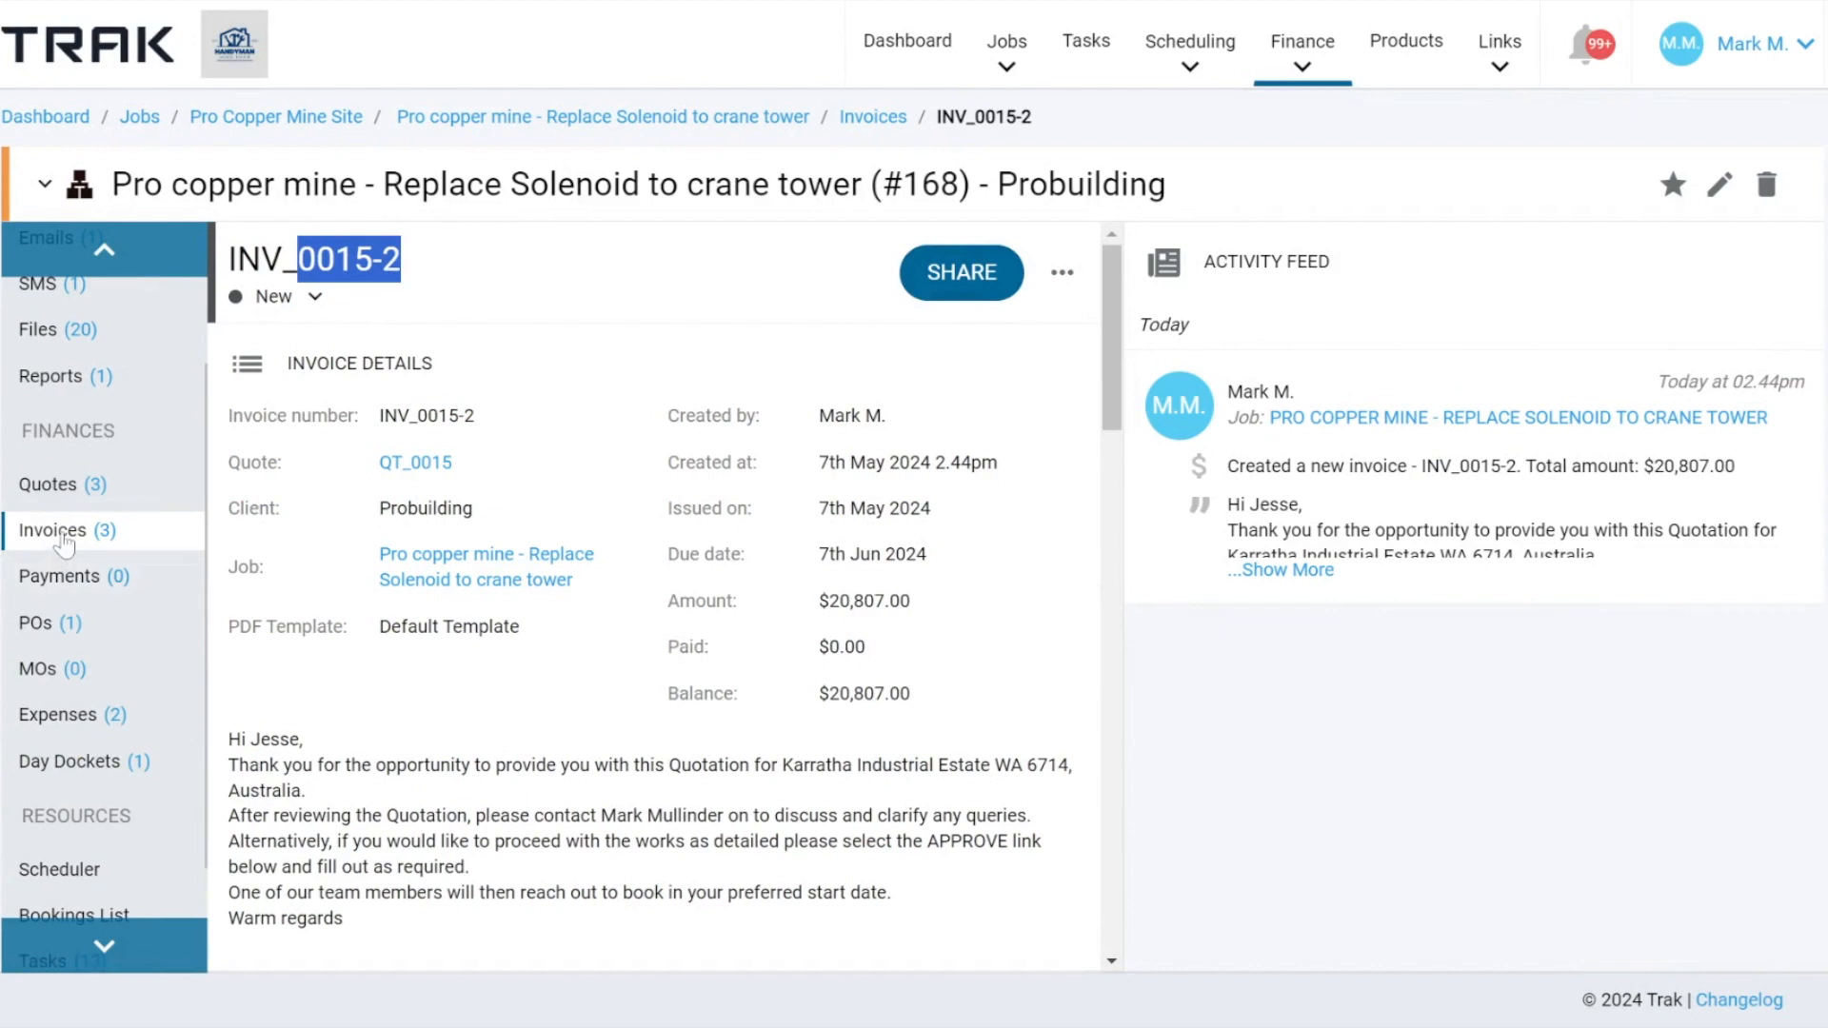
left_click(62, 539)
scroll(552, 705, "down", 2)
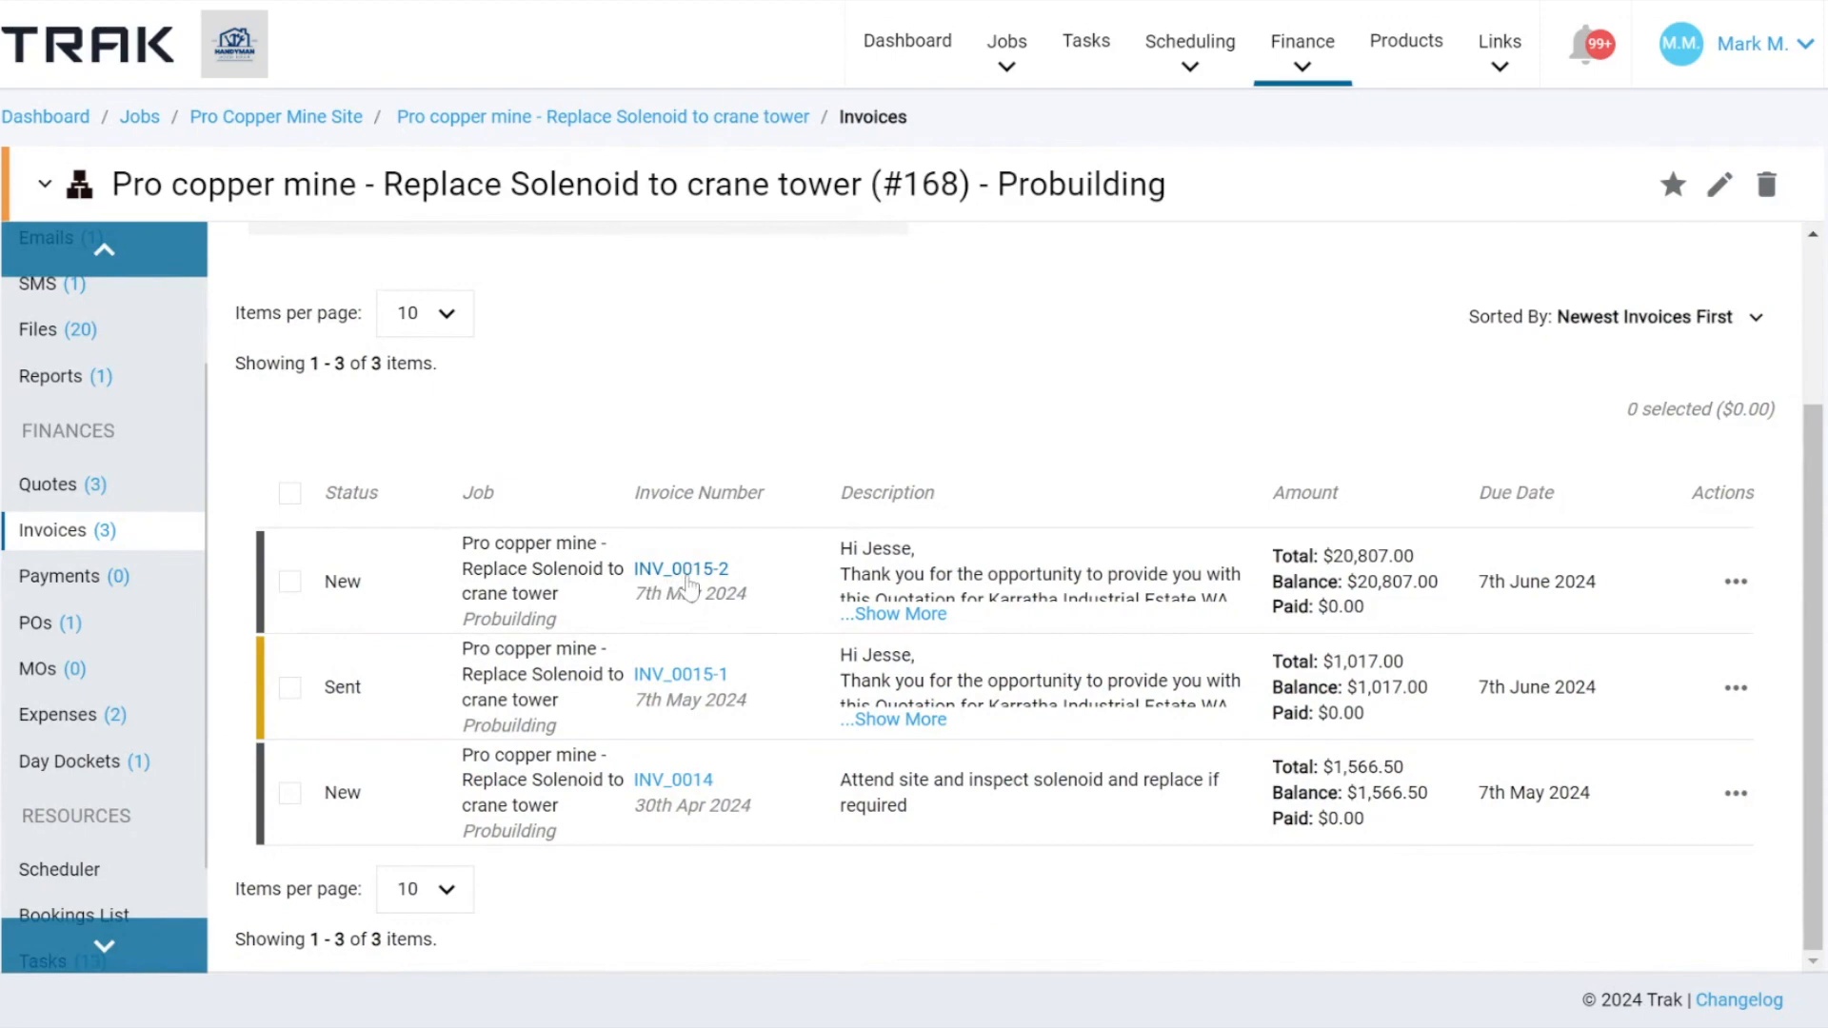
left_click(683, 572)
scroll(885, 595, "down", 10)
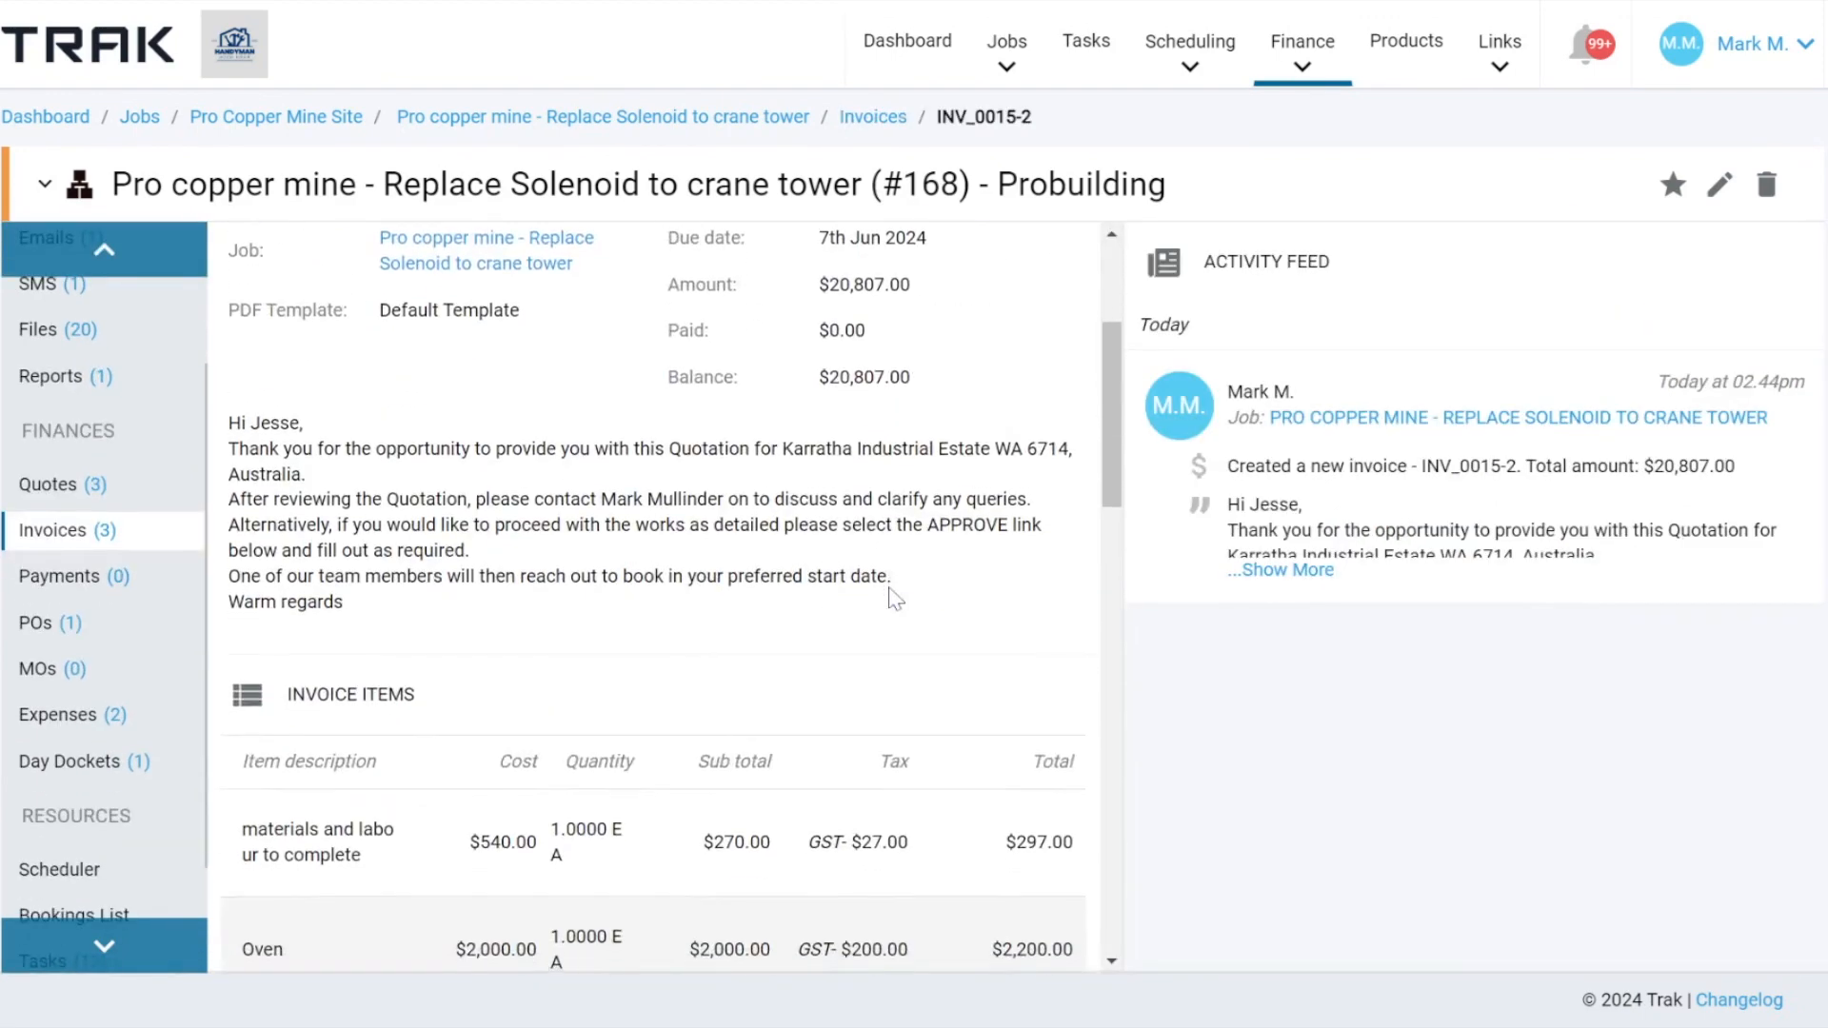
scroll(895, 598, "down", 4)
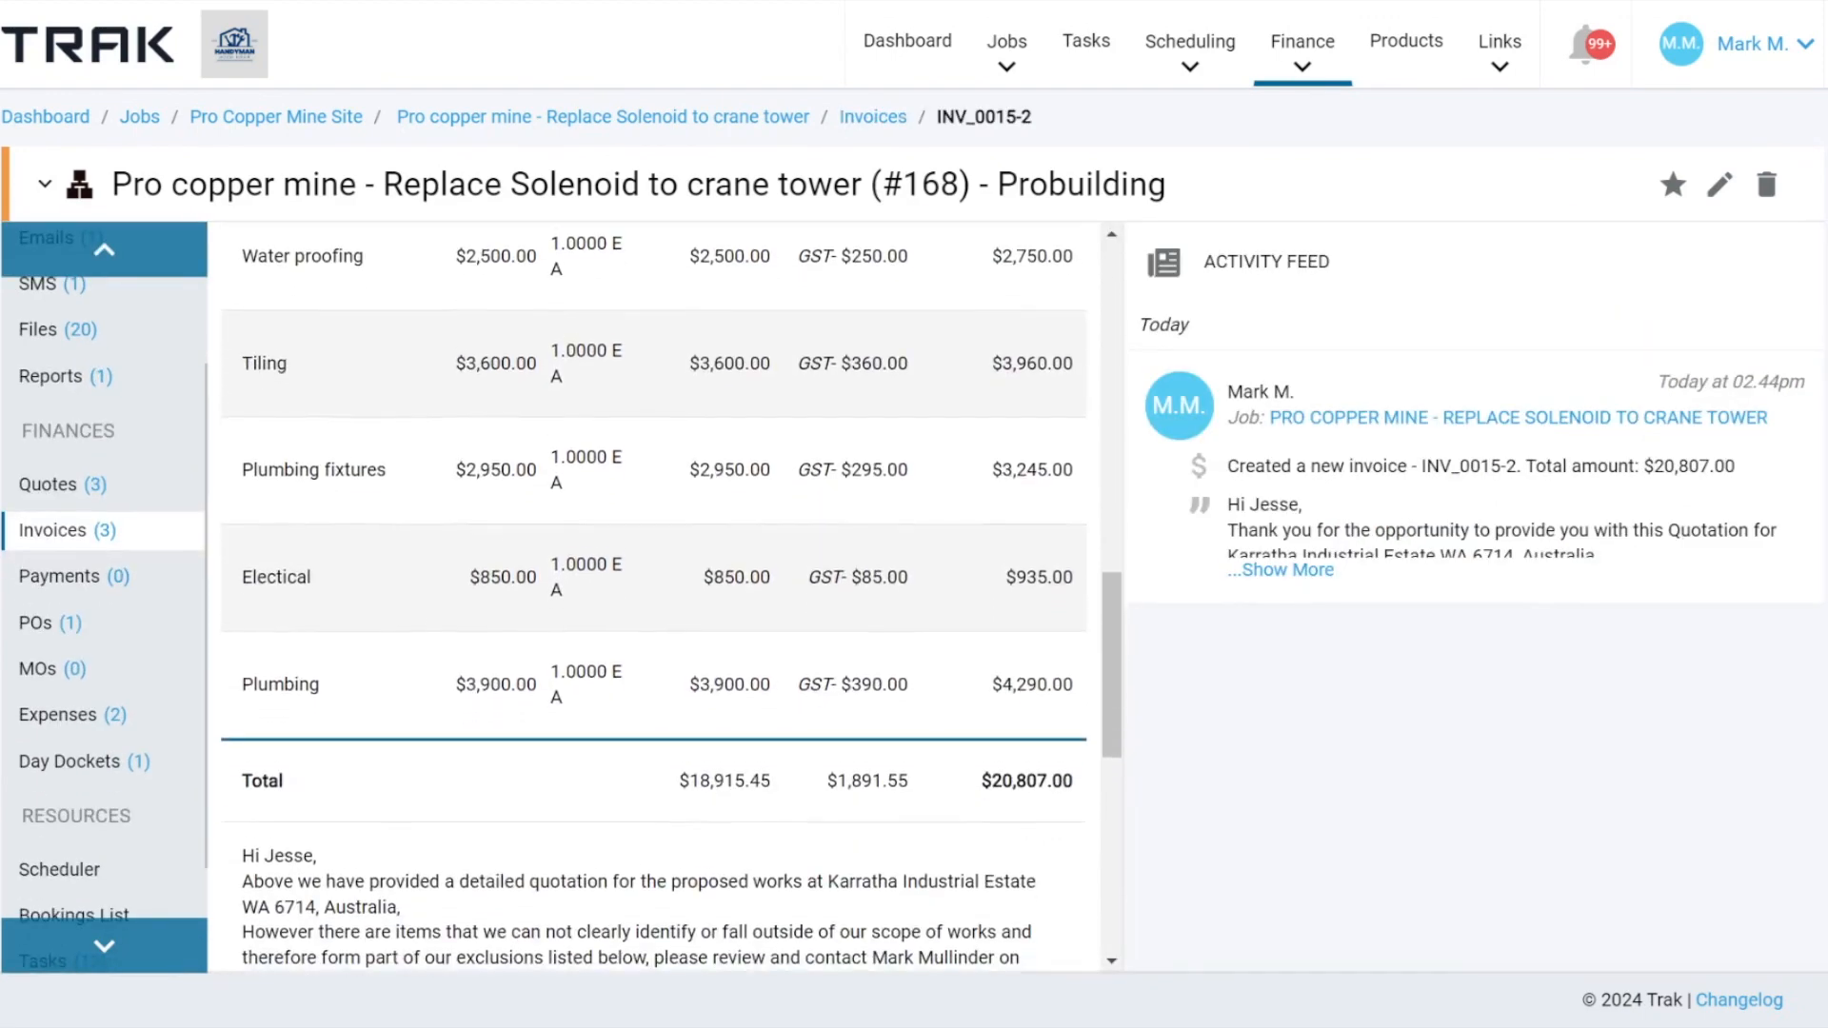
scroll(666, 571, "up", 15)
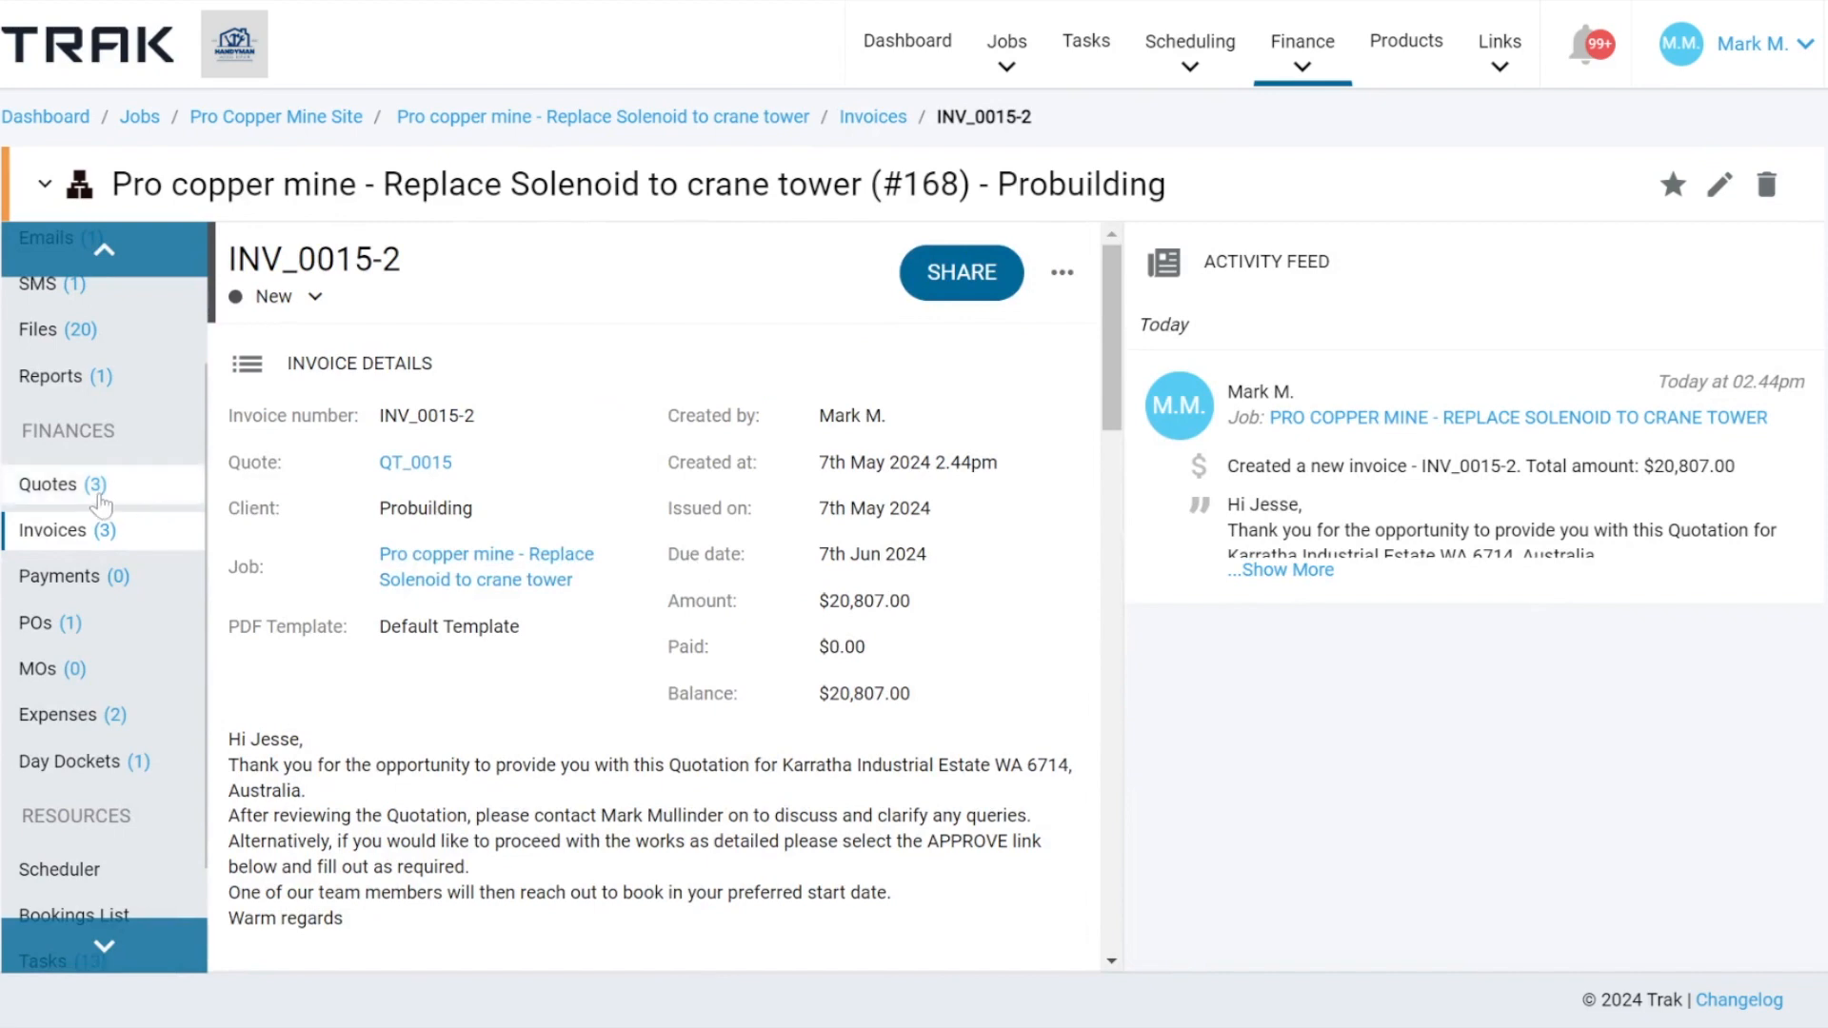
Open quote QT_0015 from the job's quotes list and review its status, linked invoices and activity feed.
left_click(102, 504)
scroll(404, 542, "down", 3)
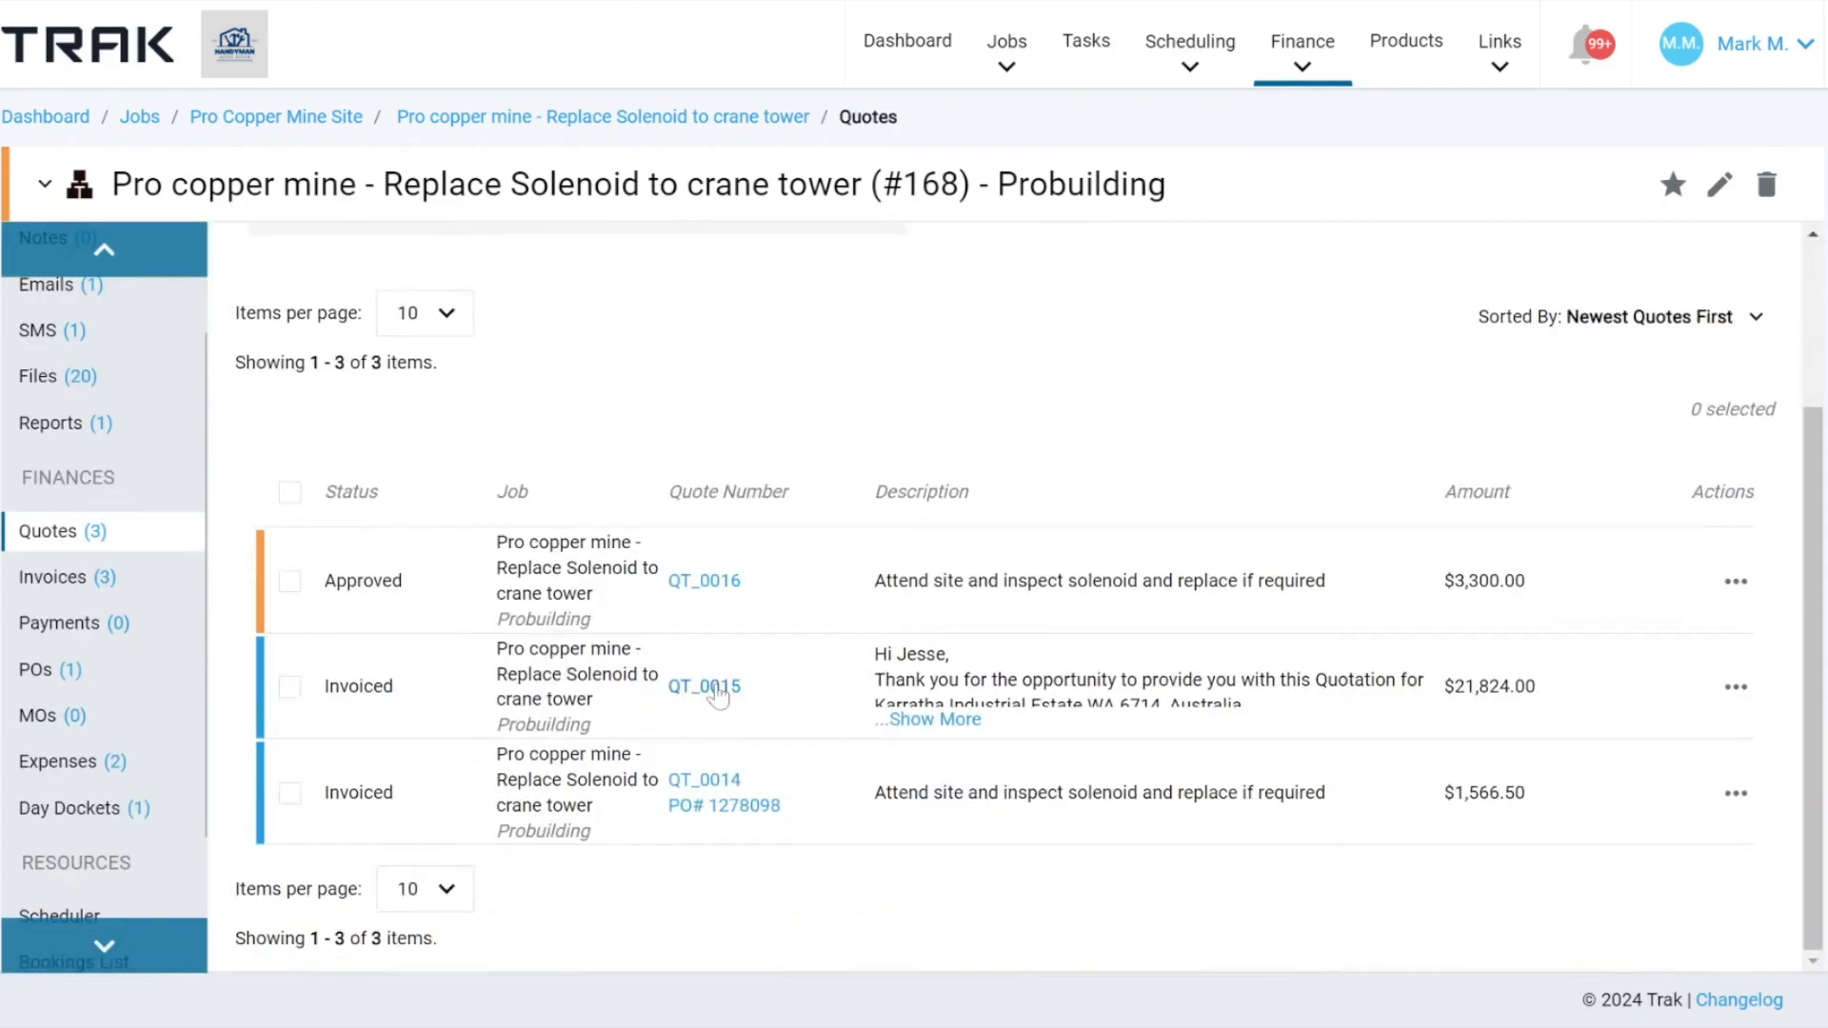
left_click(716, 687)
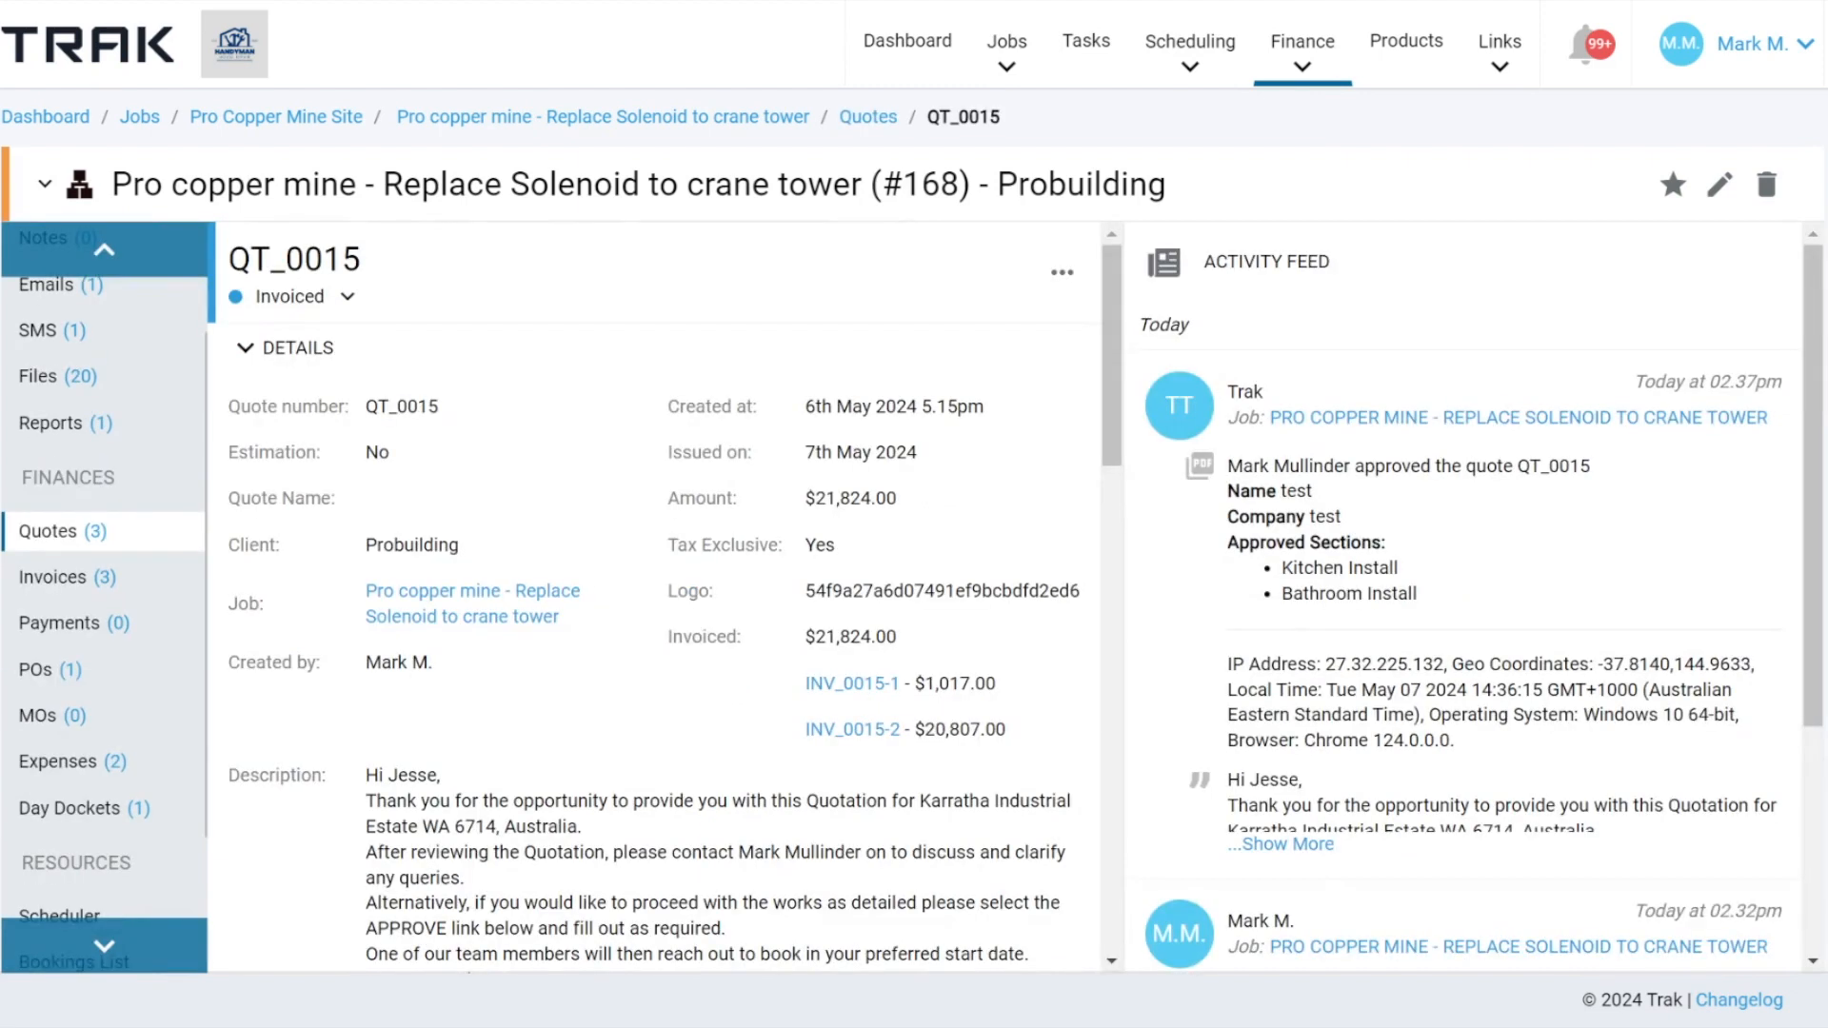
left_click_drag(717, 636, 1047, 741)
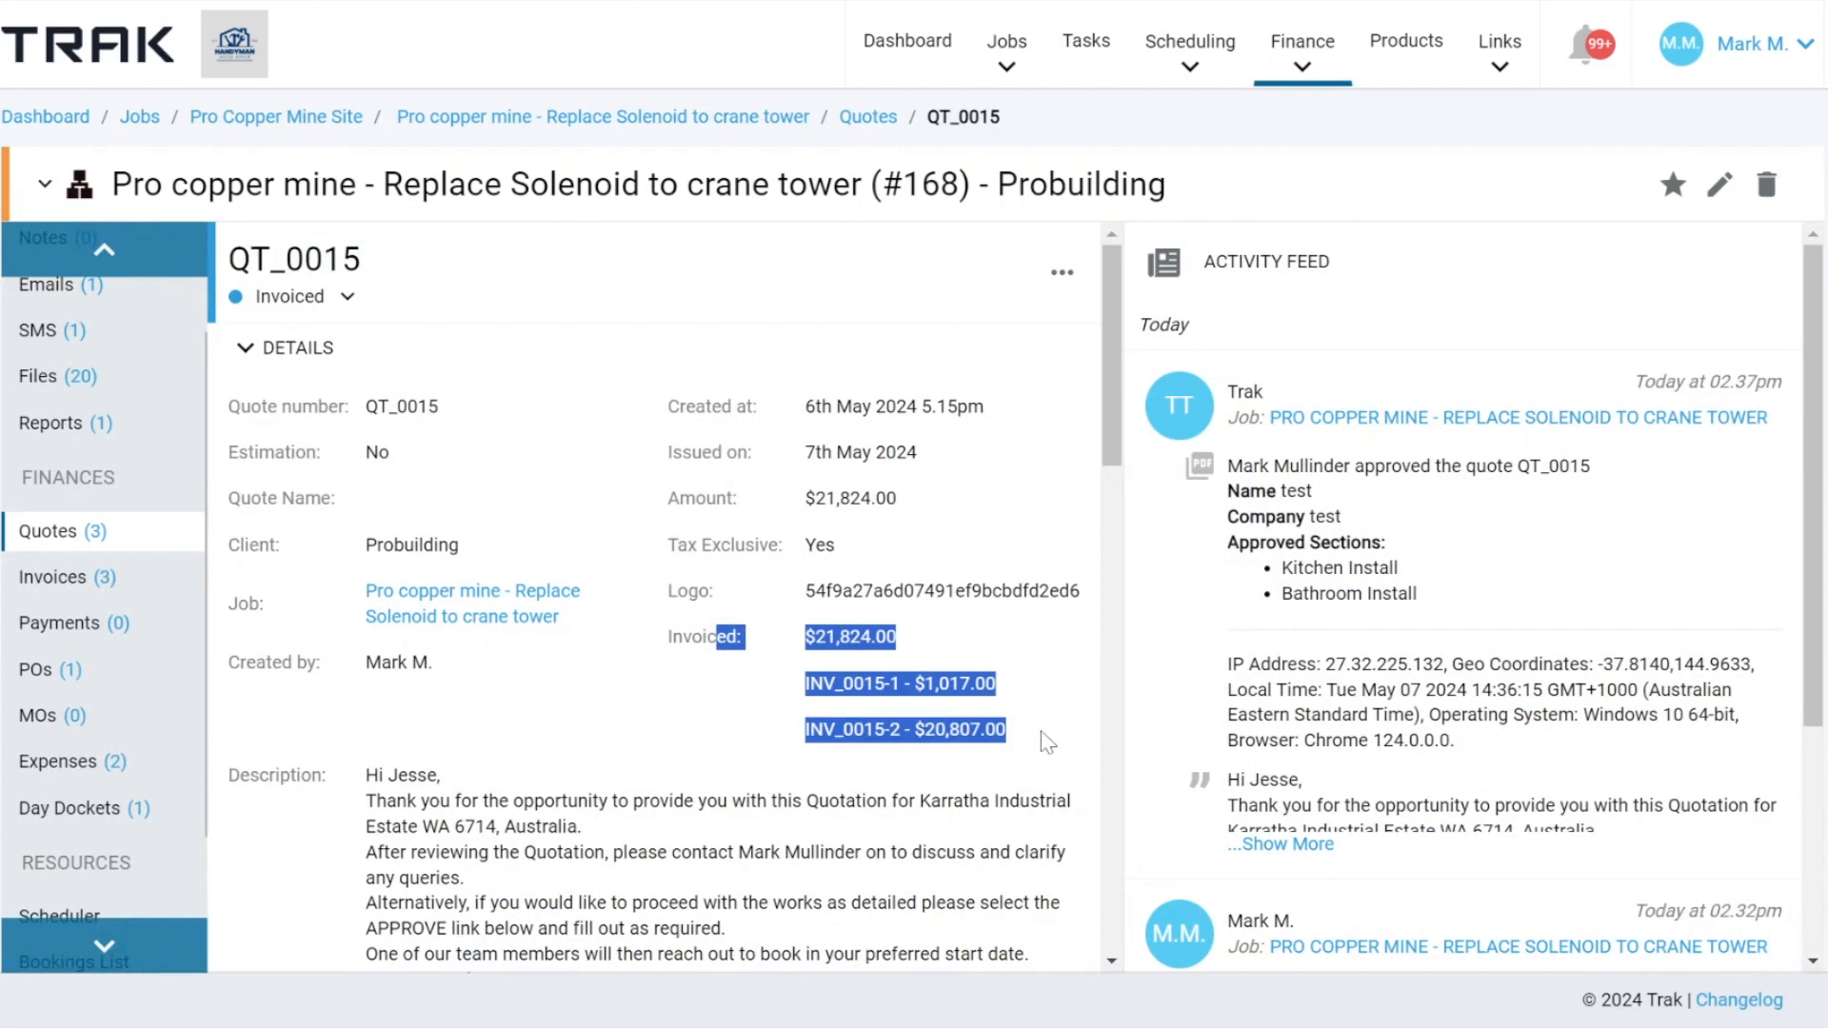
left_click(814, 721)
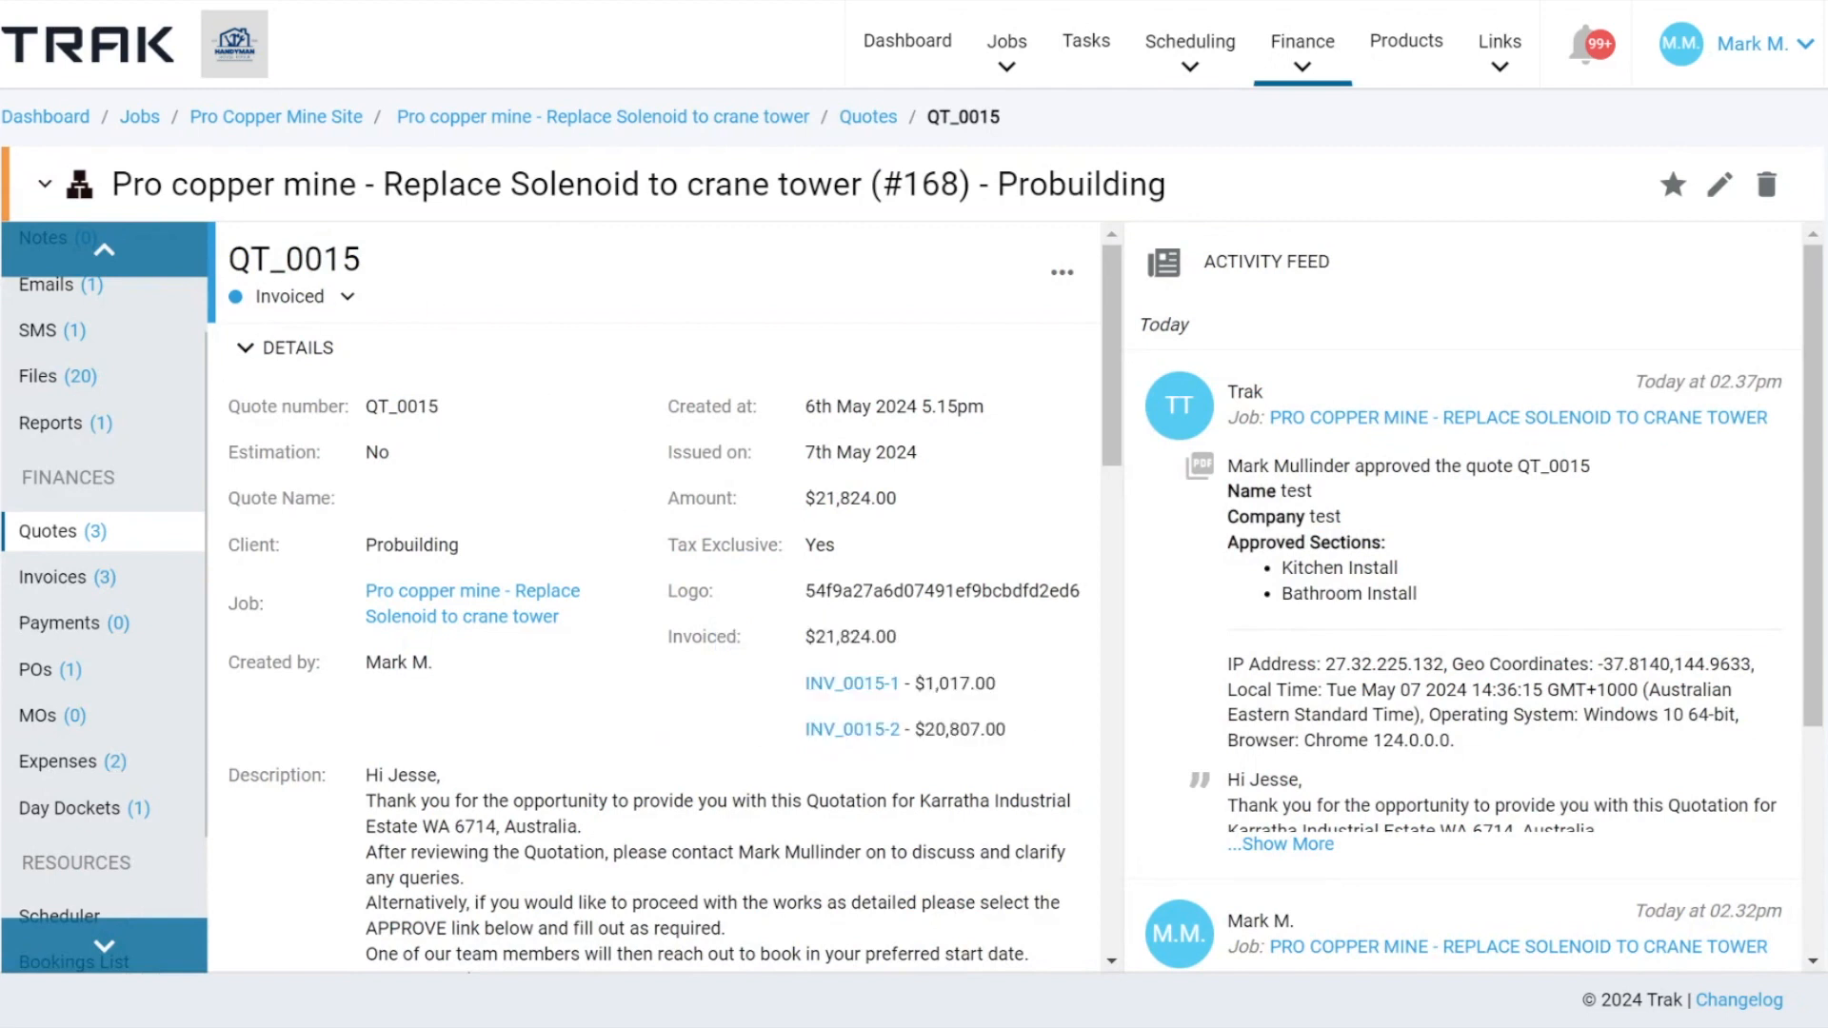
left_click_drag(805, 683, 1030, 745)
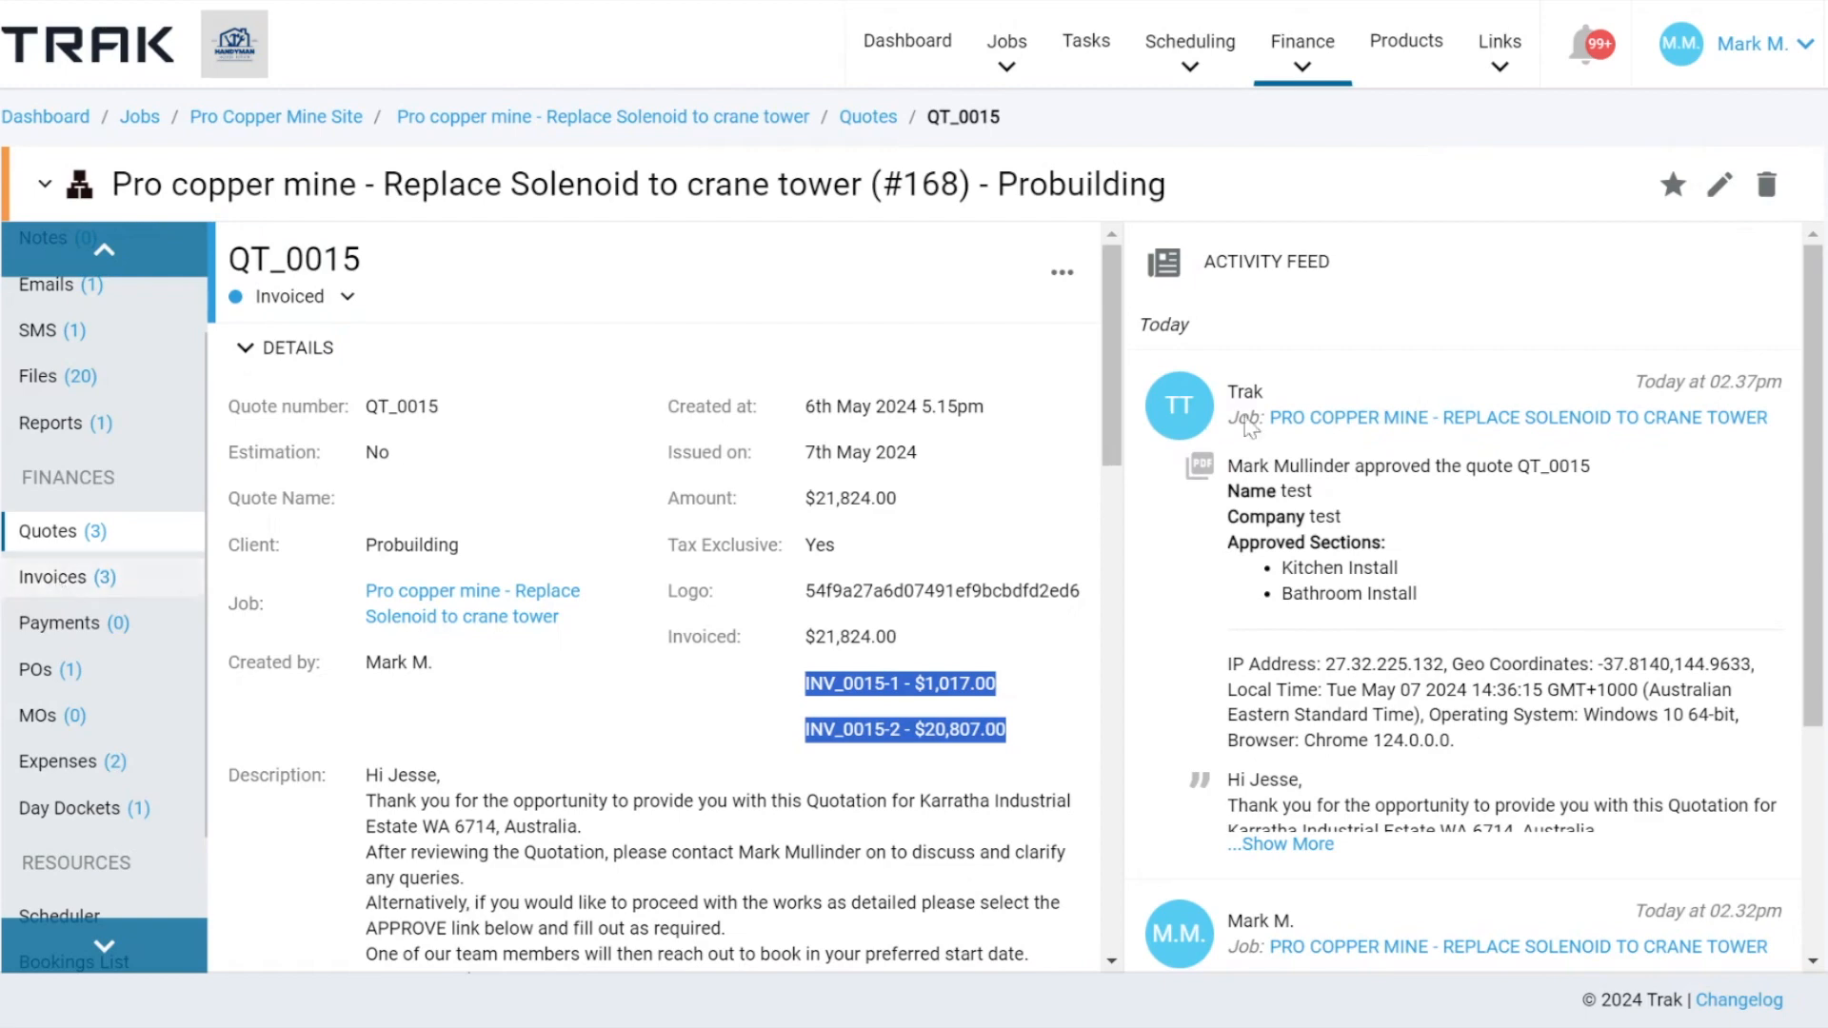
scroll(1295, 452, "down", 3)
scroll(1295, 452, "up", 3)
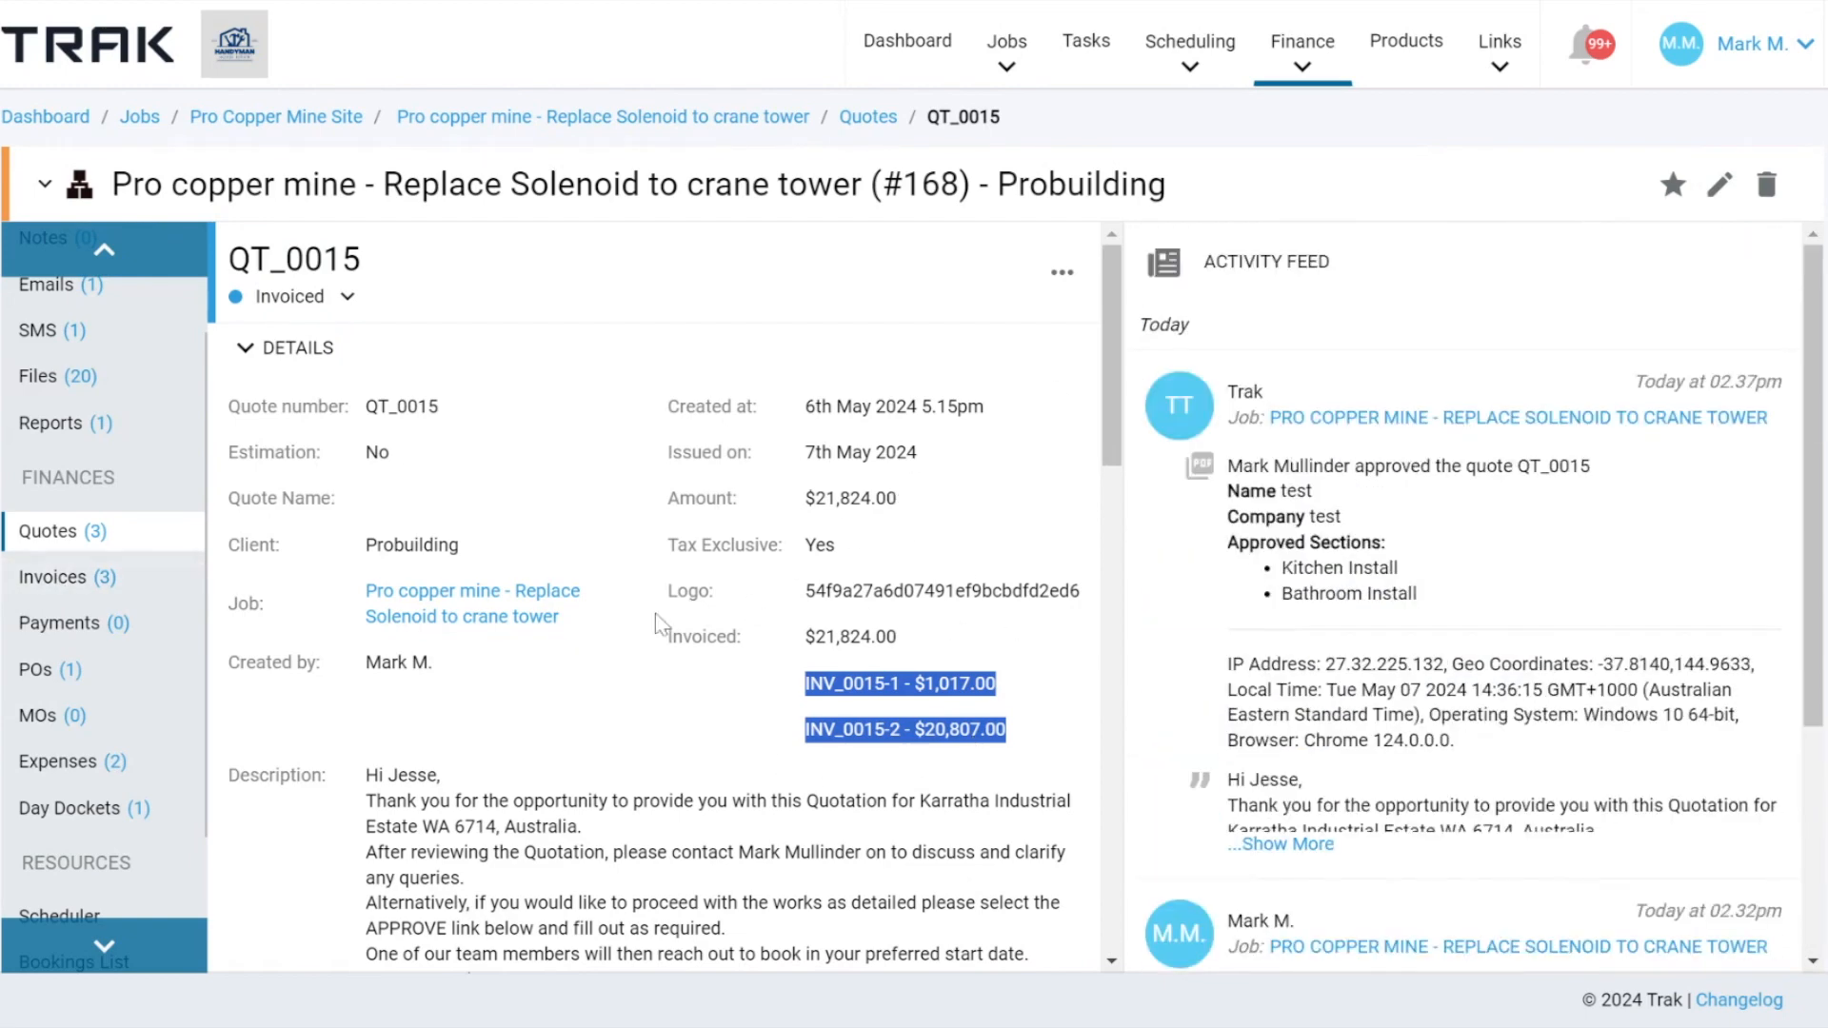
Return to the job's invoices list and review the invoices recorded against this job.
left_click(100, 589)
scroll(100, 595, "down", 2)
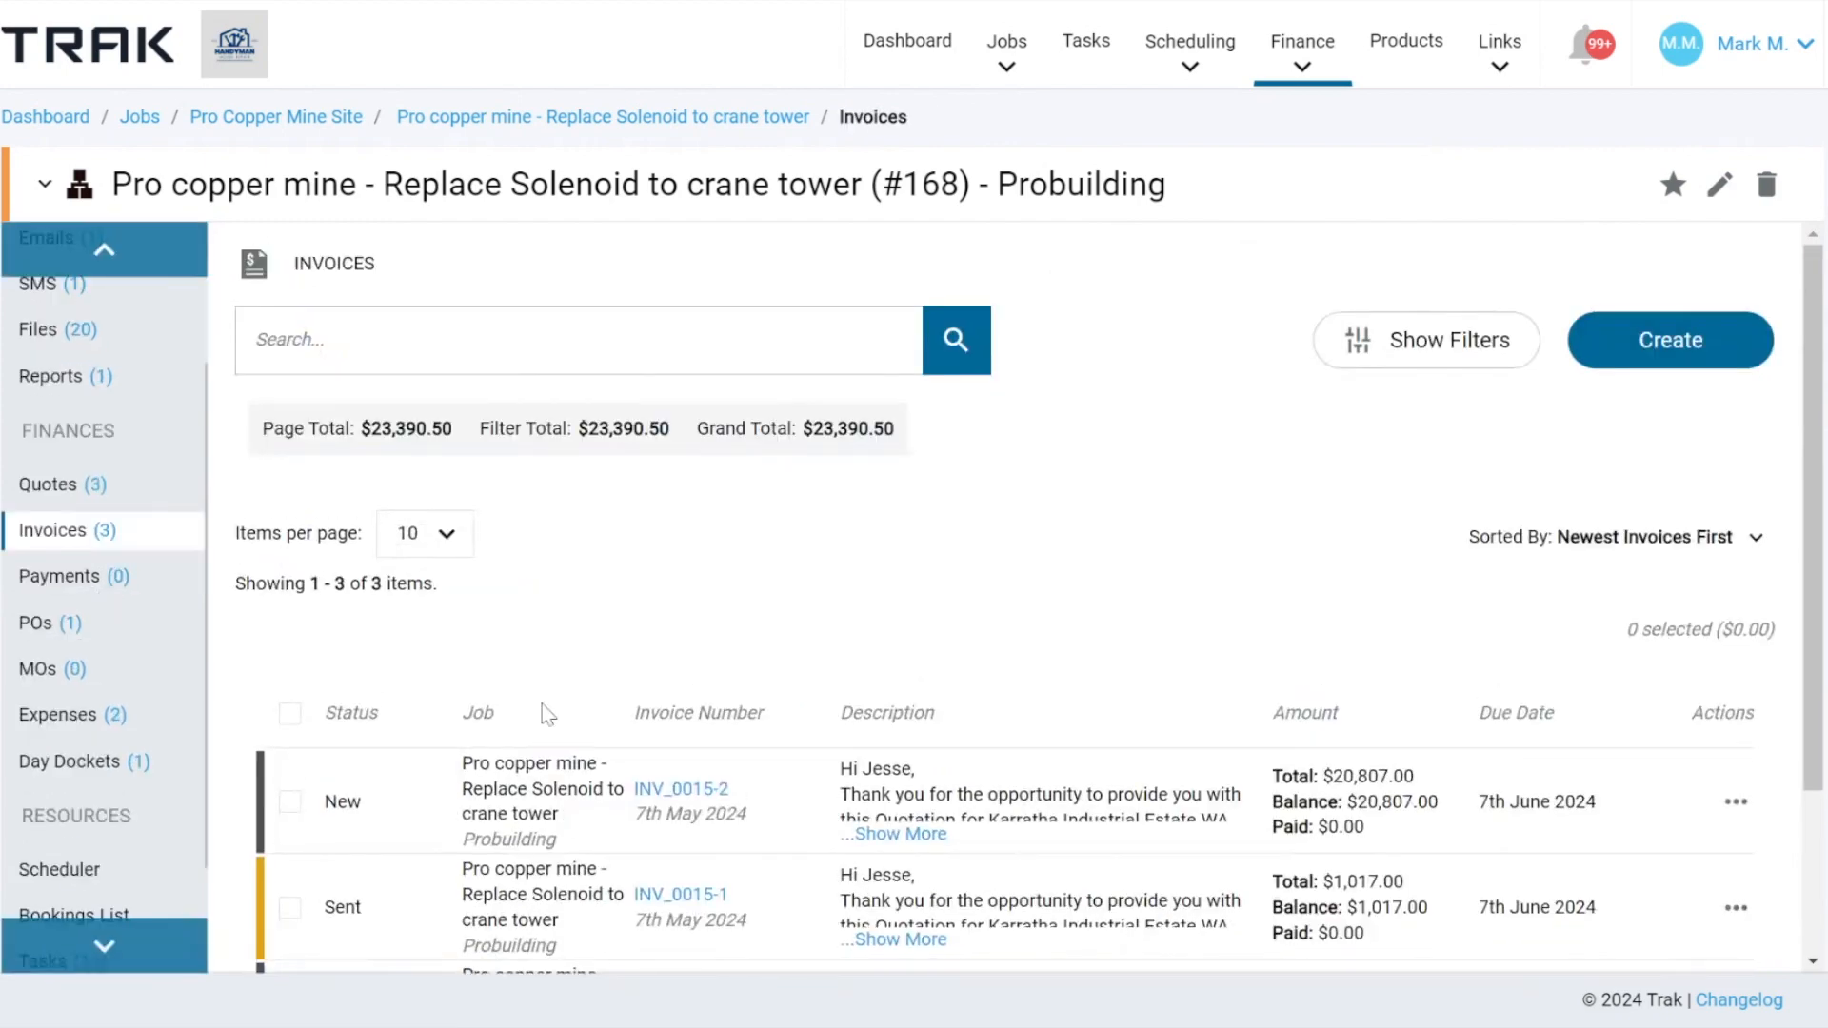
scroll(548, 714, "down", 2)
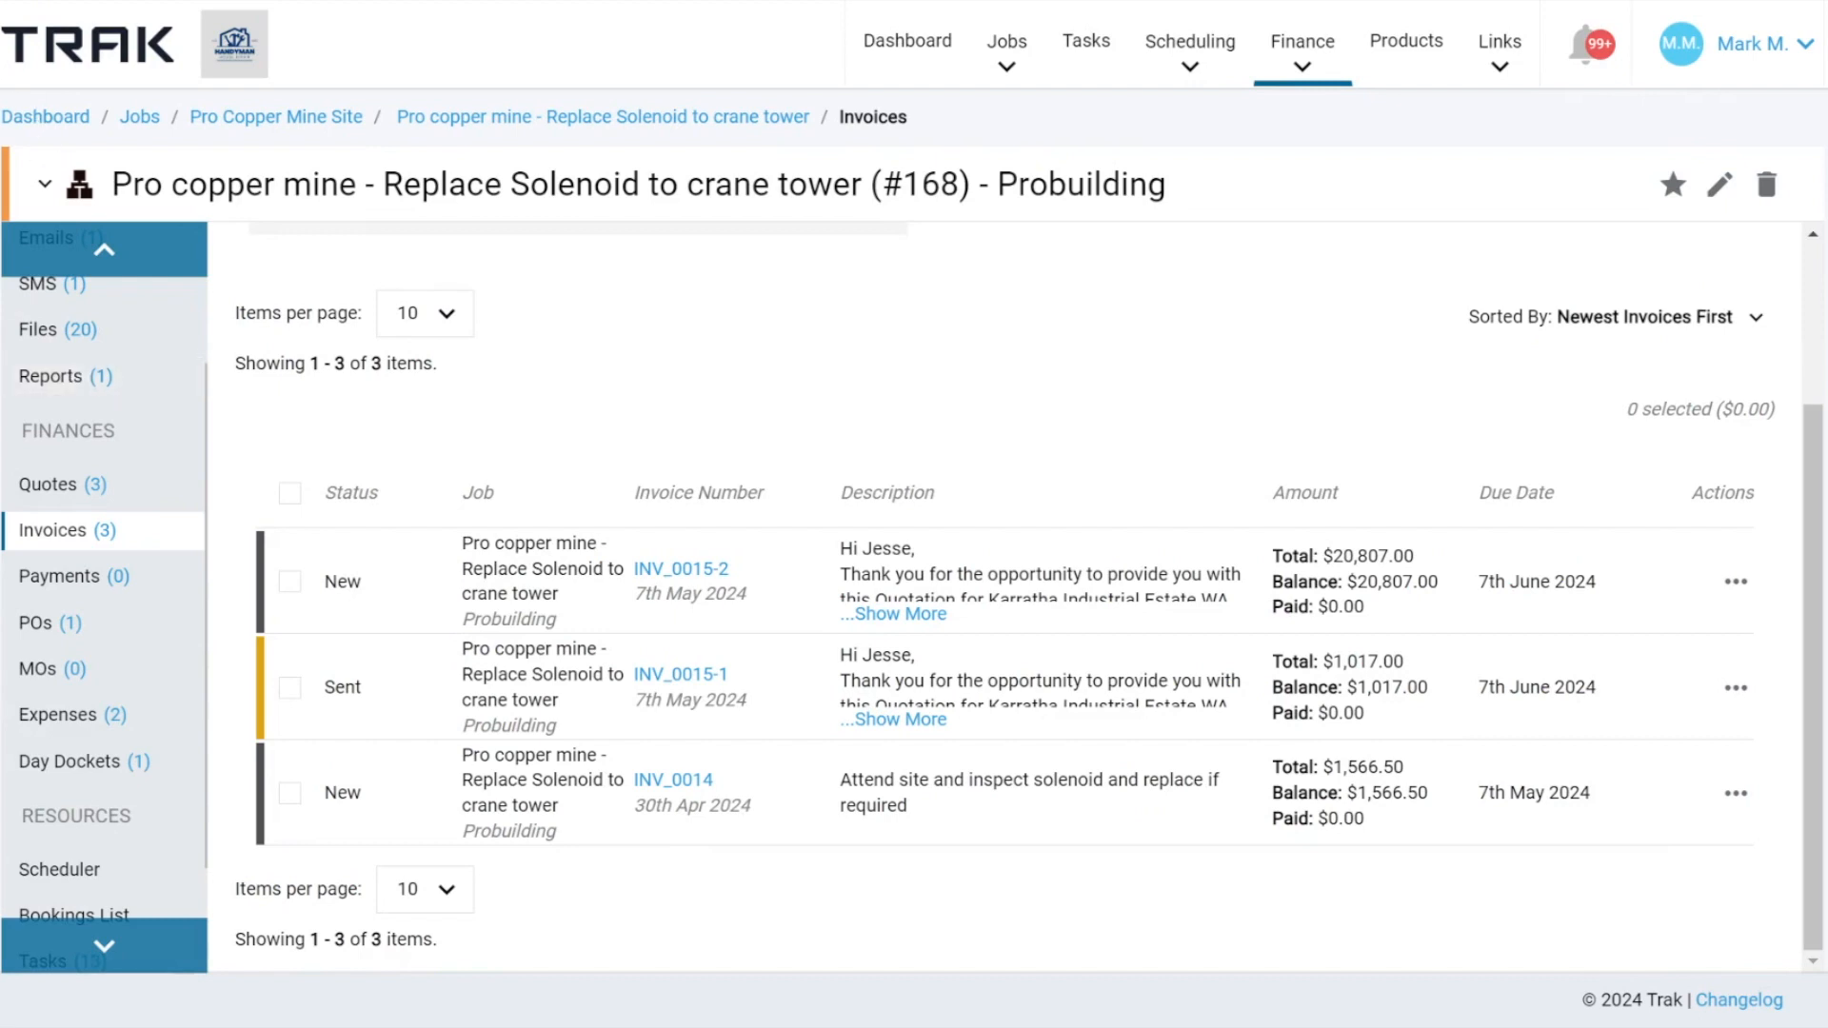
left_click_drag(110, 184, 1225, 219)
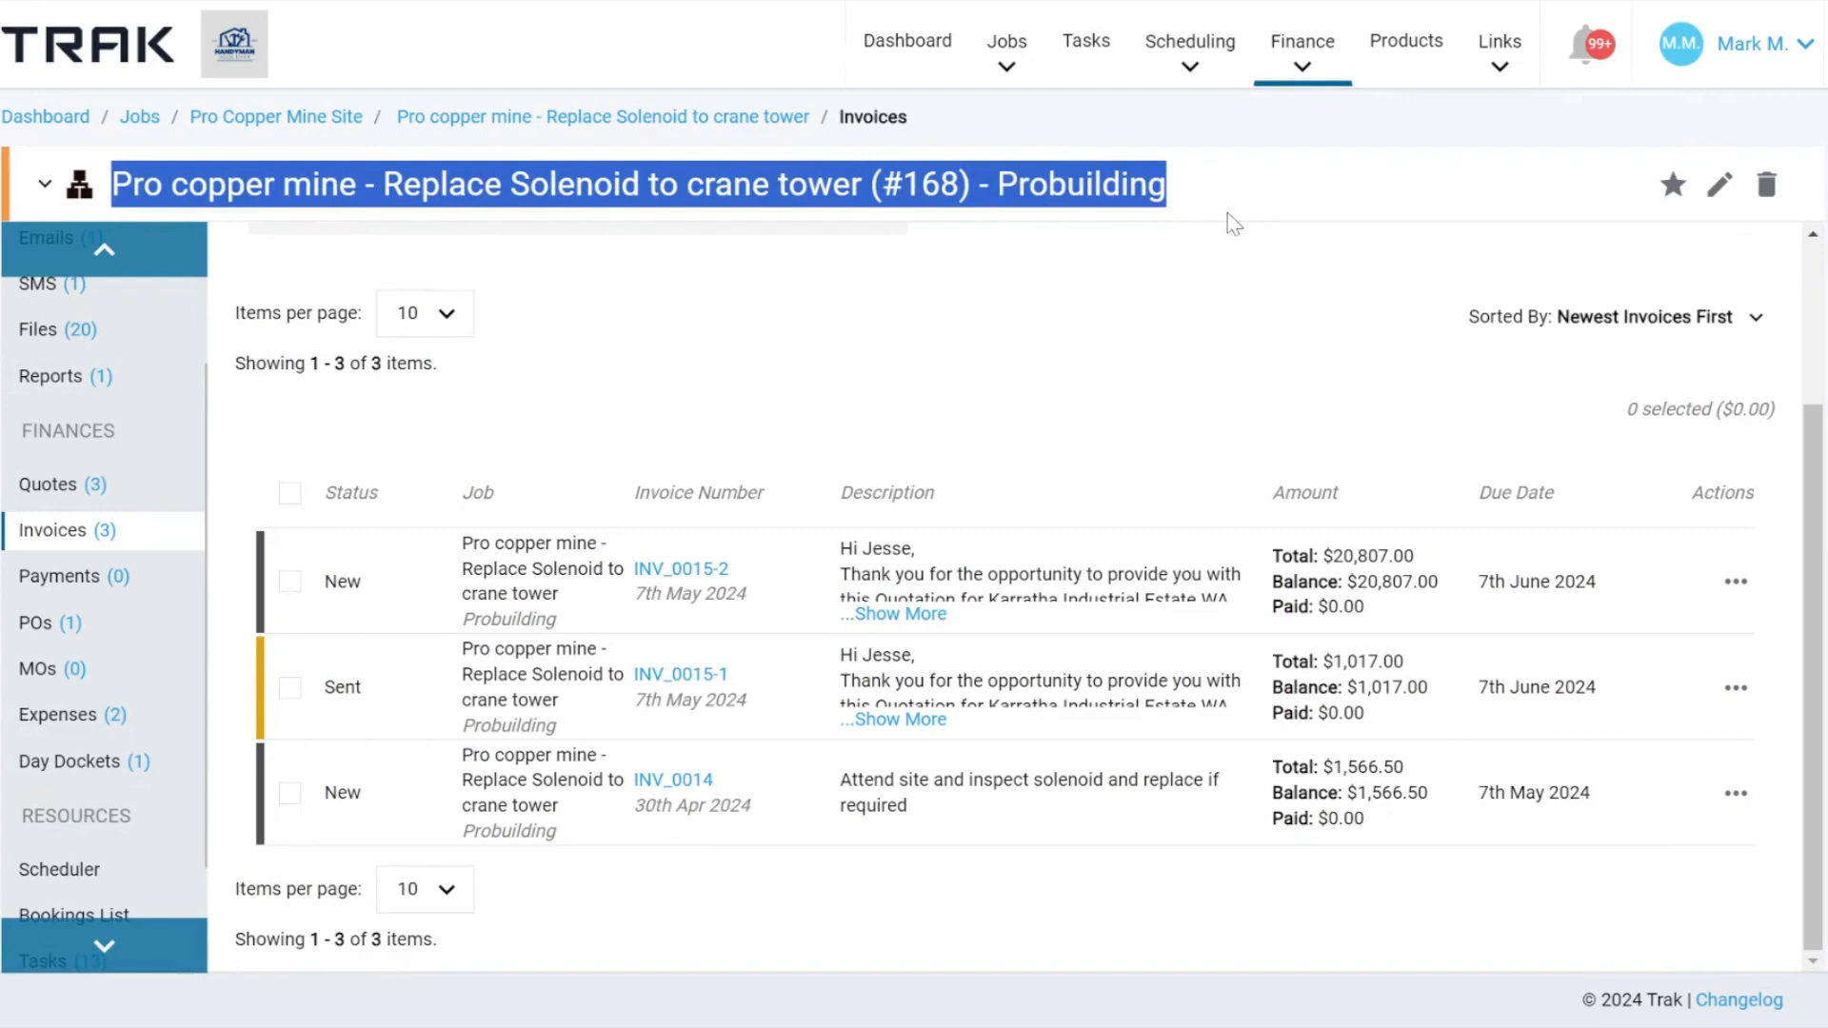
left_click(1234, 218)
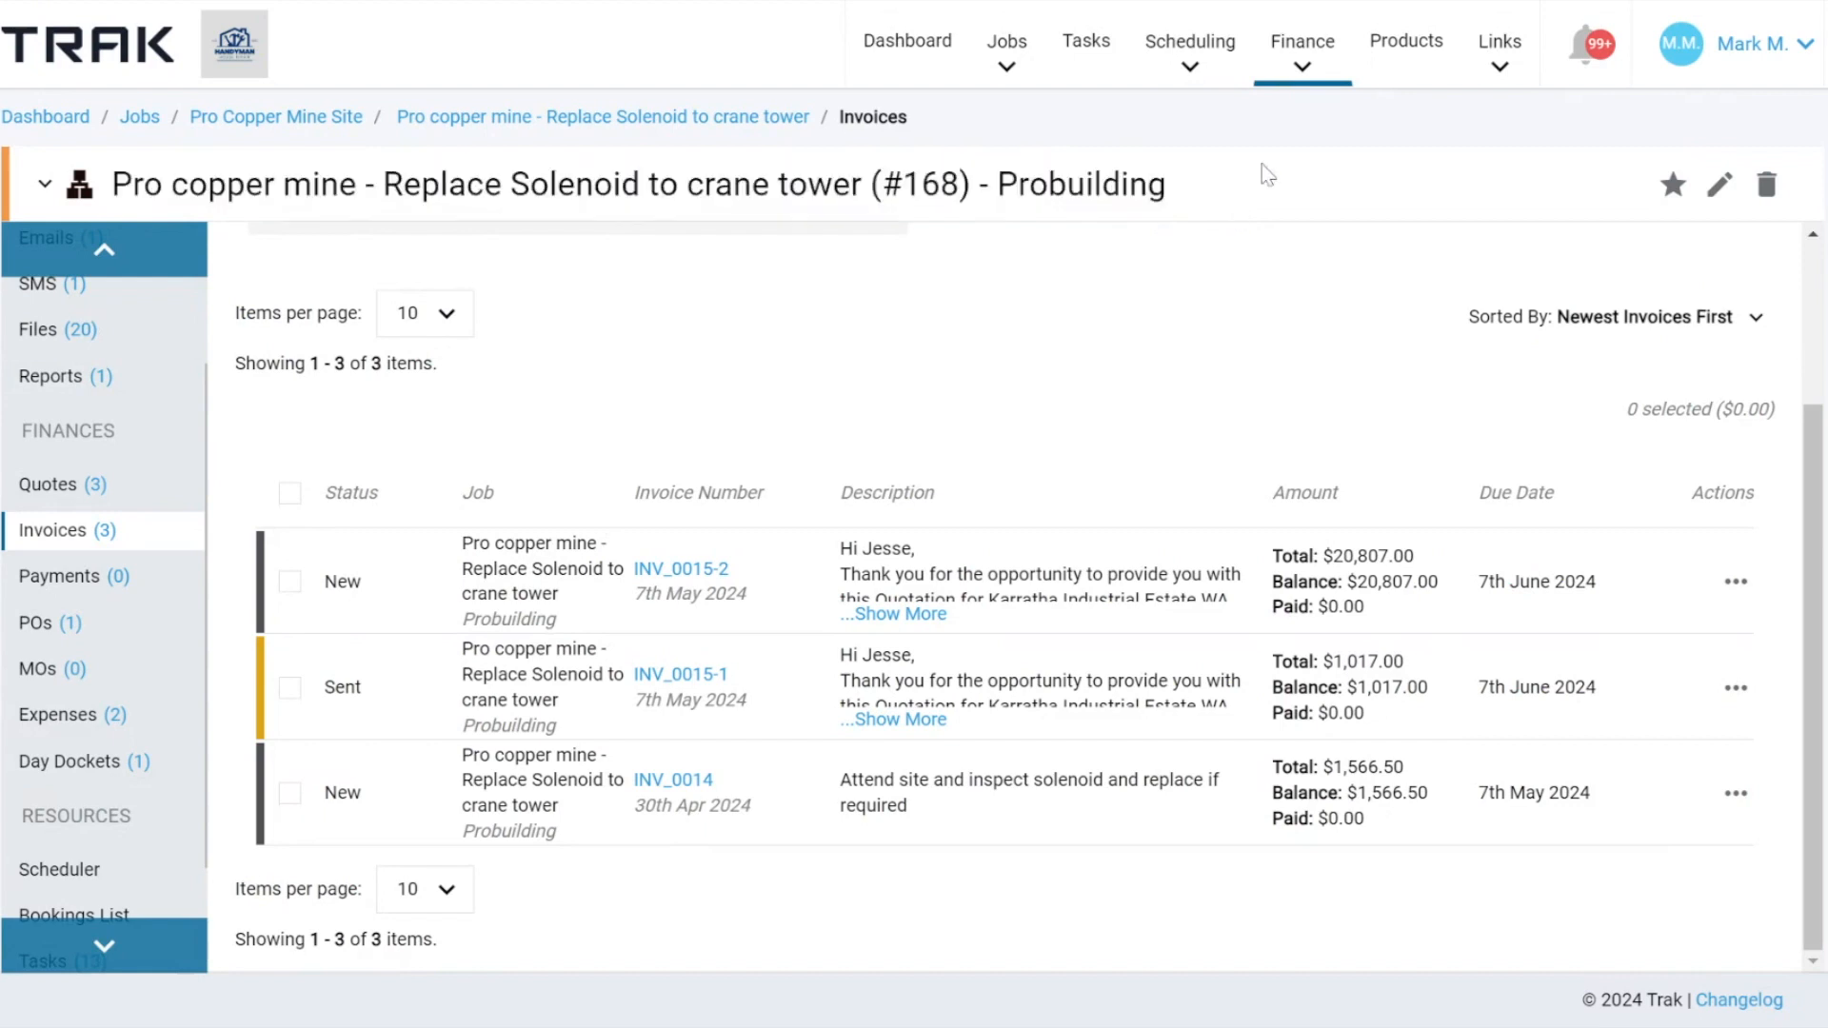
Open the company-wide invoices list and compare the statuses of invoices across all jobs.
left_click(1323, 46)
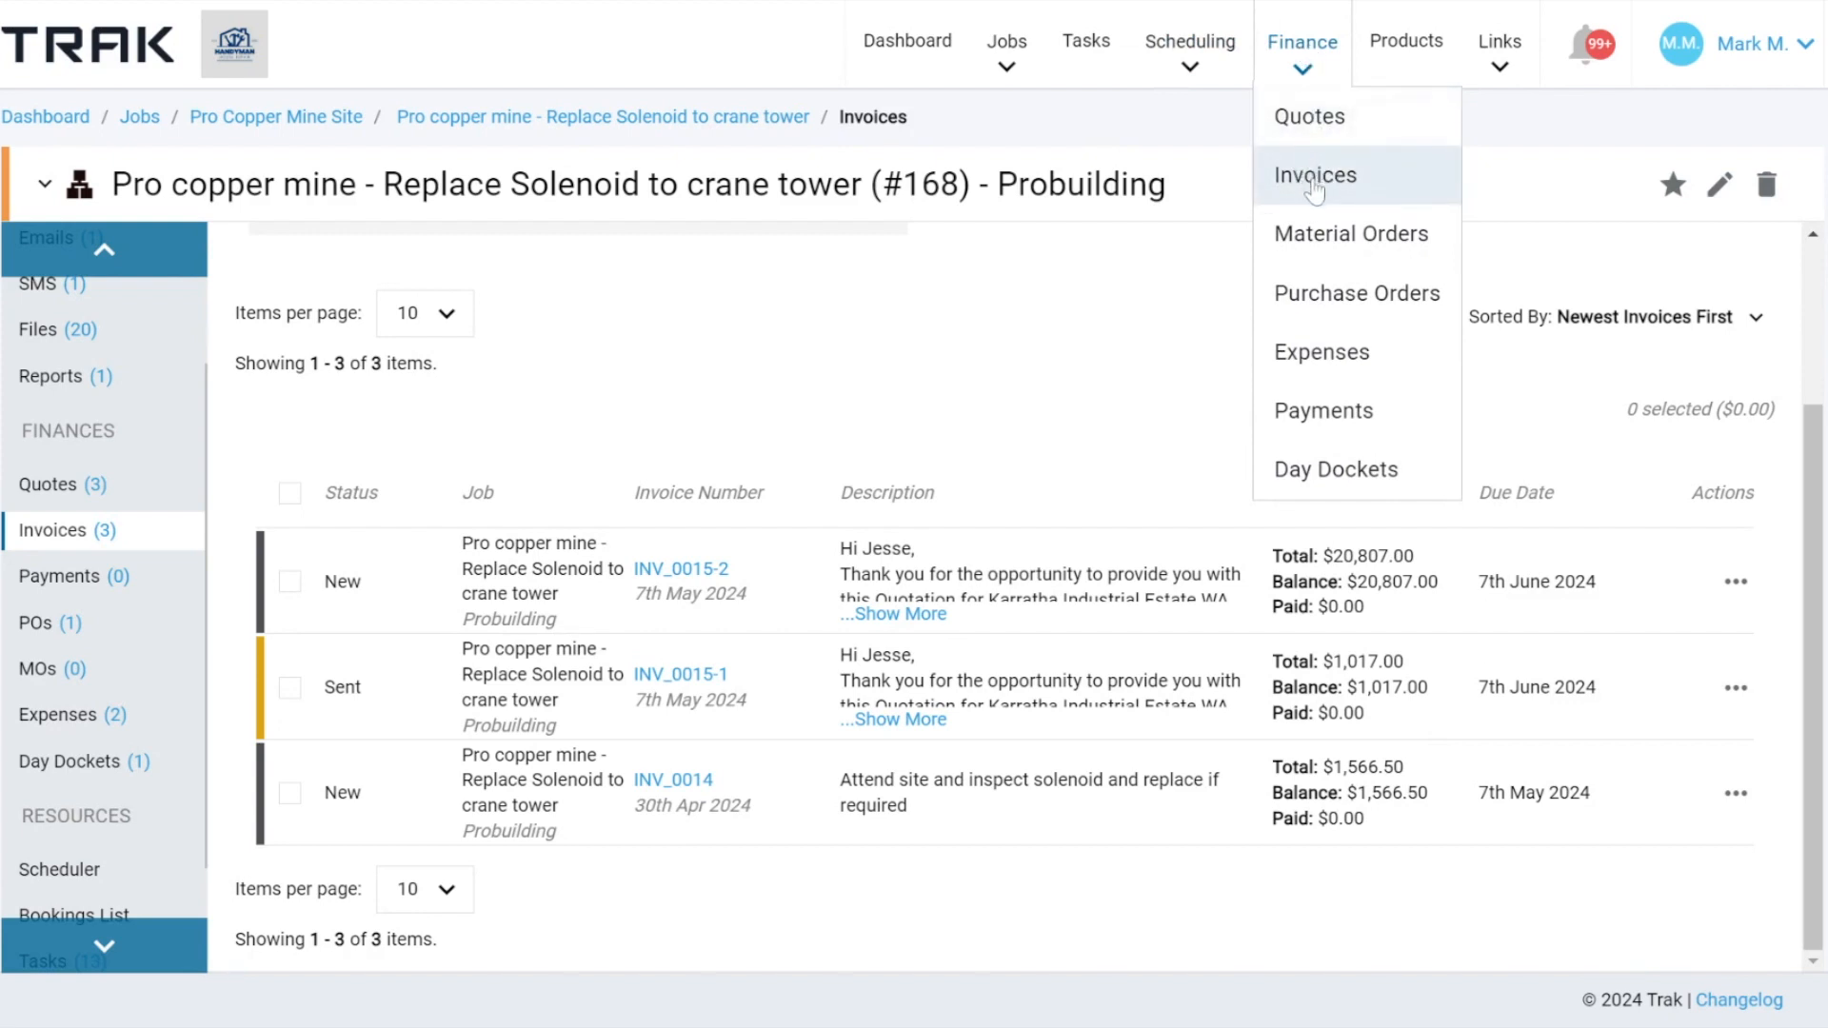
left_click(1315, 177)
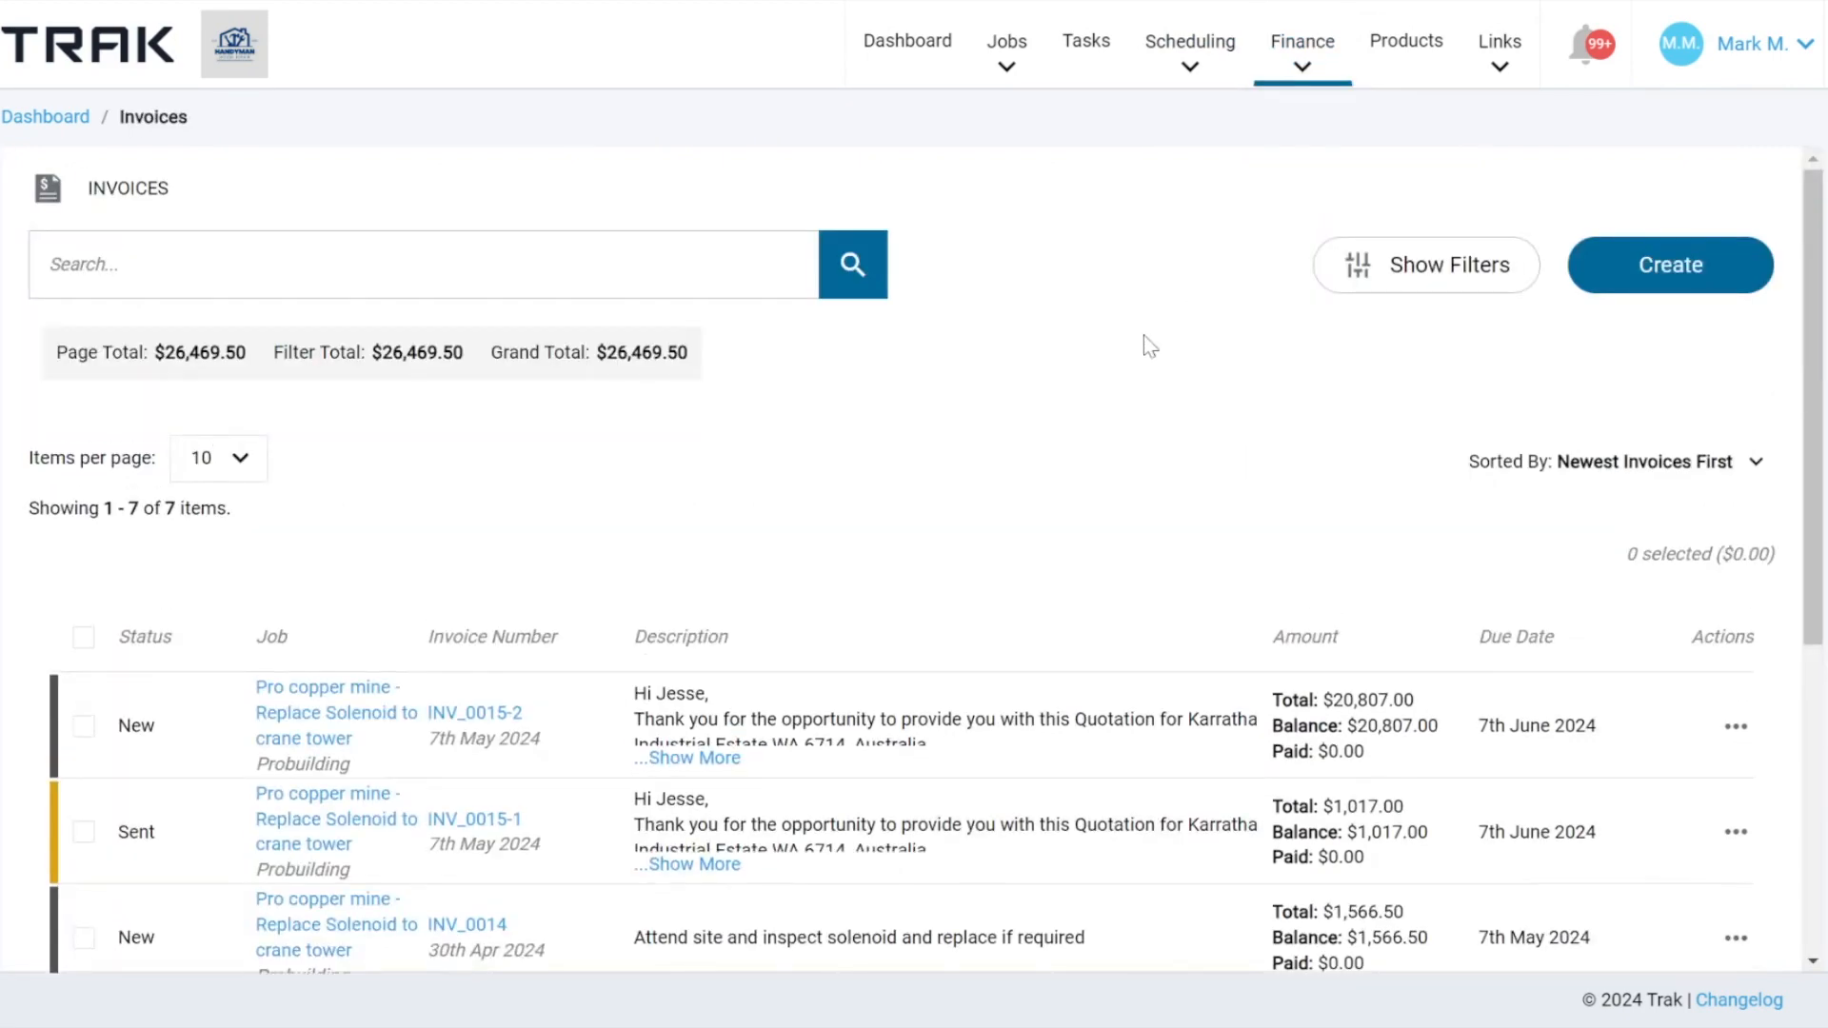
scroll(1145, 341, "down", 5)
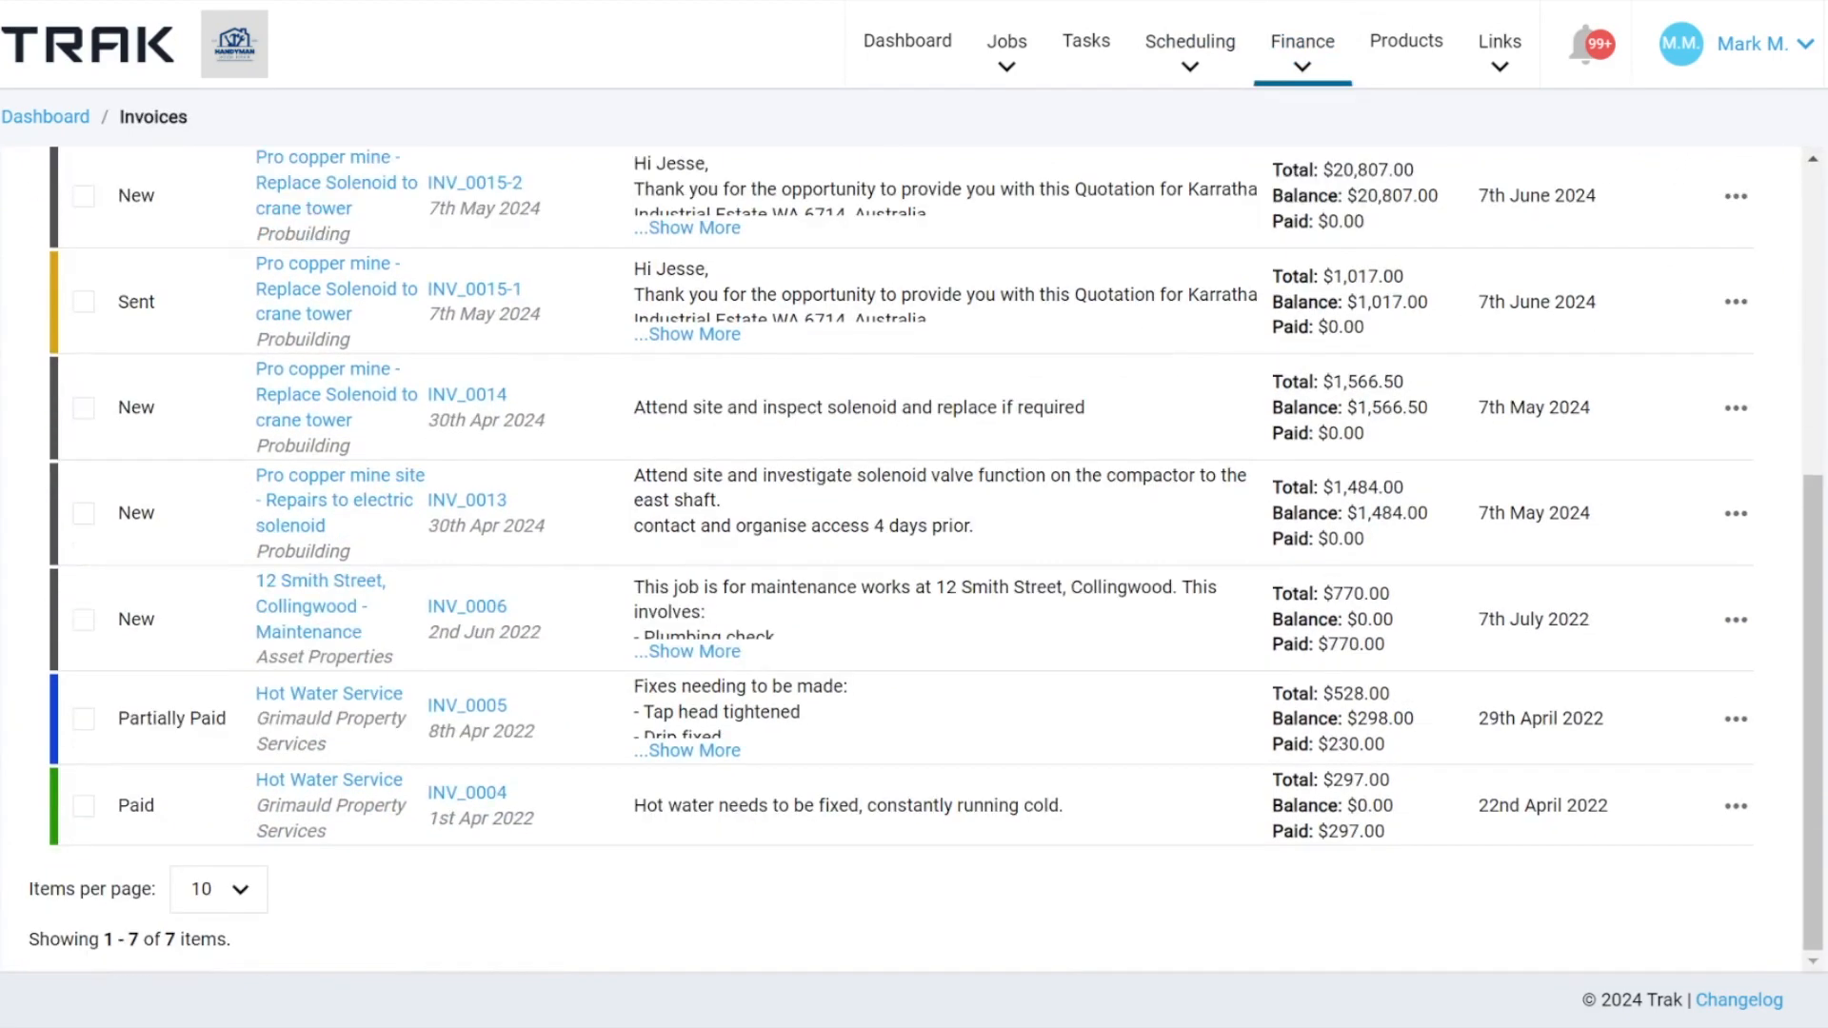
scroll(914, 560, "up", 1)
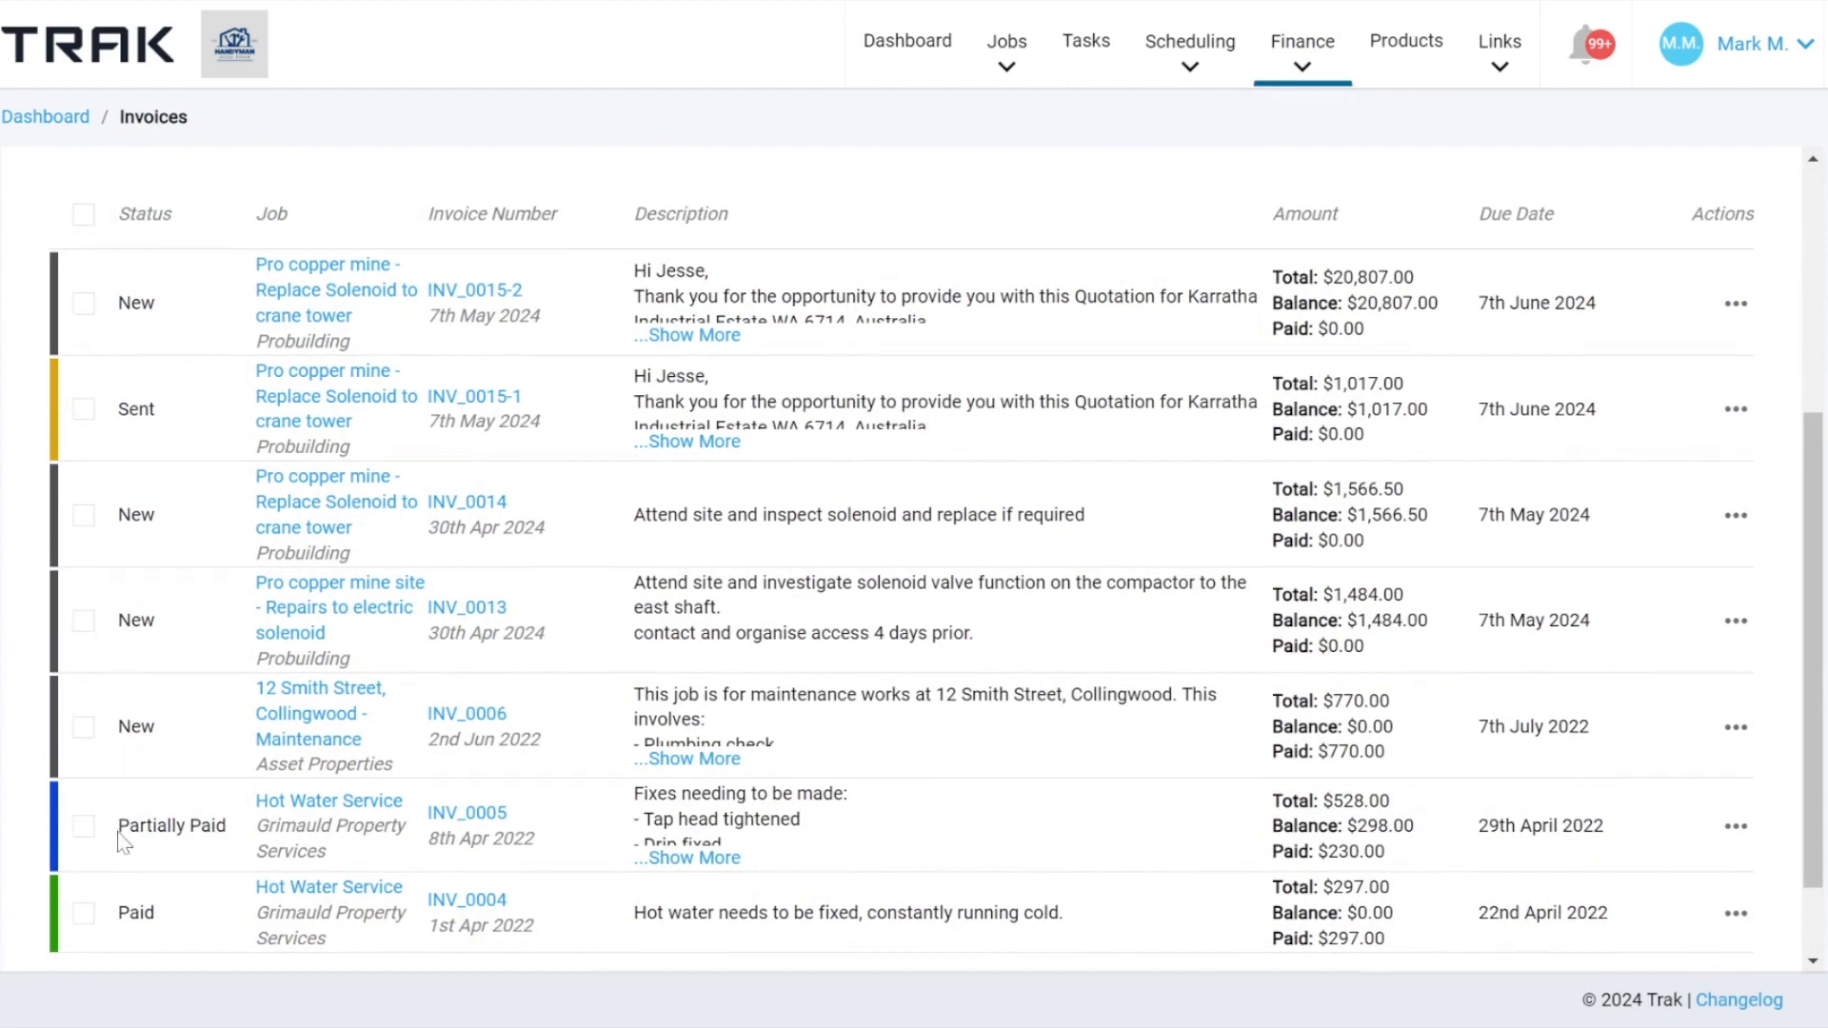
Open the company-wide quotes list and check the quote statuses across all jobs.
mouse_move(1291, 47)
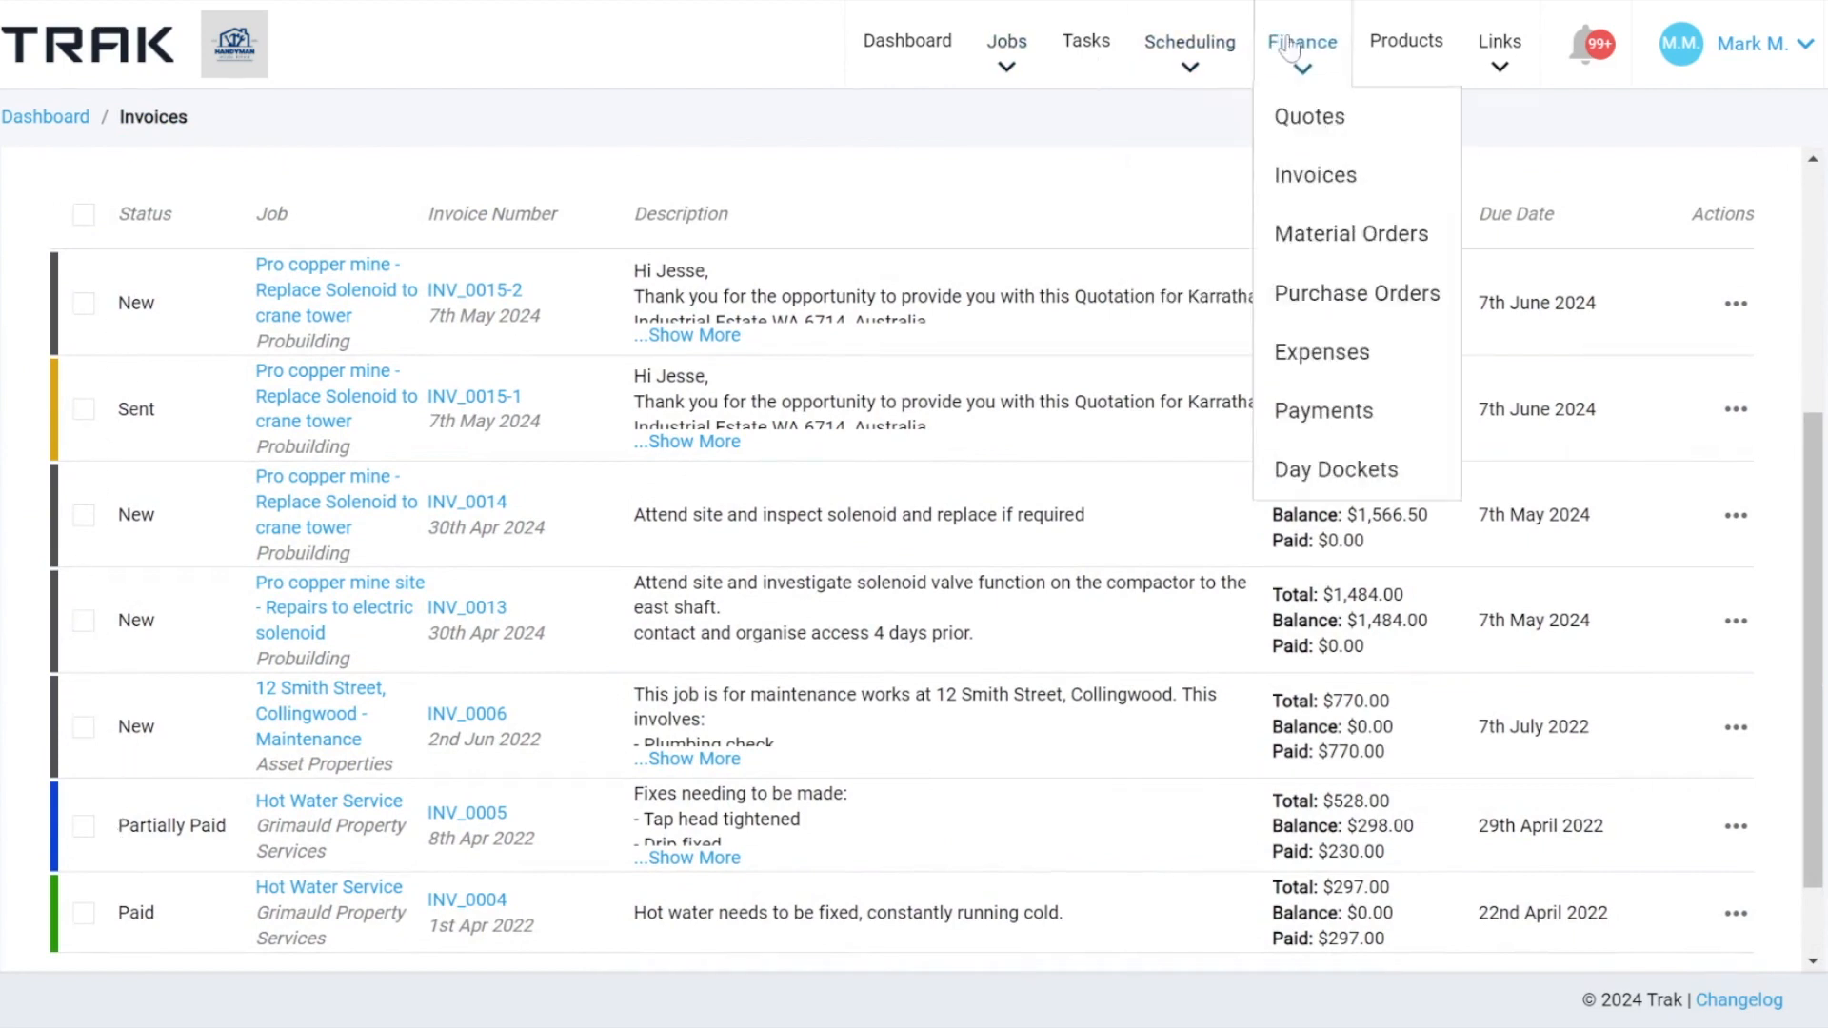
left_click(1307, 119)
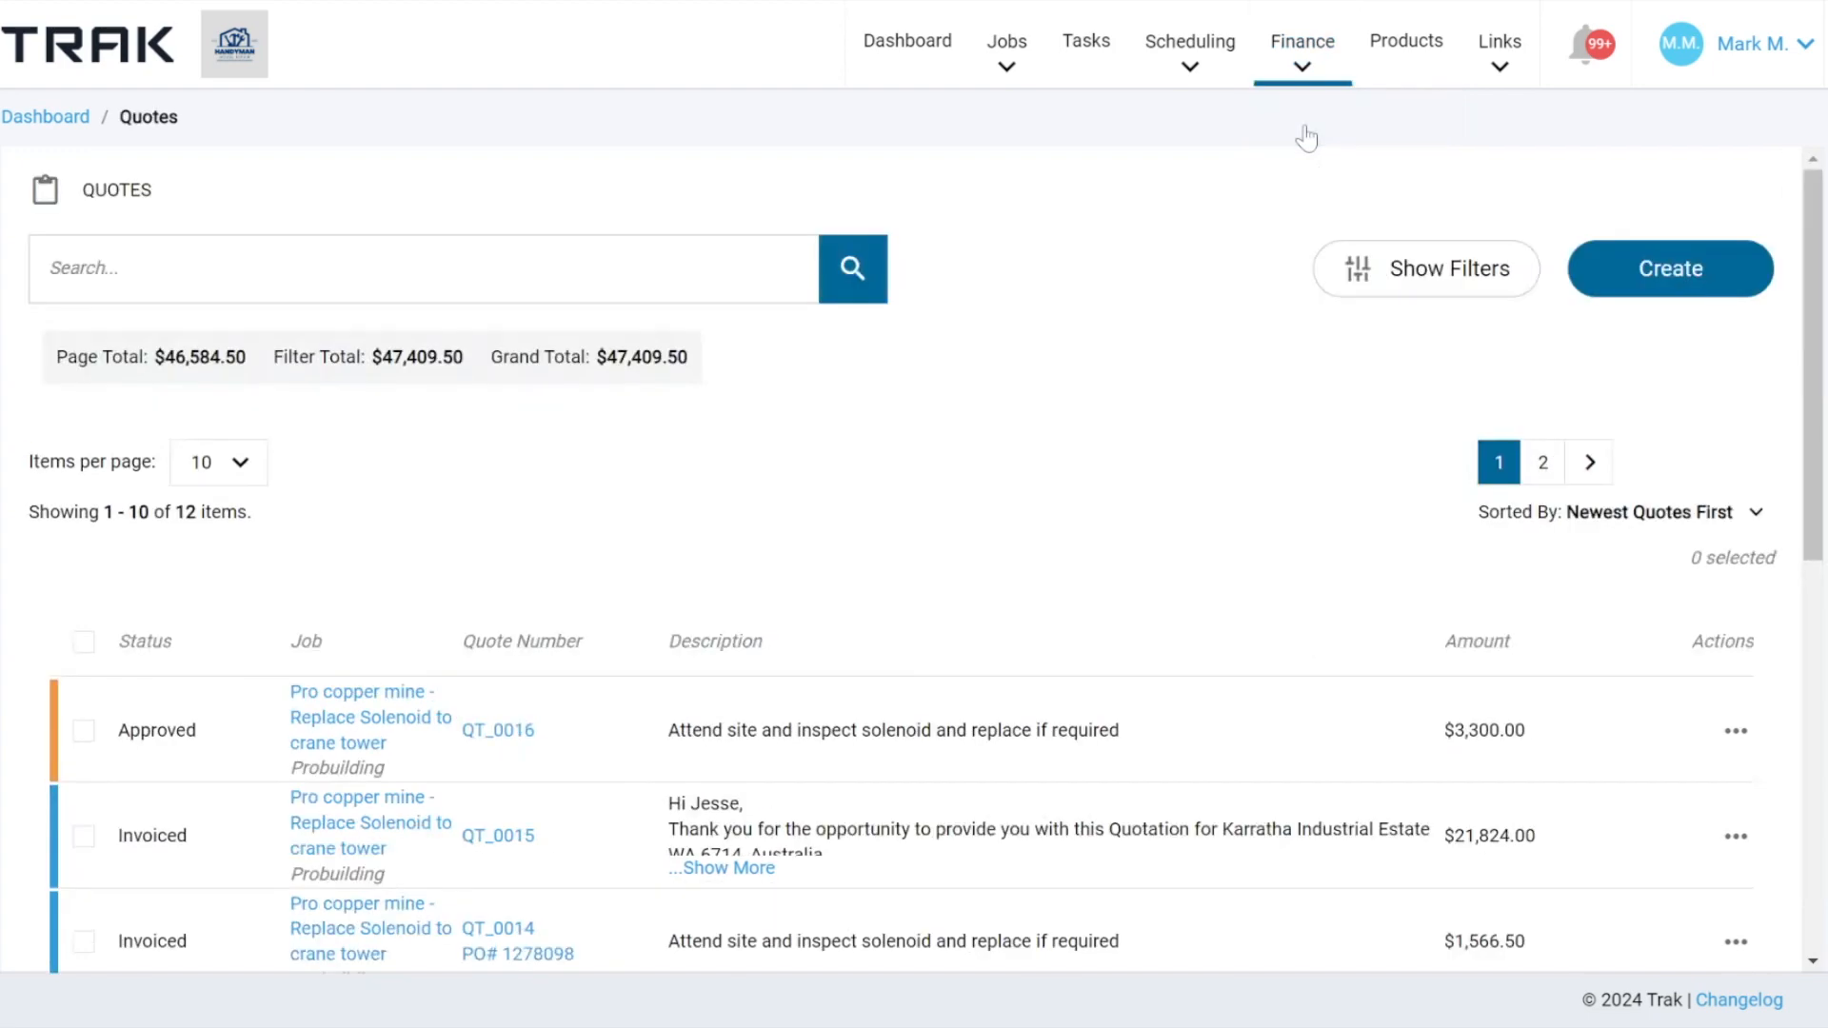
scroll(1043, 607, "down", 2)
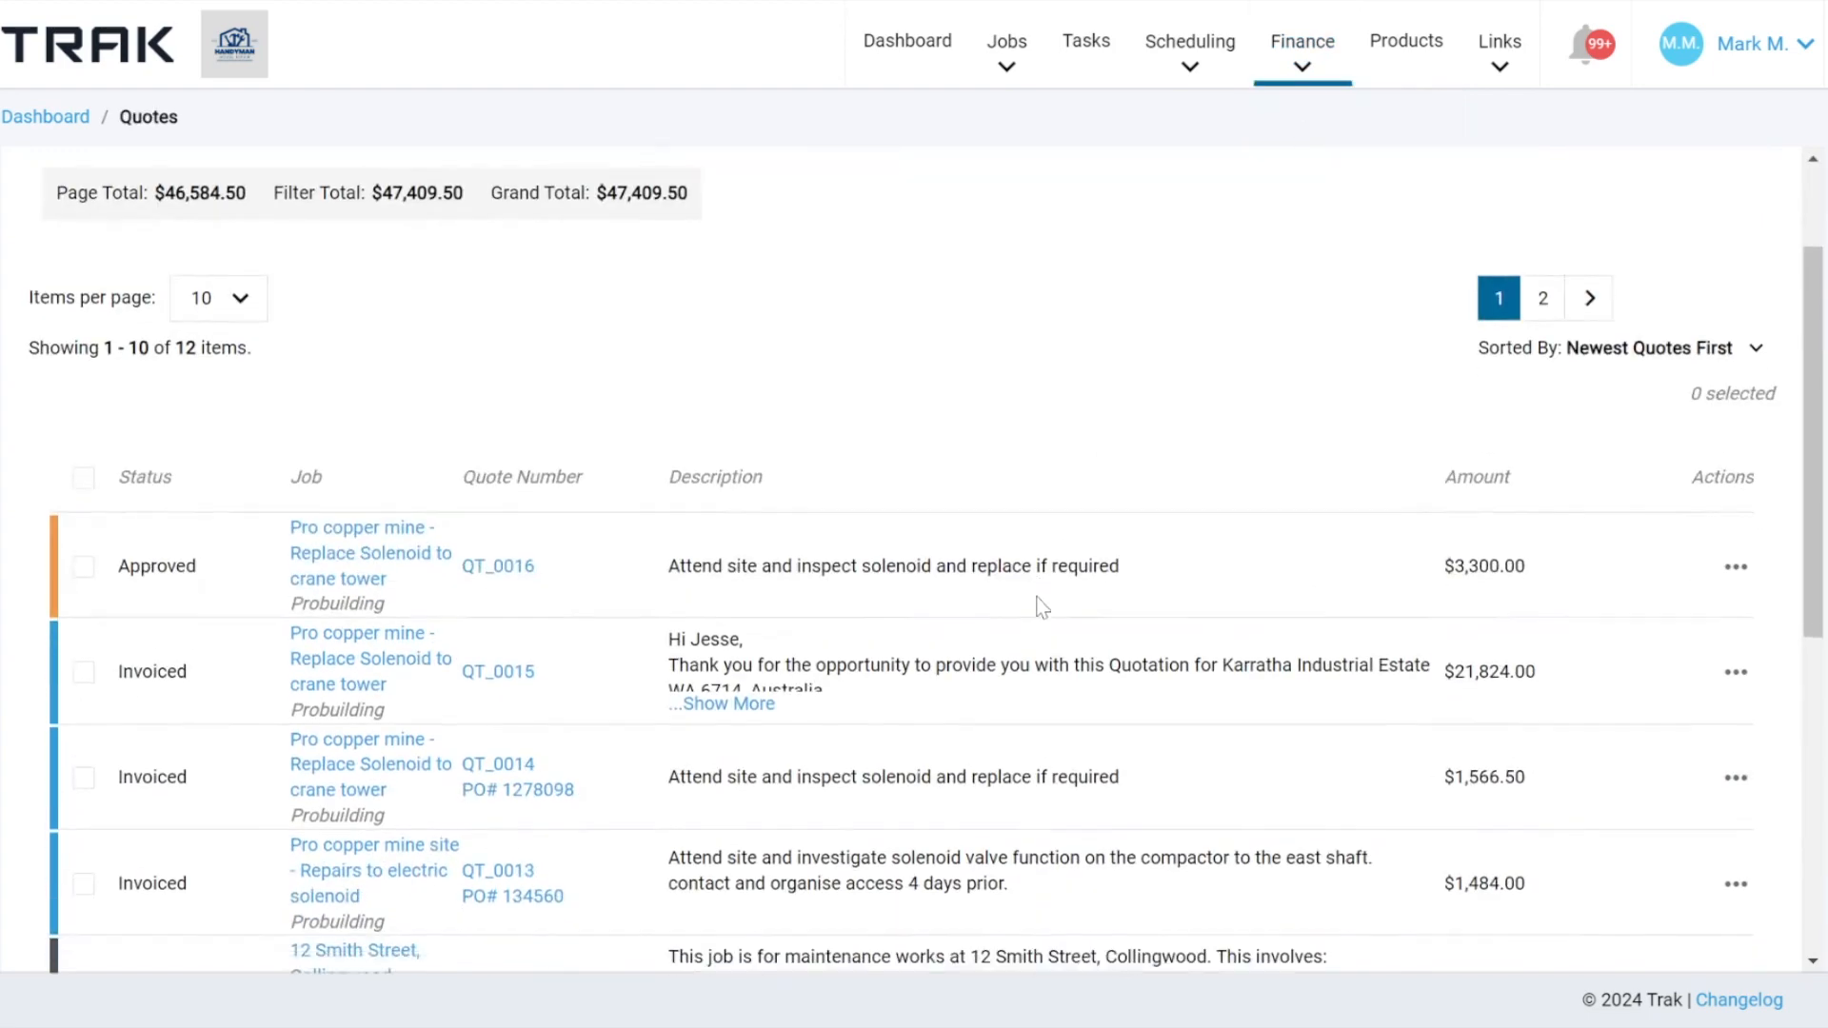
scroll(862, 478, "down", 1)
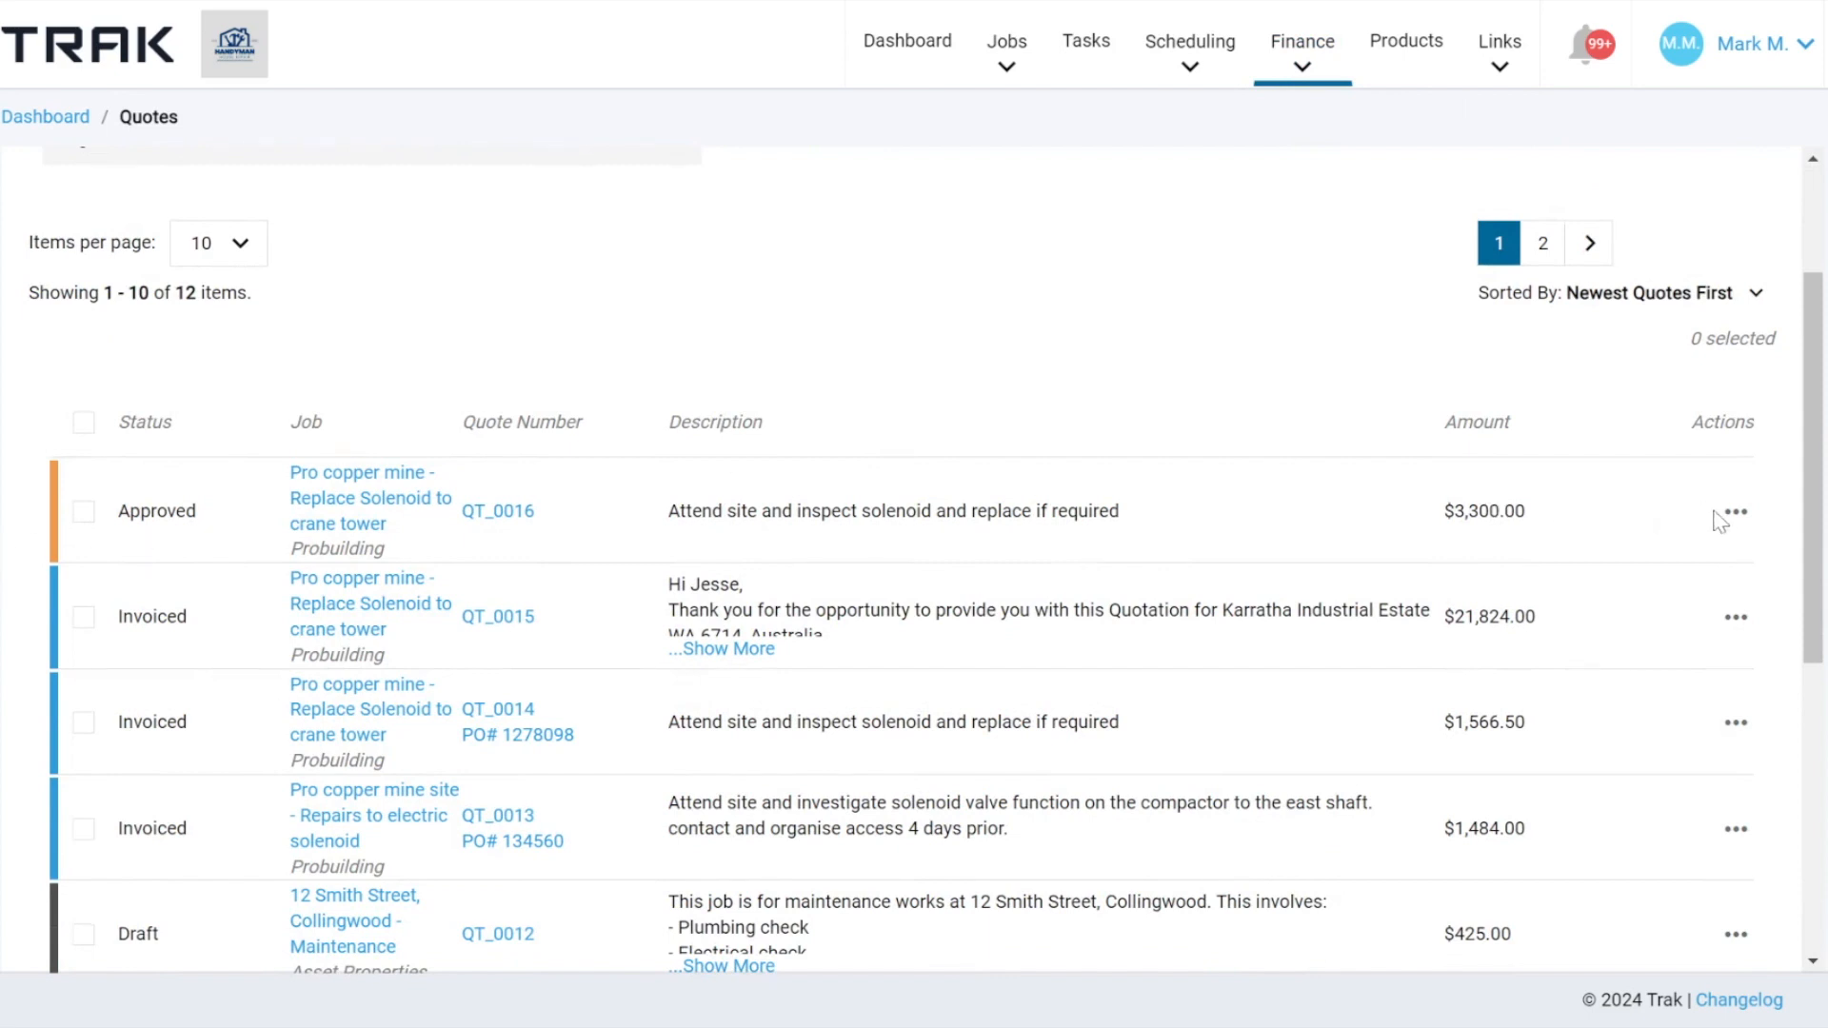
Examine the approved quote QT_0016's linked job and its available actions, such as Invoice and Create Tasks, without choosing one.
left_click(1736, 514)
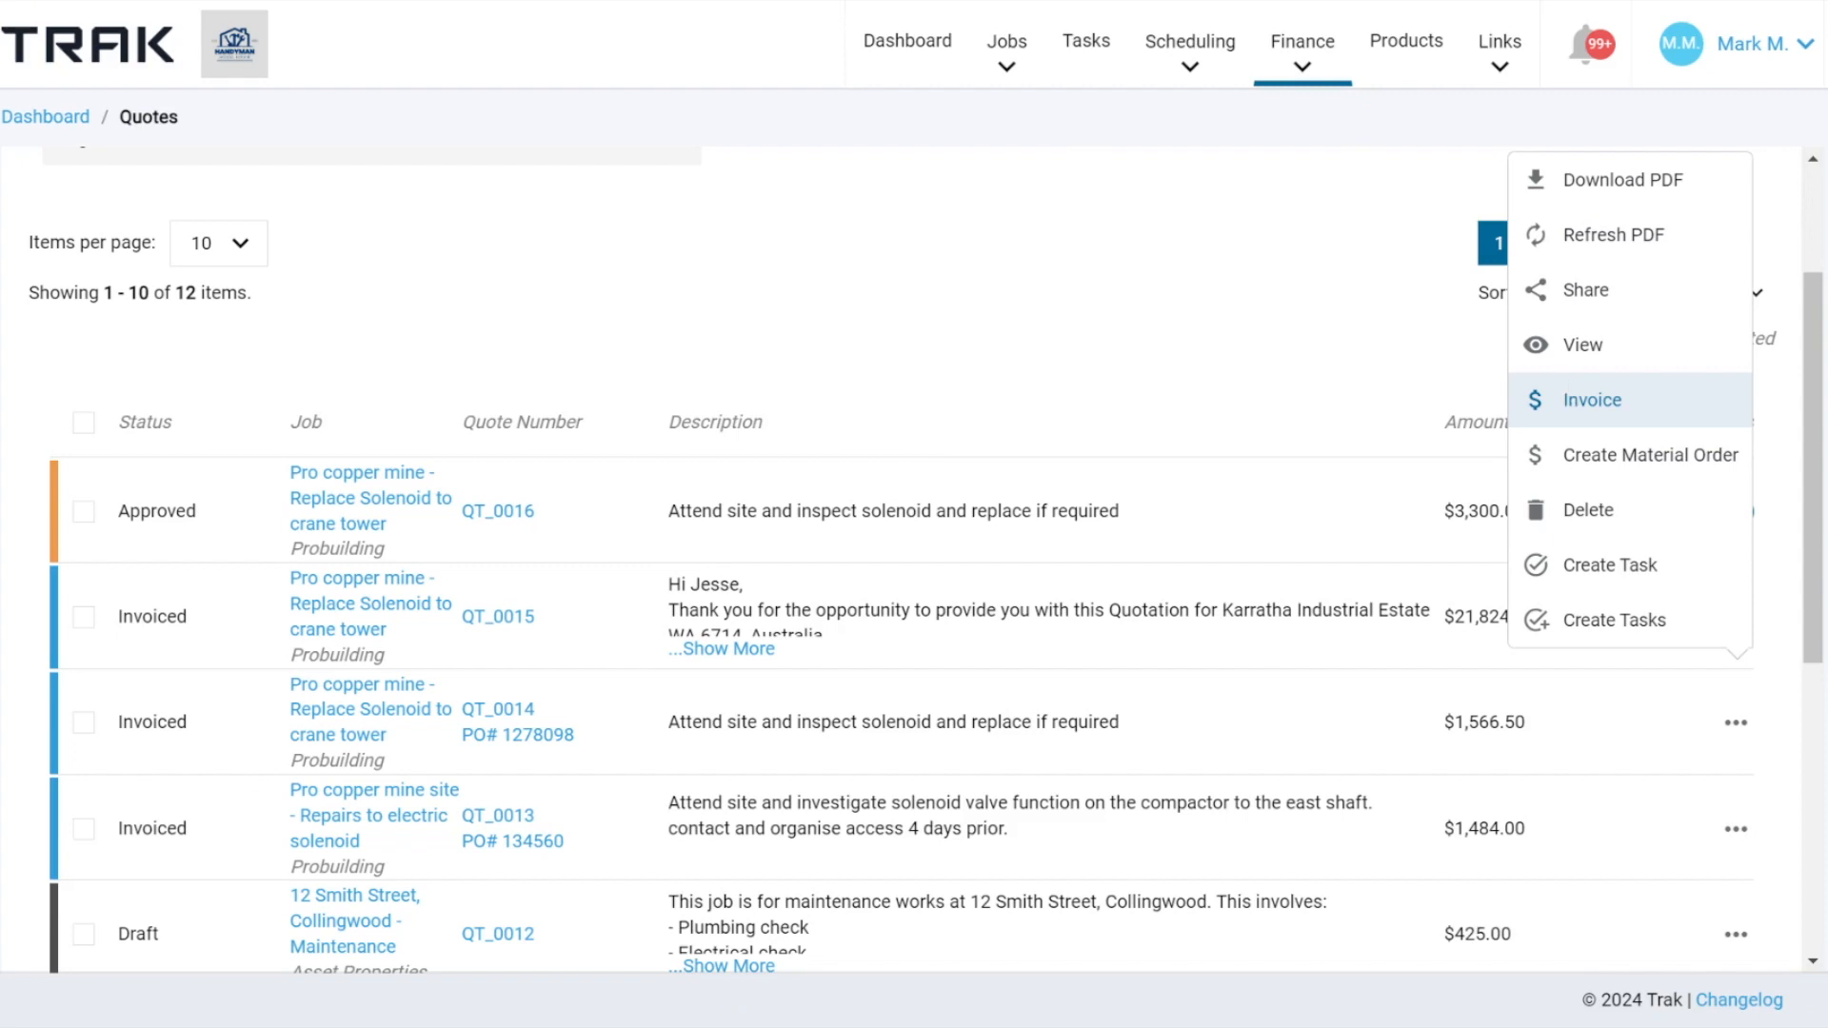
left_click(1186, 394)
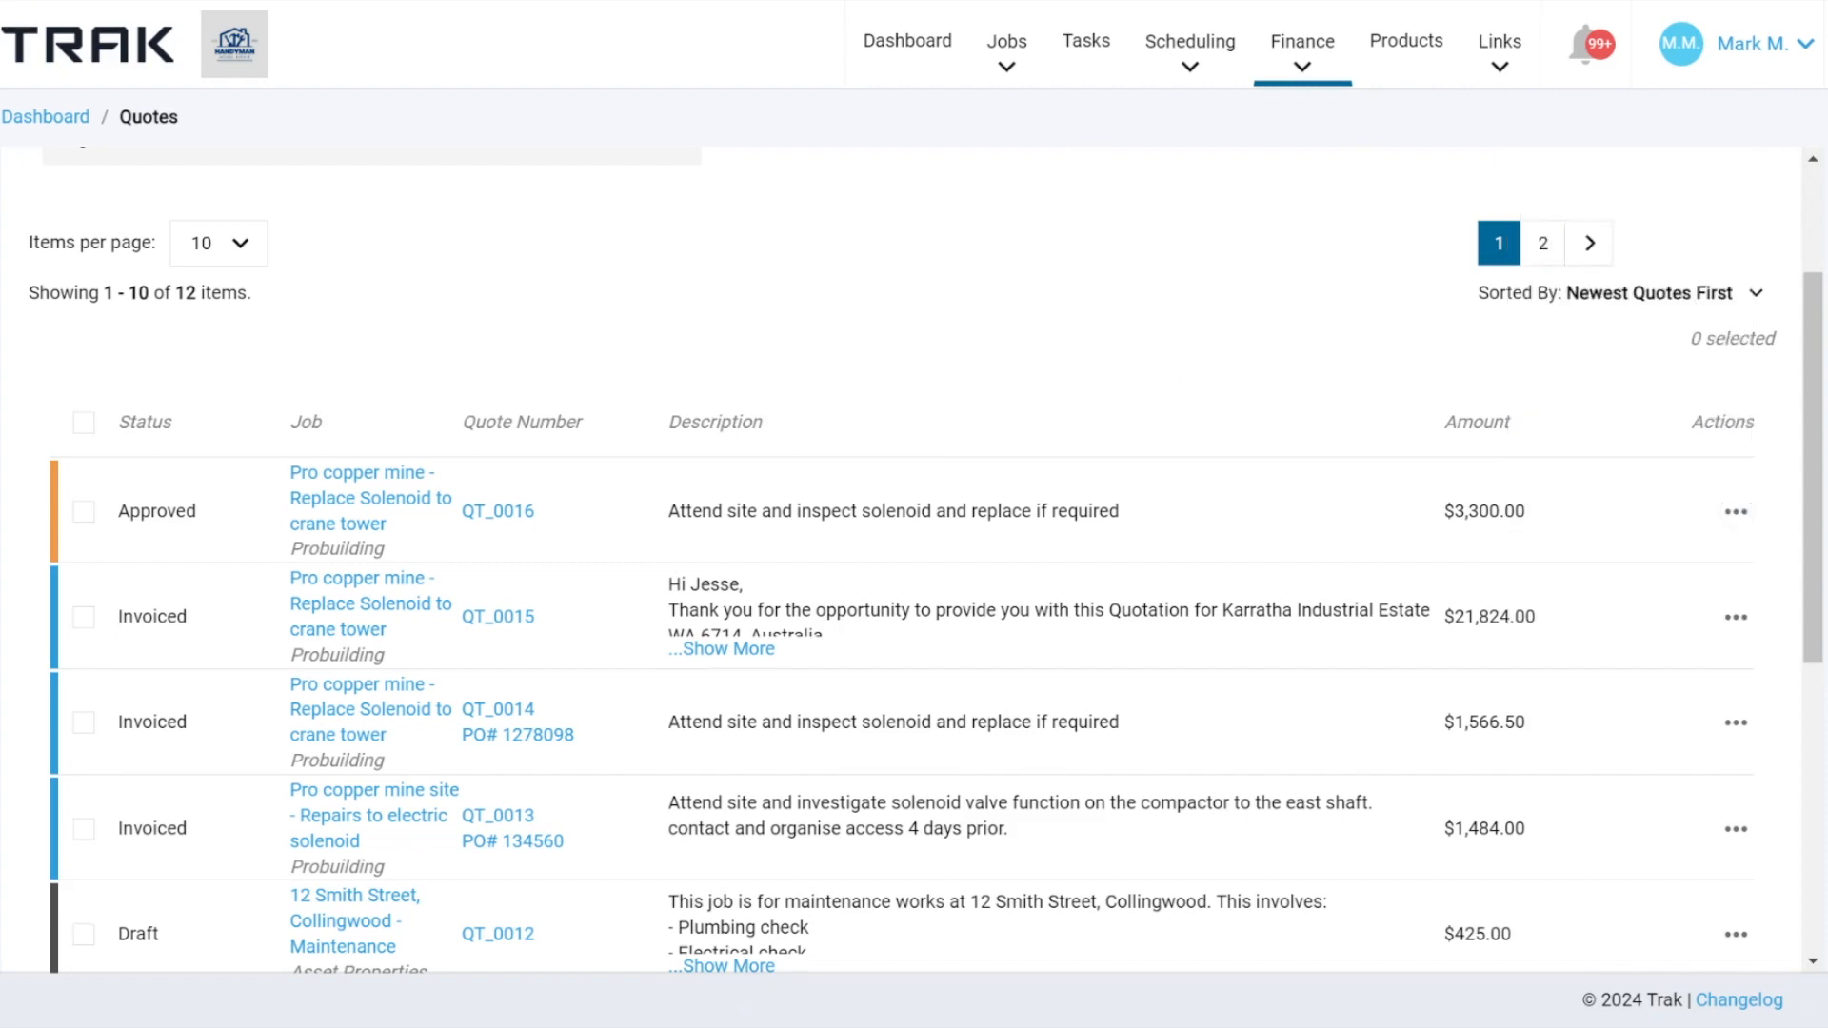
left_click_drag(279, 468, 437, 564)
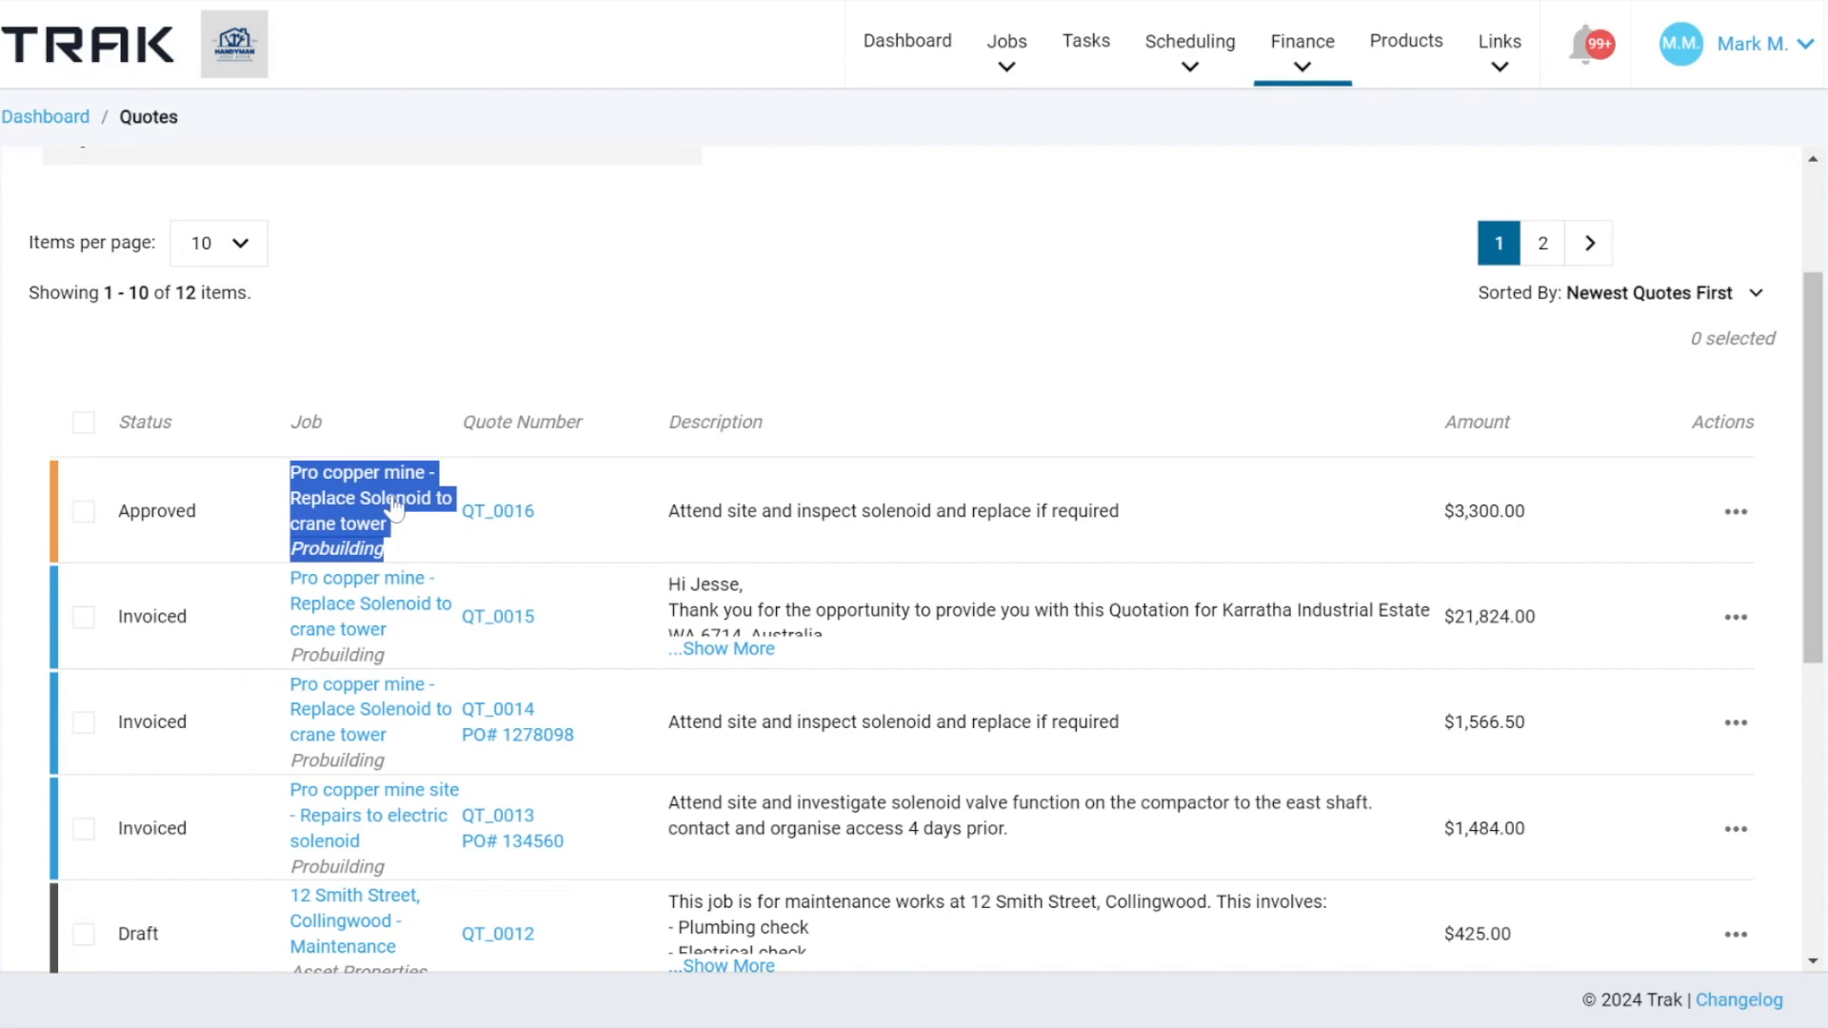
left_click(466, 545)
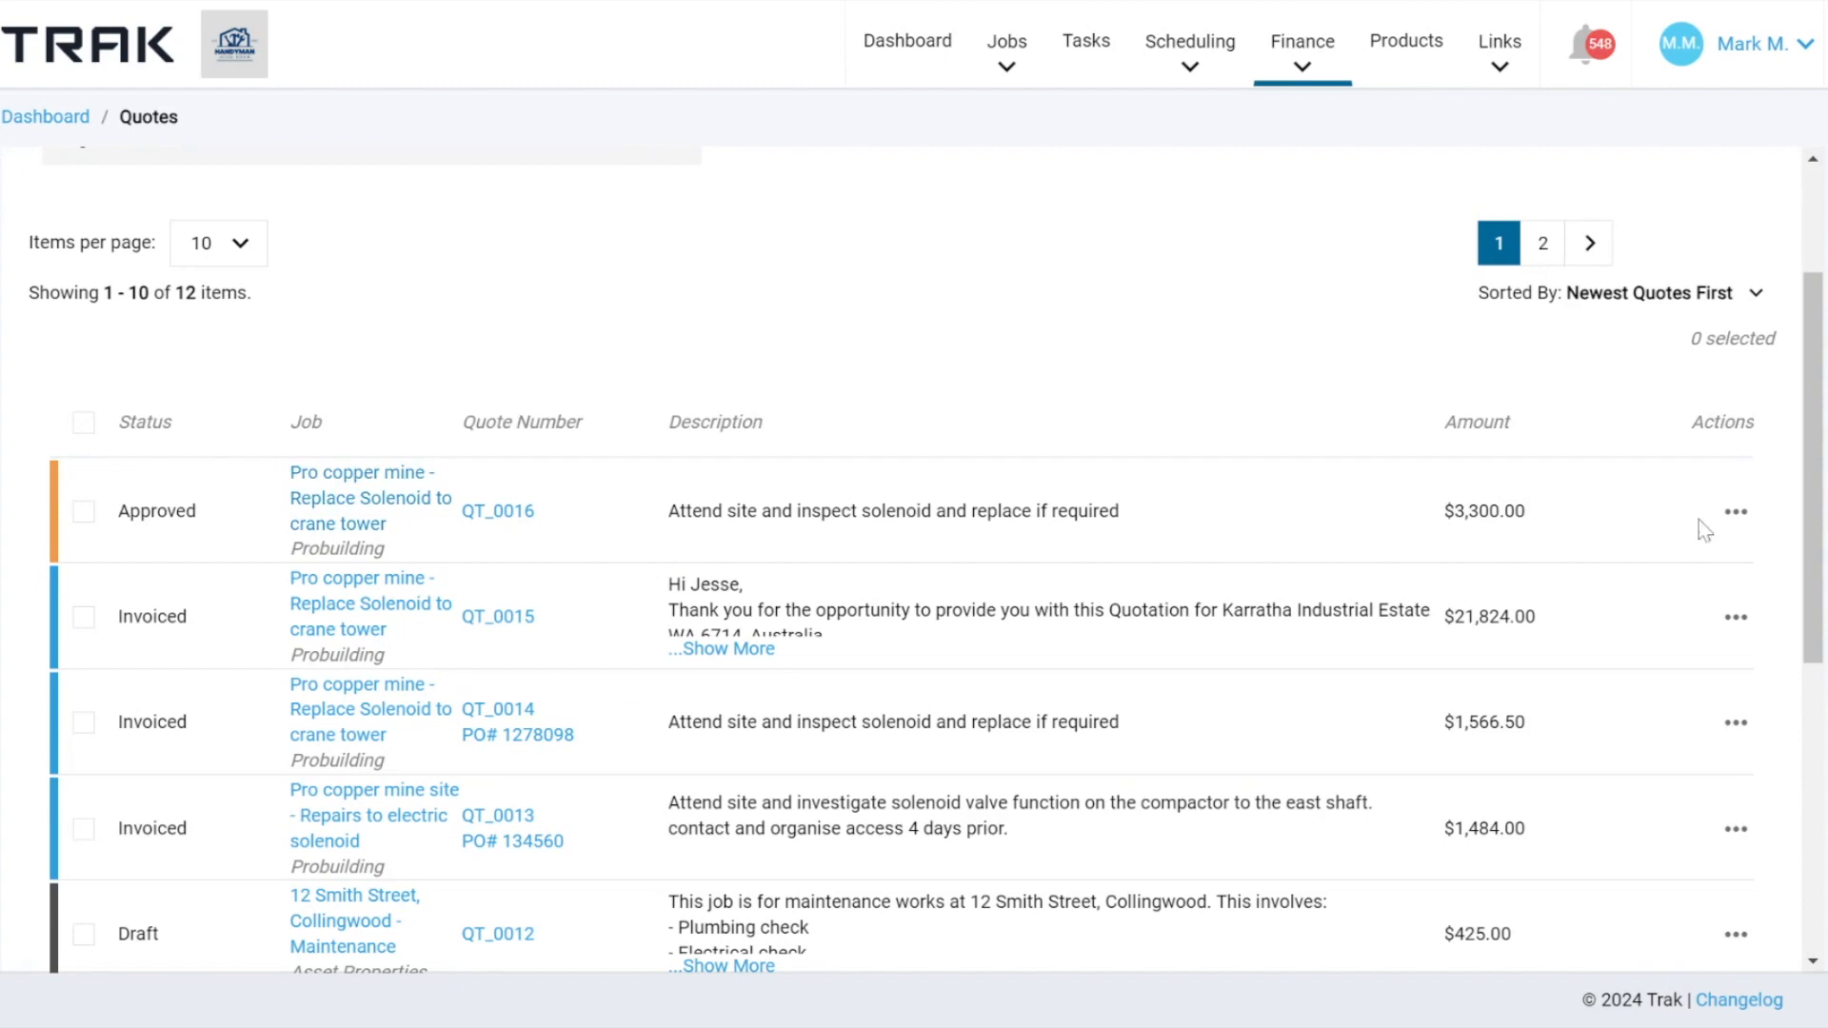
left_click(1734, 513)
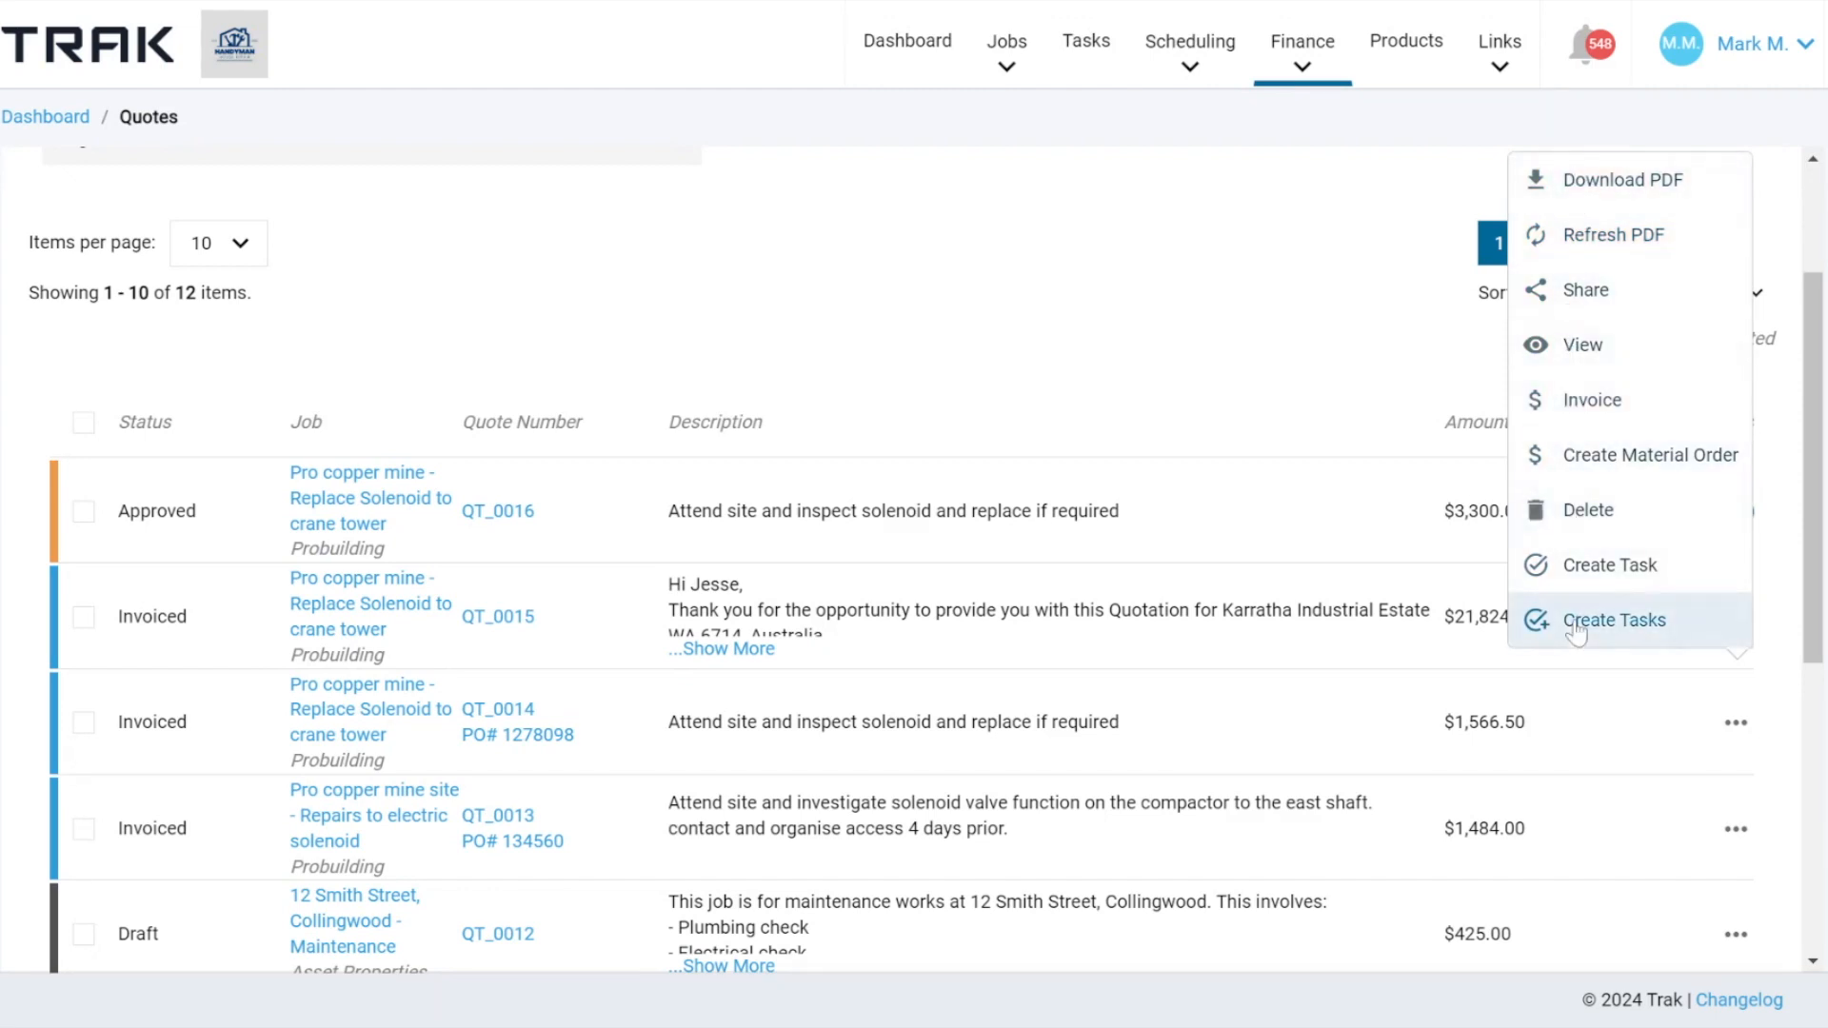
left_click(1219, 408)
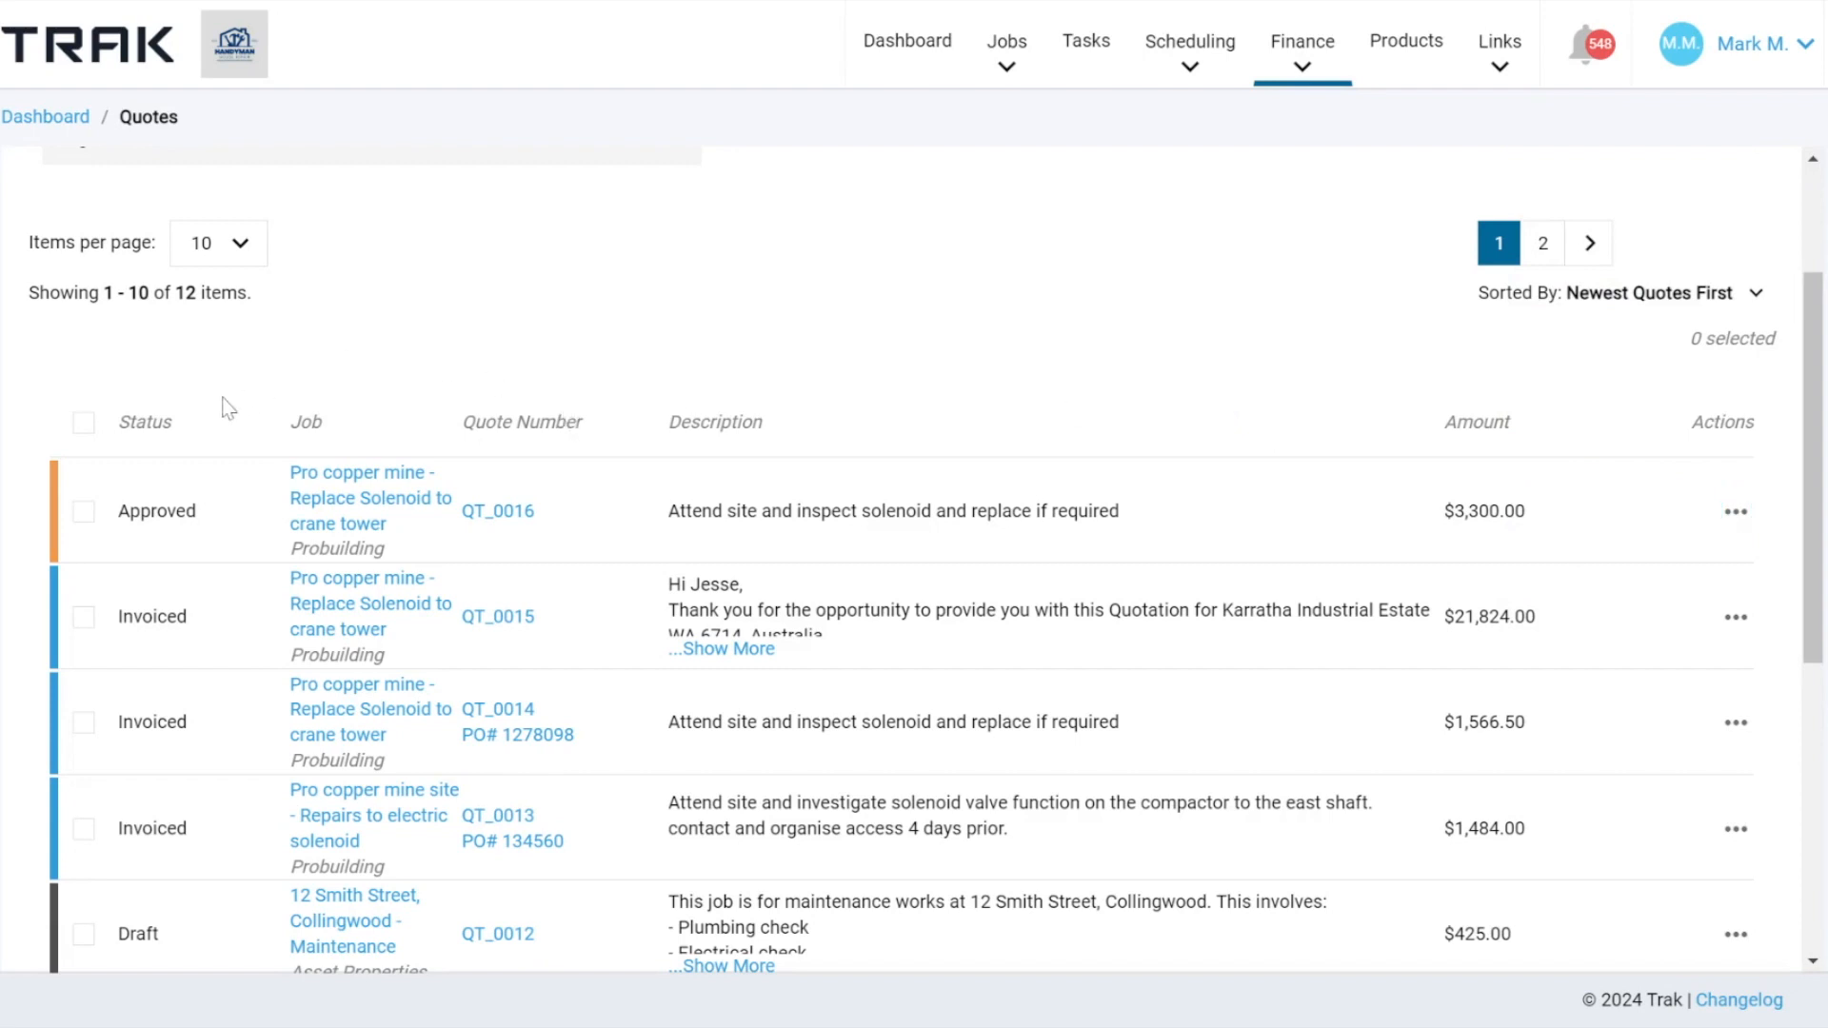